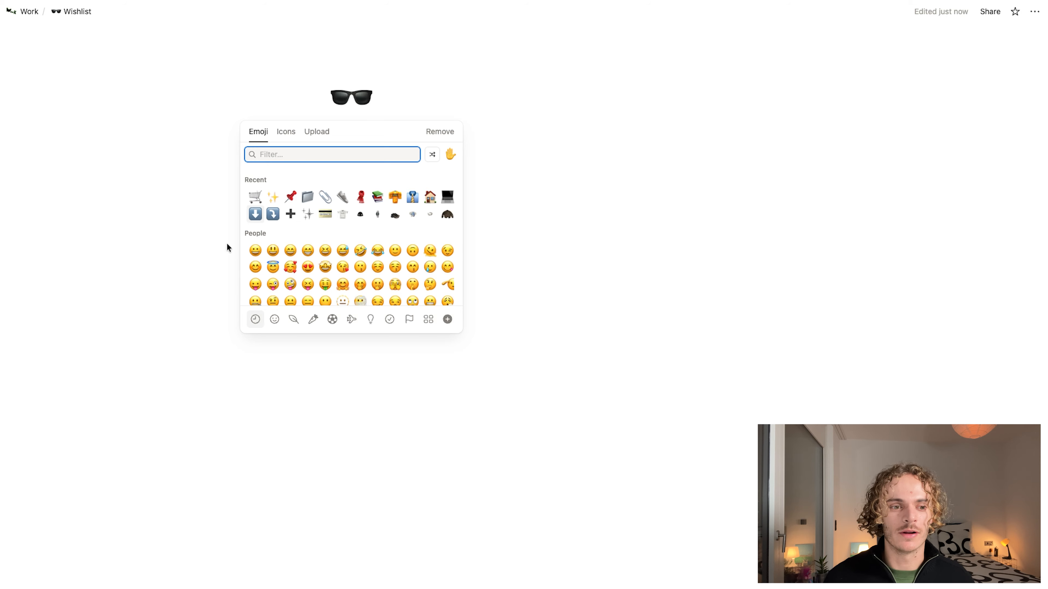
# - Set the Wishlist page icon to the shopping cart emoji and turn on full width for the page
pyautogui.click(255, 197)
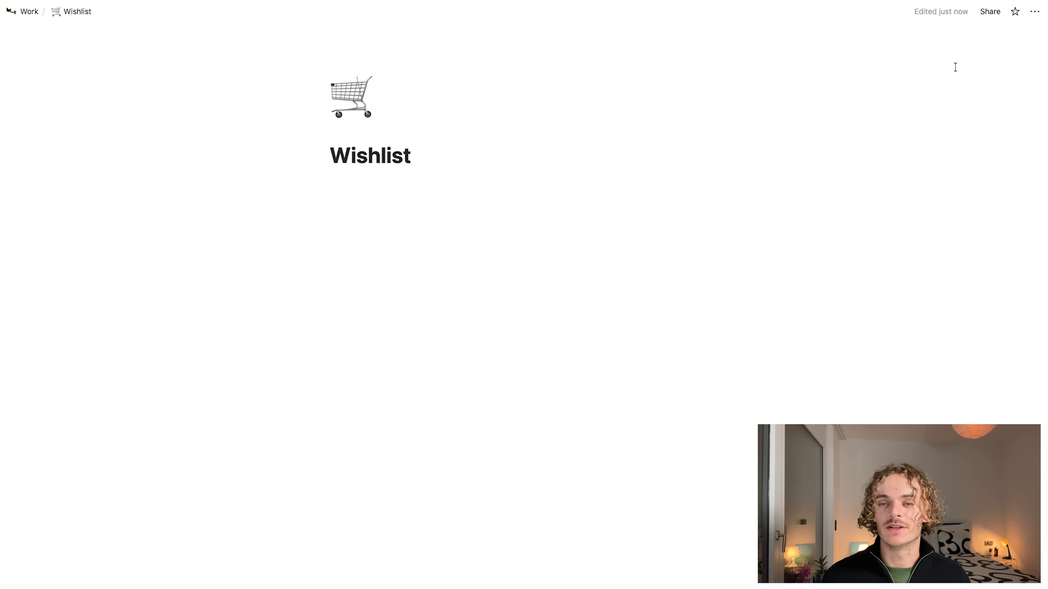
pyautogui.click(1036, 12)
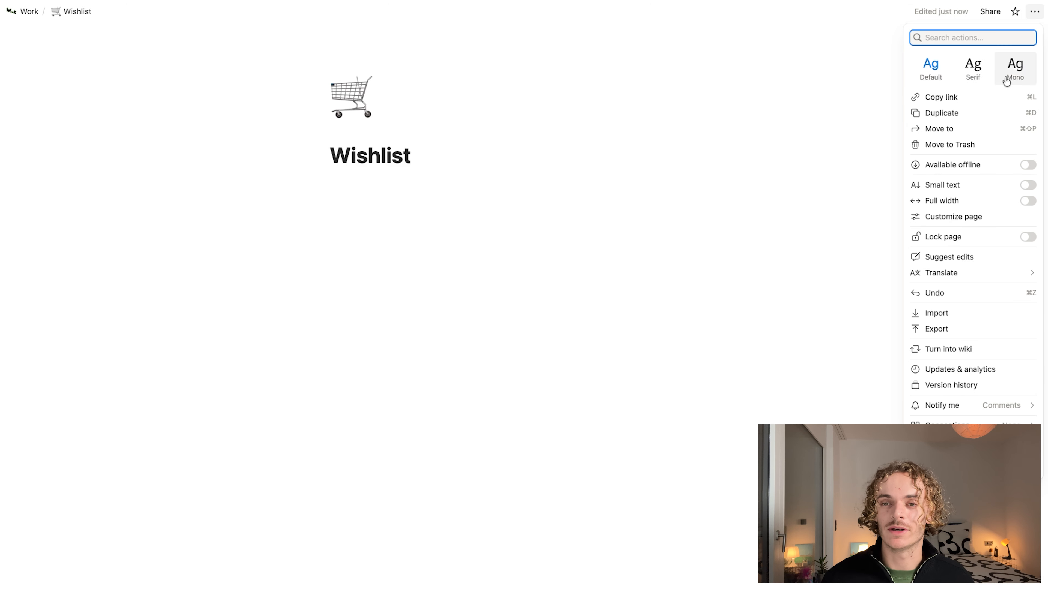
pyautogui.click(1028, 201)
pyautogui.click(475, 192)
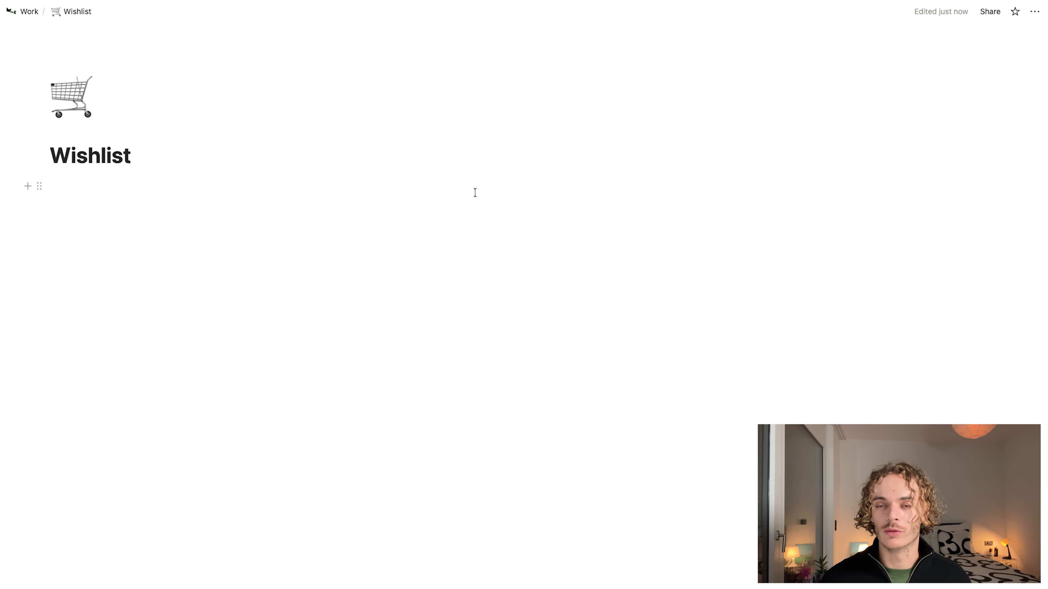
# - Insert a gallery view database in the empty body of the Wishlist page
pyautogui.click(80, 205)
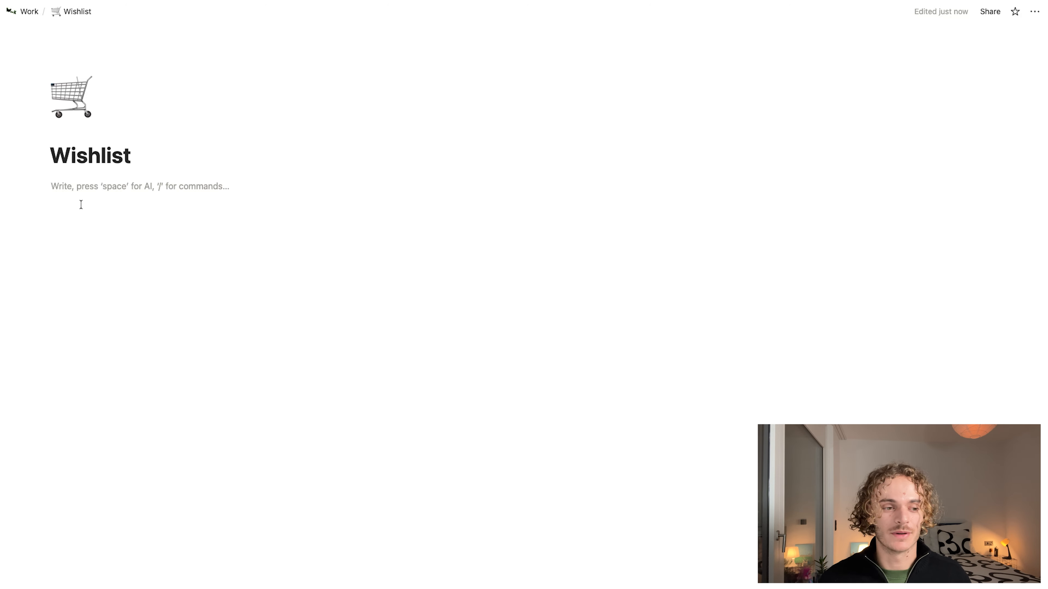
pyautogui.write('/')
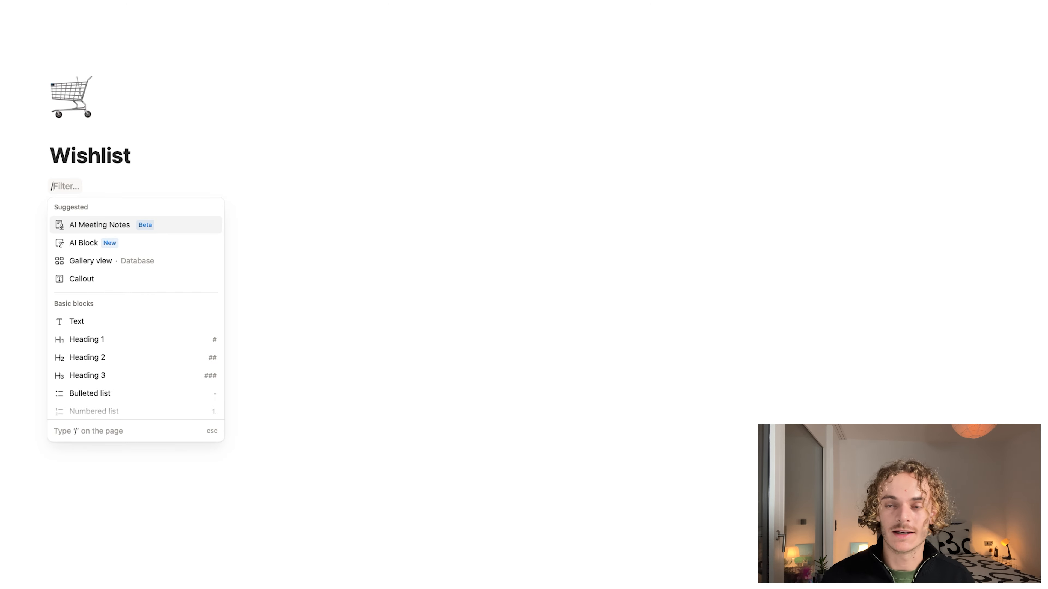
pyautogui.write('d')
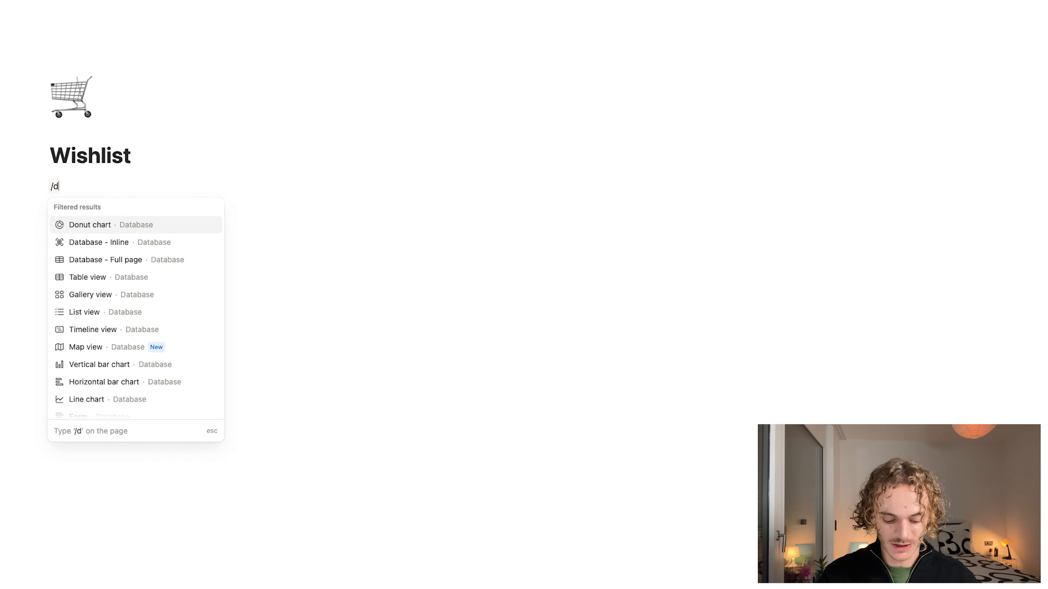
pyautogui.write('atabase')
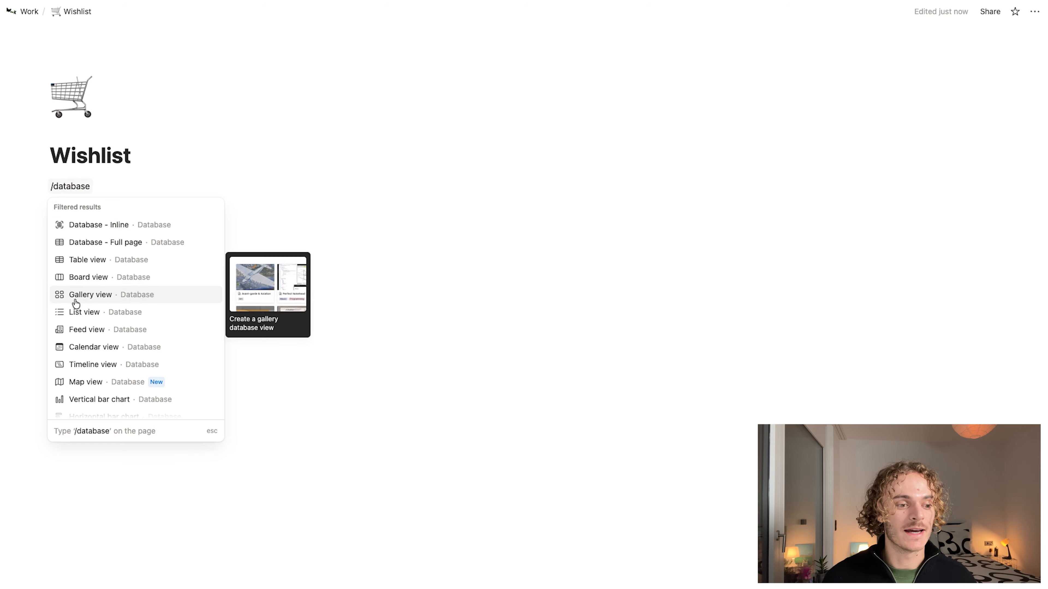
pyautogui.click(99, 292)
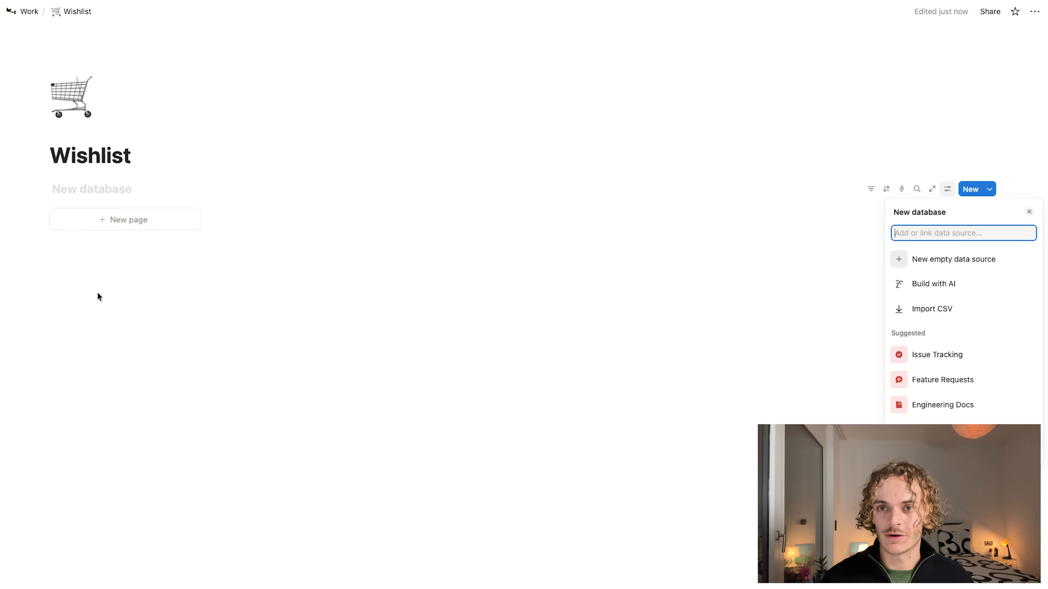
# - Title the new gallery database "My Wishlist"
pyautogui.click(98, 191)
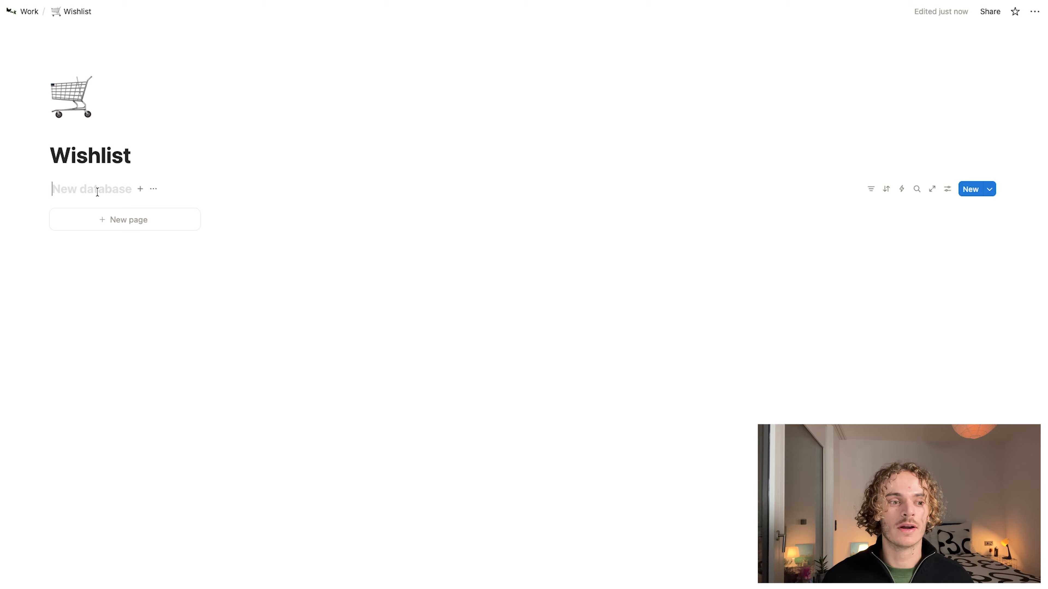
pyautogui.write('My')
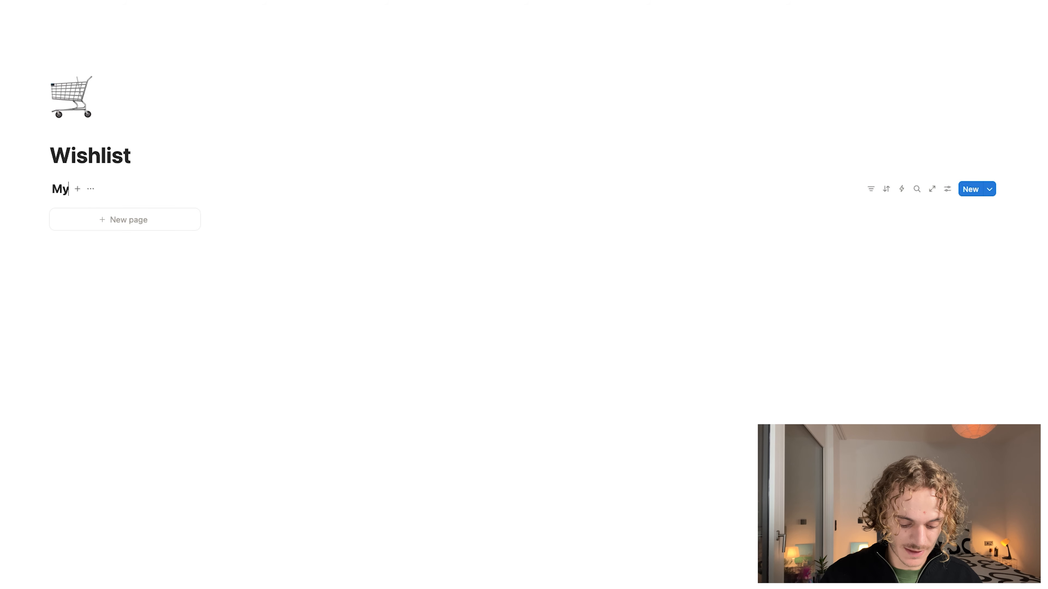
pyautogui.write(' Wishlist')
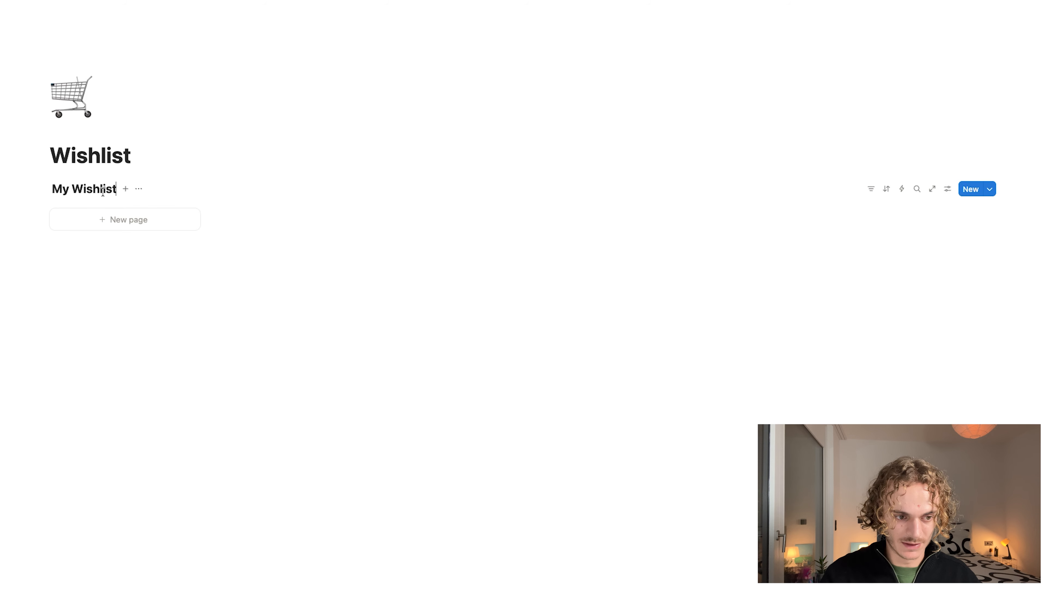
# - Create a new page template for the My Wishlist database and delete its Created and Tags properties
pyautogui.click(989, 191)
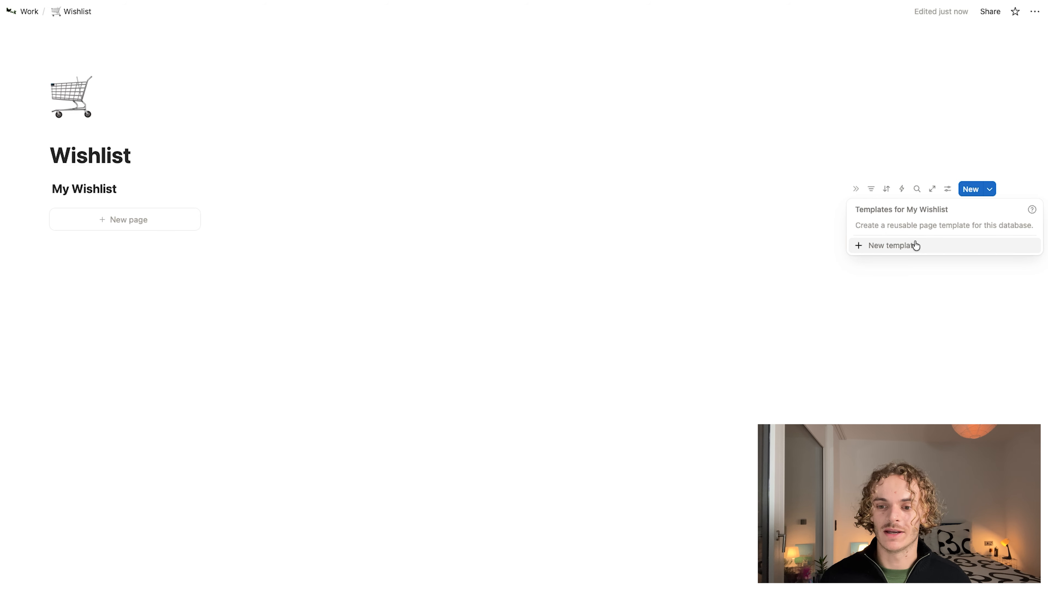
pyautogui.click(902, 248)
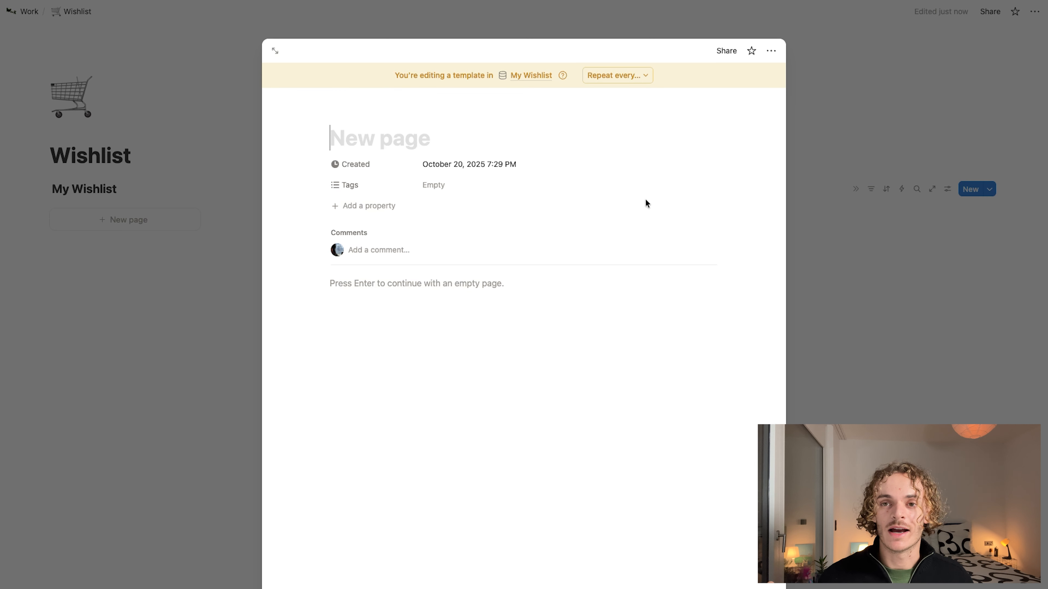
pyautogui.click(365, 161)
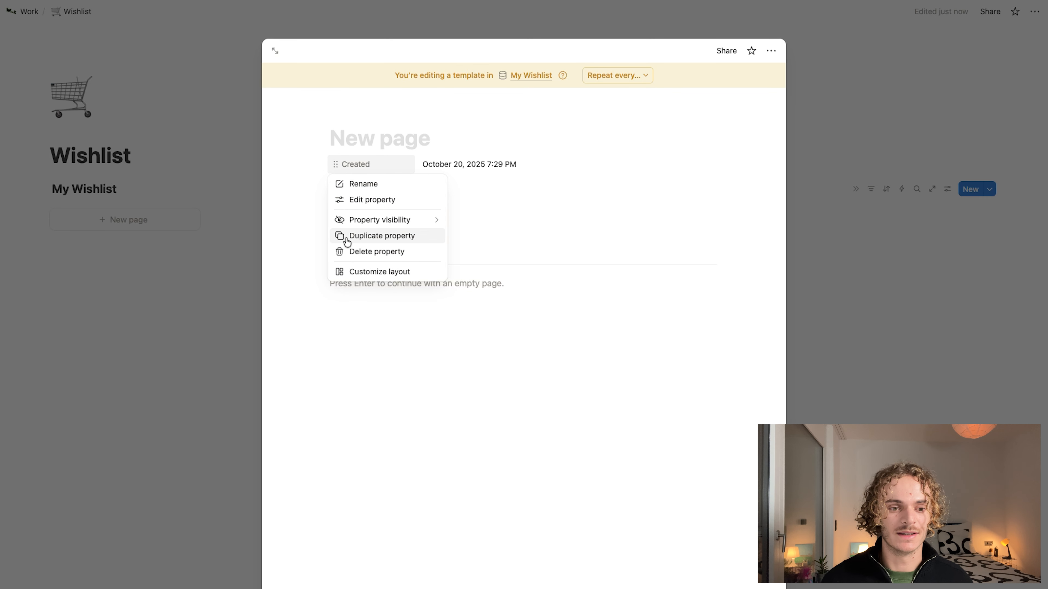
pyautogui.click(347, 253)
pyautogui.press('Return')
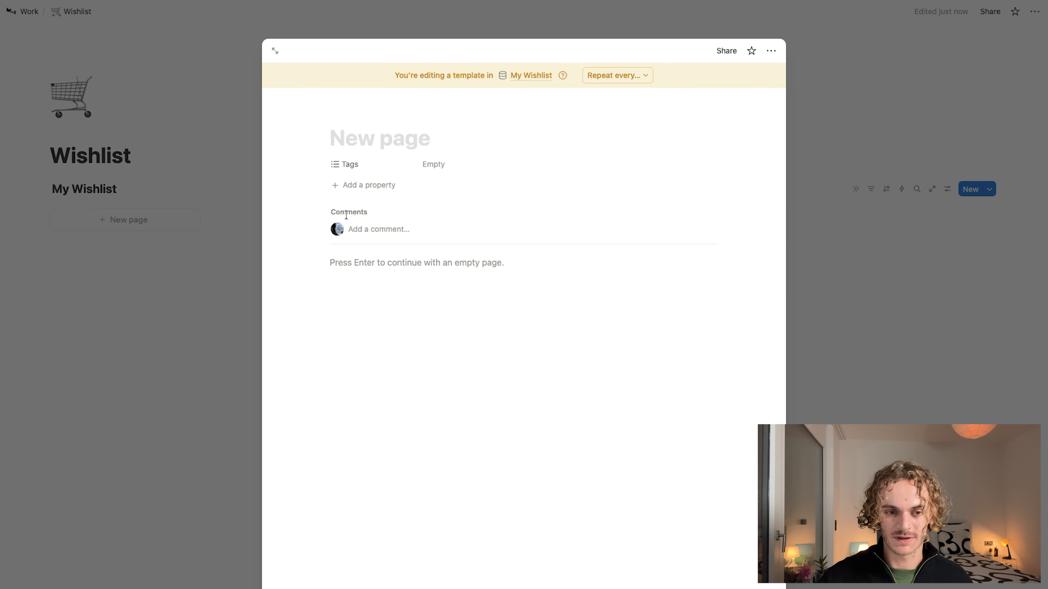
pyautogui.click(355, 173)
pyautogui.click(354, 252)
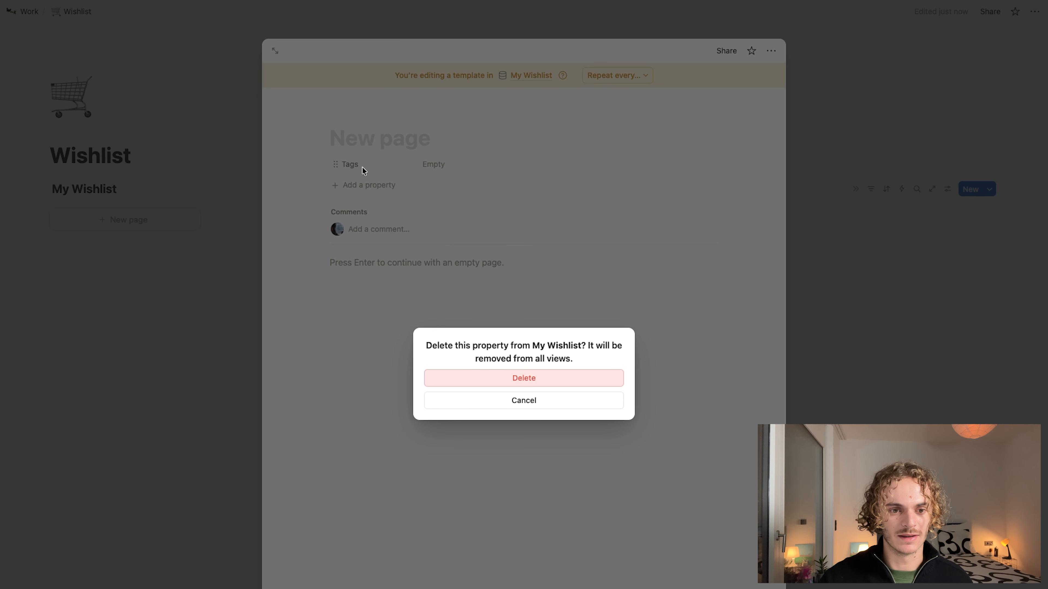
pyautogui.press('Return')
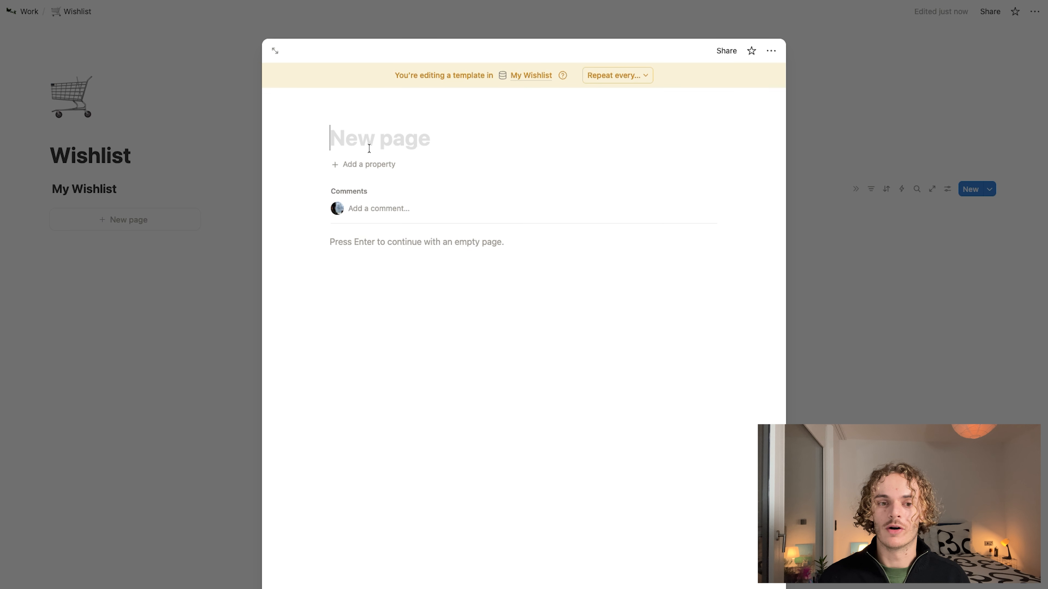
# - Name the template "New item"
pyautogui.click(369, 149)
pyautogui.write('New i')
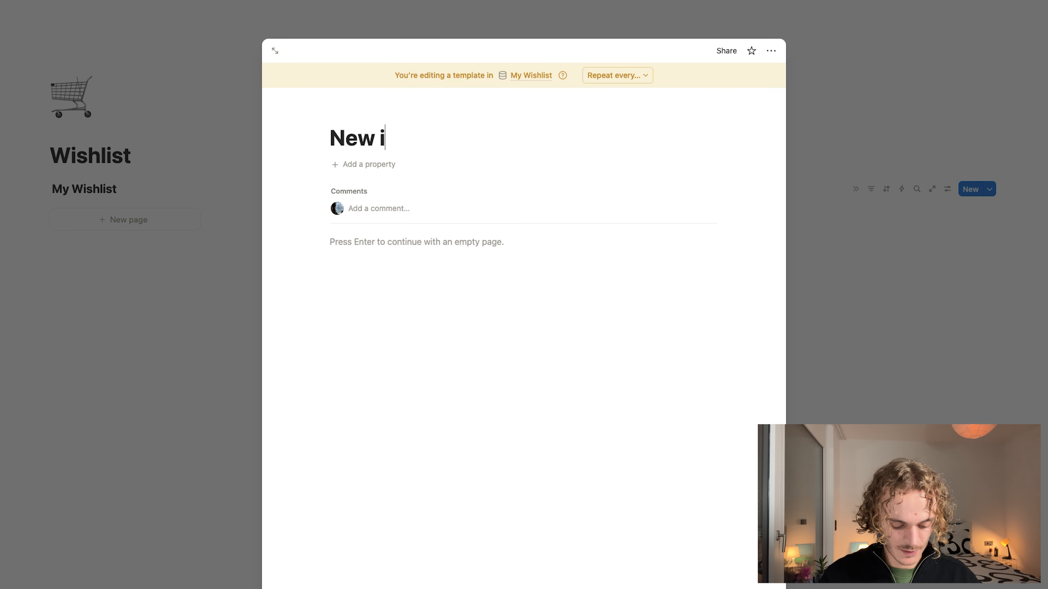
pyautogui.write('tem')
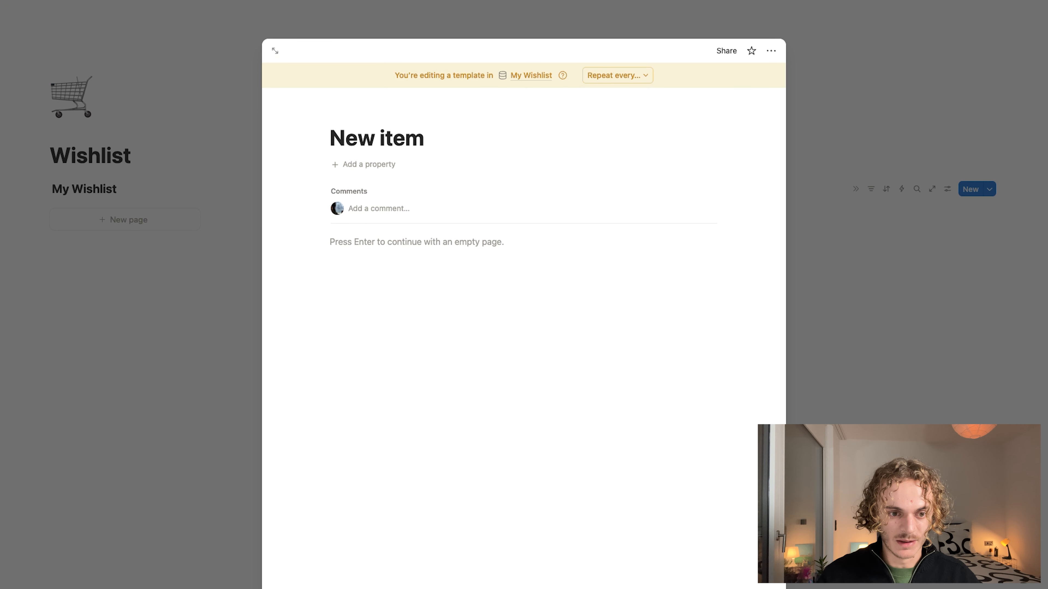
# - Add a Number property named "Price" to the template and give it a banknote icon
pyautogui.click(377, 165)
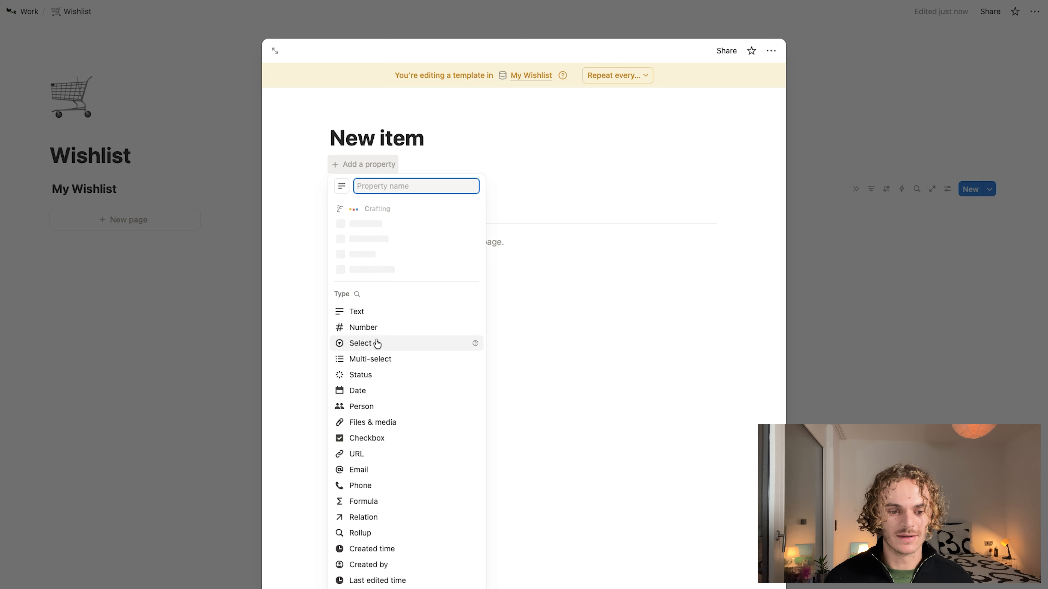
pyautogui.click(379, 329)
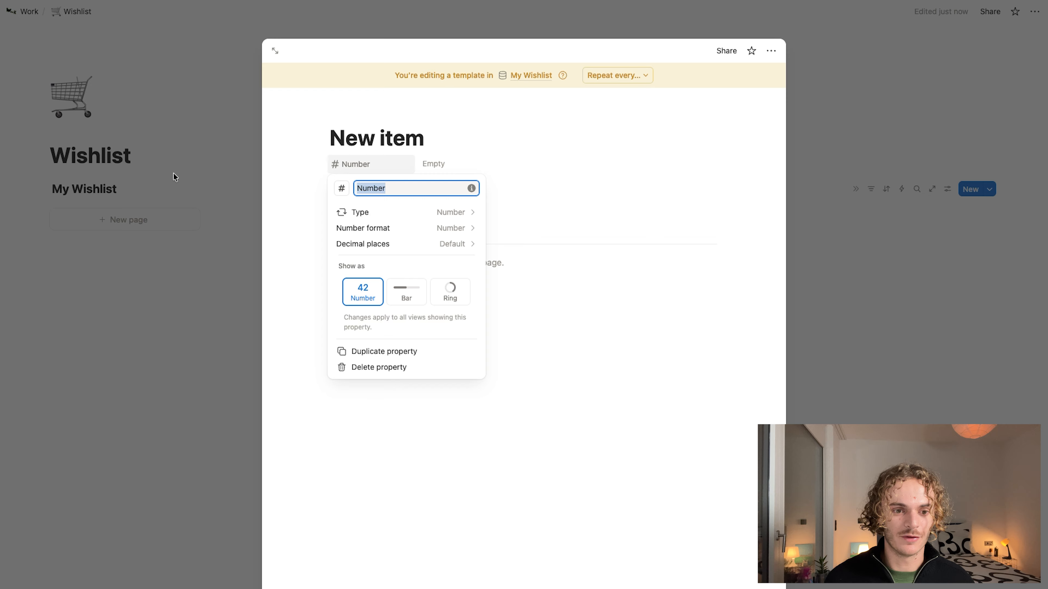
pyautogui.write('Price')
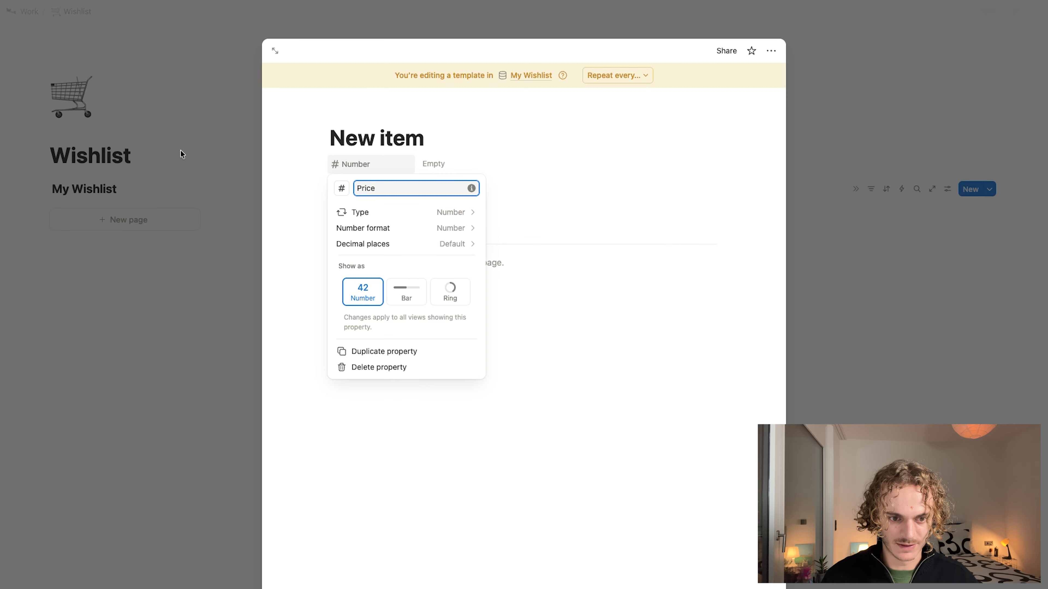
pyautogui.click(333, 178)
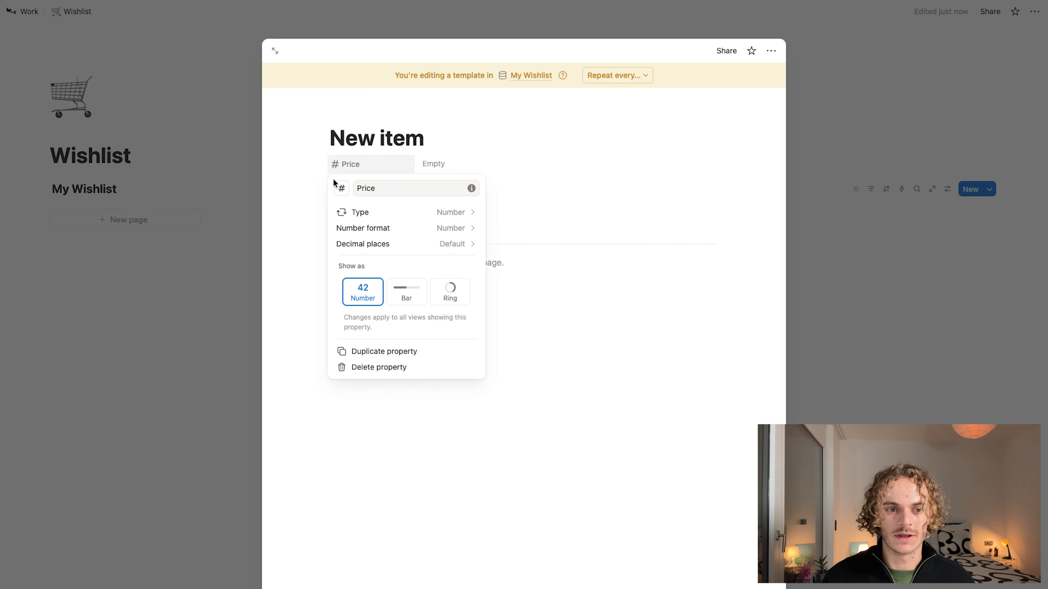
pyautogui.click(341, 194)
pyautogui.click(268, 272)
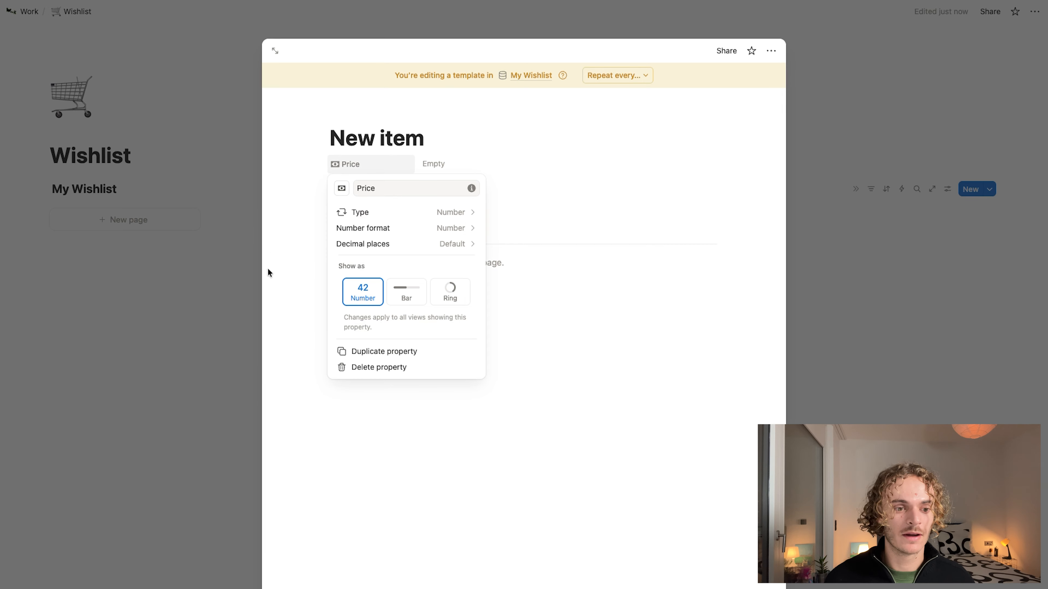
pyautogui.click(587, 196)
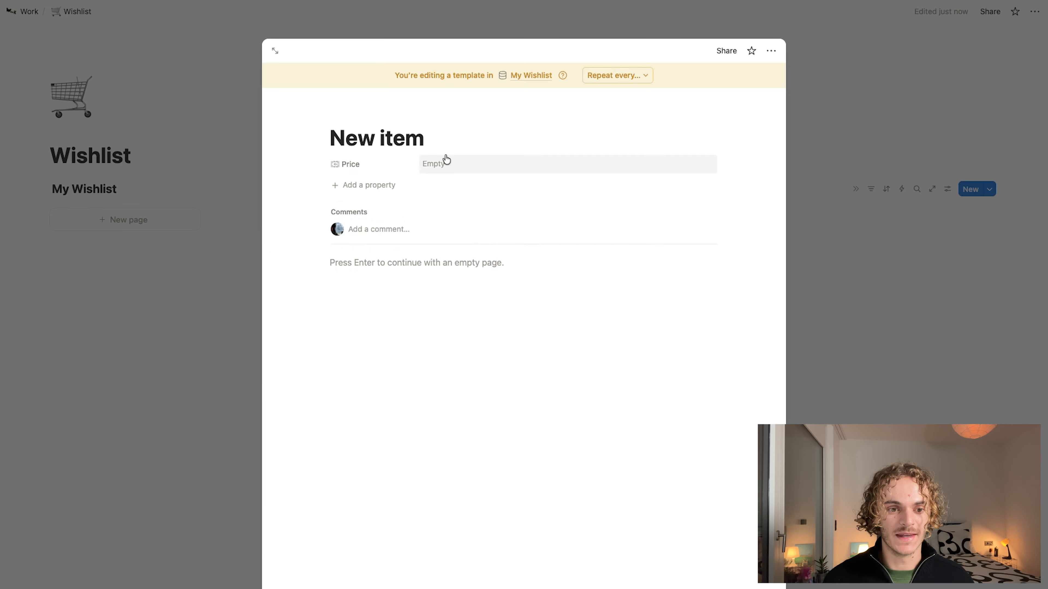
# - Set the Price property's number format to US Dollar (USD)
pyautogui.click(432, 166)
pyautogui.click(383, 164)
pyautogui.click(384, 164)
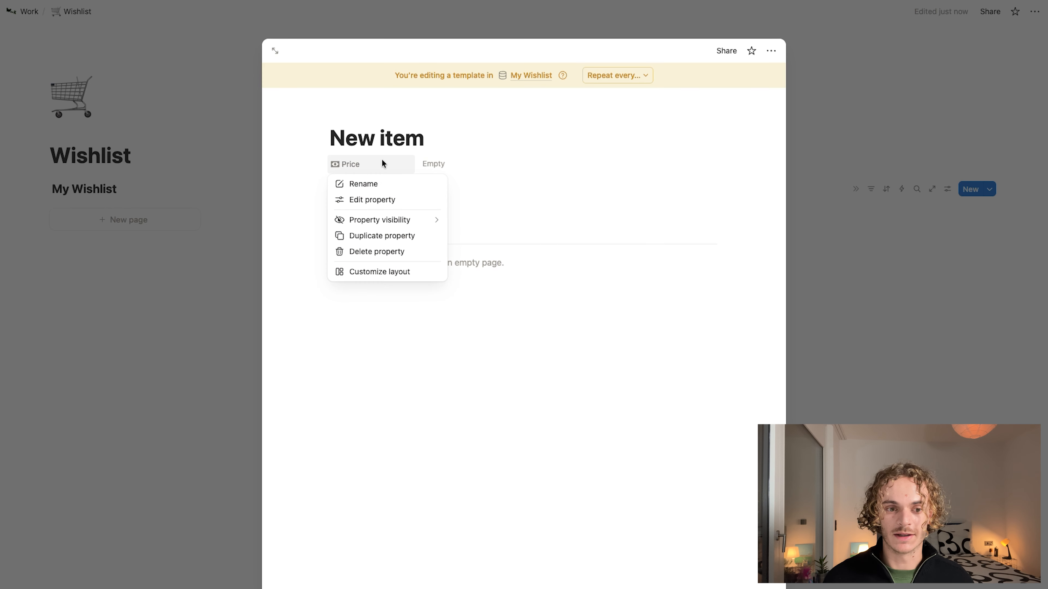
pyautogui.click(379, 201)
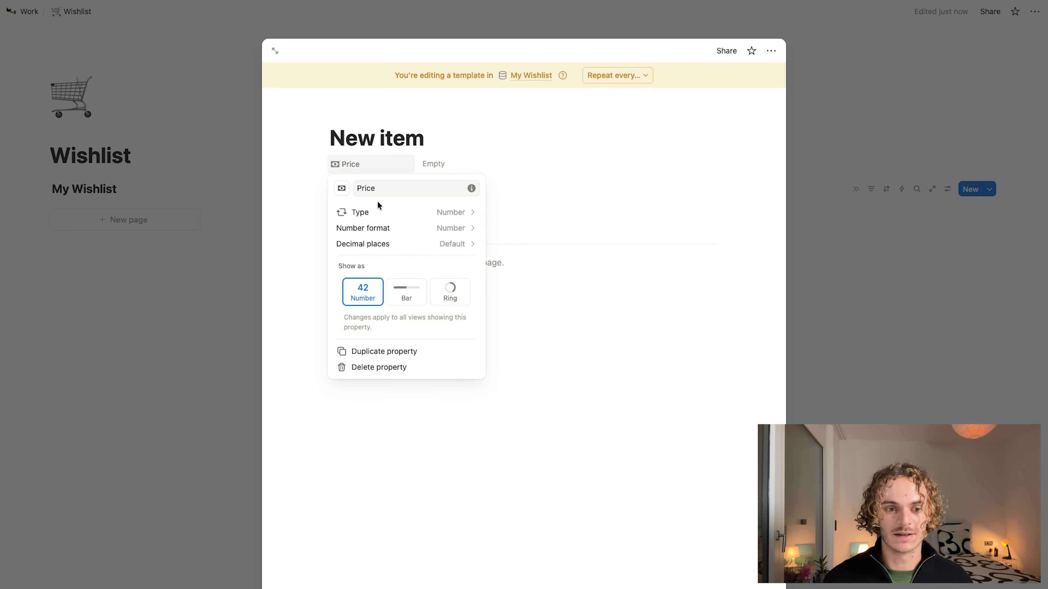
pyautogui.click(451, 228)
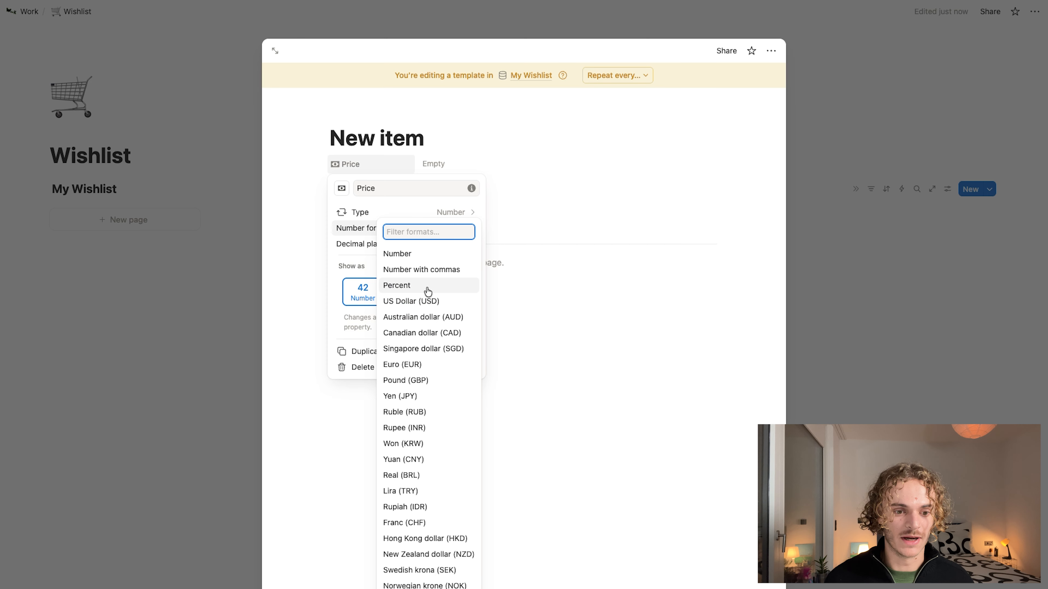
pyautogui.click(425, 301)
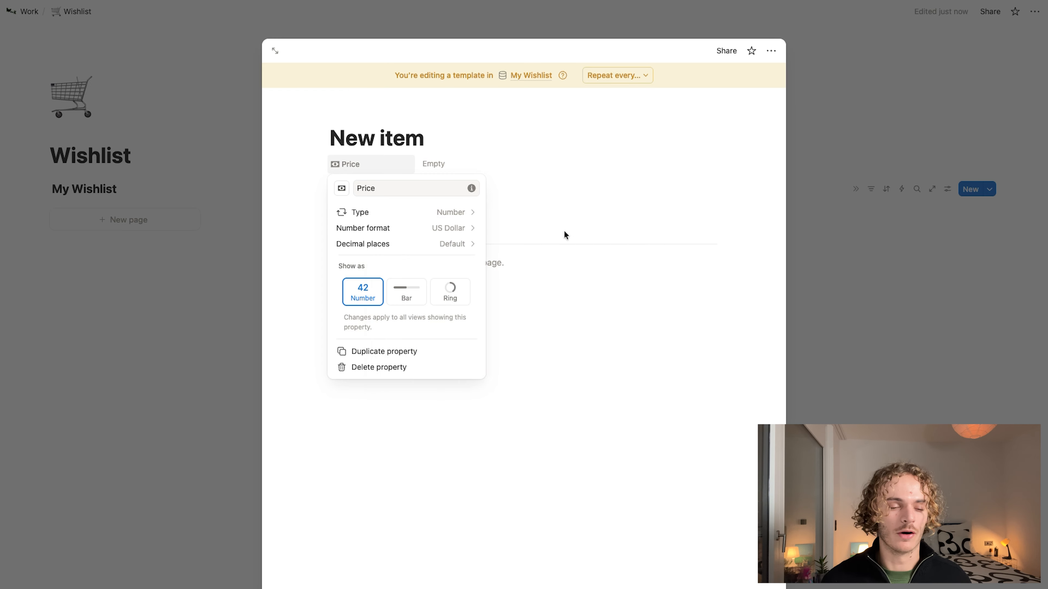
pyautogui.click(573, 197)
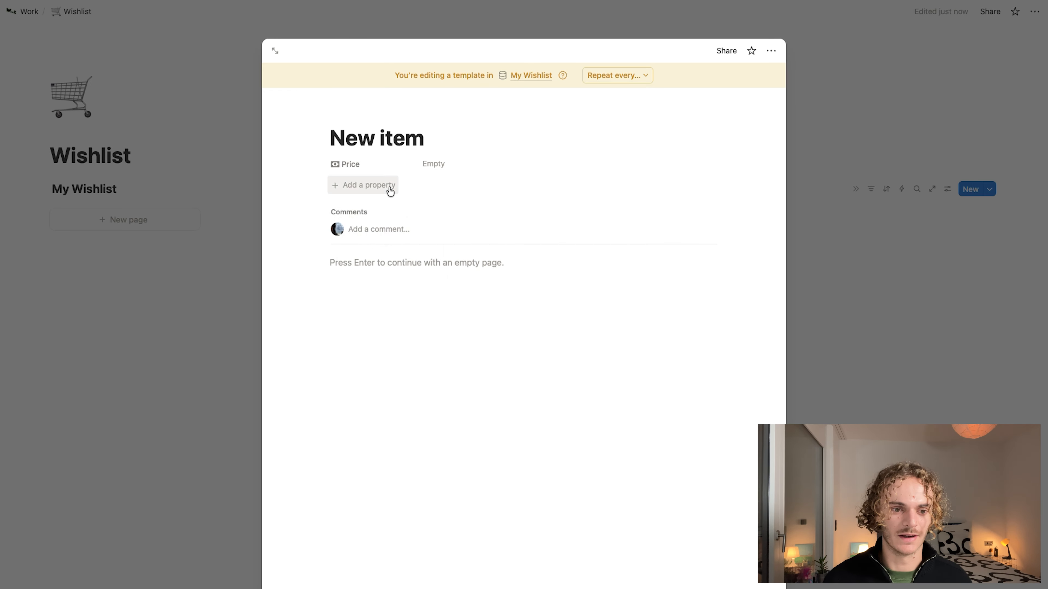
# - Add a Files & media property to the New item template, keeping its default name
pyautogui.click(390, 188)
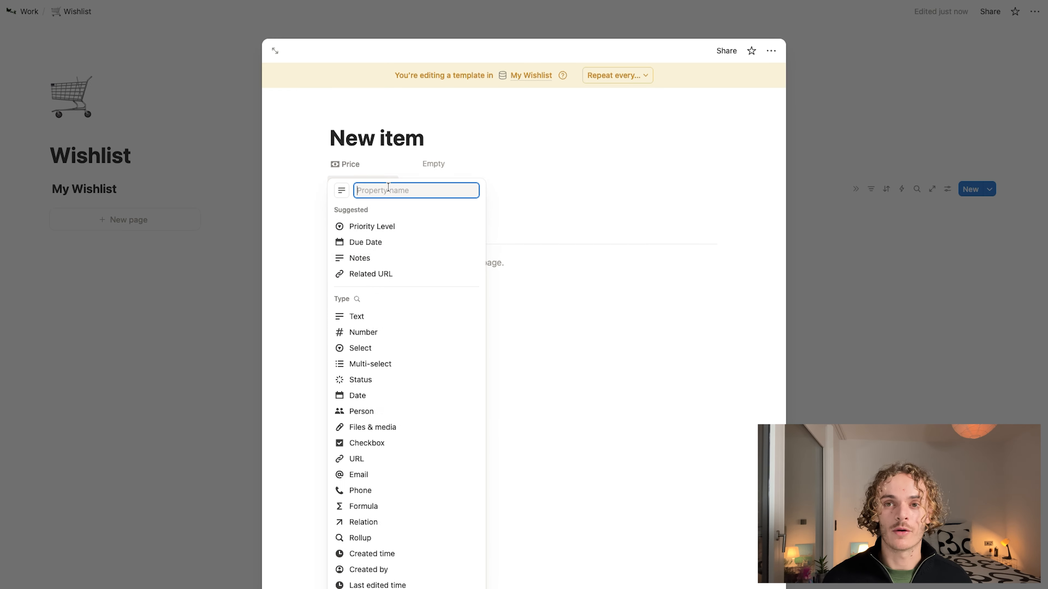
pyautogui.click(372, 427)
pyautogui.click(537, 156)
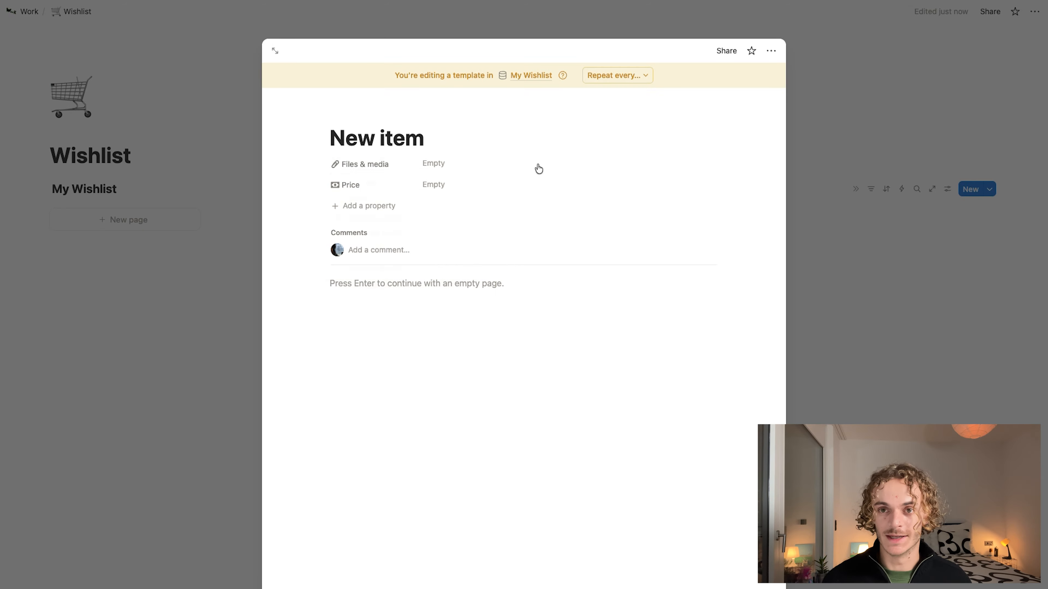
# - Add a Status property to the New item template and give it the cursor click icon
pyautogui.click(350, 206)
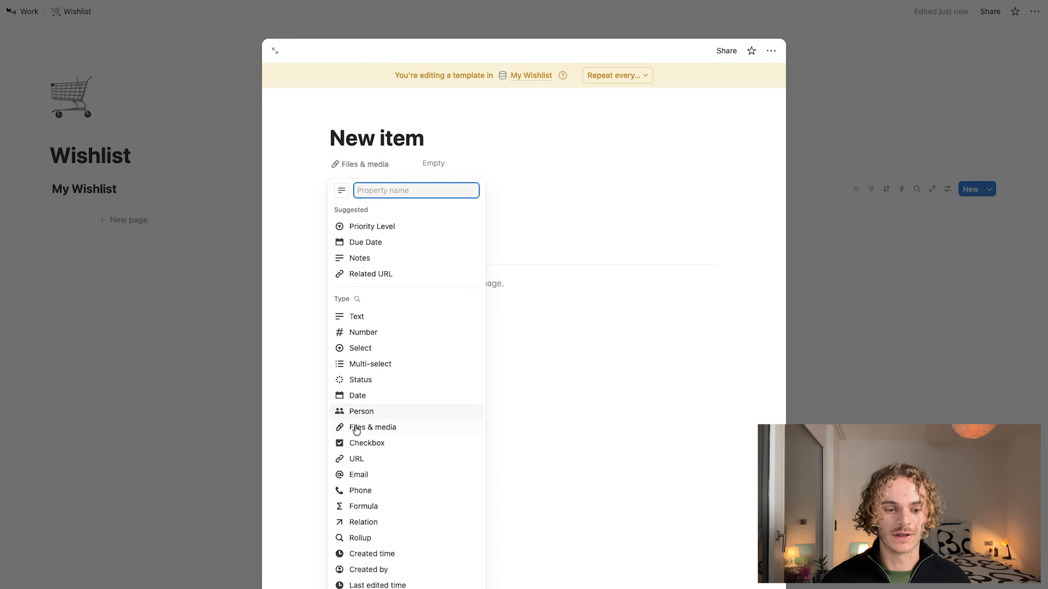
pyautogui.click(360, 380)
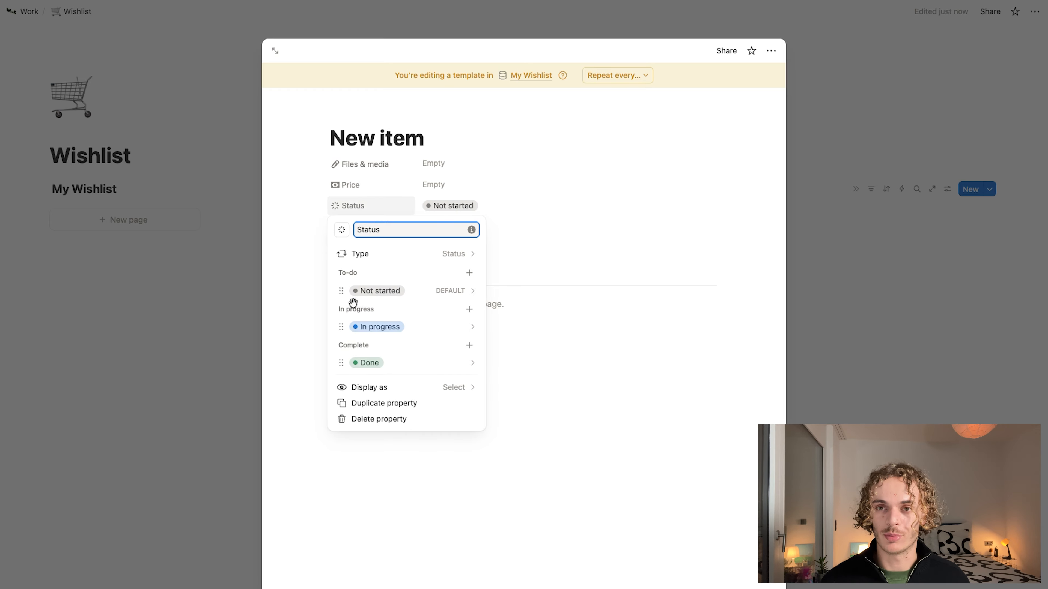
pyautogui.moveTo(382, 229); pyautogui.dragTo(328, 234)
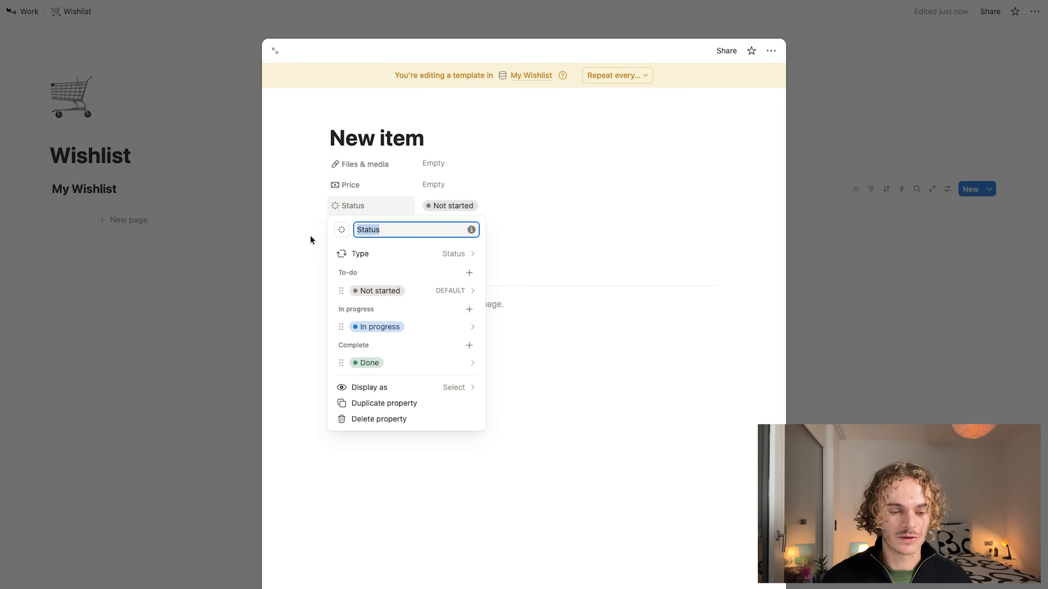
pyautogui.click(341, 232)
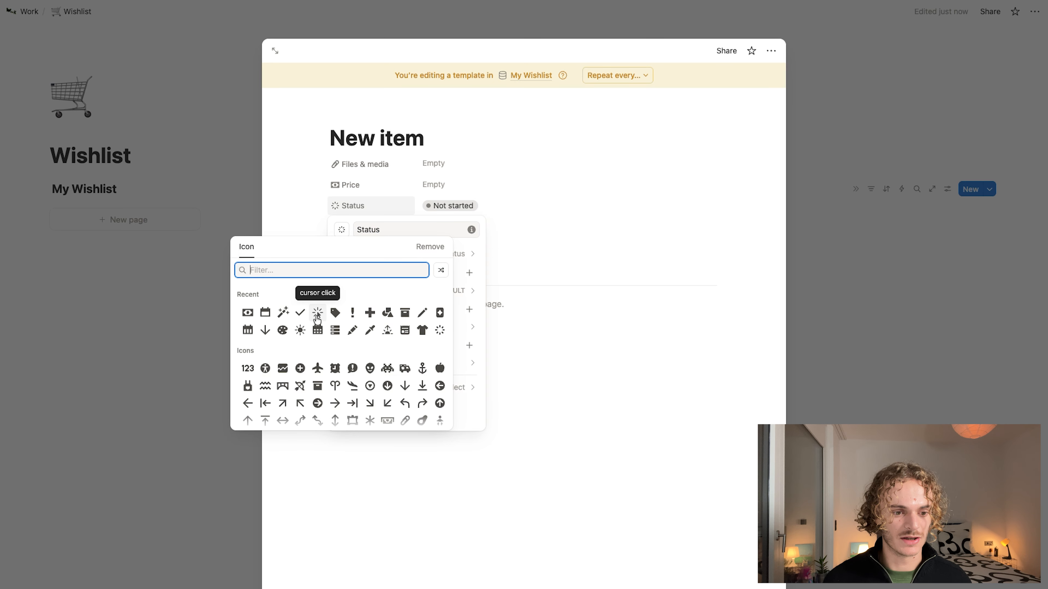
pyautogui.click(317, 317)
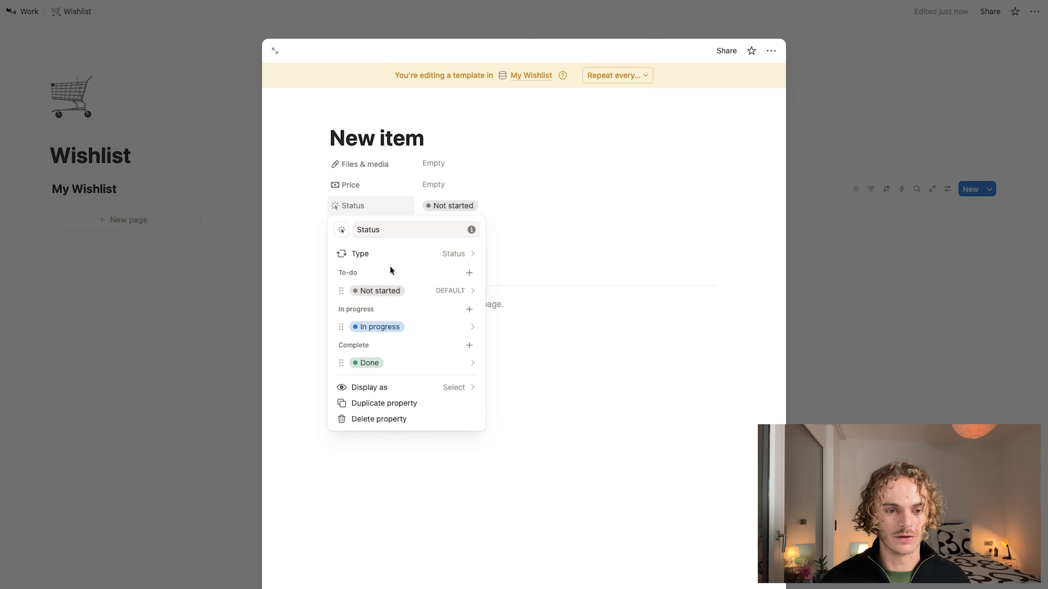
# - Rename the Status options "Not started" to "Considering" and "In progress" to "Saving for"
pyautogui.click(416, 291)
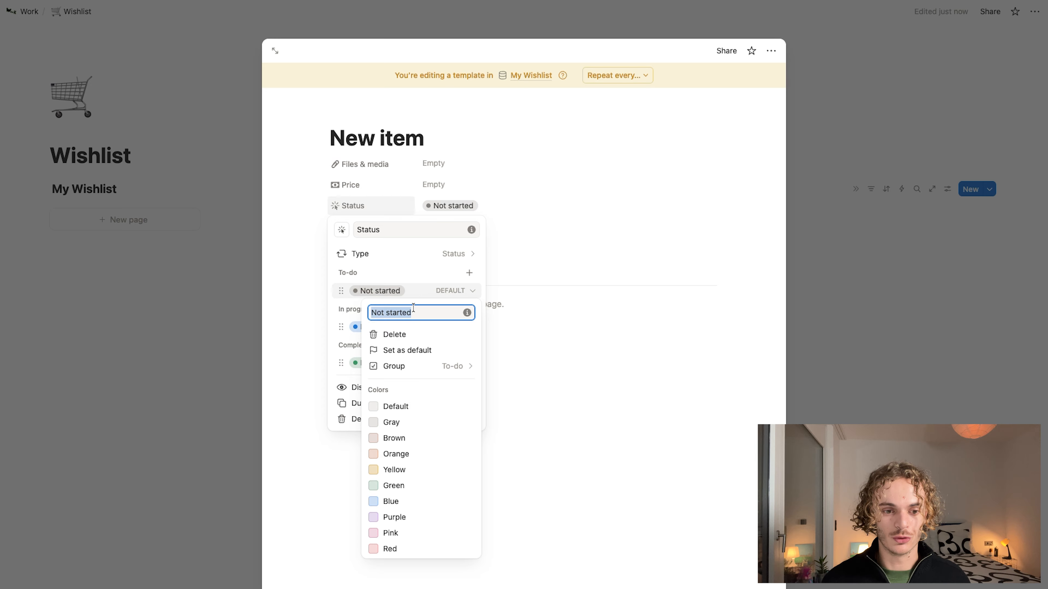
pyautogui.write('Considering')
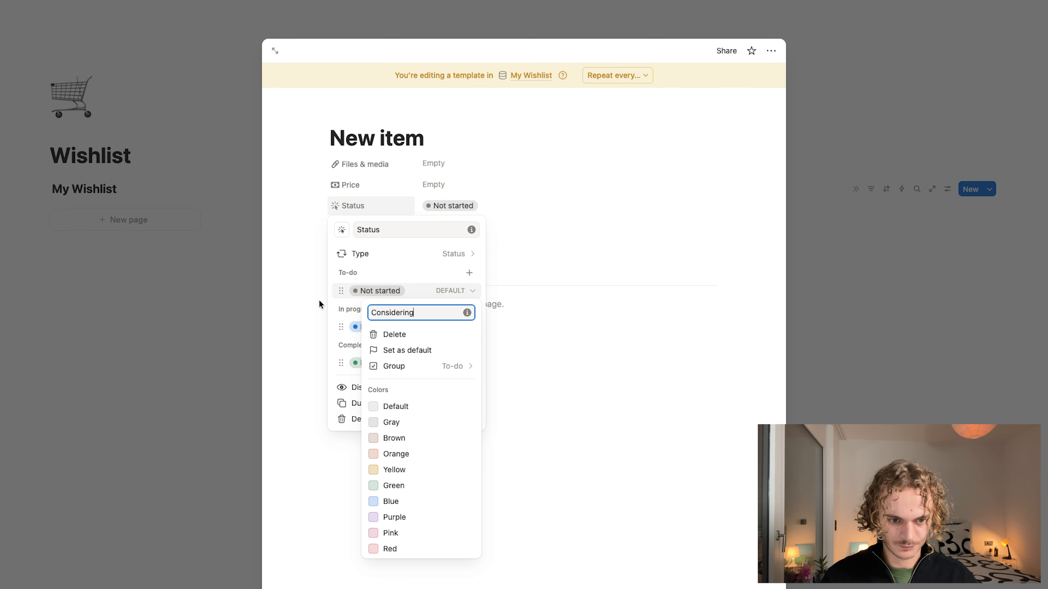
pyautogui.click(620, 363)
pyautogui.click(418, 330)
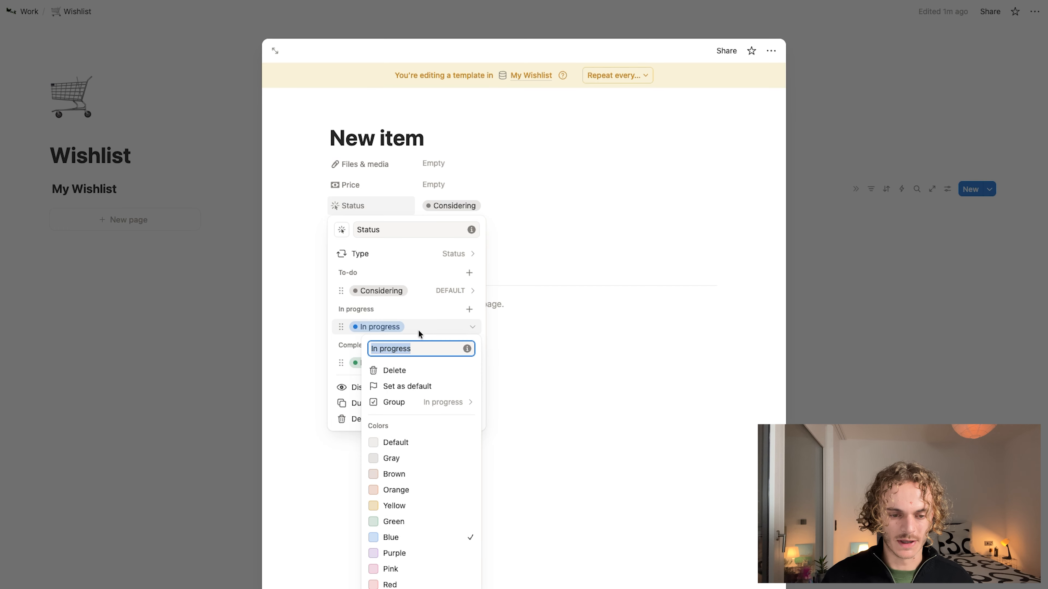
pyautogui.write('Saving for')
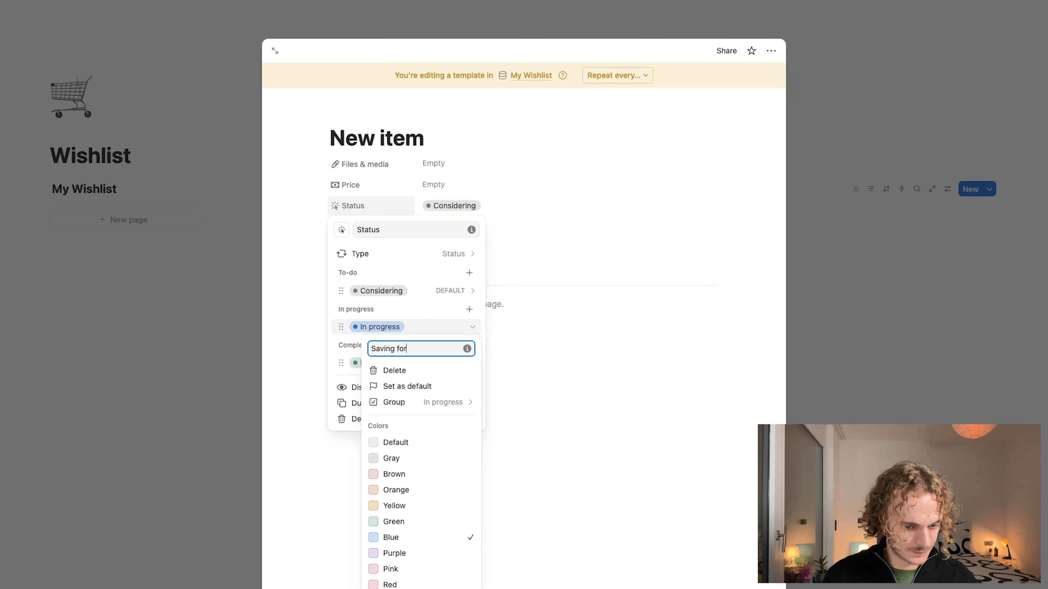
pyautogui.press('Return')
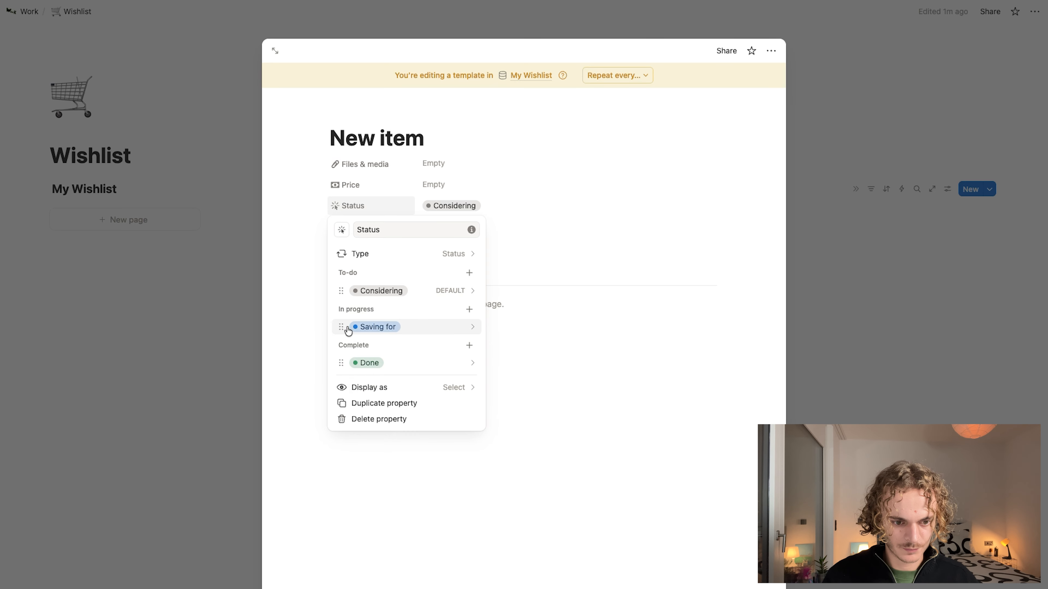
# - Add a "Ready to buy" option to the In progress group and place it below "Saving for"
pyautogui.click(469, 310)
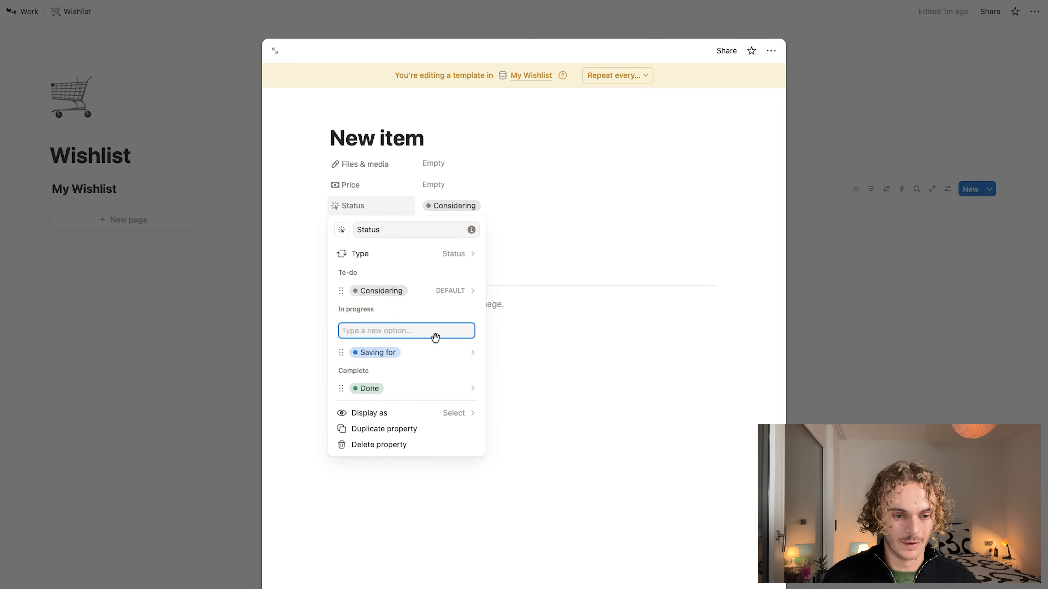
pyautogui.write('Ready to buy')
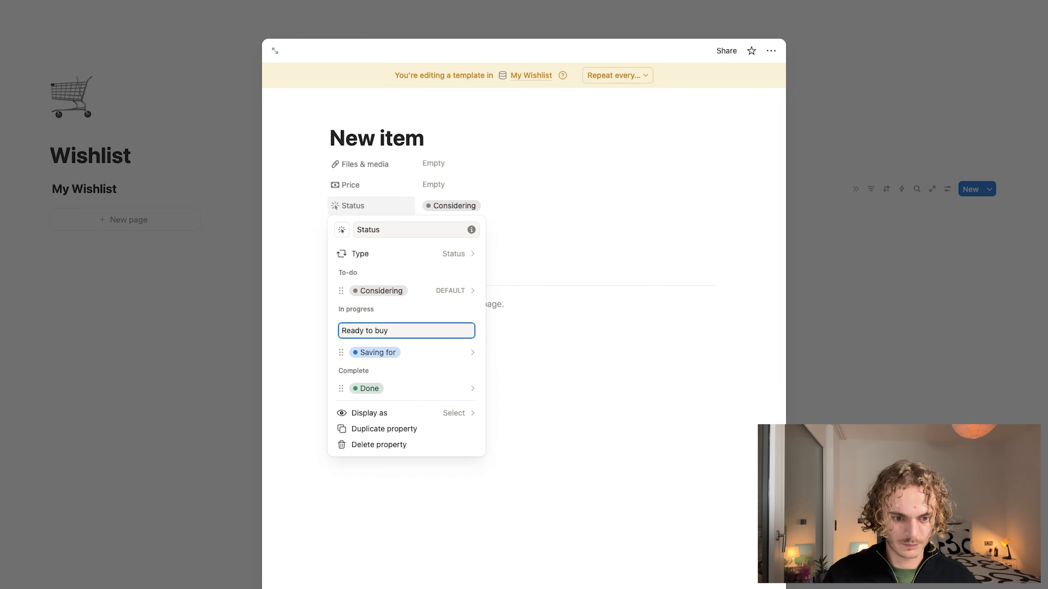
pyautogui.press('Return')
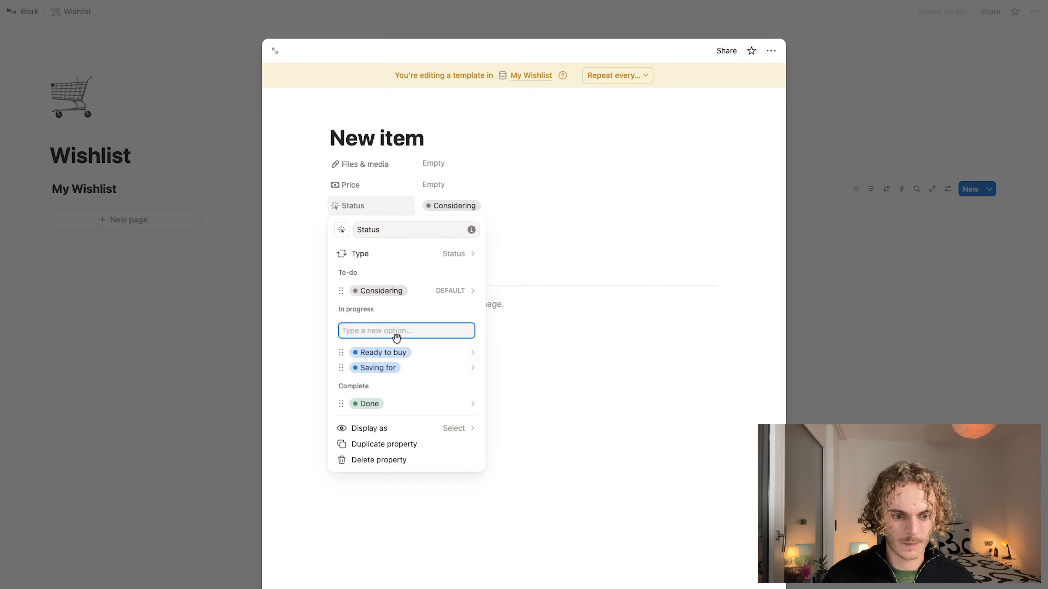
pyautogui.moveTo(341, 351); pyautogui.dragTo(343, 361)
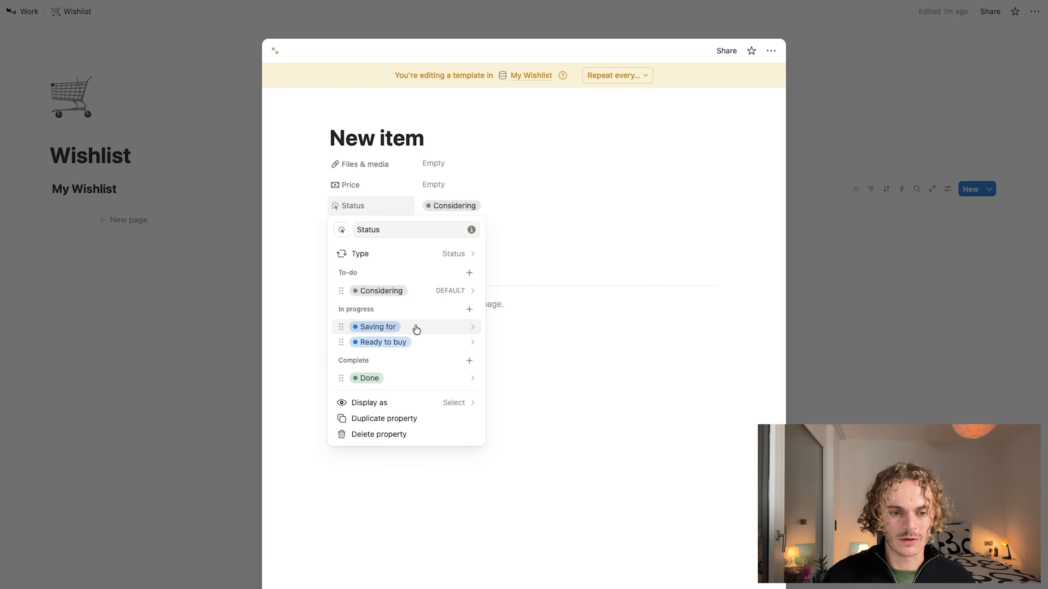
# - Set the color of the "Saving for" status option to Purple and of "Ready to buy" to Yellow
pyautogui.click(434, 329)
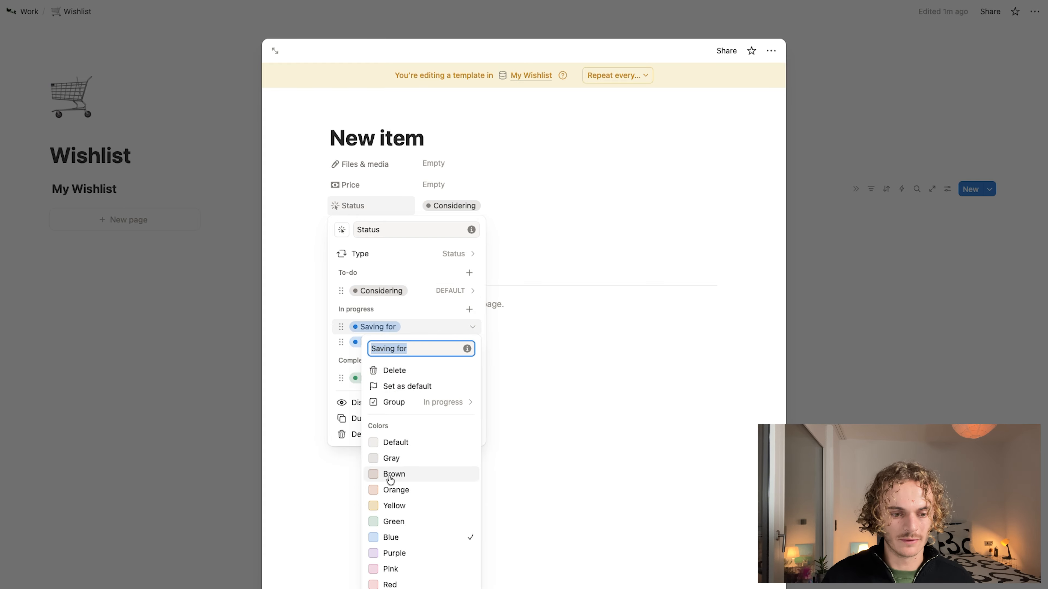
pyautogui.click(394, 553)
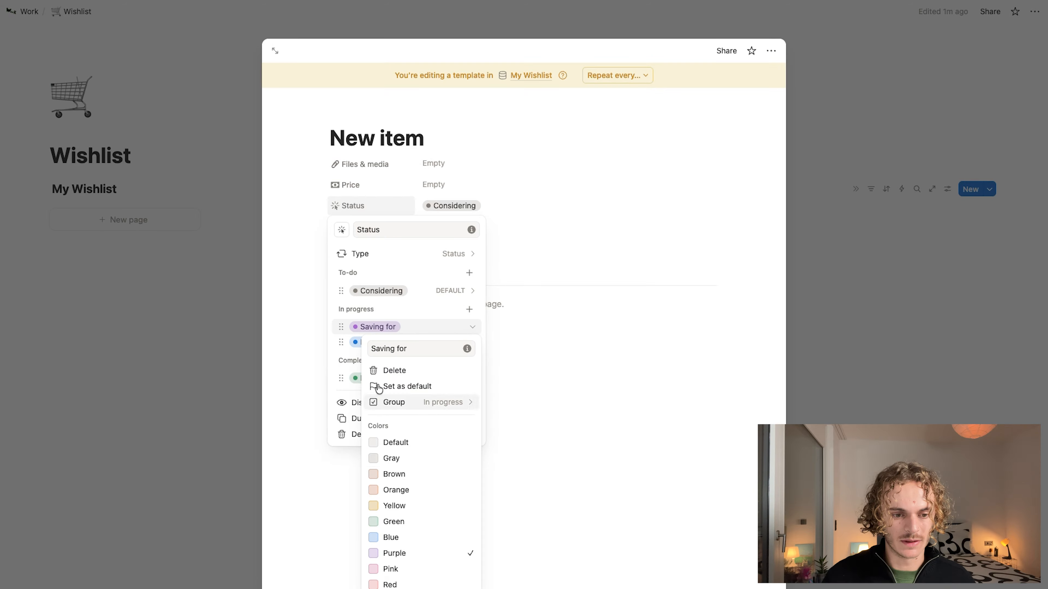
pyautogui.click(309, 335)
pyautogui.click(416, 346)
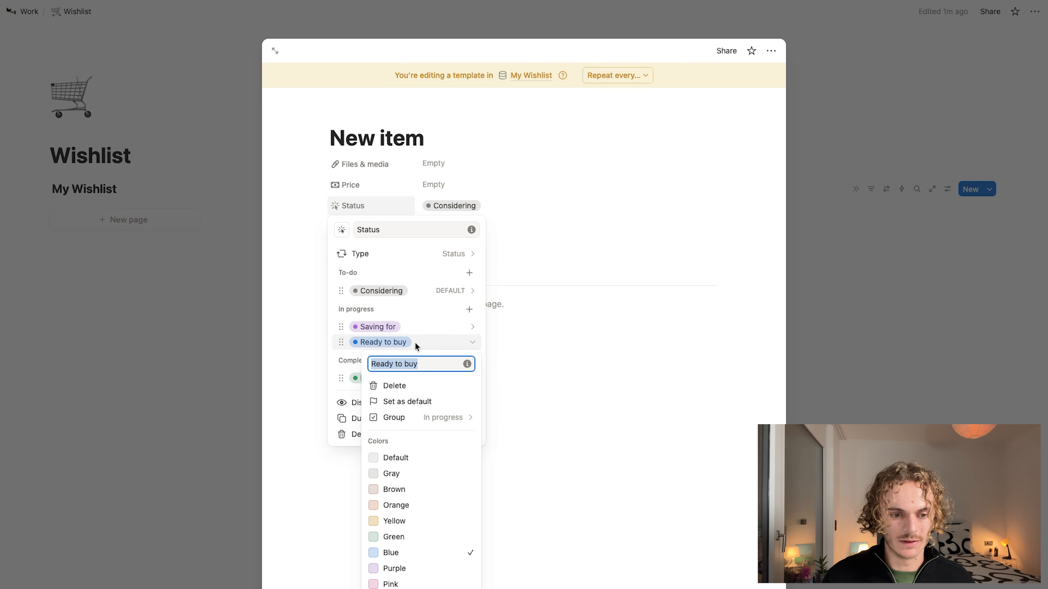
pyautogui.click(393, 522)
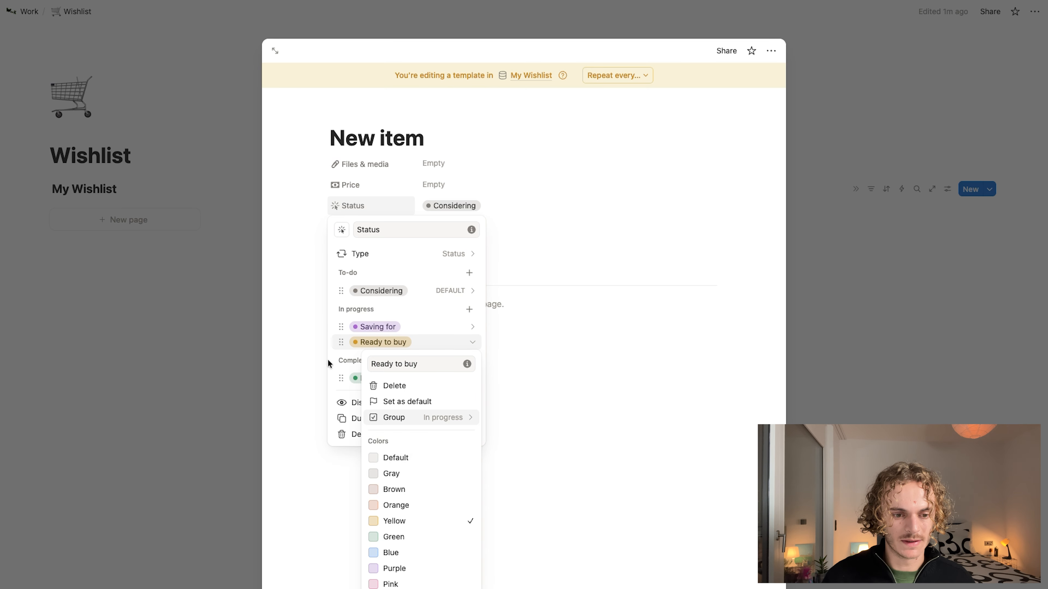
pyautogui.click(320, 345)
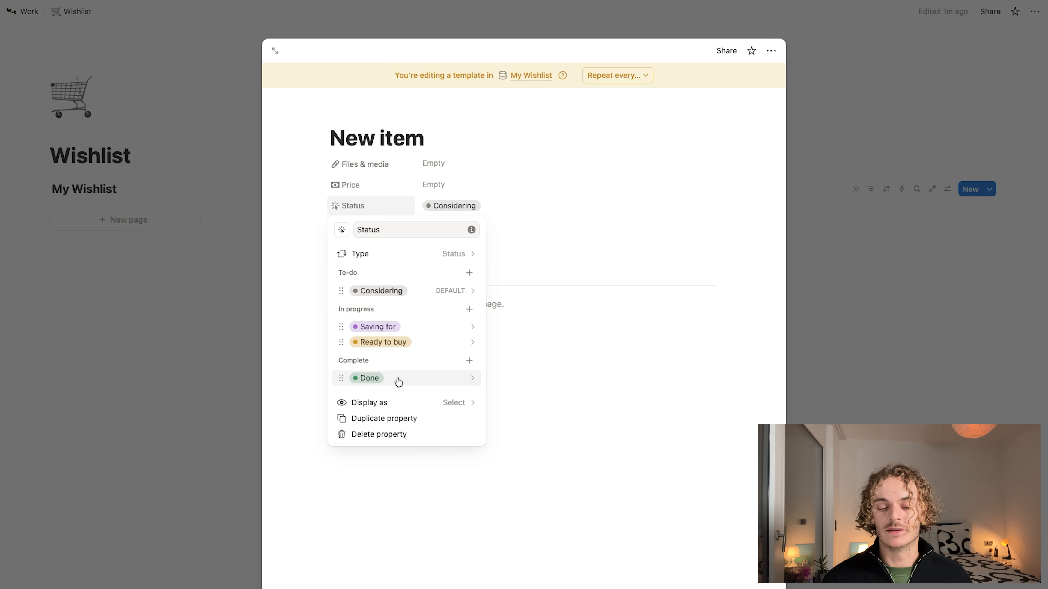
# - Rename the Done status option to mark an item as purchased and close the Status property's settings
pyautogui.click(398, 379)
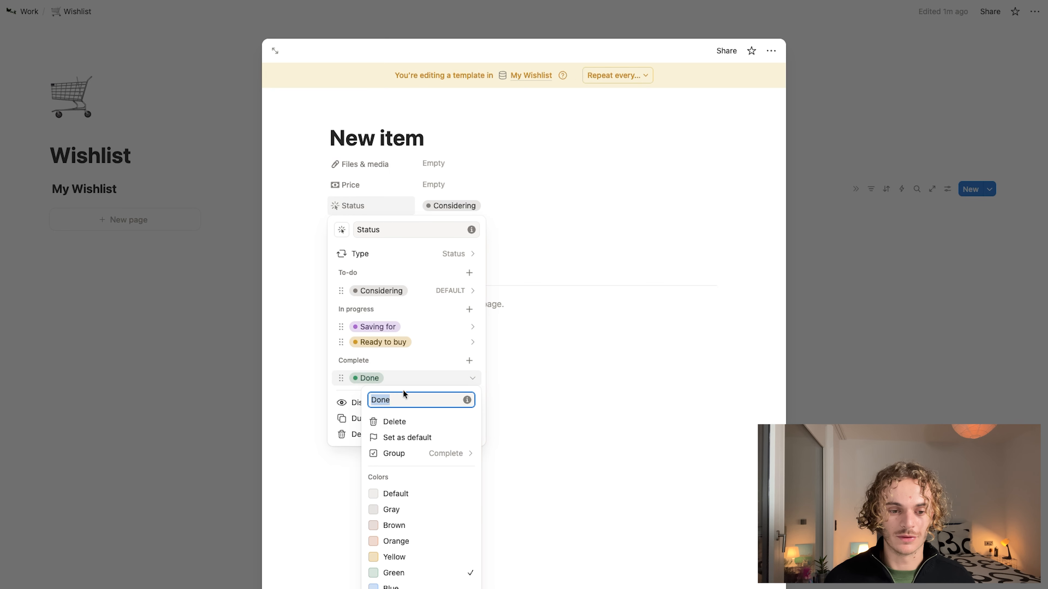
pyautogui.write('Purchas')
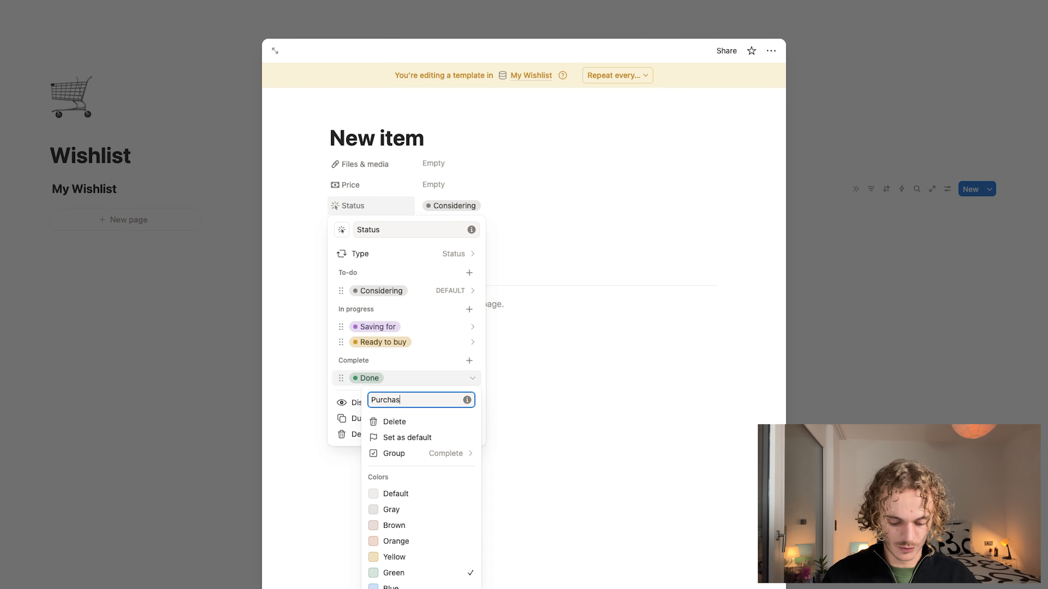
pyautogui.press('Escape')
pyautogui.press('Escape')
pyautogui.press('Escape')
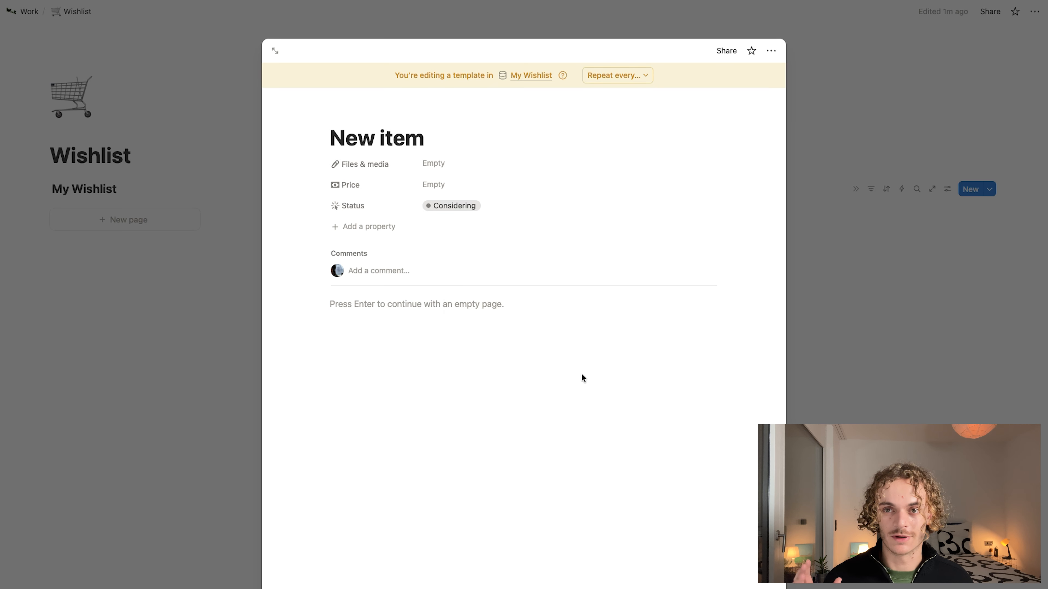
# - Add the suggested Priority Level property to the template and rename it "Priority"
pyautogui.click(354, 227)
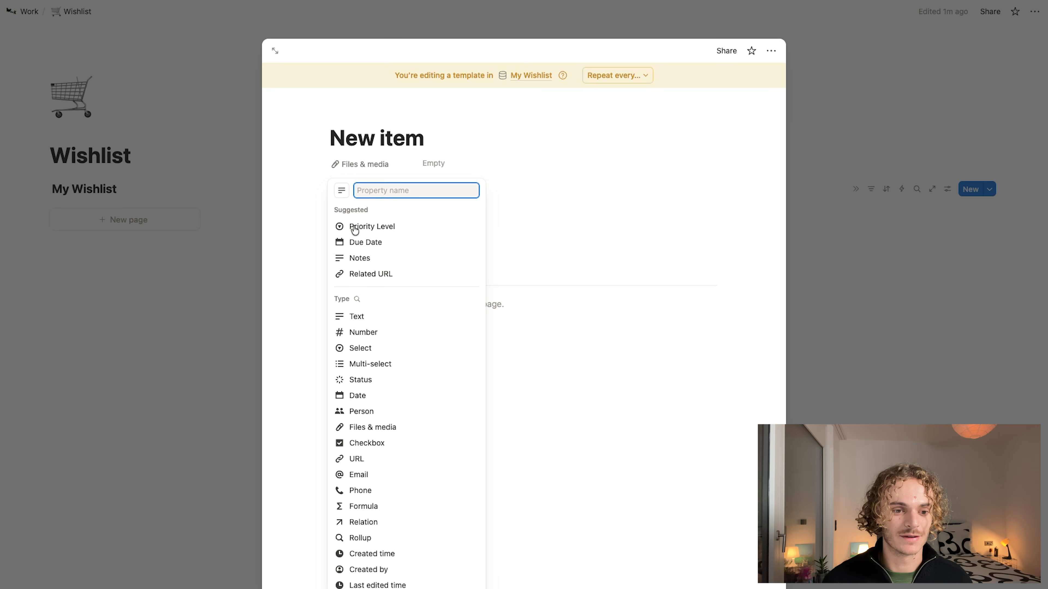
pyautogui.click(373, 227)
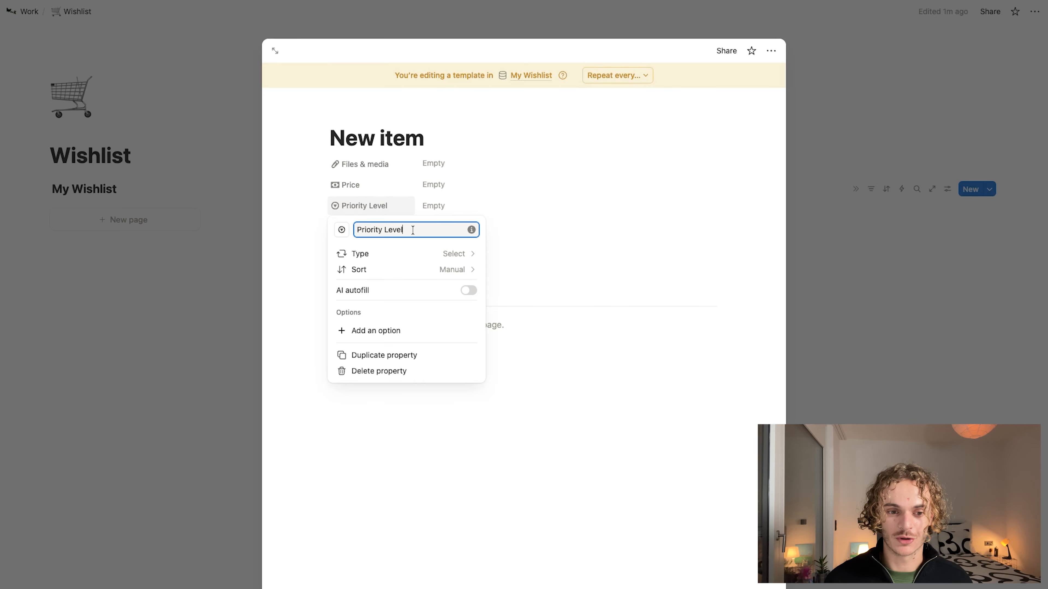
pyautogui.moveTo(412, 230); pyautogui.dragTo(380, 230)
pyautogui.press('BackSpace')
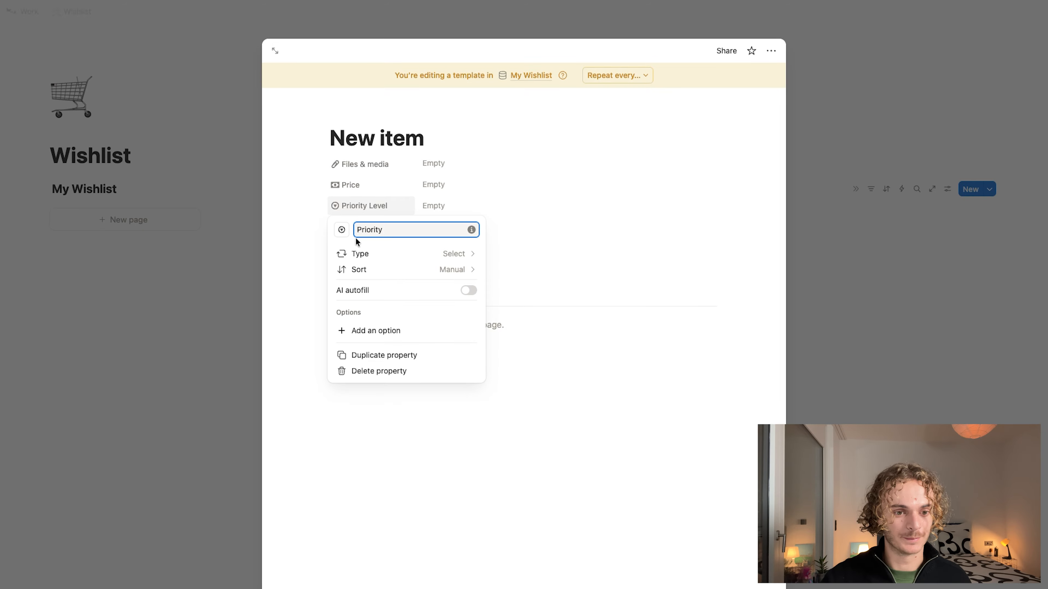
# - Give the Priority property an exclamation mark icon and close its settings
pyautogui.click(338, 233)
pyautogui.click(338, 234)
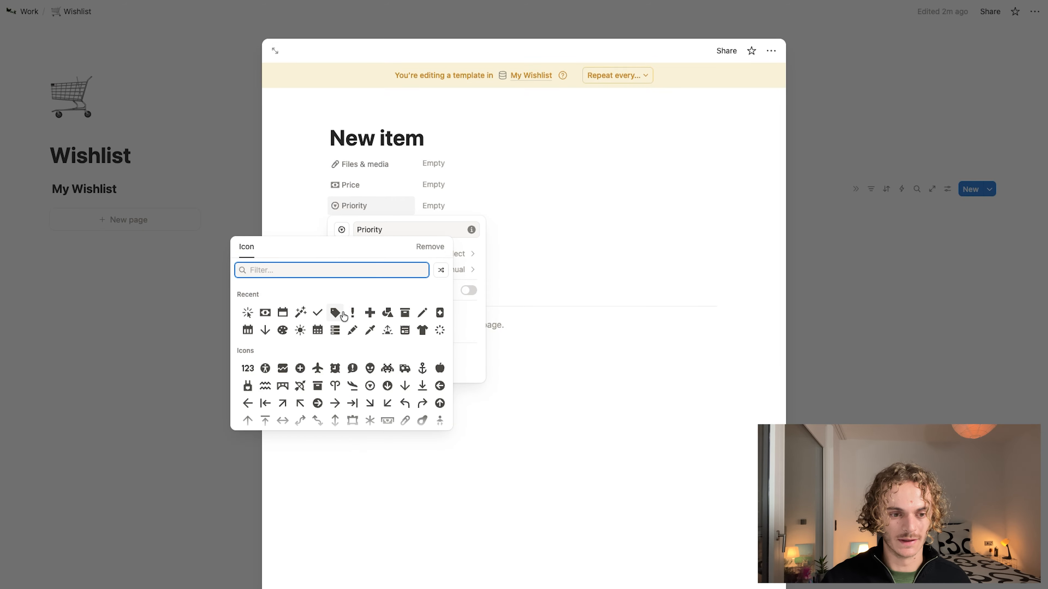
pyautogui.click(351, 314)
pyautogui.click(299, 243)
# - Create the options "Low" and "Medium" for the Priority property
pyautogui.click(461, 206)
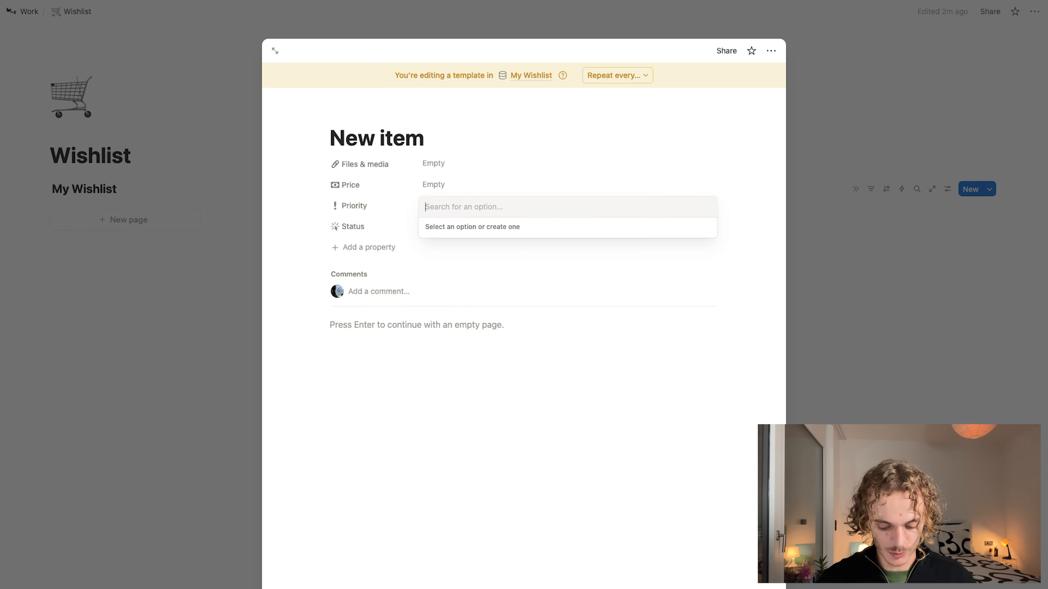
pyautogui.write('Low')
pyautogui.press('Return')
pyautogui.click(486, 206)
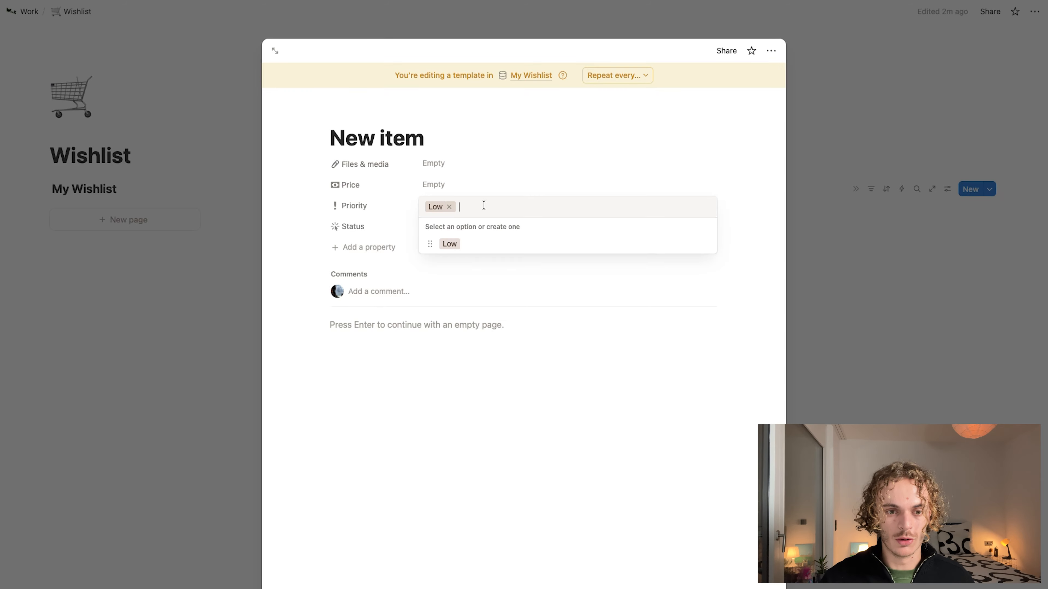
pyautogui.write('Medium')
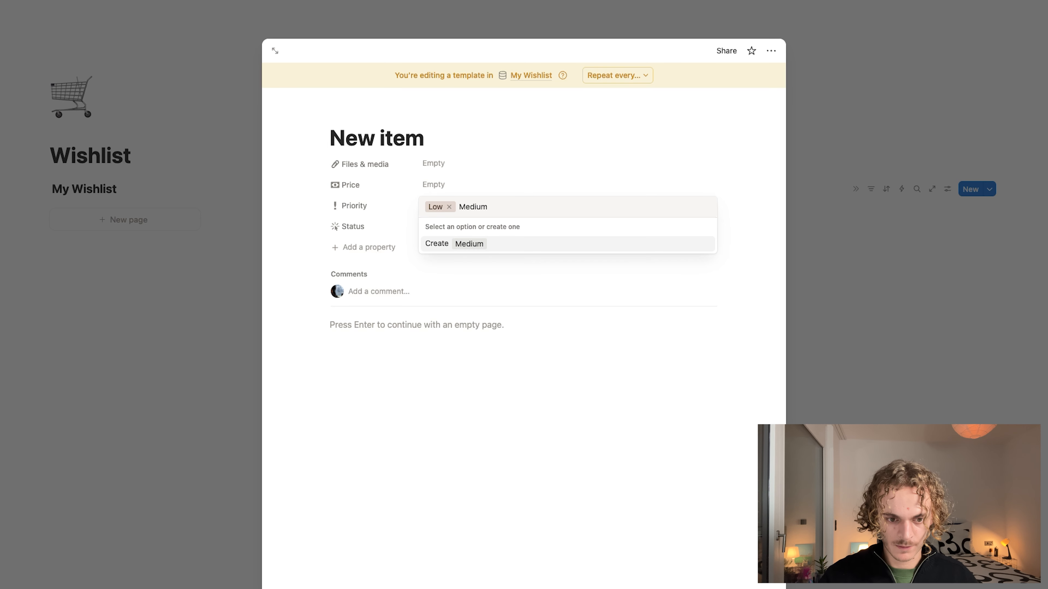
pyautogui.click(477, 243)
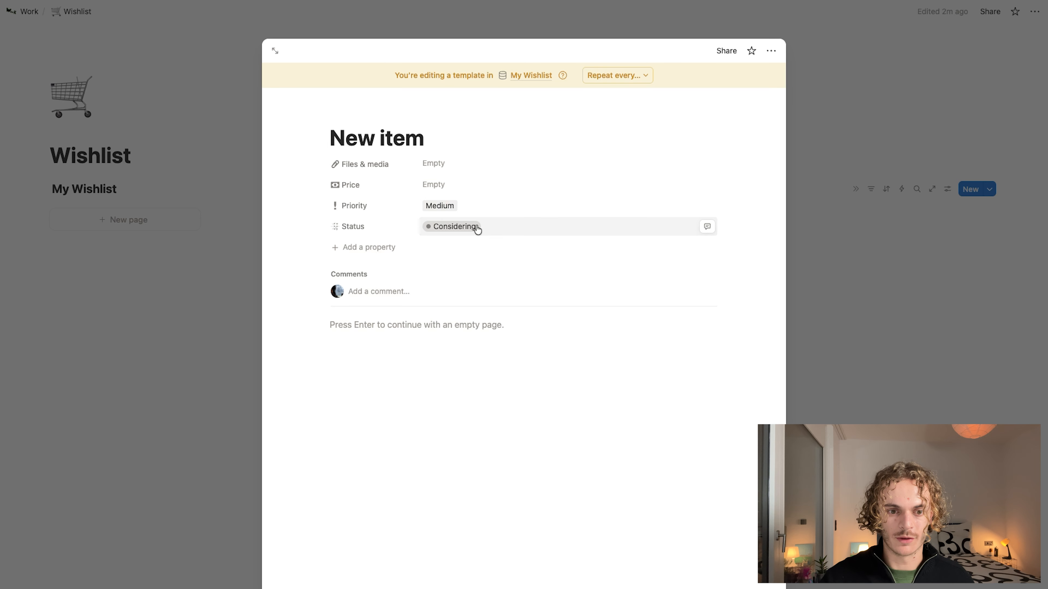
# - Create the options "High" and "Someday" for the Priority property
pyautogui.click(468, 202)
pyautogui.write('High')
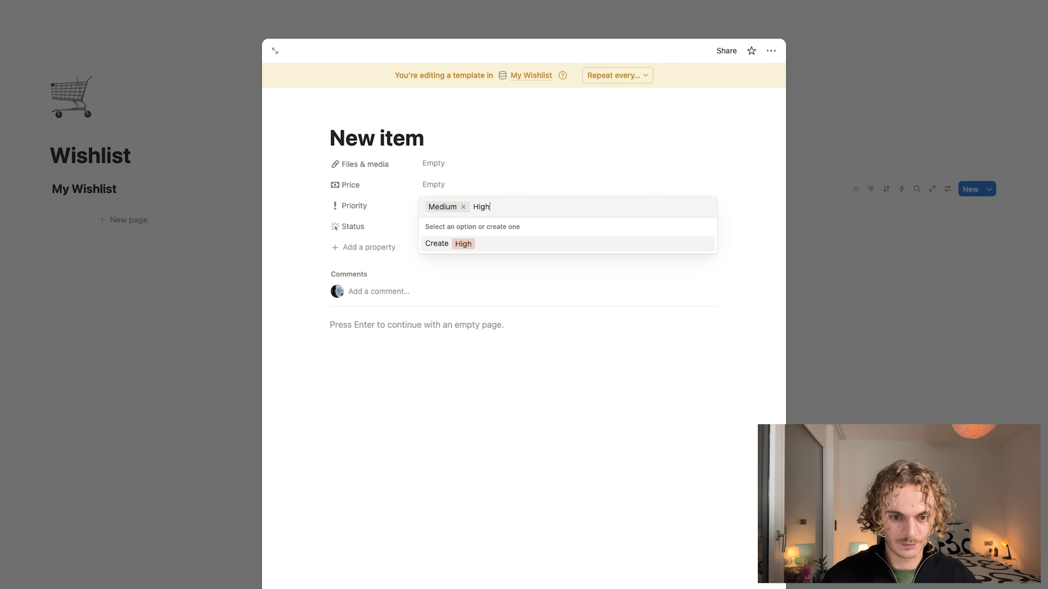
pyautogui.click(465, 244)
pyautogui.click(449, 207)
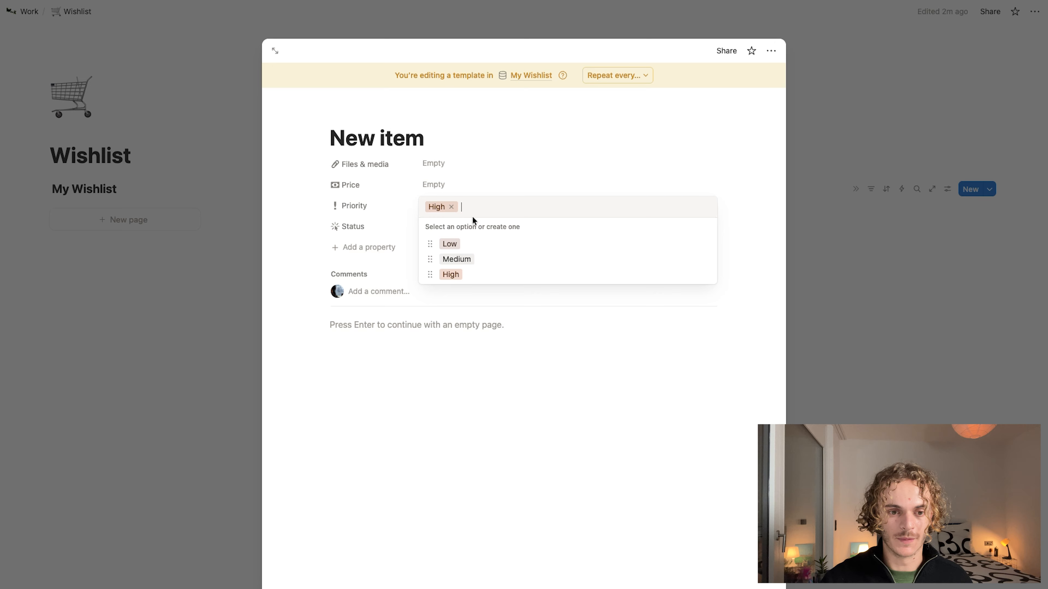
pyautogui.write('Someday')
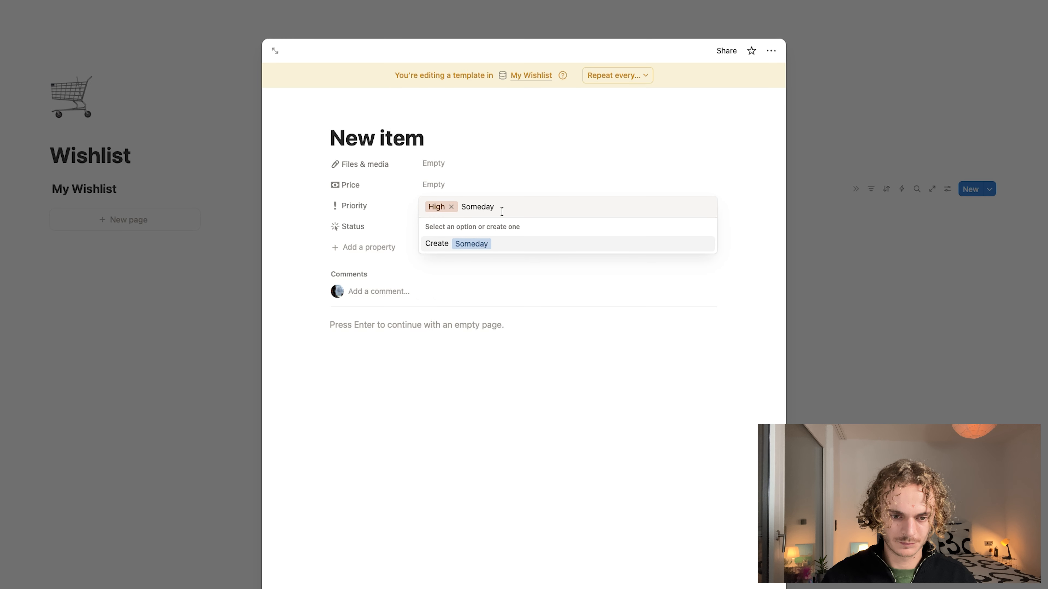
pyautogui.click(482, 245)
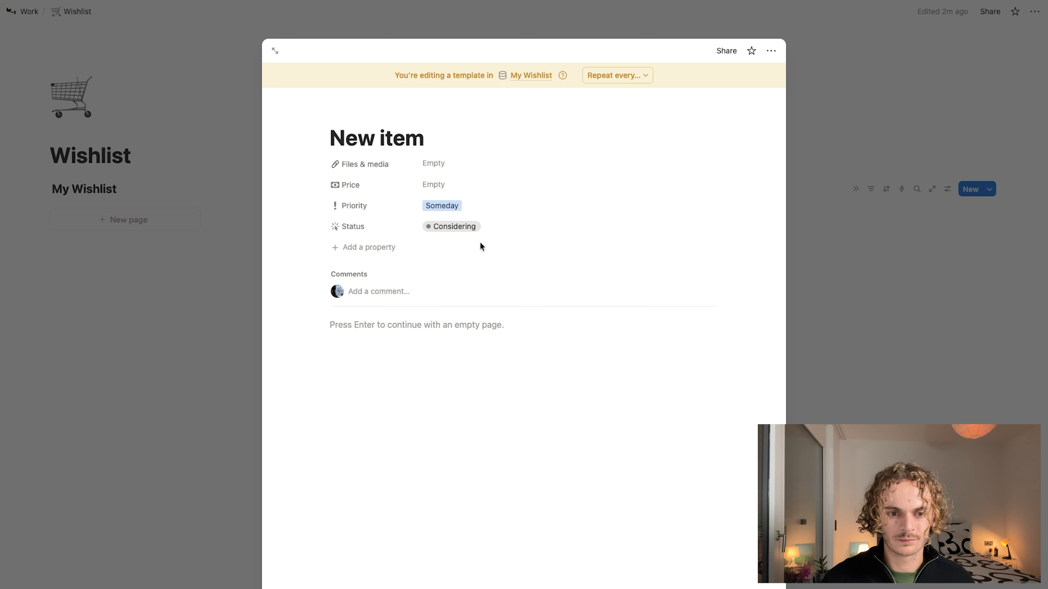
# - Reorder the Priority options to High, Medium, Low, Someday
pyautogui.click(456, 209)
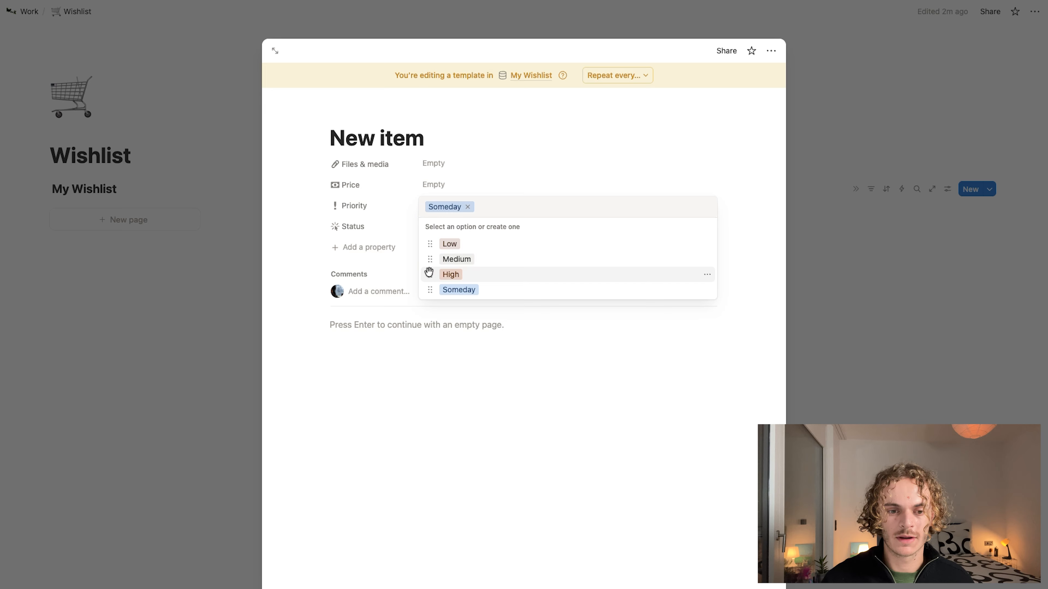
pyautogui.moveTo(429, 274)
pyautogui.mouseDown()
pyautogui.moveTo(432, 242)
pyautogui.moveTo(430, 260)
pyautogui.mouseUp()
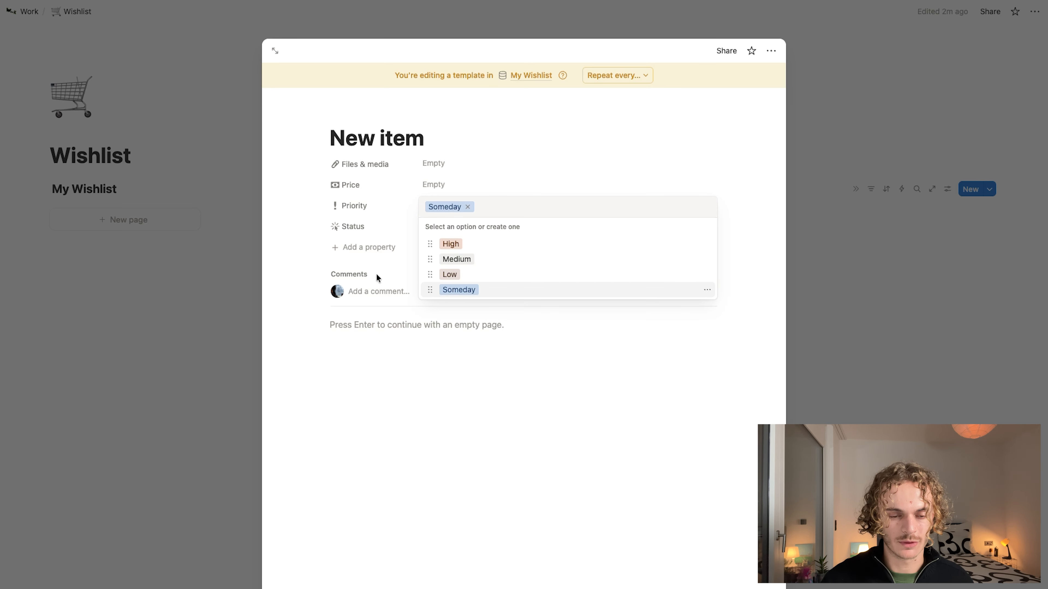
pyautogui.click(278, 243)
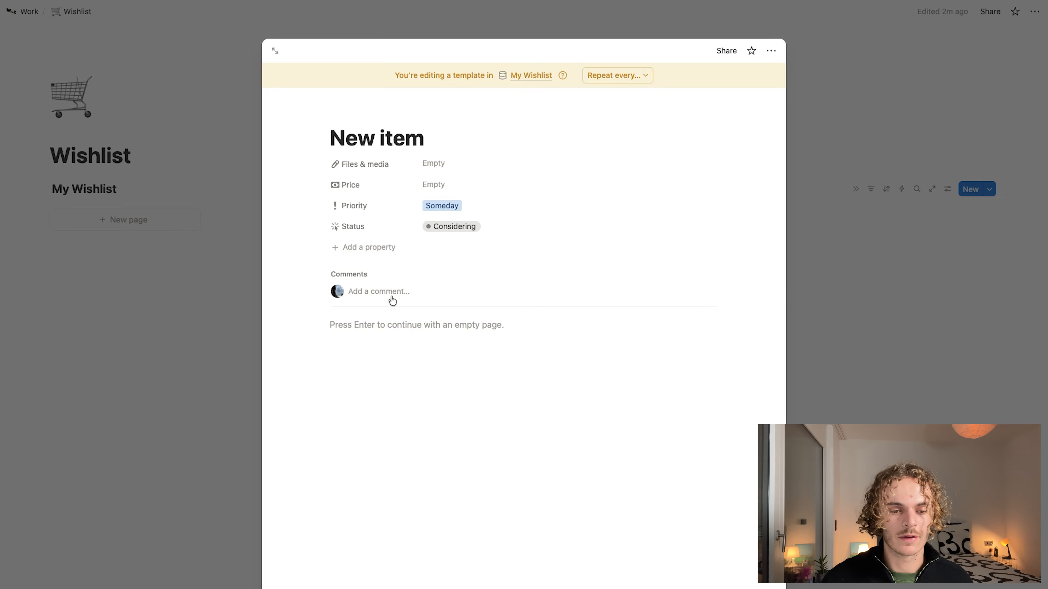
# - Add a Text property named "Description" to the item template
pyautogui.click(362, 247)
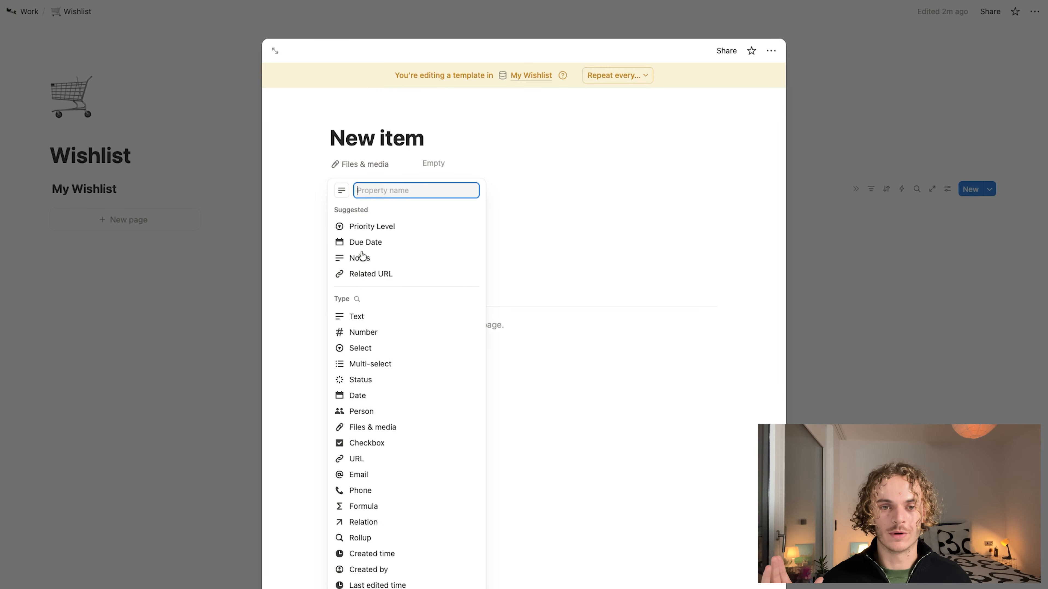
pyautogui.click(357, 316)
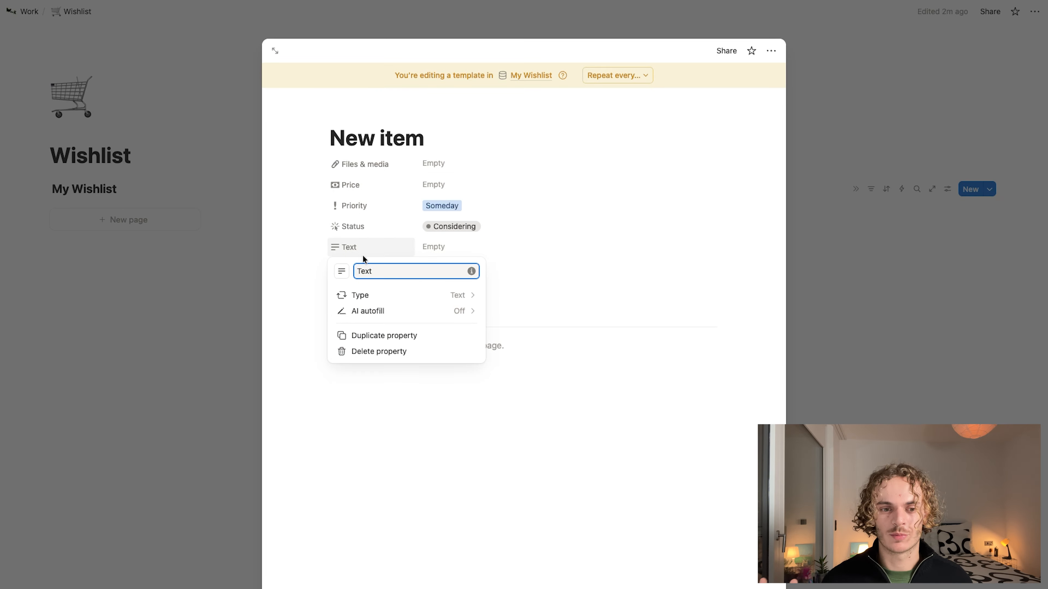
pyautogui.doubleClick(362, 270)
pyautogui.write('Description')
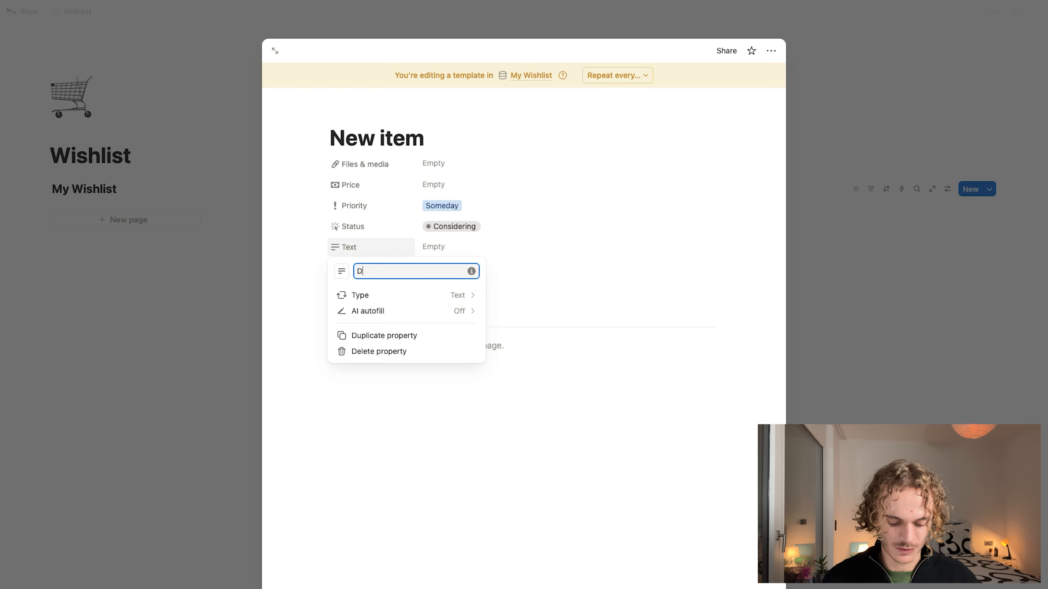
pyautogui.click(286, 265)
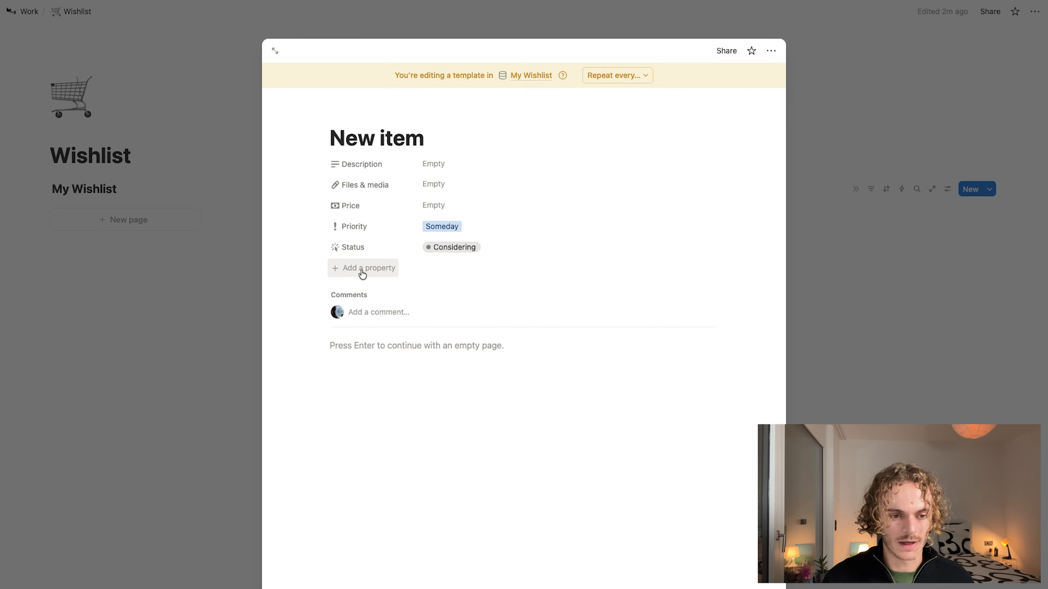
# - Add a Formula property named "Added on" to the template and give it a calendar icon
pyautogui.click(362, 269)
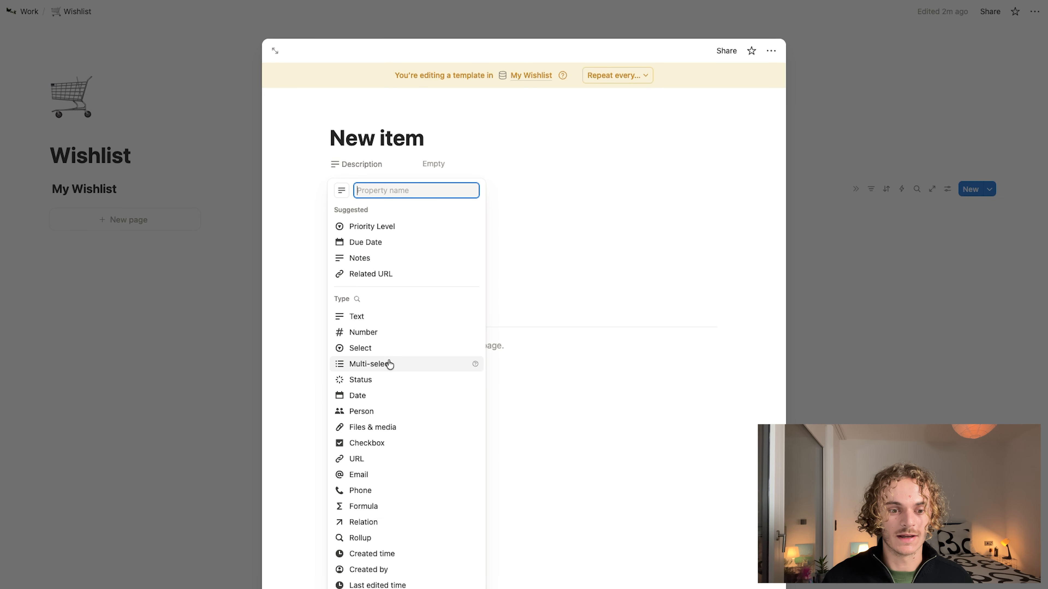
pyautogui.click(369, 506)
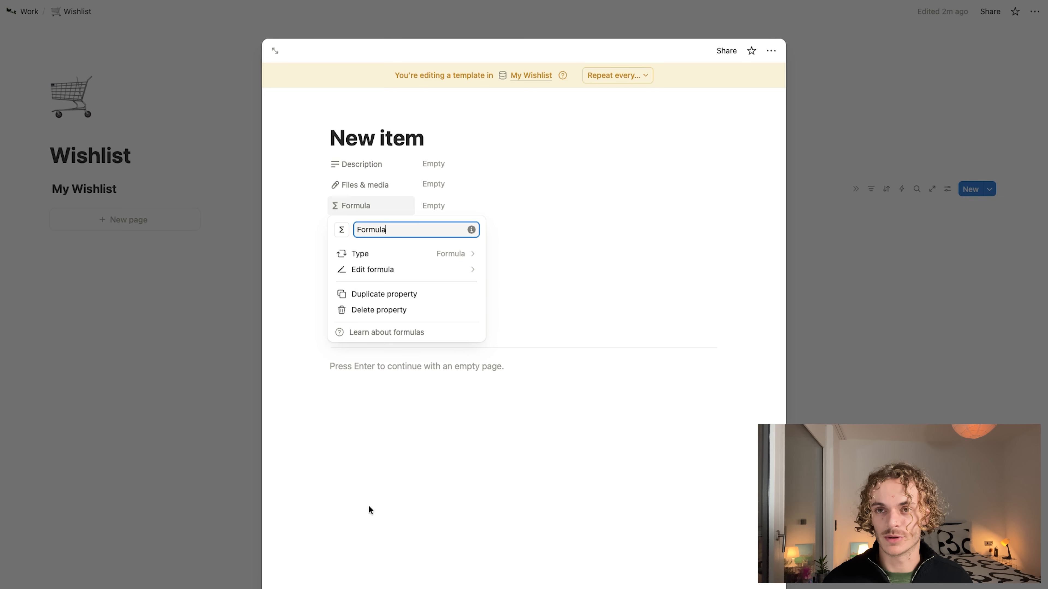
pyautogui.doubleClick(383, 232)
pyautogui.write('Adde')
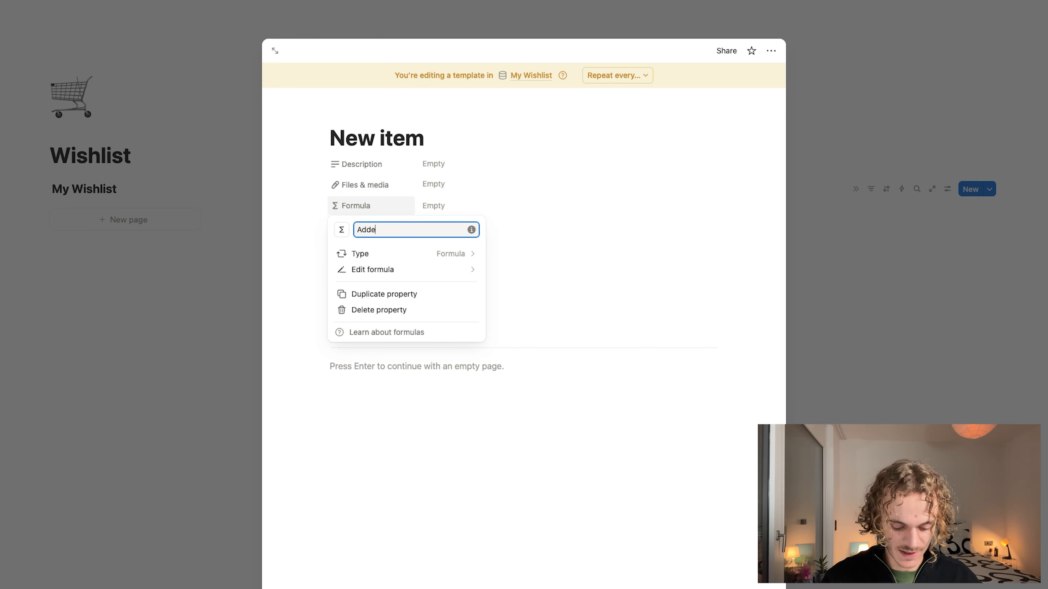
pyautogui.write('d on')
pyautogui.click(342, 230)
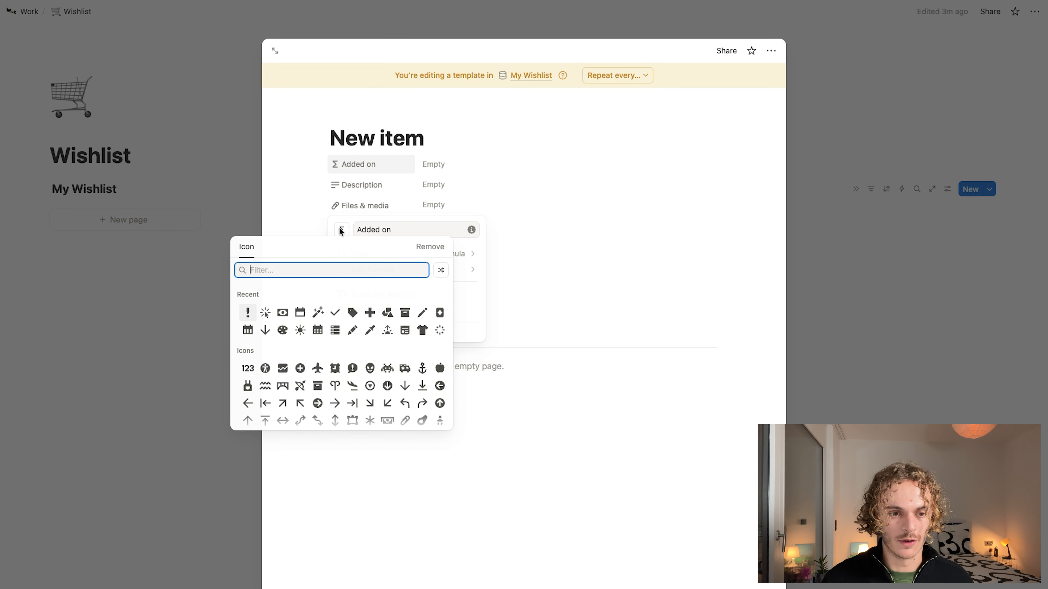
pyautogui.click(299, 313)
pyautogui.click(304, 257)
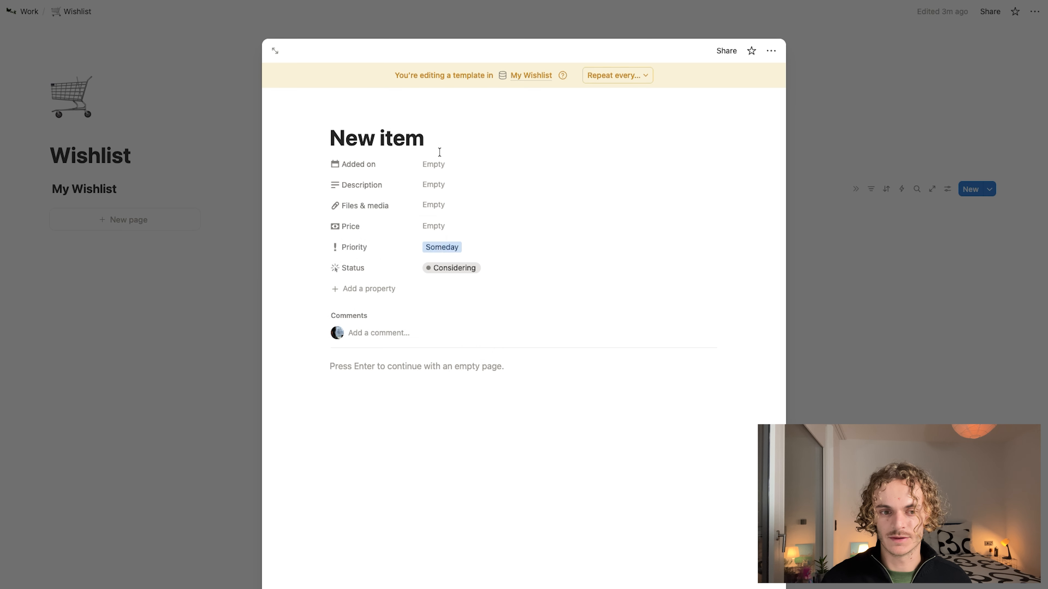
# - Set the formula of the Added on property to Created Time and save it
pyautogui.click(435, 165)
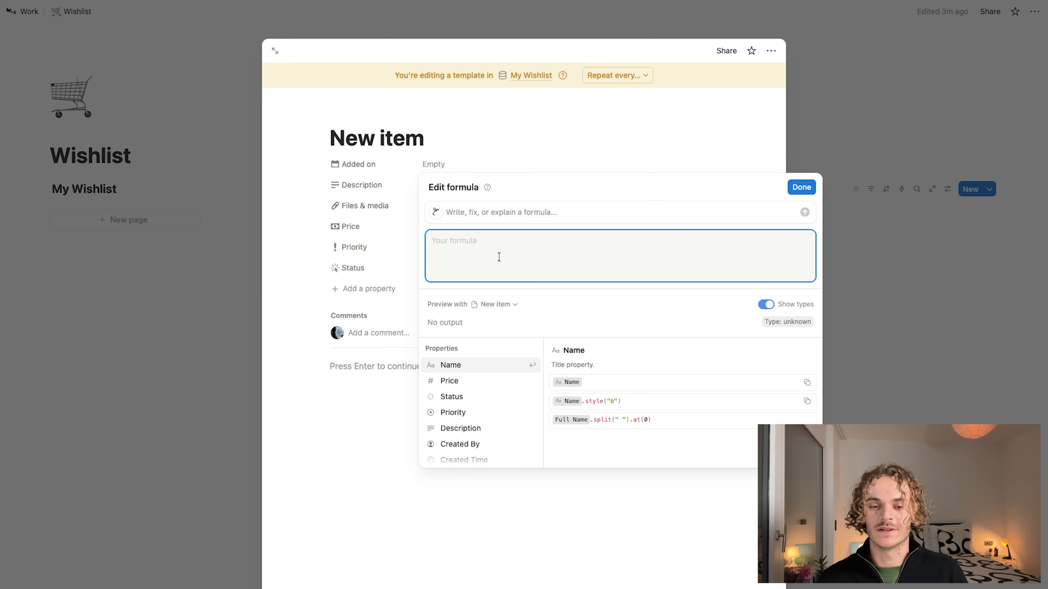
pyautogui.write('d')
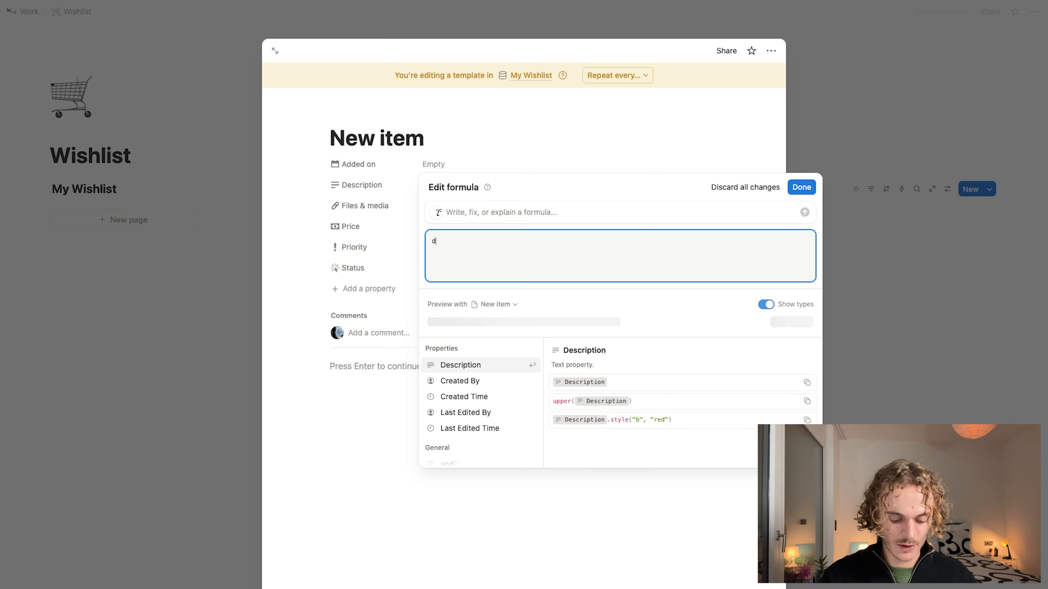
pyautogui.press('BackSpace')
pyautogui.write('crea')
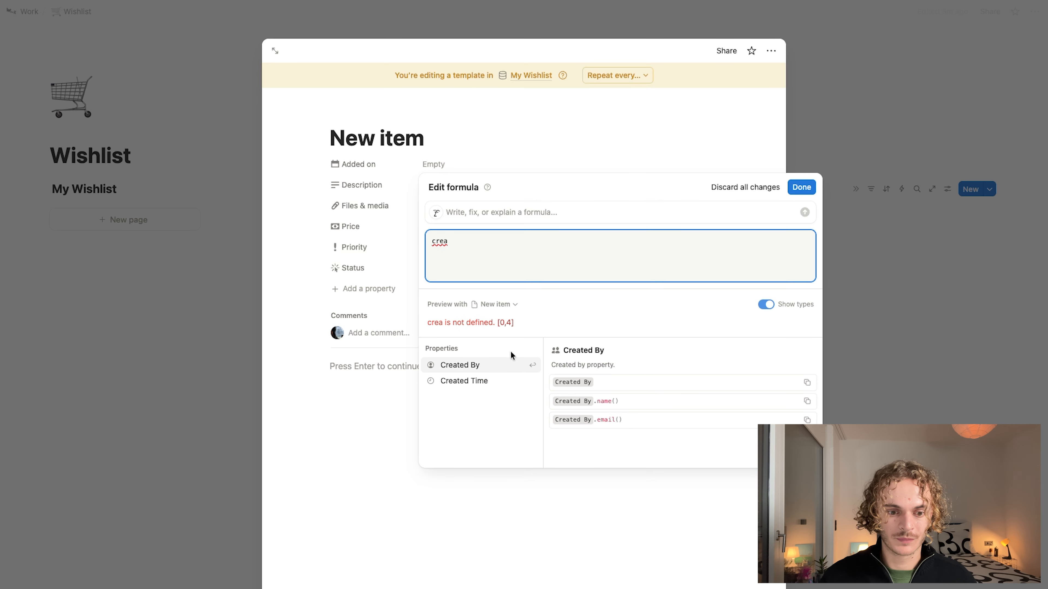
pyautogui.click(463, 381)
pyautogui.click(788, 184)
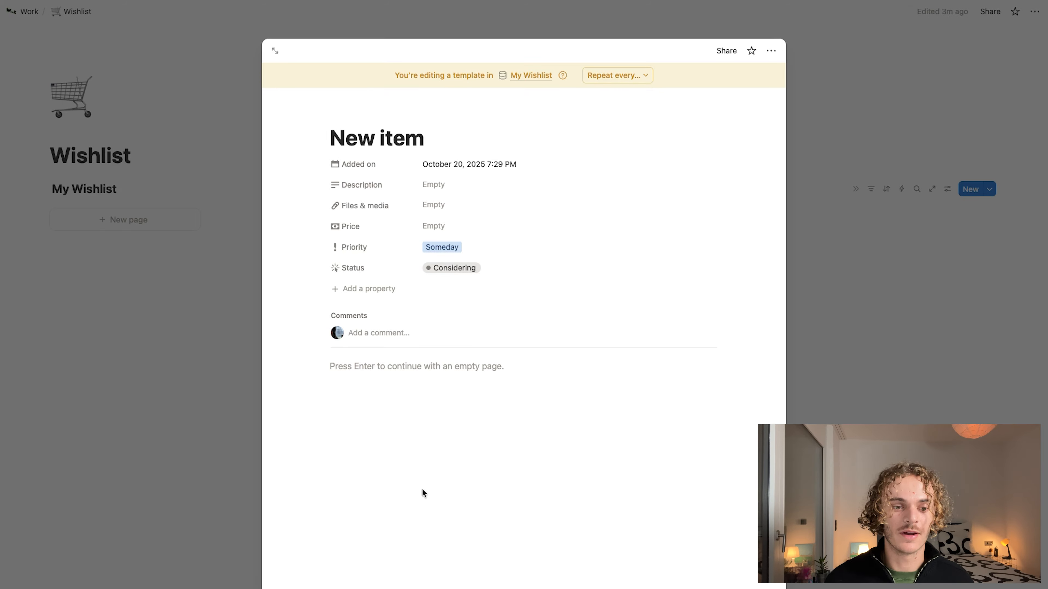
# - Open the template's layout customization and pin the Price and Files & media properties to the heading
pyautogui.click(774, 50)
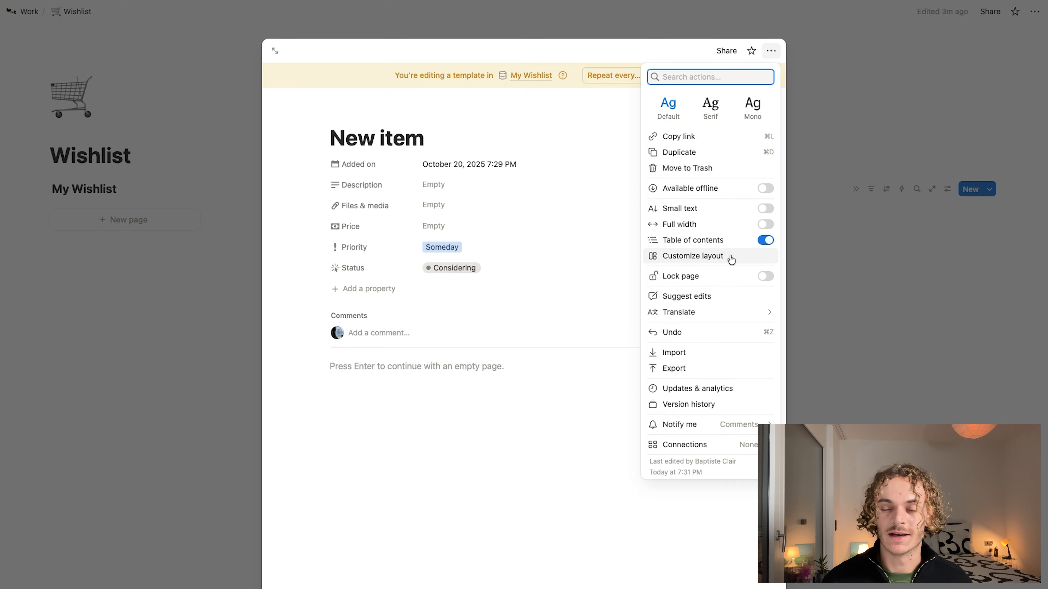
pyautogui.click(732, 257)
pyautogui.click(304, 83)
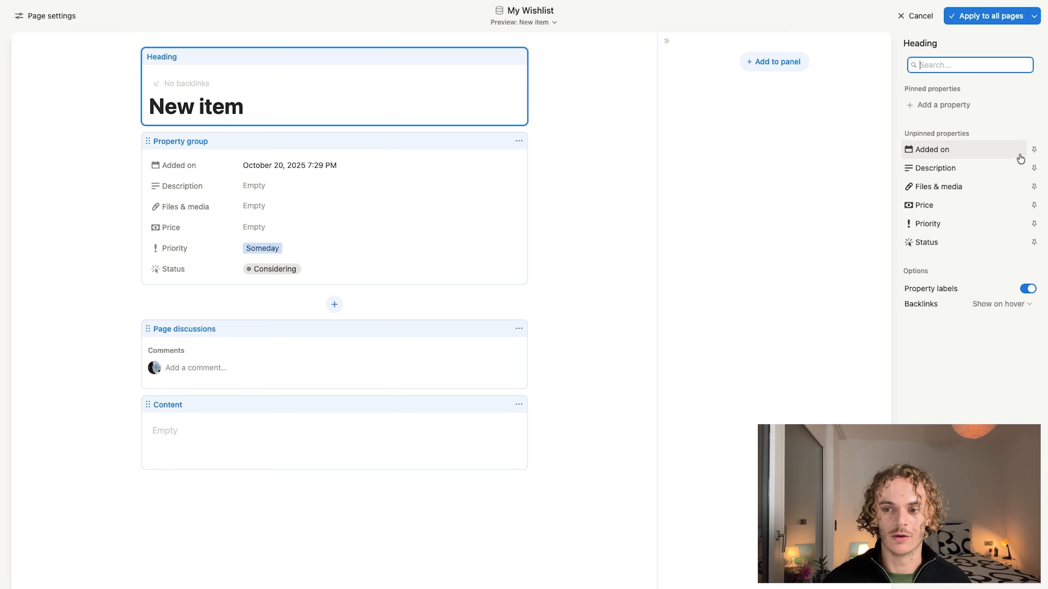
pyautogui.click(1033, 205)
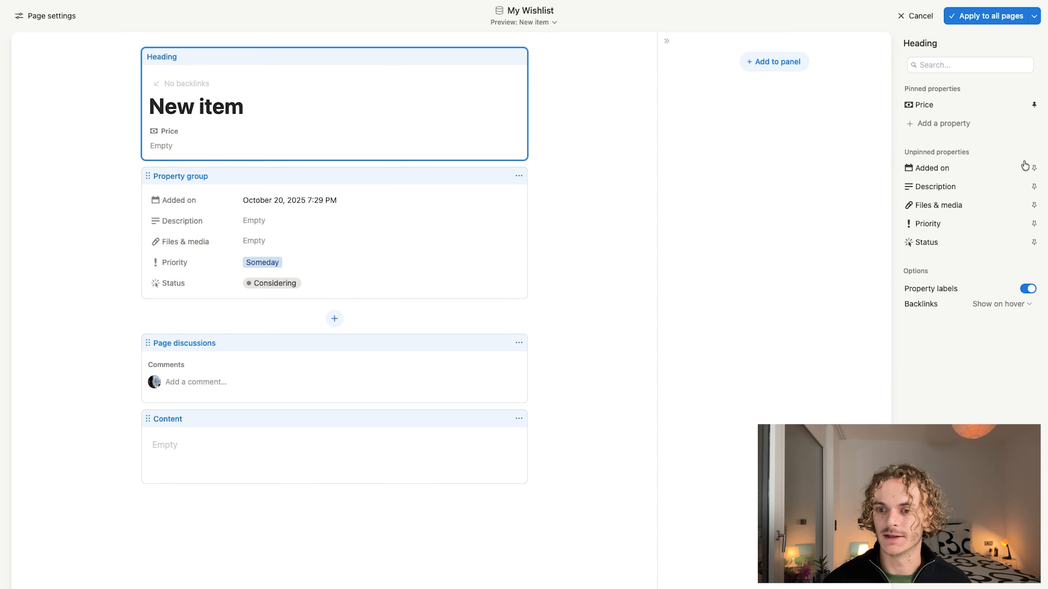
pyautogui.click(1034, 205)
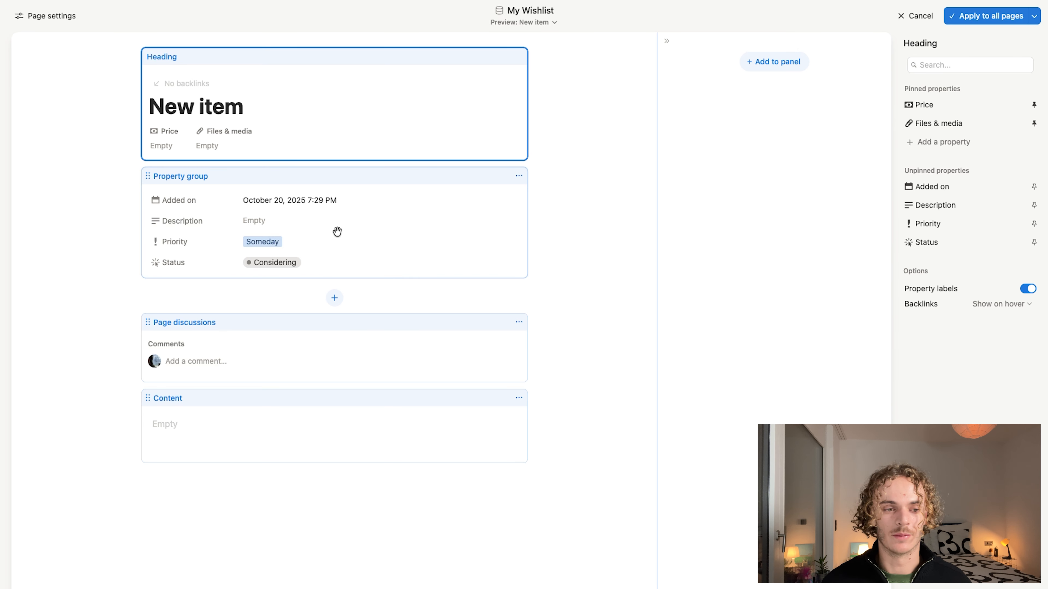
# - Add Priority and Status as separate layout sections and arrange them with Status first, Priority second and the property group below
pyautogui.click(332, 296)
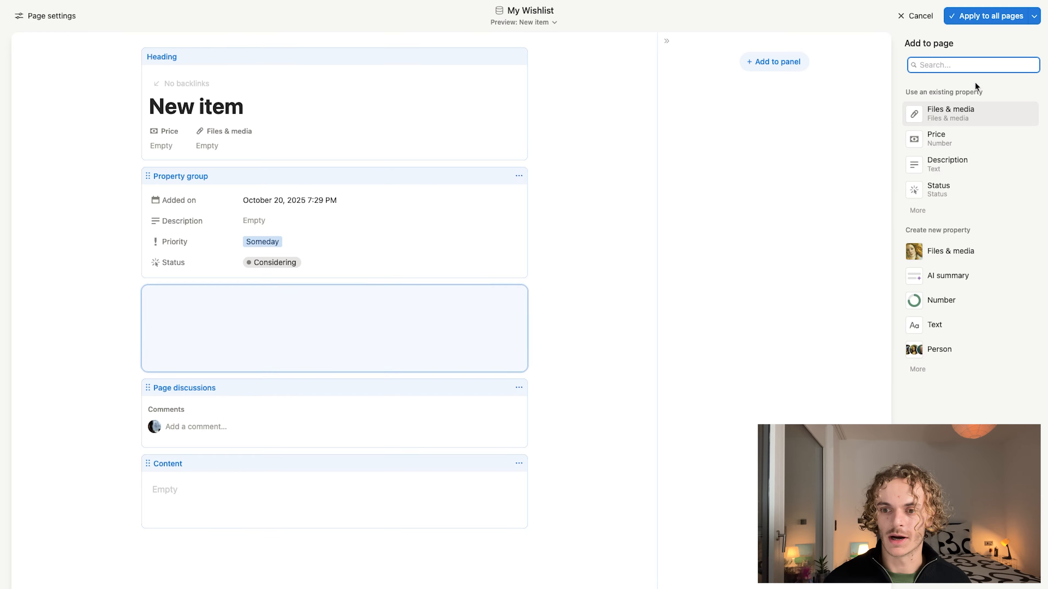
pyautogui.write('priority')
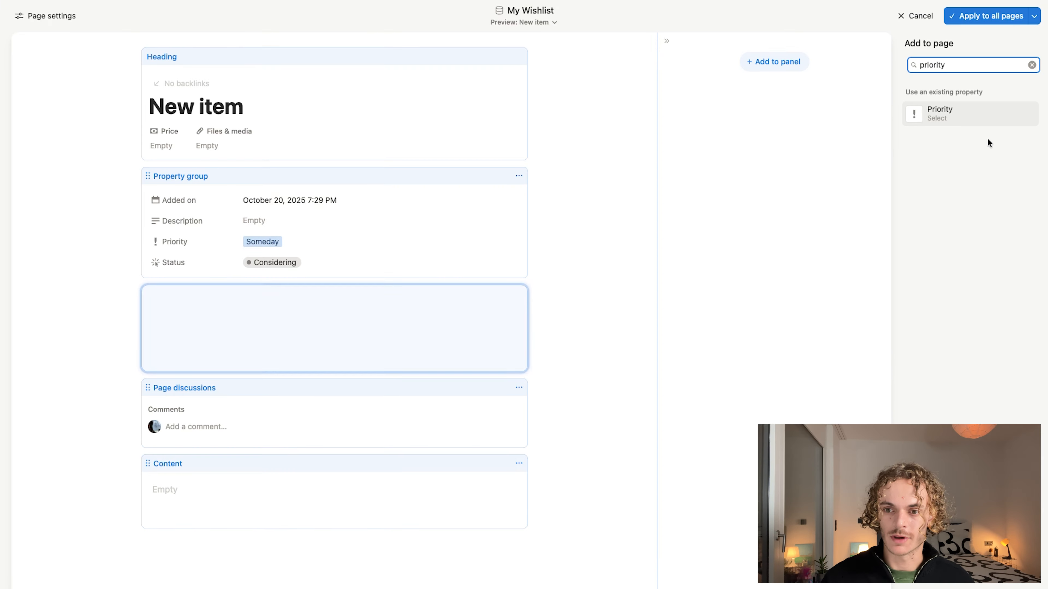
pyautogui.click(964, 122)
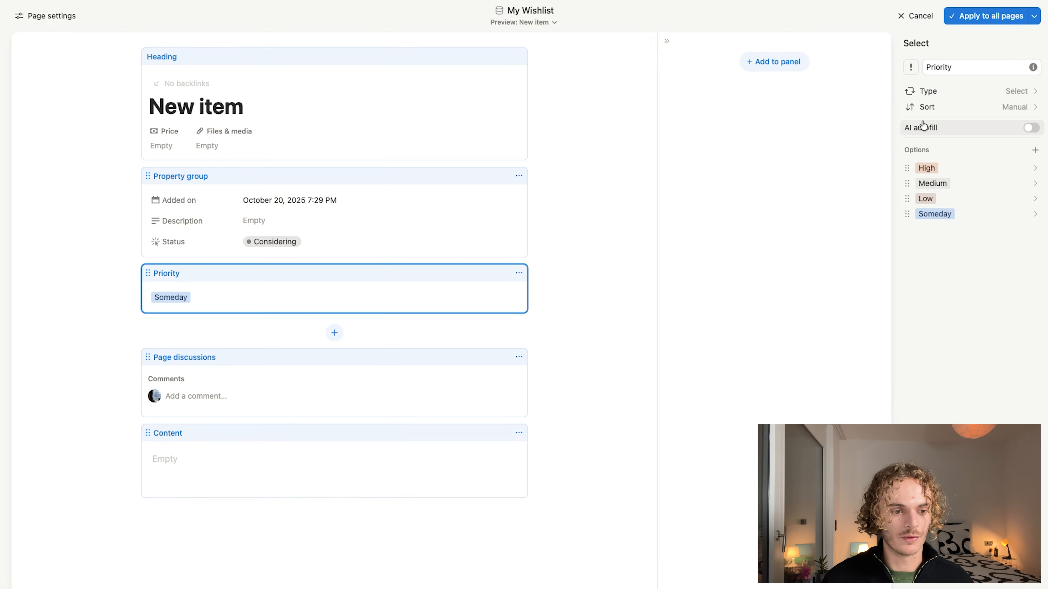
pyautogui.click(335, 333)
pyautogui.write('sta')
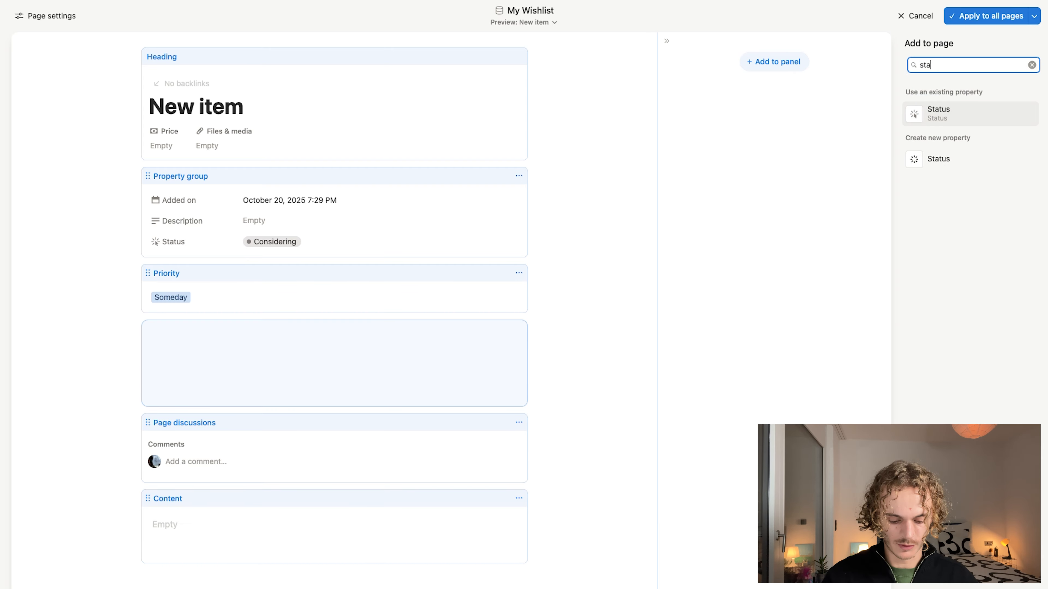
pyautogui.write('tus')
pyautogui.click(970, 120)
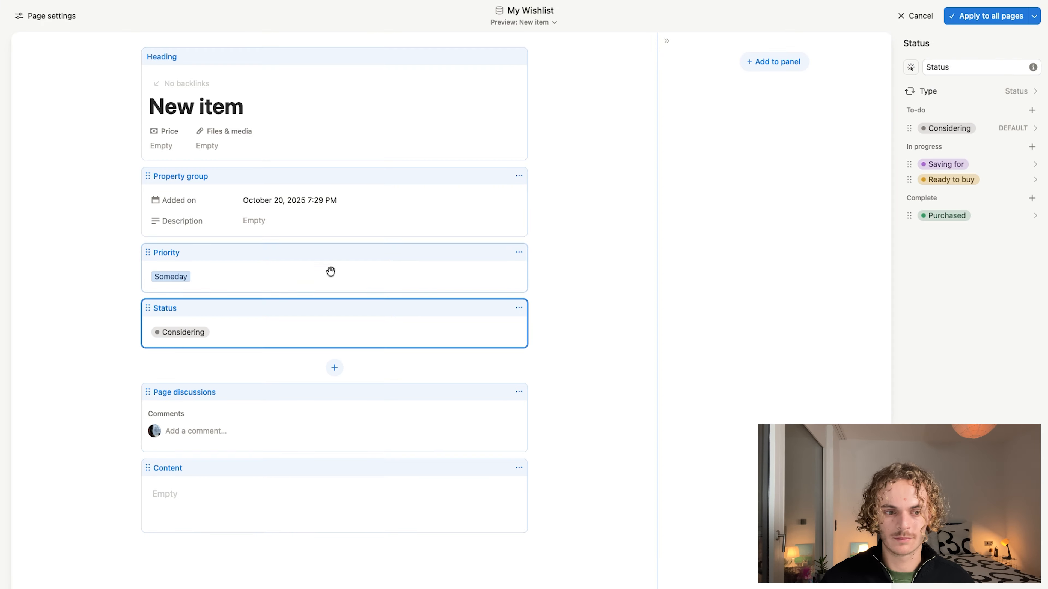
pyautogui.moveTo(309, 227); pyautogui.dragTo(304, 351)
pyautogui.moveTo(295, 250); pyautogui.dragTo(296, 194)
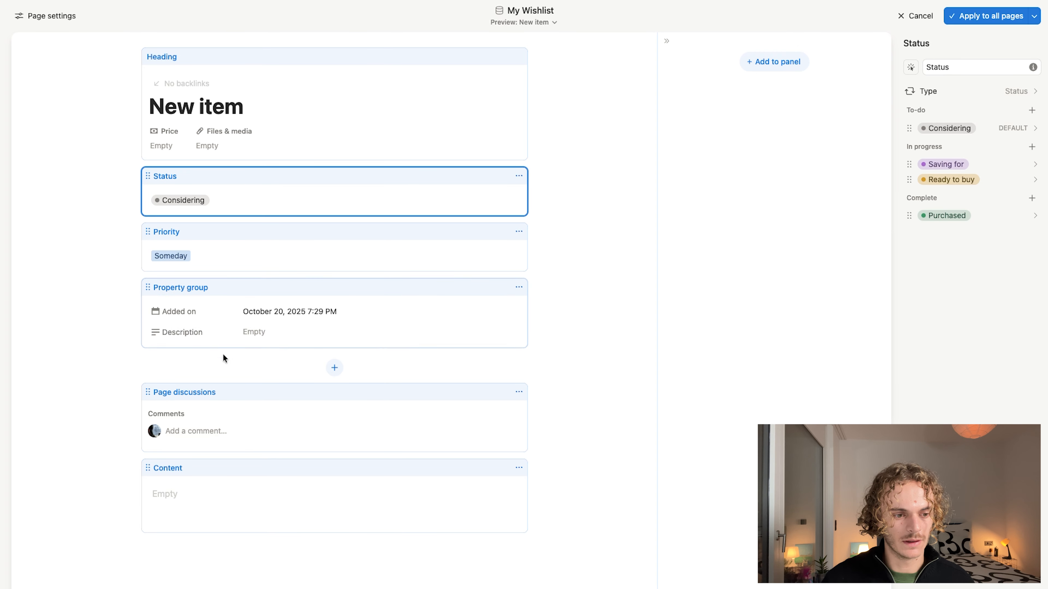
# - Turn off page discussions in the page settings and apply the layout to all pages
pyautogui.click(628, 118)
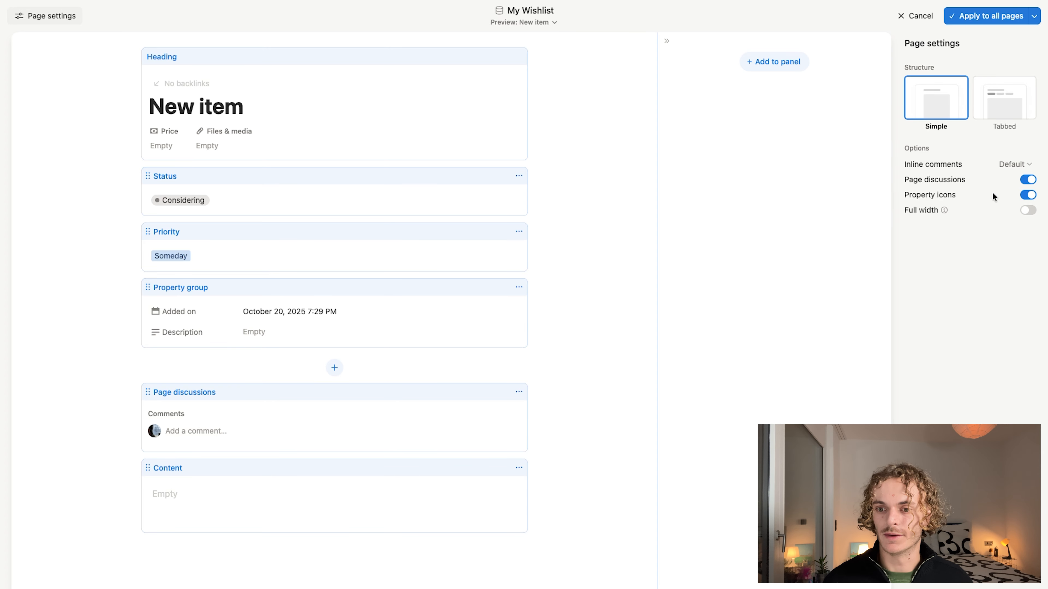
pyautogui.click(1029, 180)
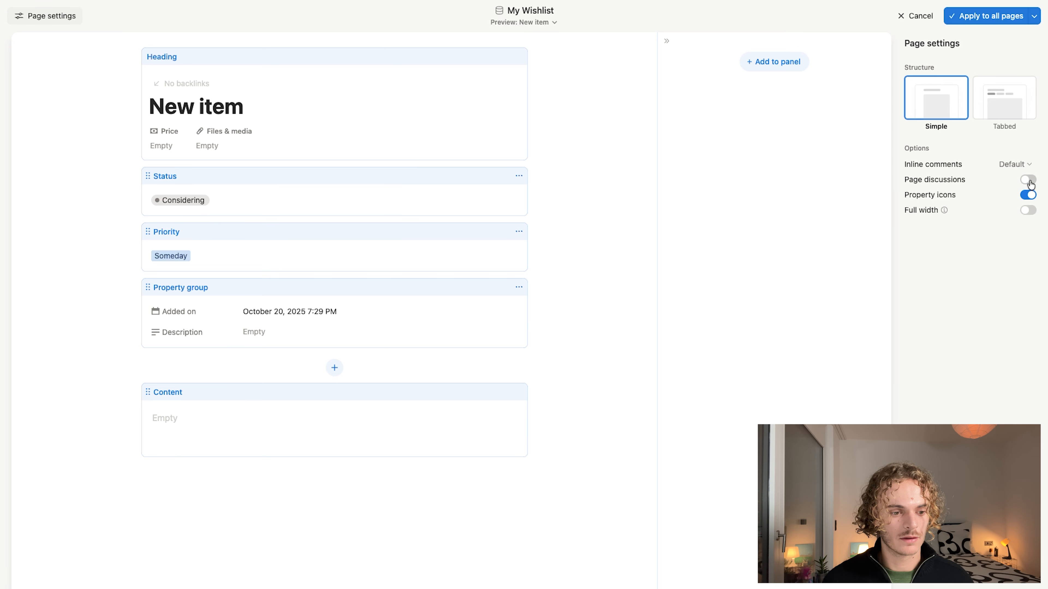
pyautogui.click(979, 22)
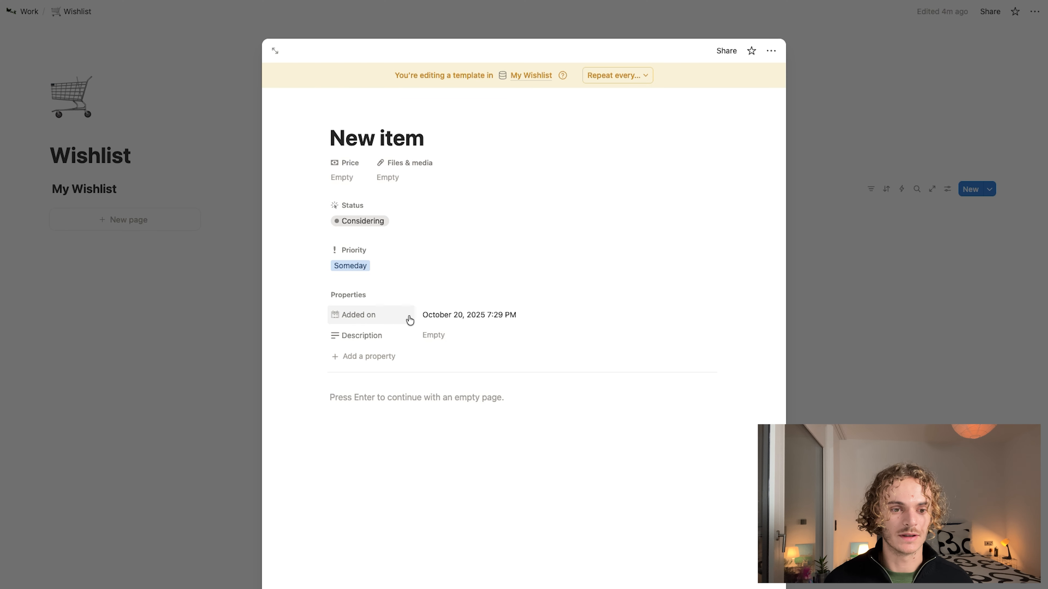
pyautogui.click(369, 221)
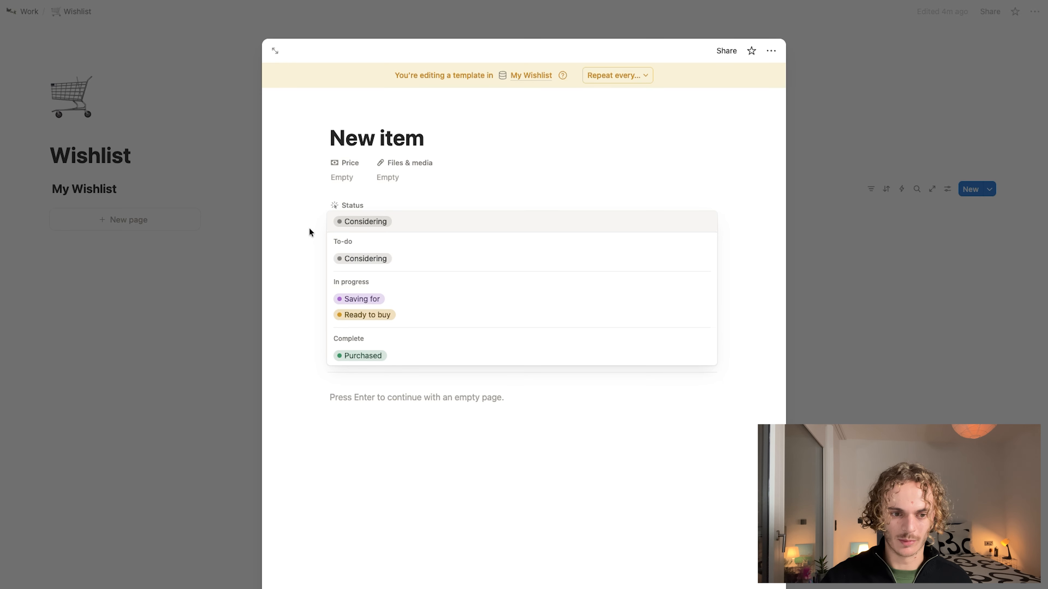
pyautogui.click(317, 224)
pyautogui.click(365, 220)
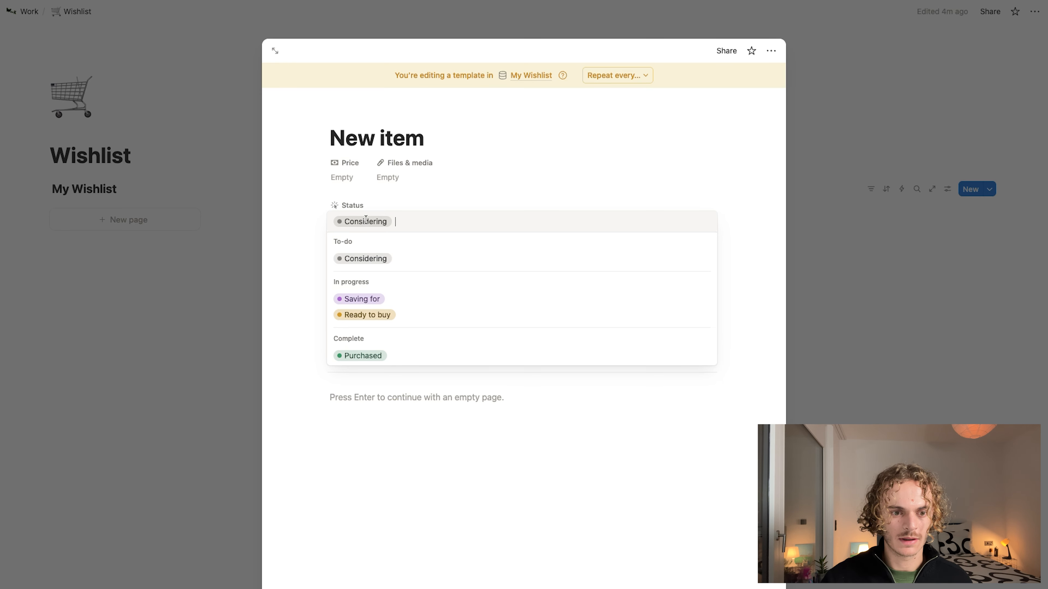
pyautogui.click(387, 202)
# - Remove the Someday value from the template's Priority property, leaving it empty
pyautogui.click(356, 266)
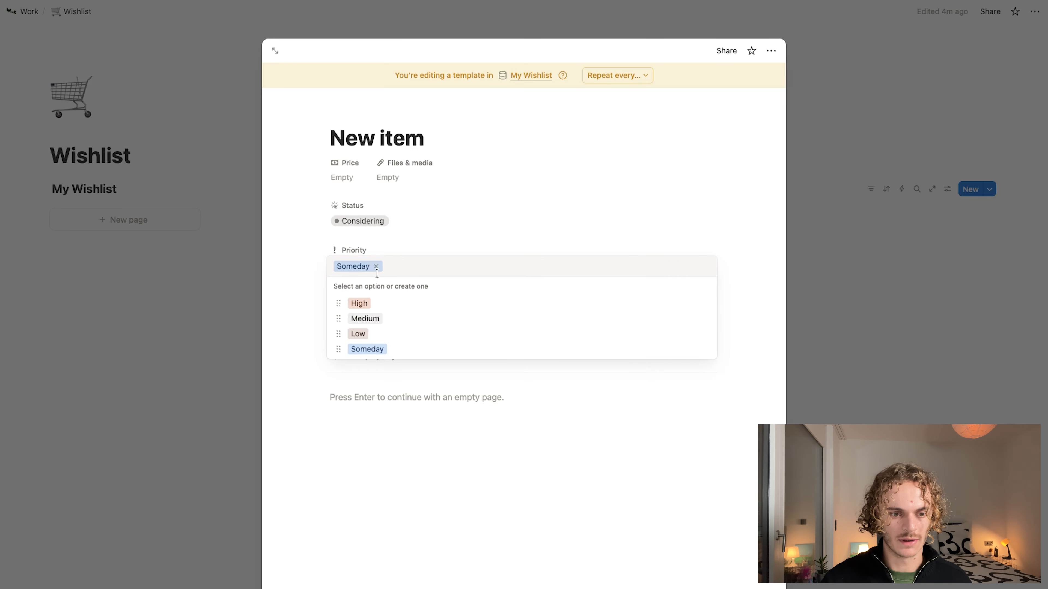
pyautogui.click(376, 266)
pyautogui.click(297, 277)
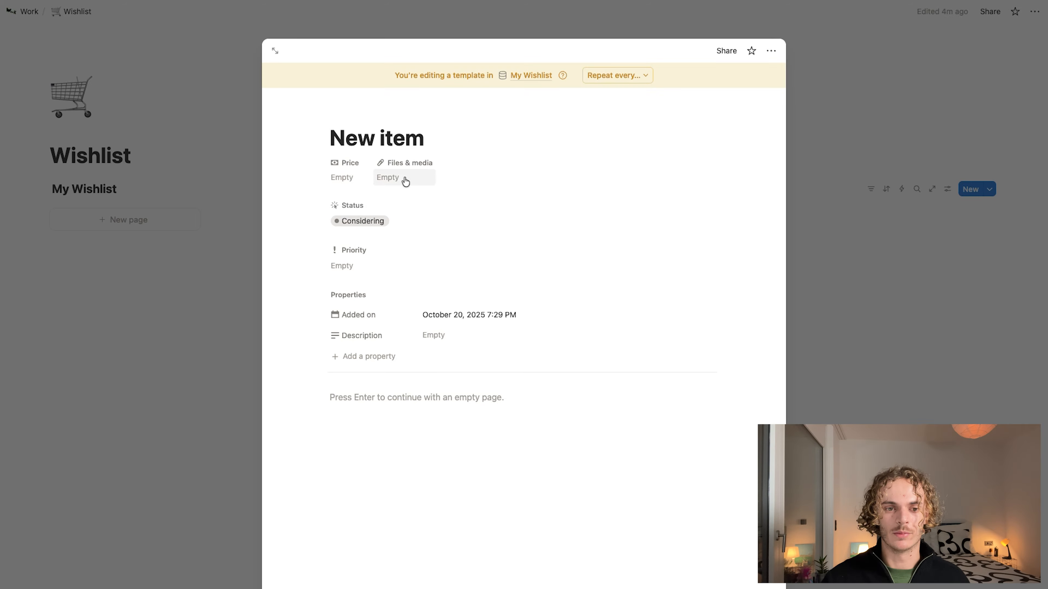
# - Rename the template's Files & media property to Link
pyautogui.click(412, 166)
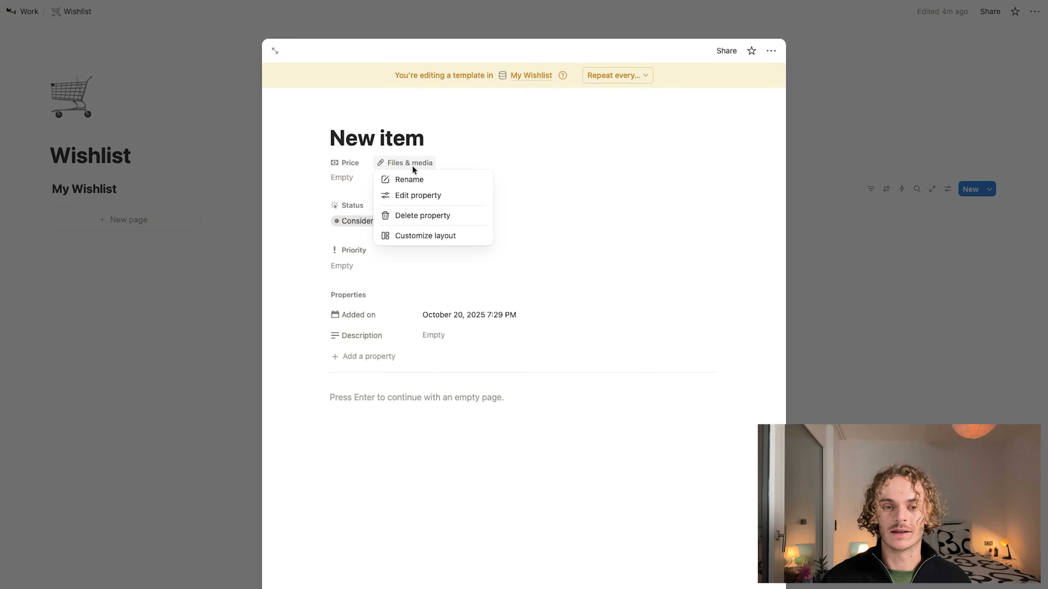
pyautogui.click(417, 188)
pyautogui.press('super+a')
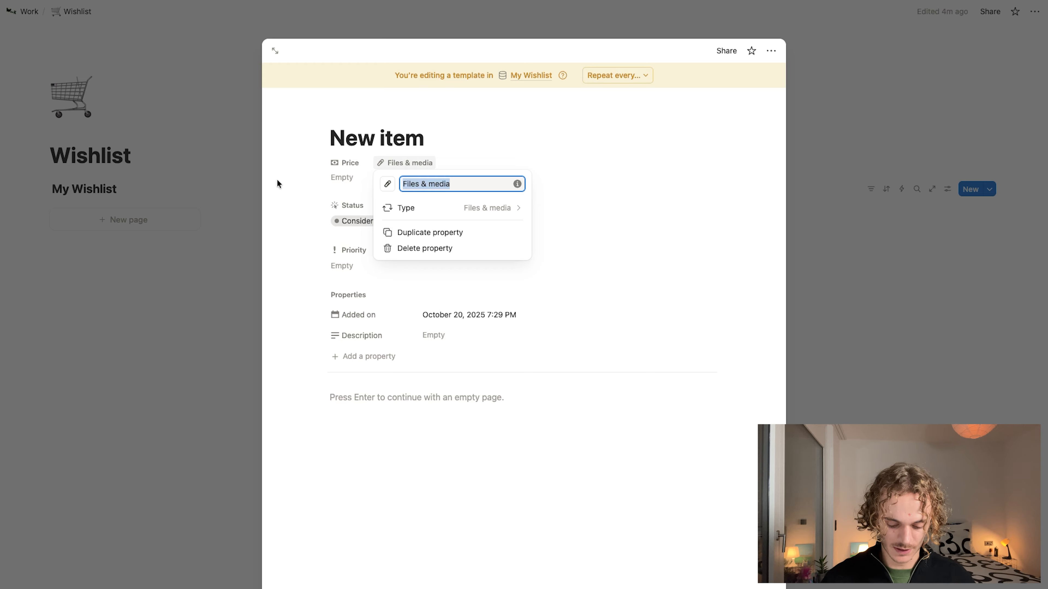
pyautogui.write('Link')
pyautogui.click(485, 146)
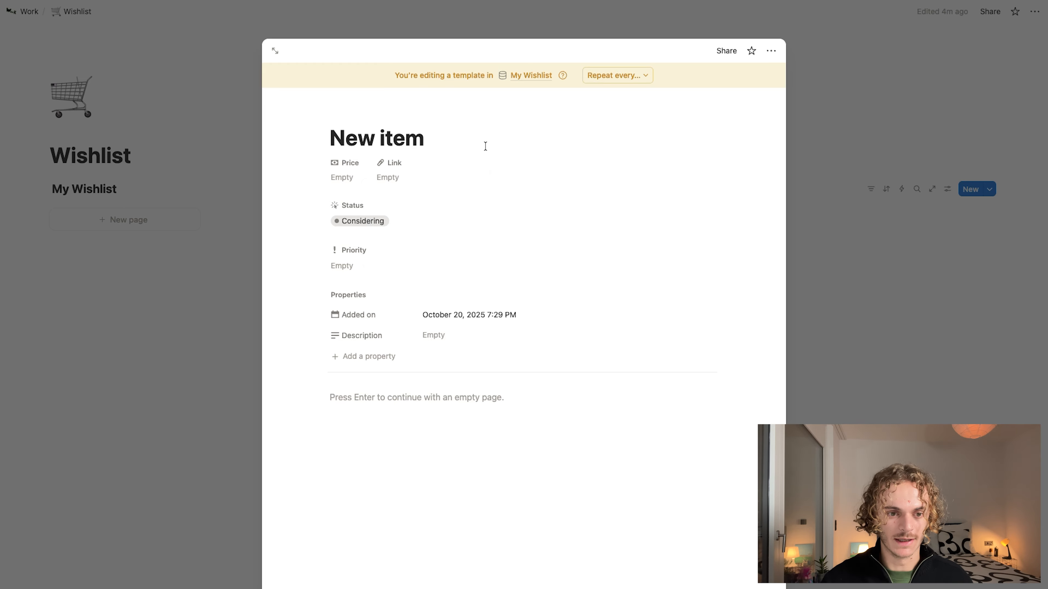
# - Insert an empty image block in the template's page body
pyautogui.click(443, 398)
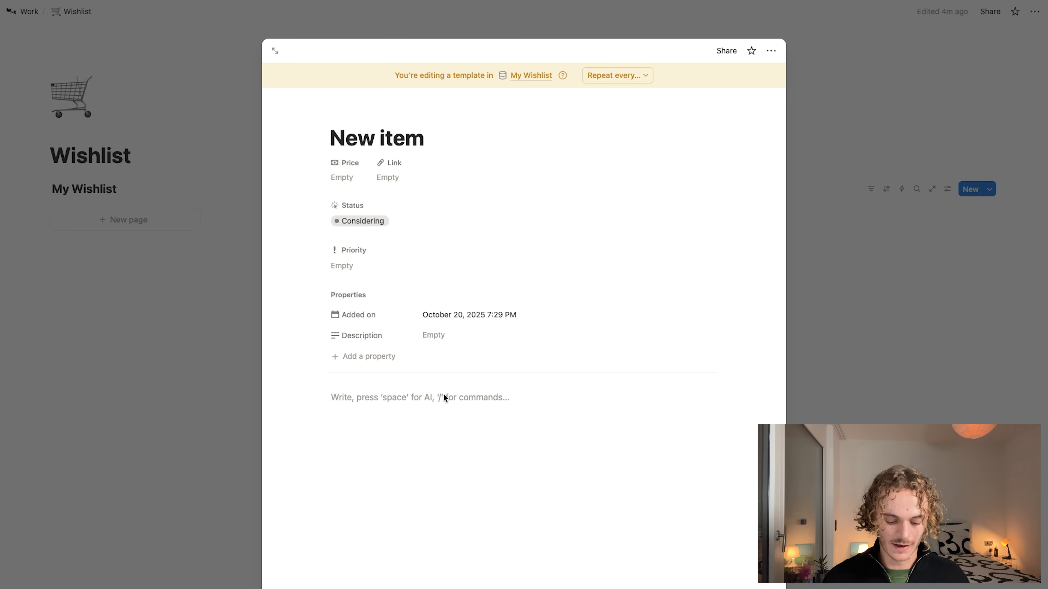
pyautogui.write('/')
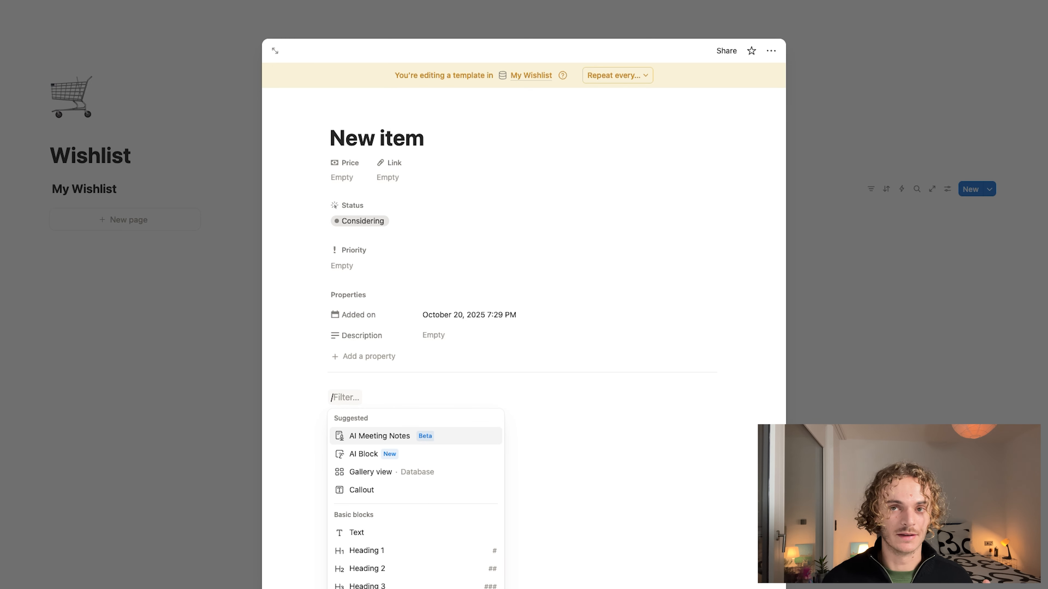
pyautogui.write('image')
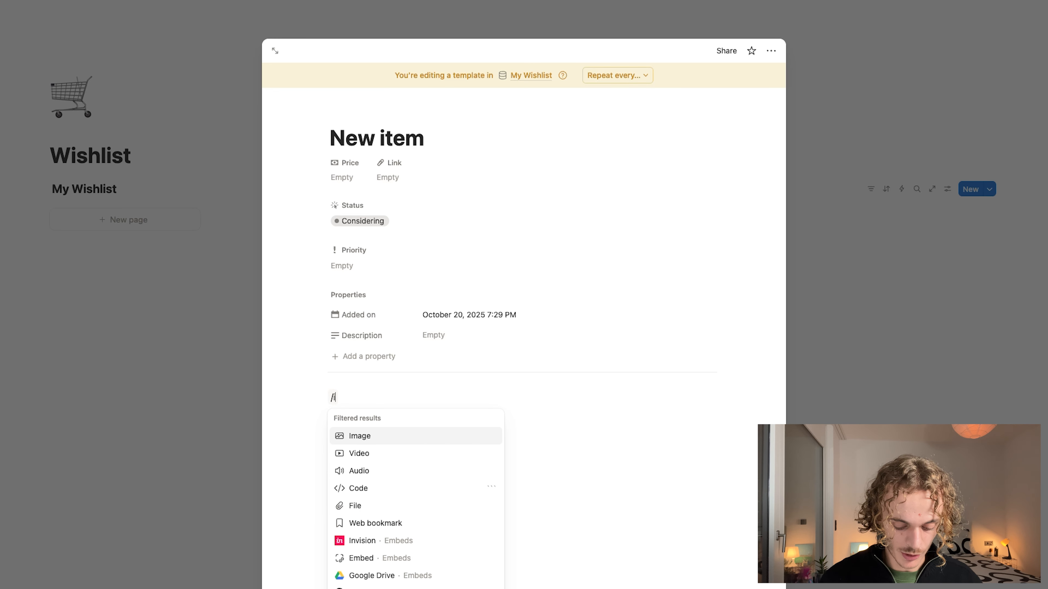
pyautogui.click(424, 437)
pyautogui.click(330, 454)
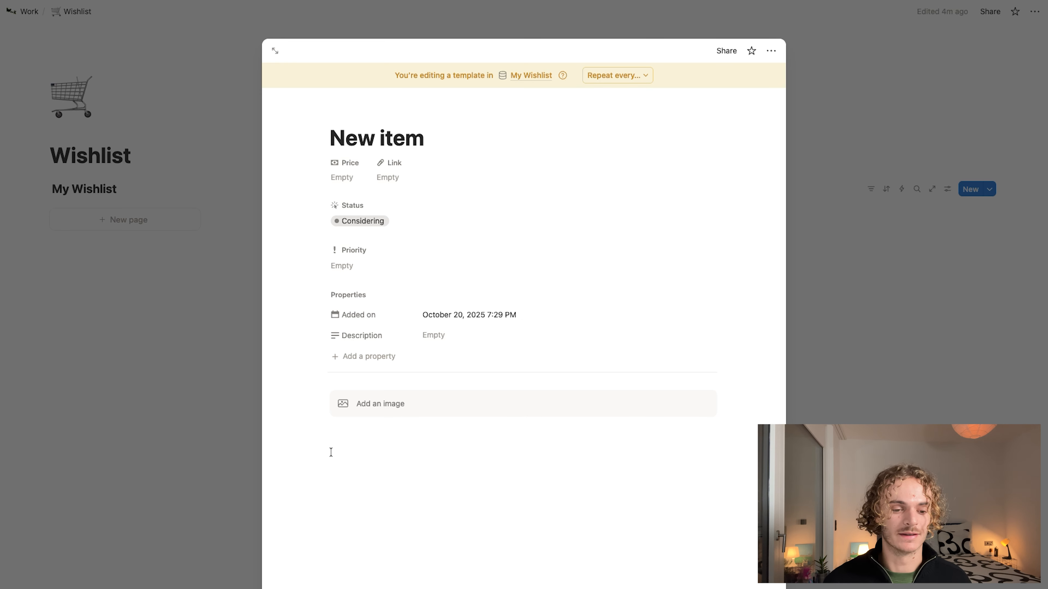
# - Add a board view database below the image block and title it Pros & Cons
pyautogui.click(331, 453)
pyautogui.press('Return')
pyautogui.write('/database')
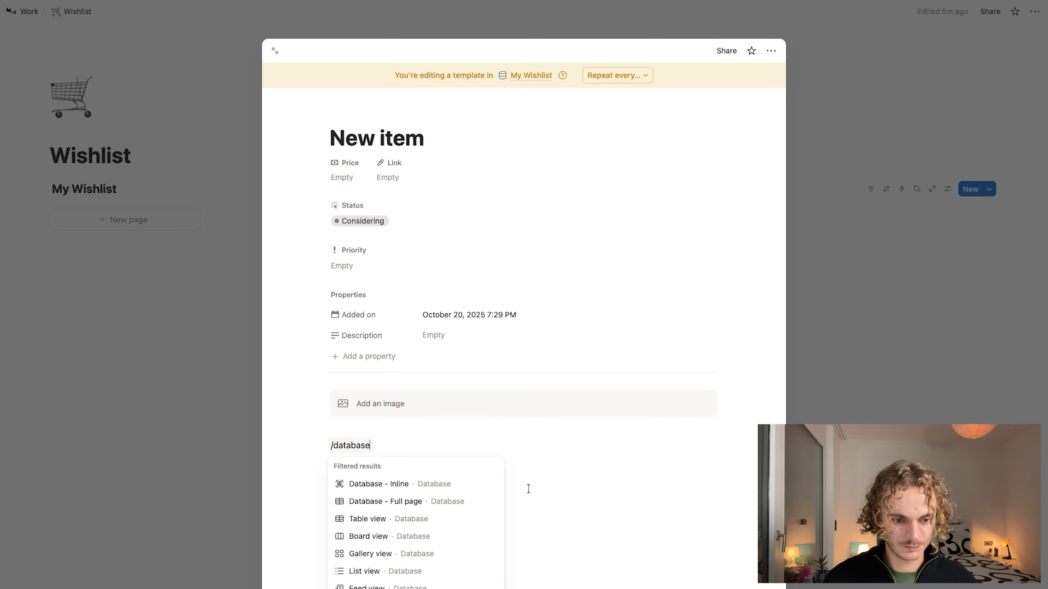
pyautogui.click(408, 536)
pyautogui.click(362, 443)
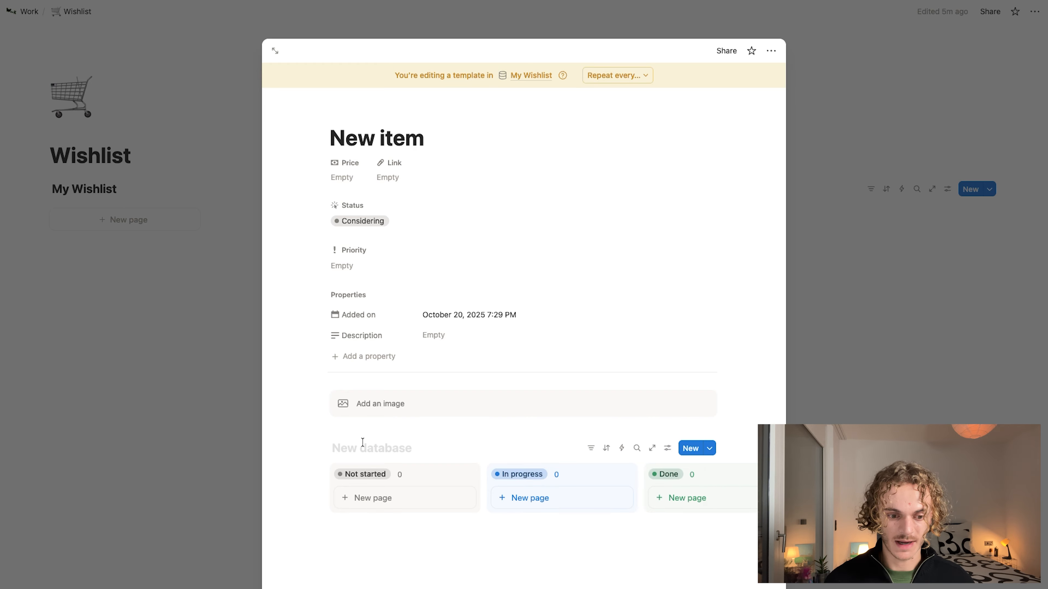
pyautogui.write('Pro')
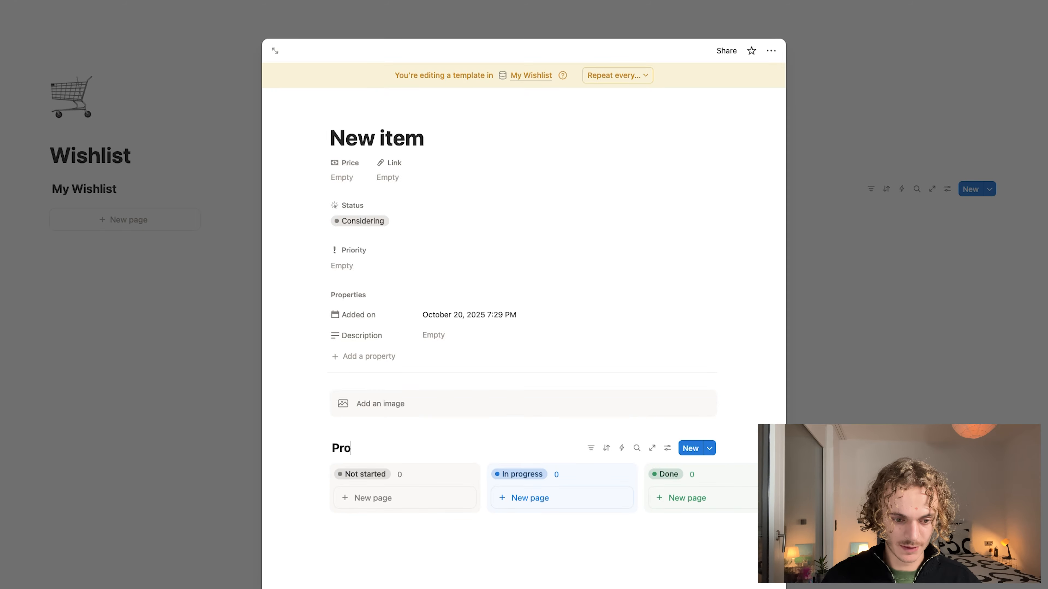
pyautogui.write('s')
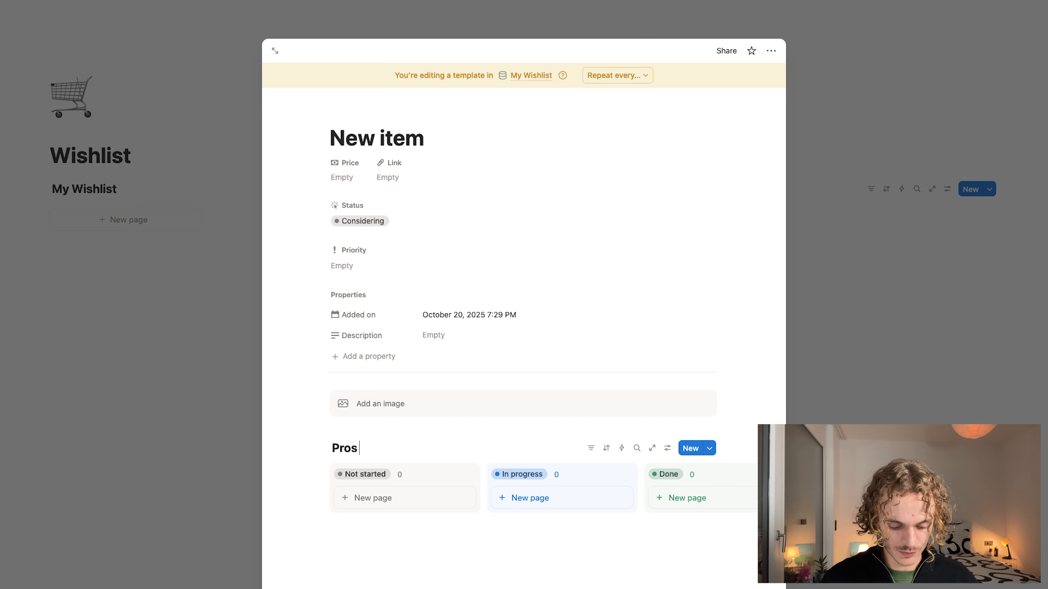
pyautogui.write('&')
pyautogui.press('BackSpace')
pyautogui.write('&')
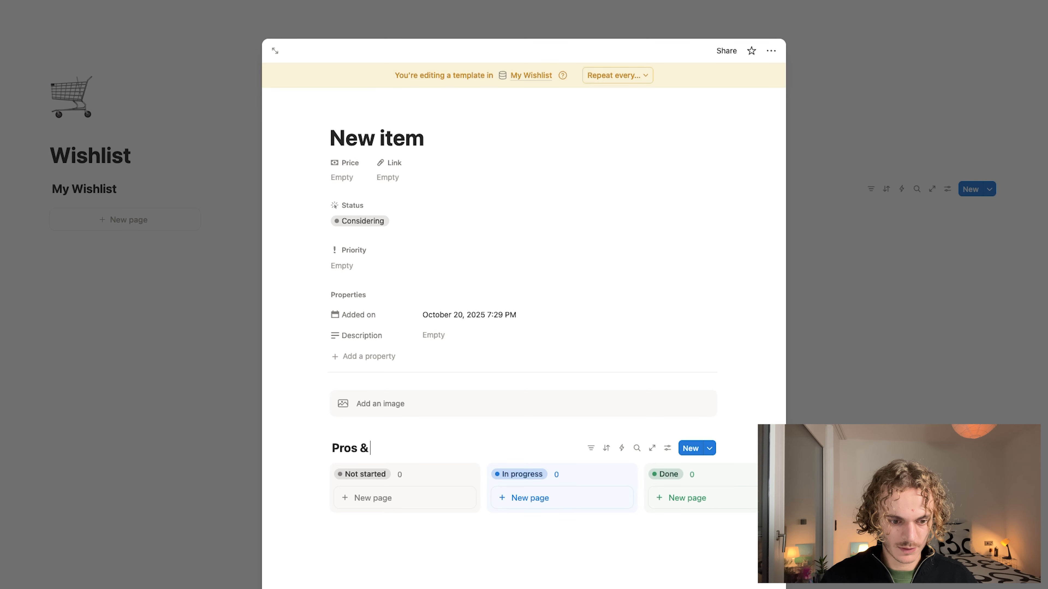
pyautogui.write(' Cons')
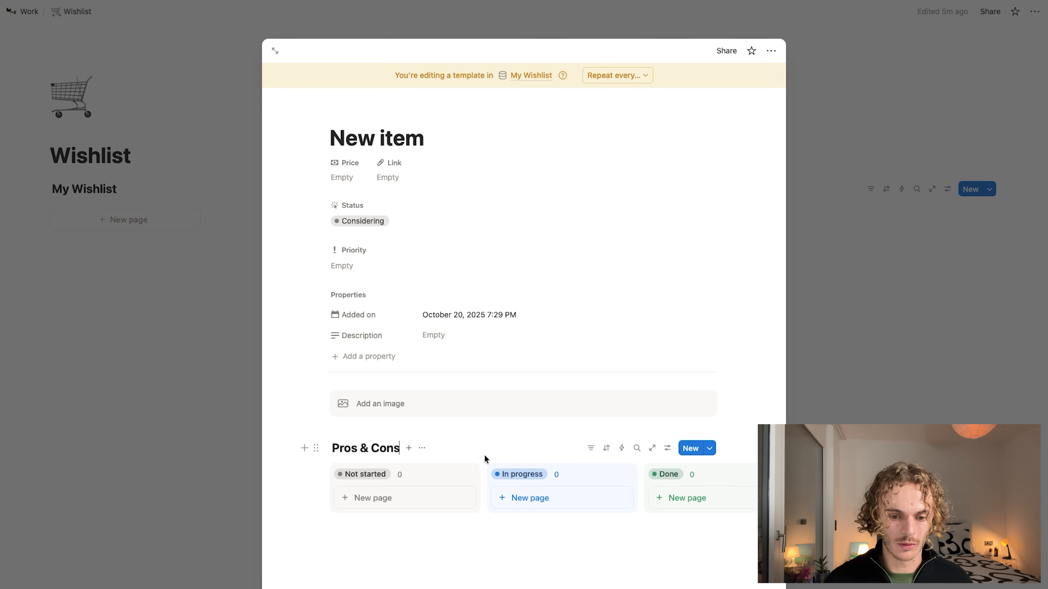
# - Create a new template in the Pros & Cons database and title it Pro or Con
pyautogui.click(708, 448)
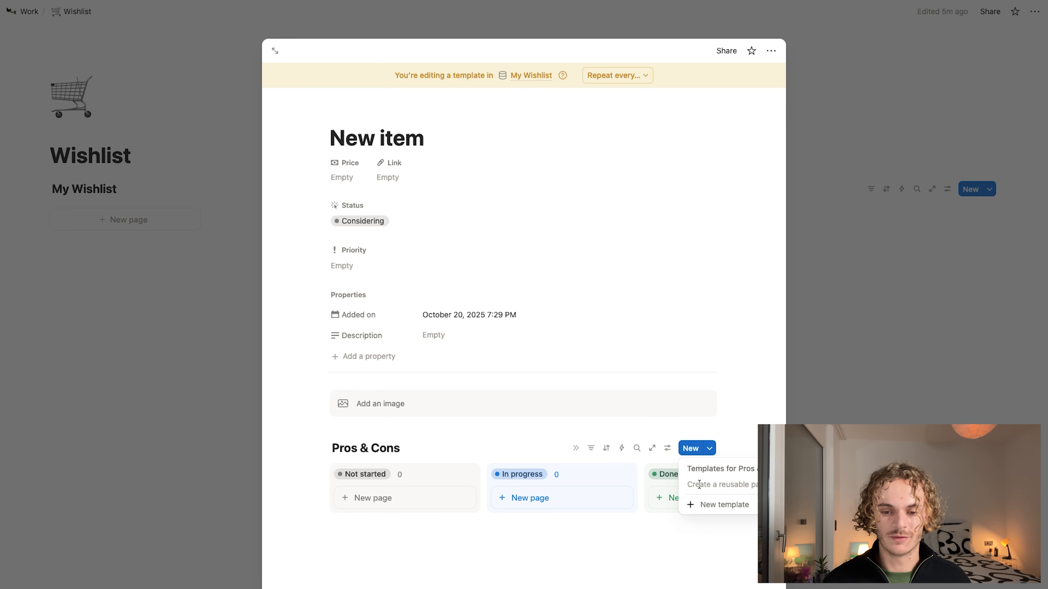
pyautogui.click(702, 503)
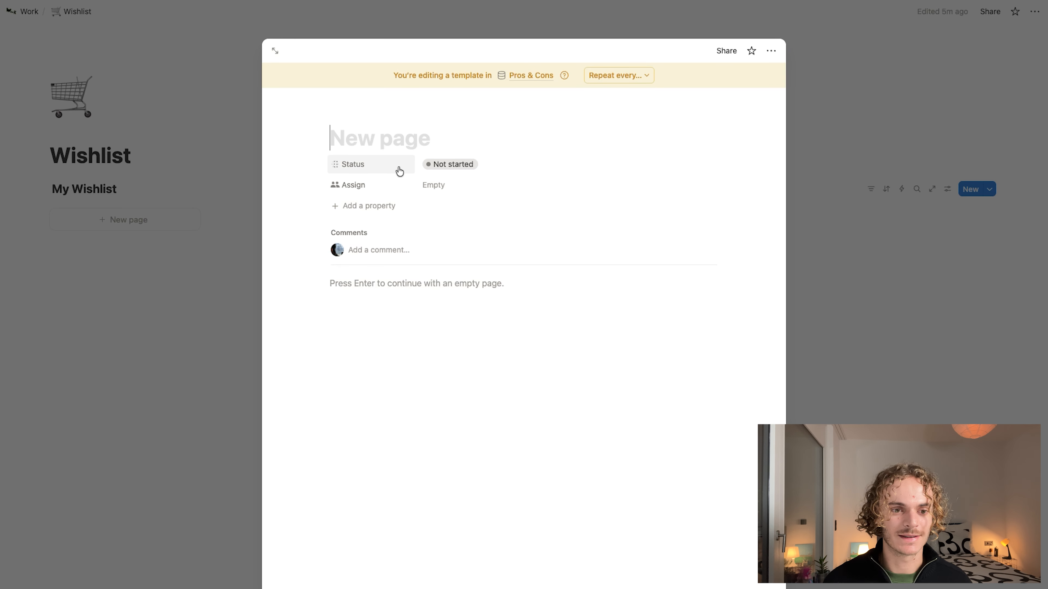
pyautogui.write('Pros')
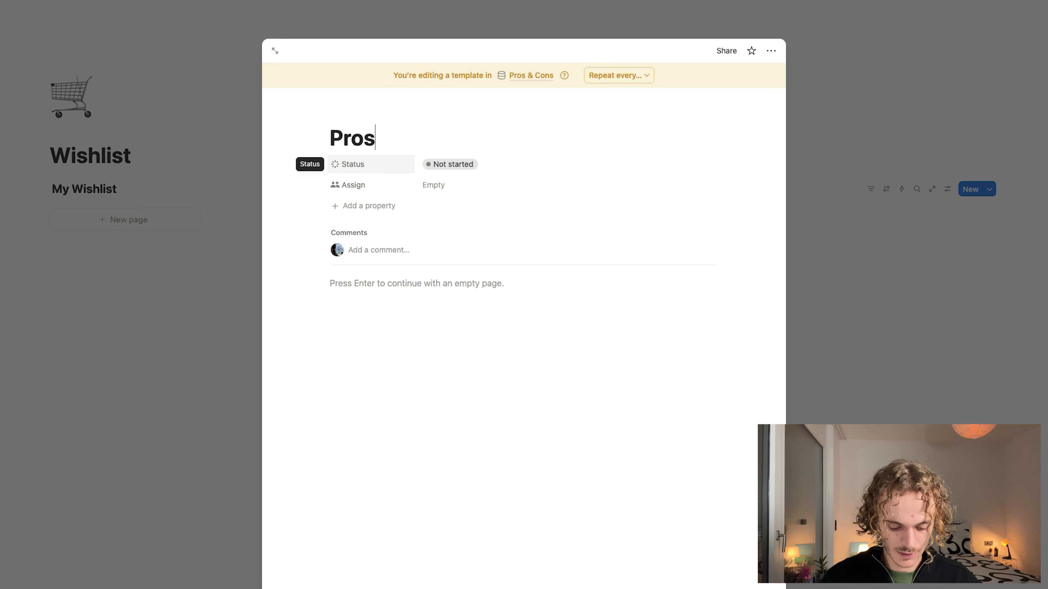
pyautogui.write('<:')
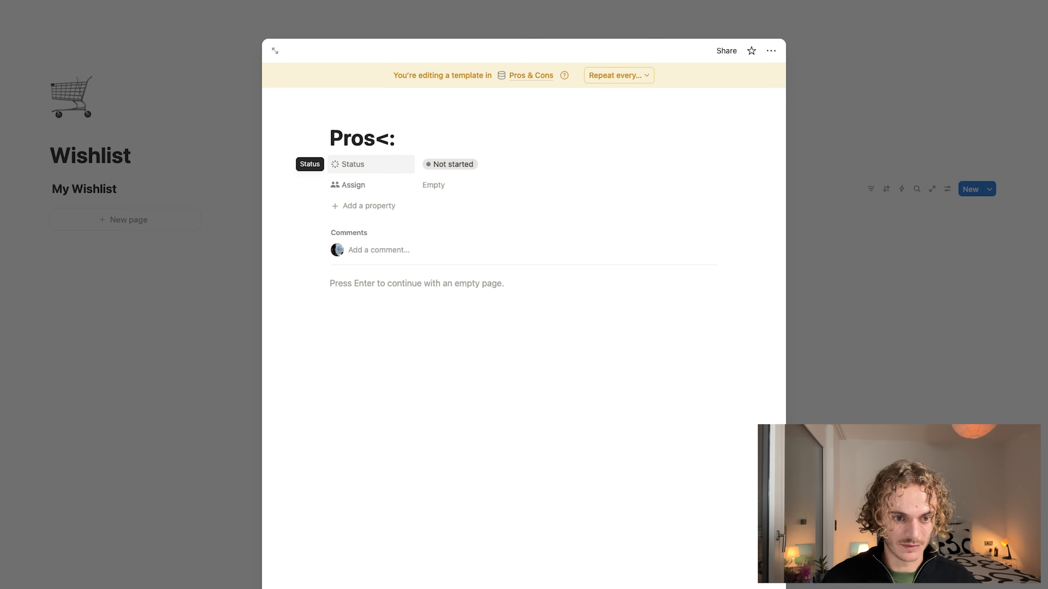
pyautogui.press('BackSpace')
pyautogui.press('BackSpace')
pyautogui.press('BackSpace')
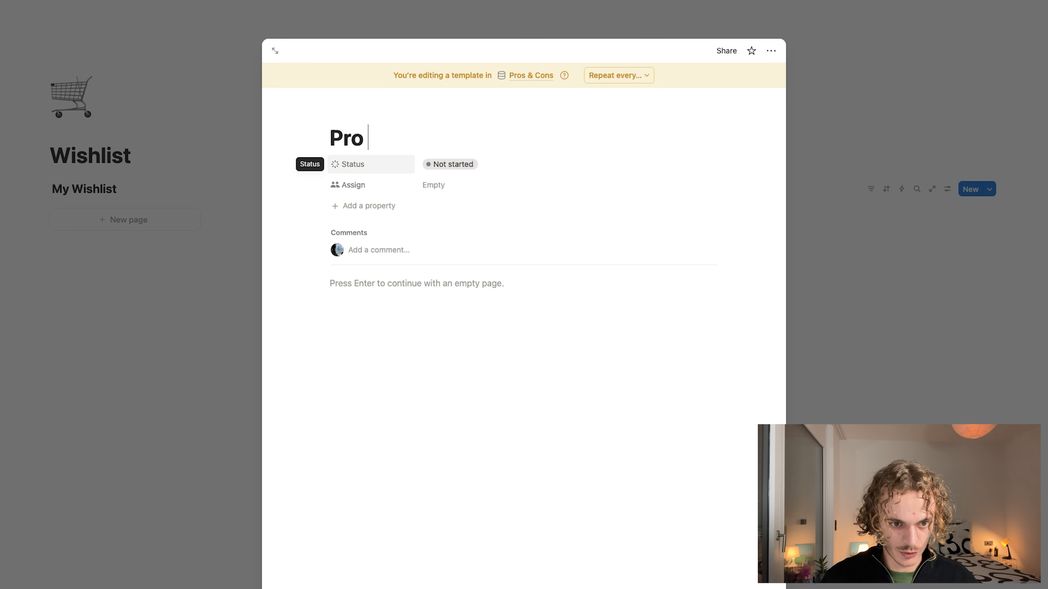
pyautogui.write('or Con')
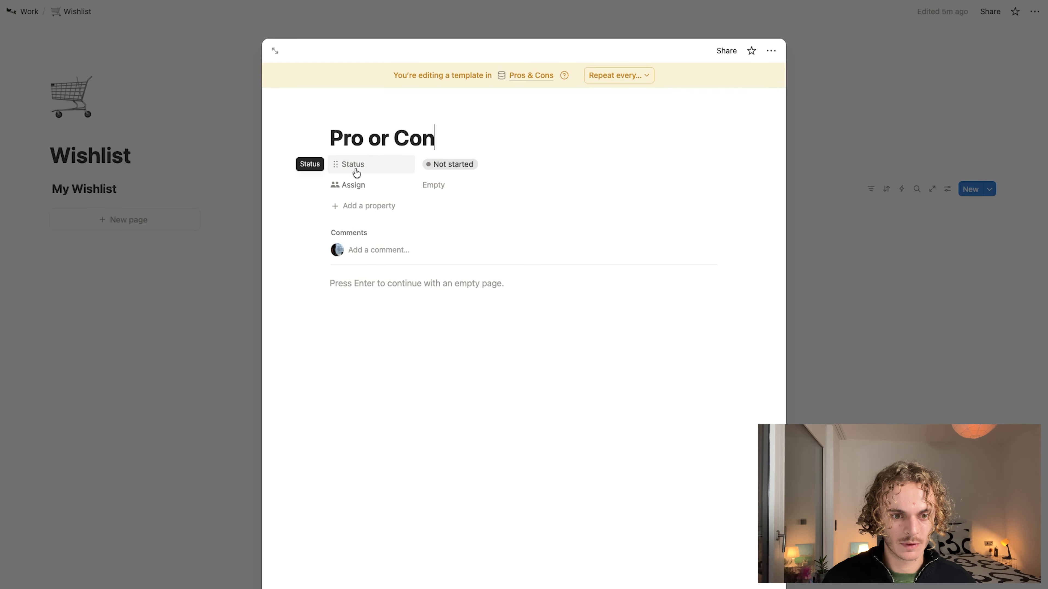
# - Delete the Assign and Status properties from the Pro or Con template
pyautogui.click(355, 187)
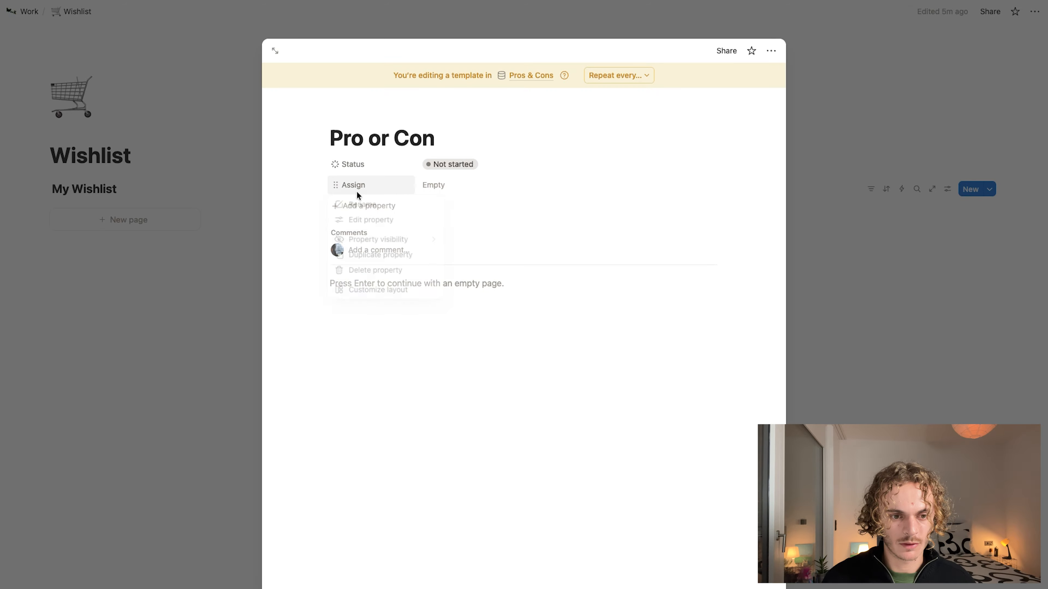
pyautogui.click(358, 269)
pyautogui.press('Return')
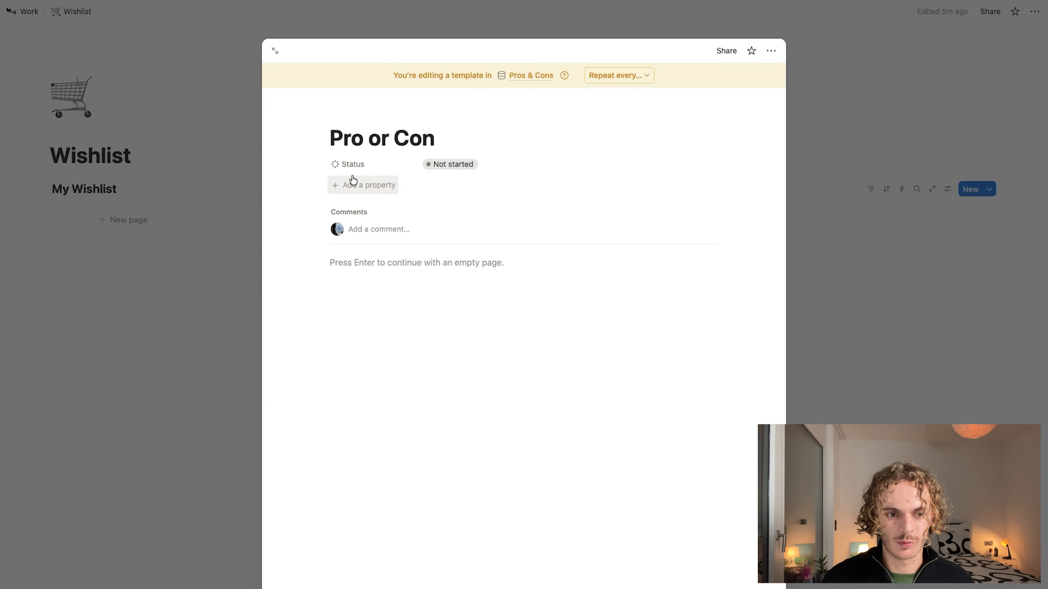
pyautogui.click(362, 164)
pyautogui.click(383, 273)
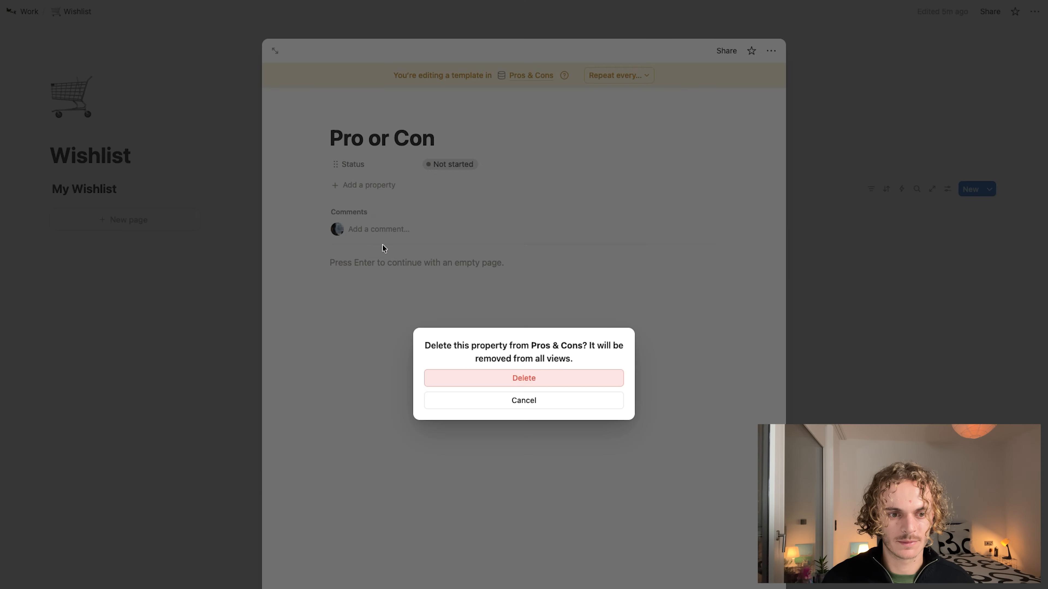
pyautogui.press('Return')
# - Add a Select property named Type to the Pro or Con template
pyautogui.click(369, 165)
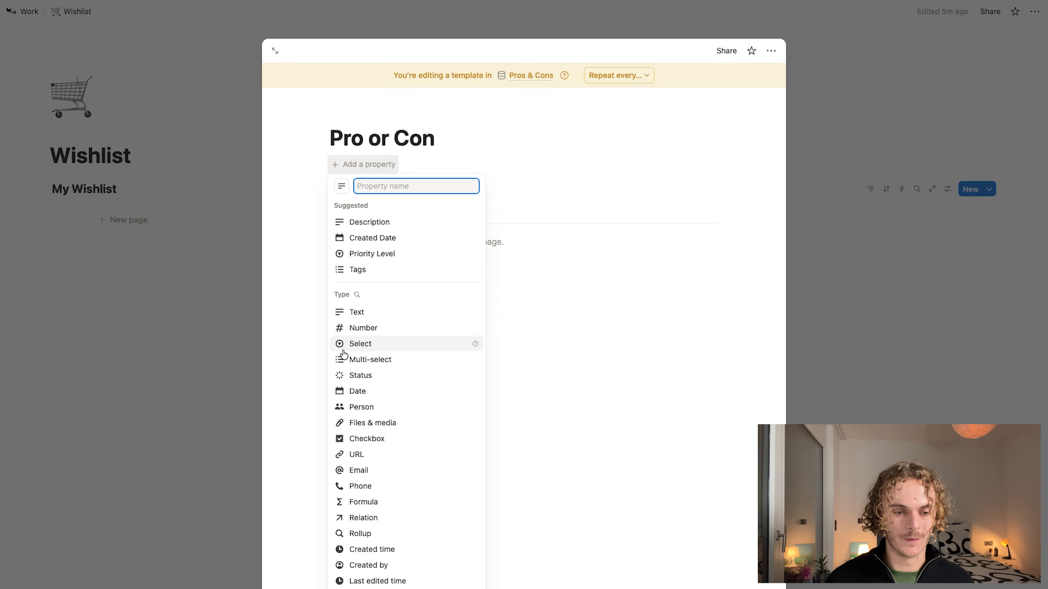
pyautogui.click(371, 344)
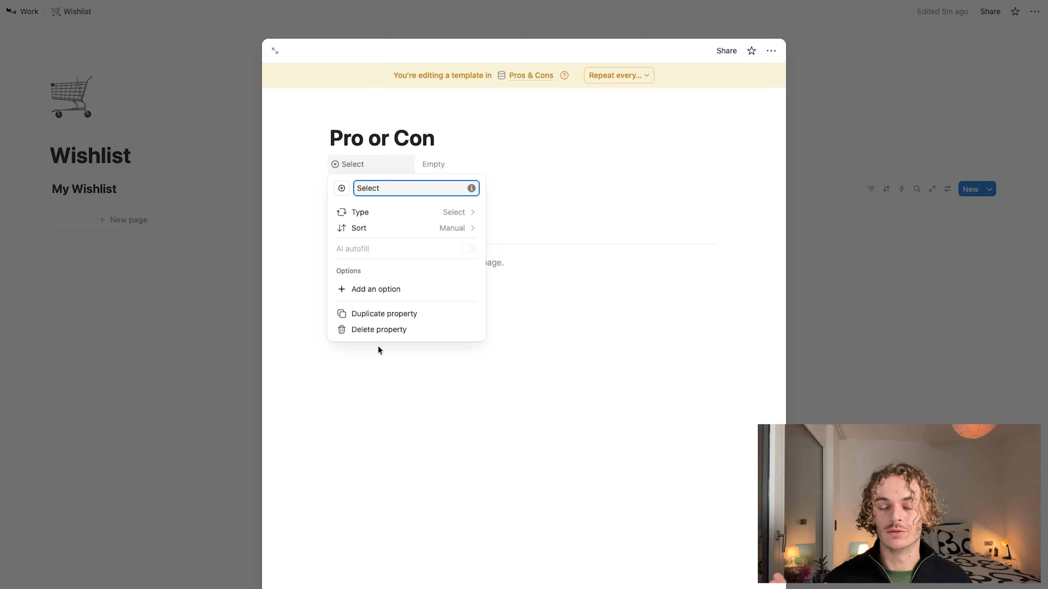
pyautogui.click(384, 190)
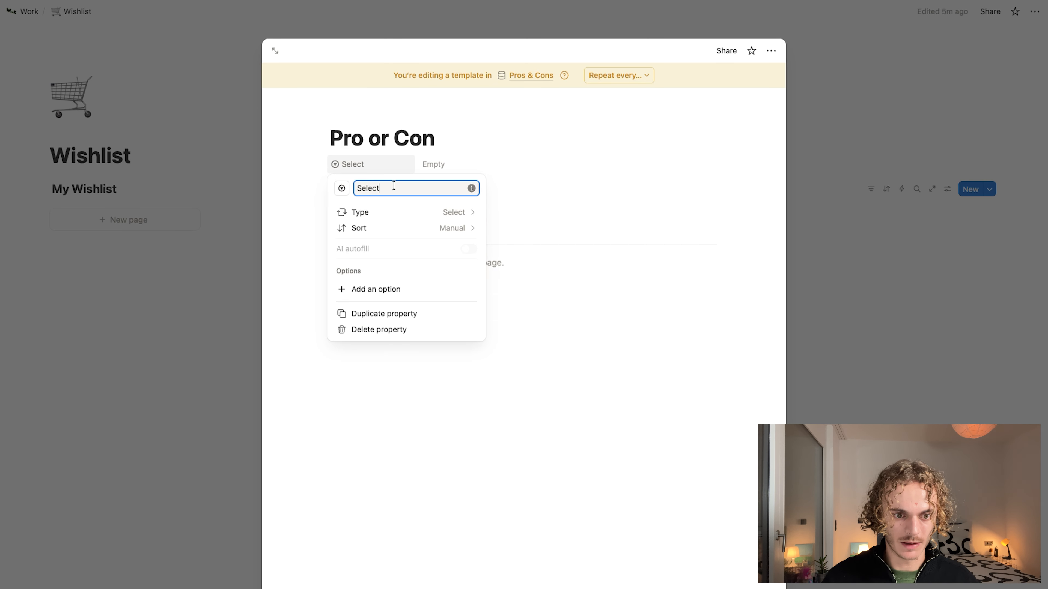
pyautogui.hotkey('ctrl', 'a')
pyautogui.write('Type')
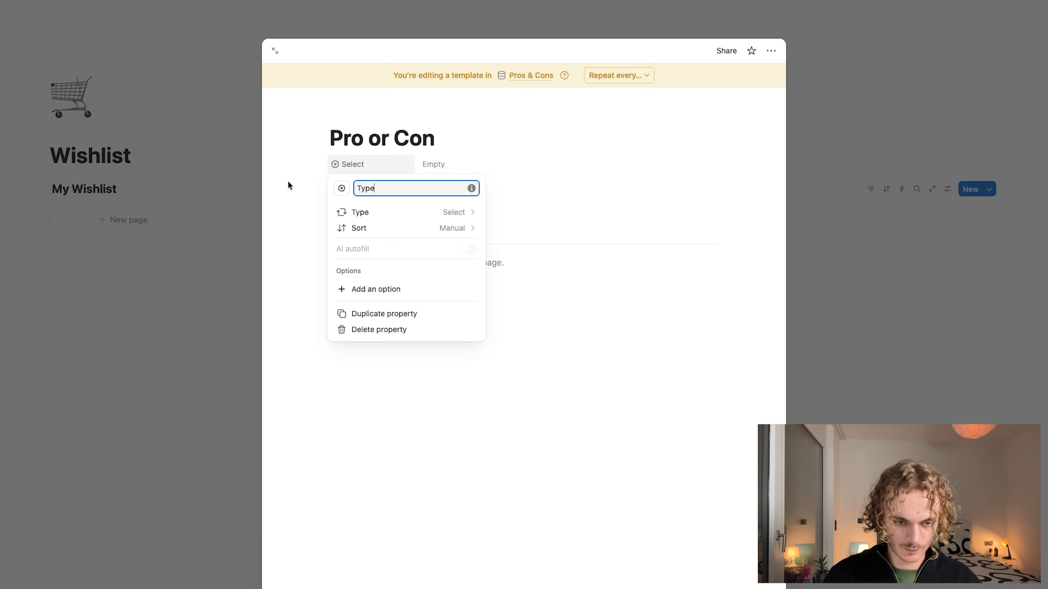
pyautogui.press('Return')
# - Create the options Pro and Con for the Type property, leaving Con selected
pyautogui.click(440, 172)
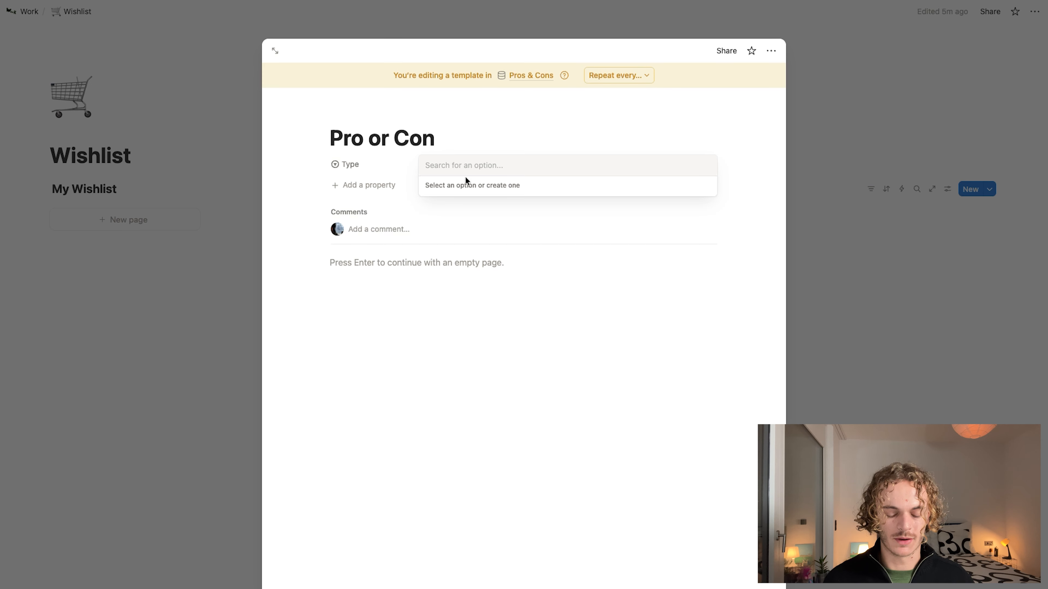
pyautogui.write('Pro')
pyautogui.click(454, 203)
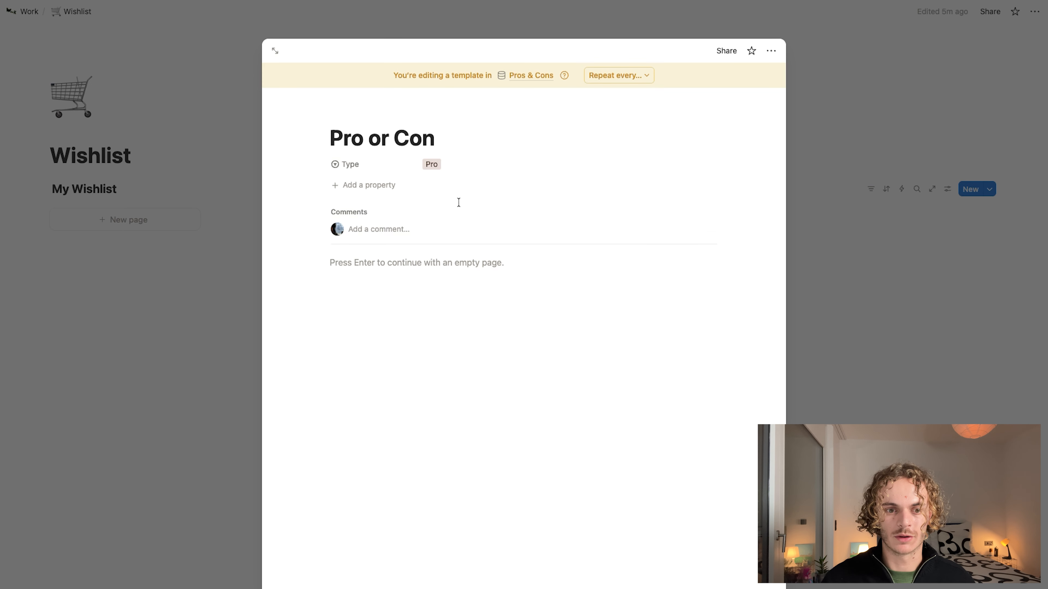
pyautogui.click(458, 165)
pyautogui.write('Con')
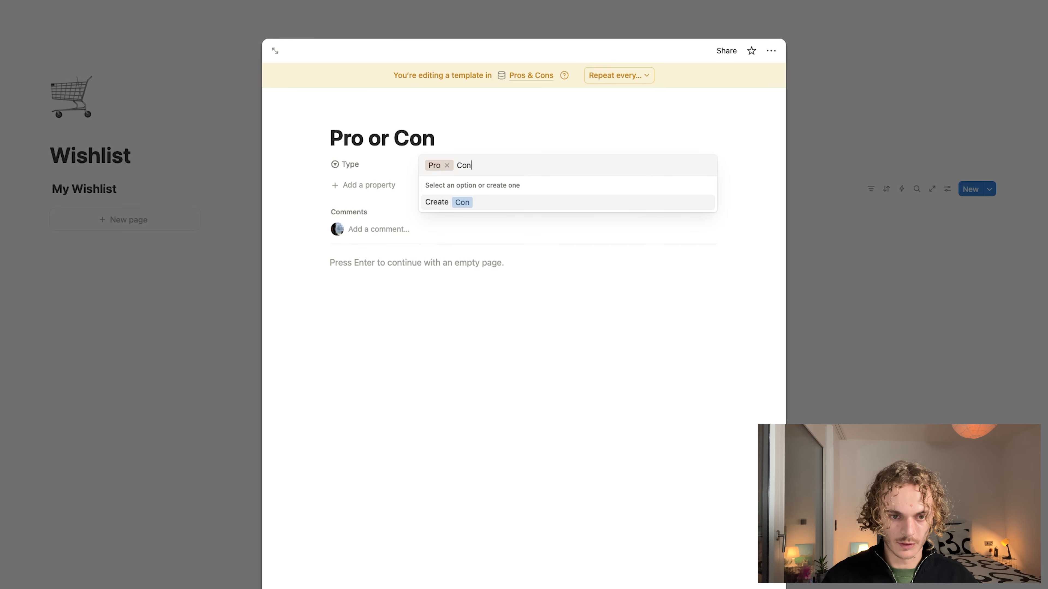
pyautogui.press('Return')
# - Set the Type property's Pro option color to green and the Con option color to red
pyautogui.click(390, 164)
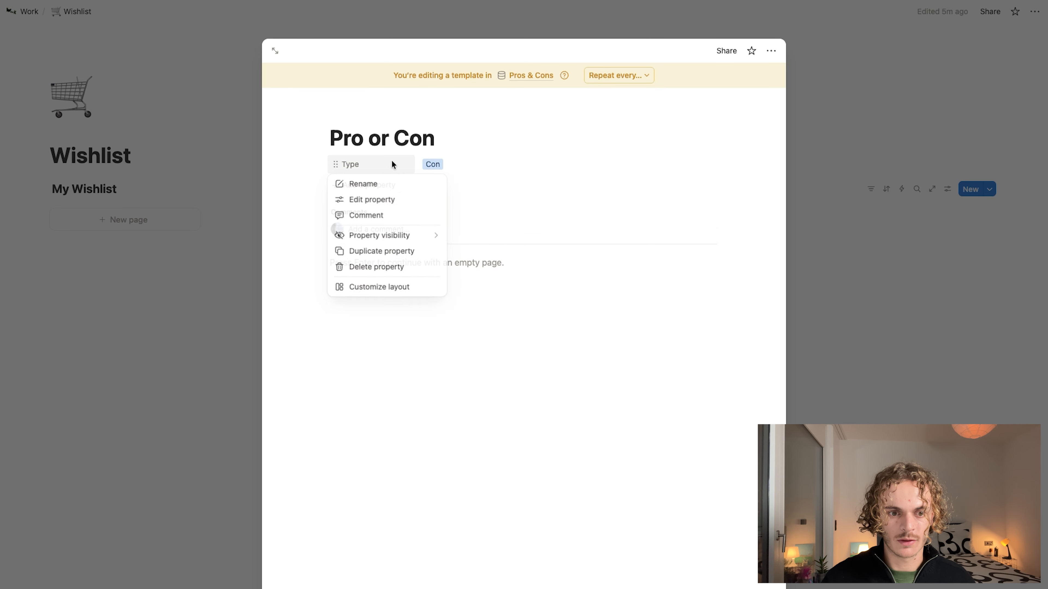
pyautogui.click(389, 198)
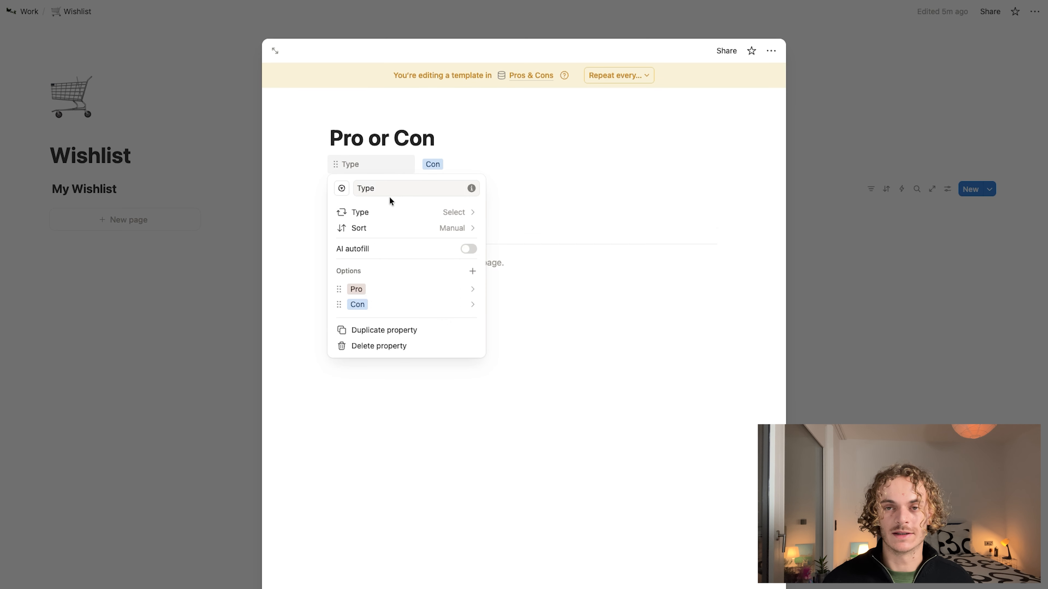
pyautogui.click(472, 288)
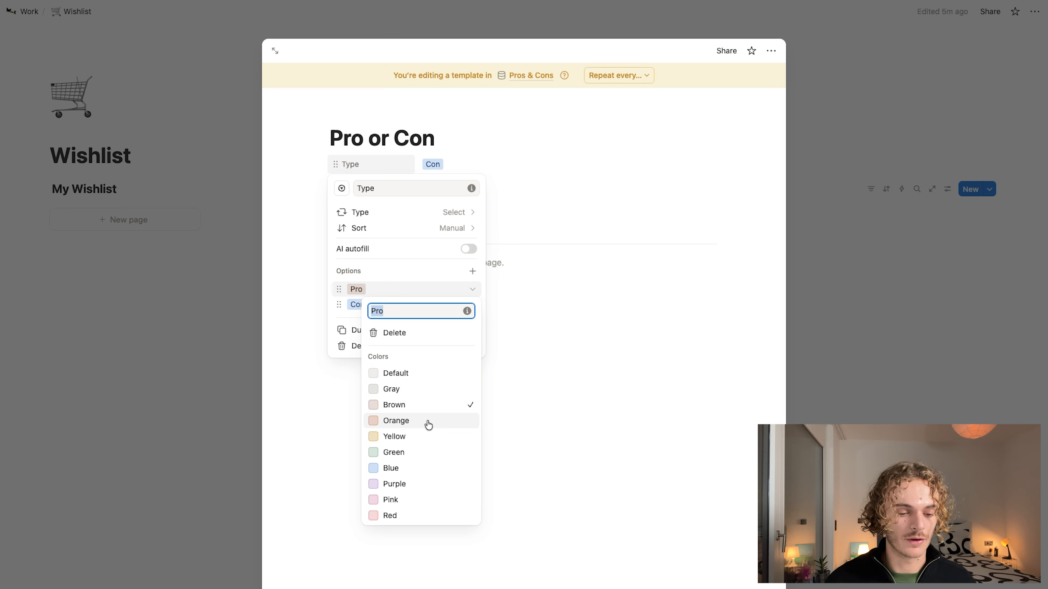
pyautogui.click(423, 452)
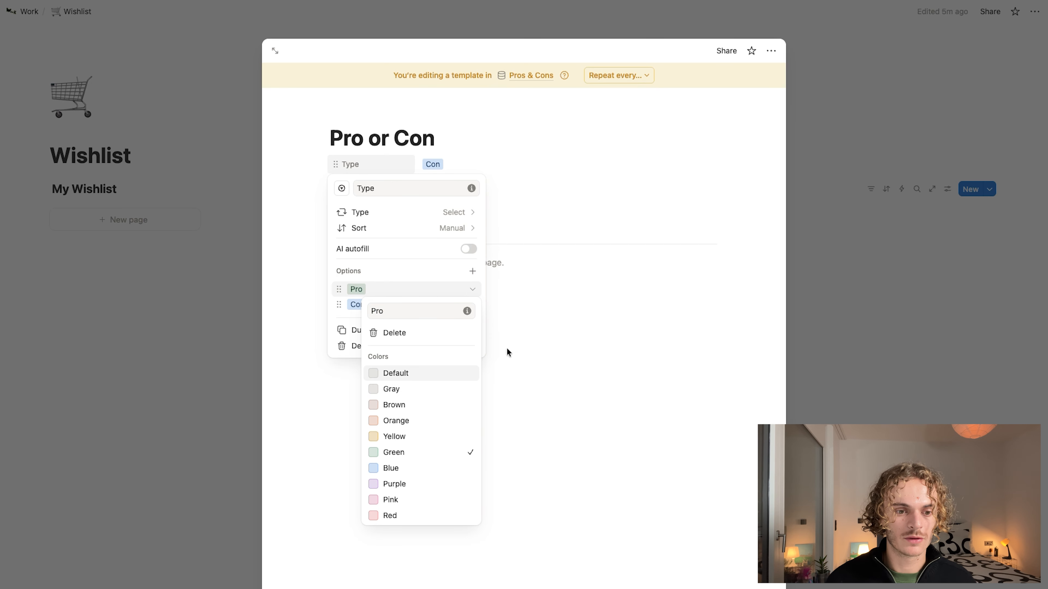
pyautogui.click(546, 370)
pyautogui.click(377, 302)
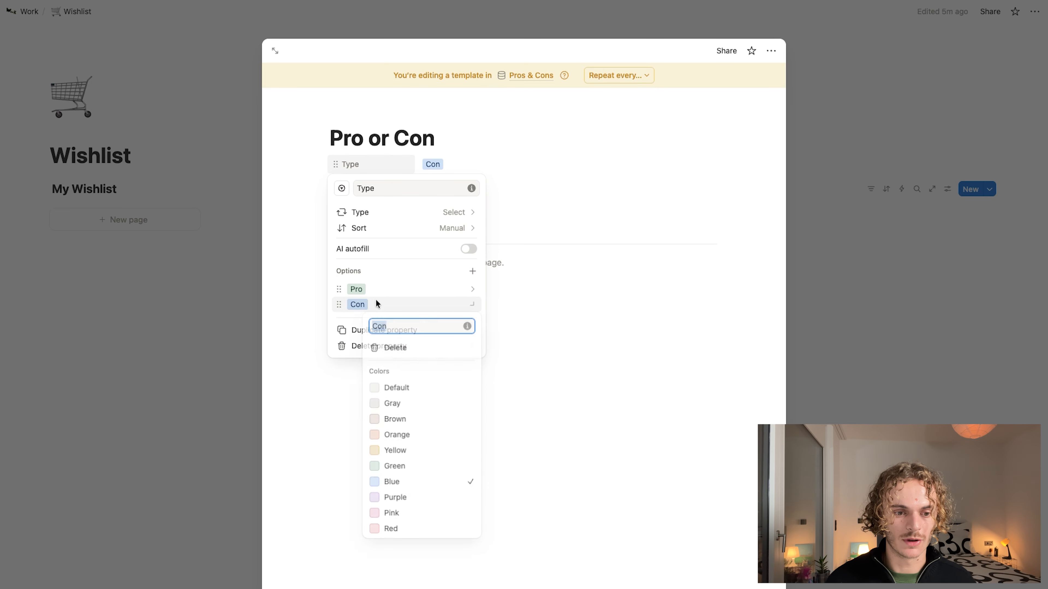
pyautogui.click(433, 531)
pyautogui.click(555, 419)
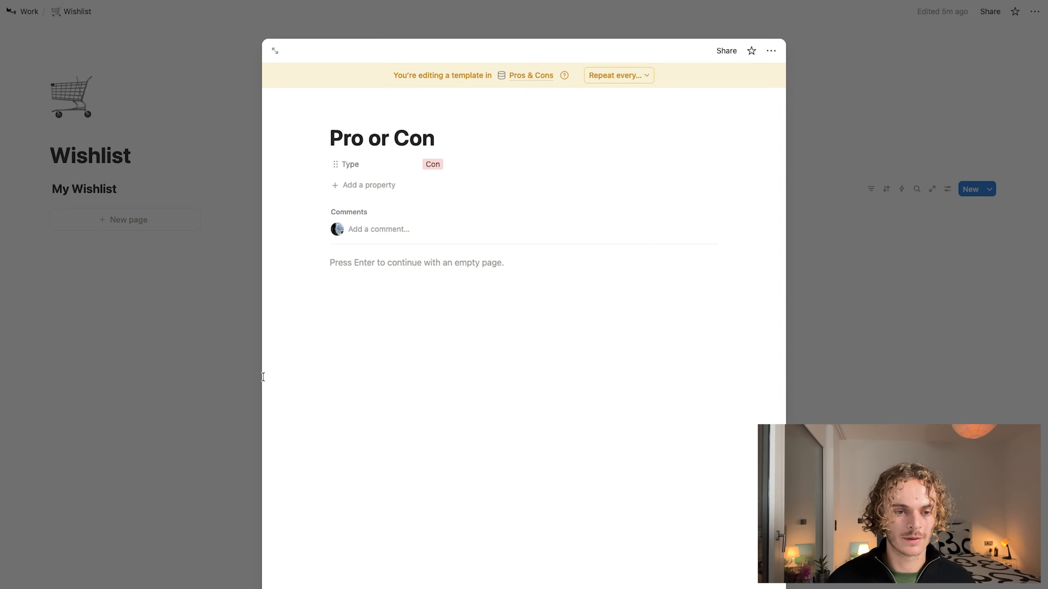
# - Set the New item template as the default for all views in My Wishlist
pyautogui.click(191, 411)
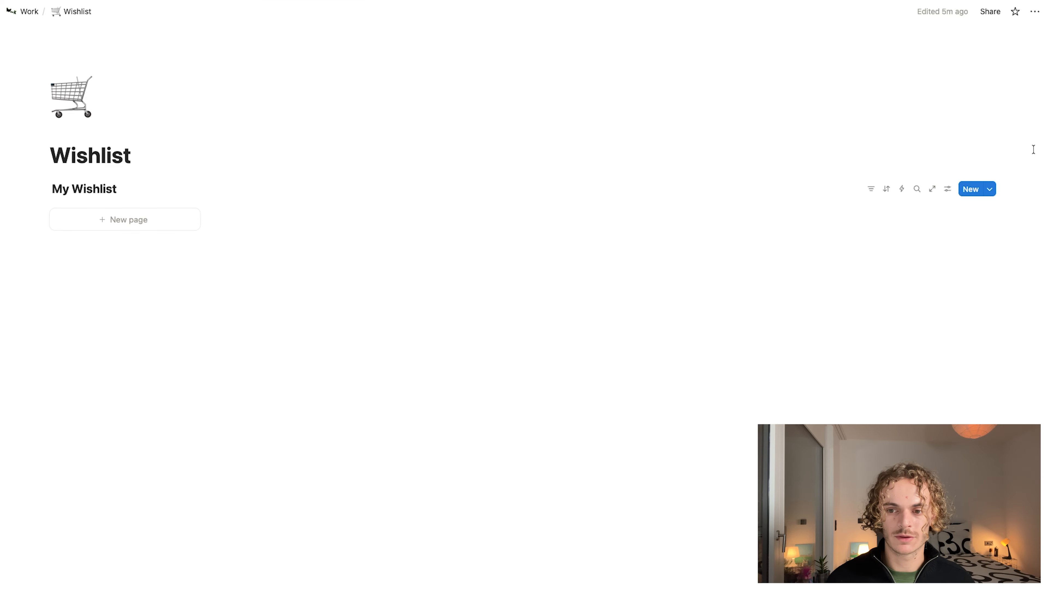
pyautogui.click(989, 189)
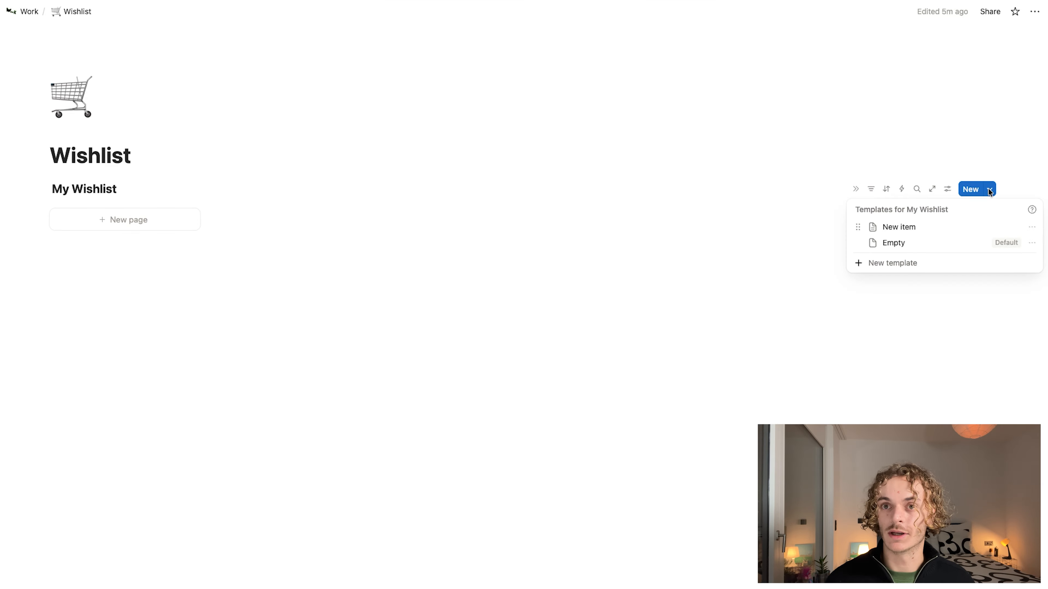
pyautogui.click(1032, 228)
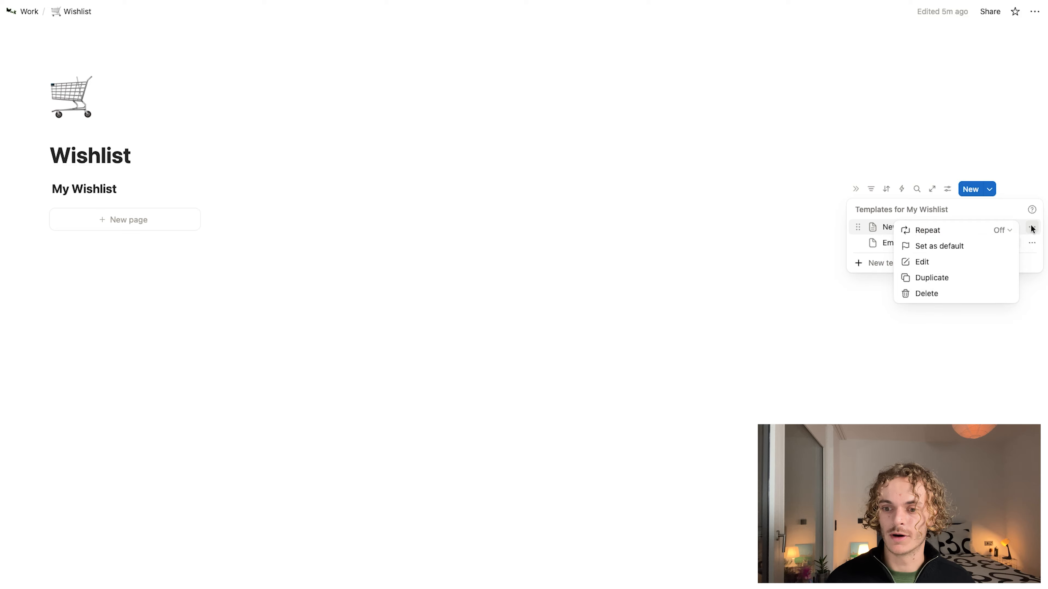
pyautogui.click(986, 247)
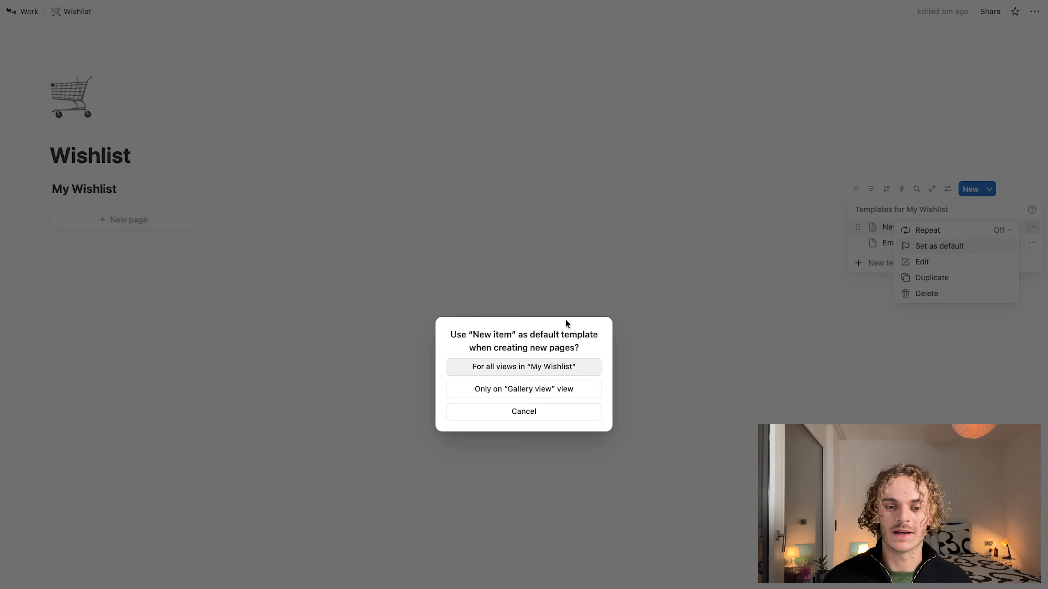
pyautogui.press('Return')
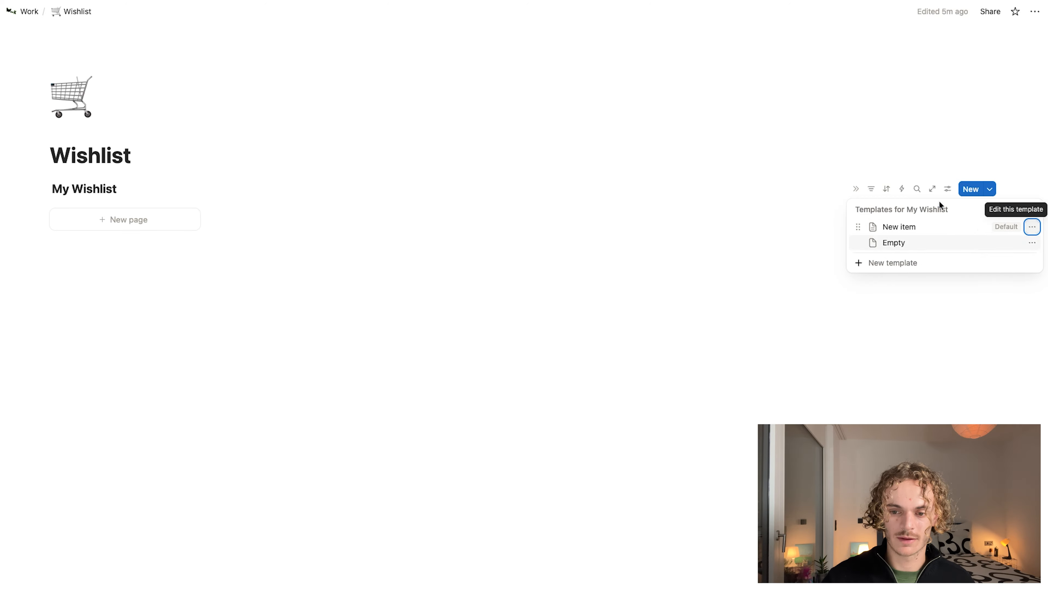
# - In the New item template's Pros & Cons board, show the Con and Pro groups and place Pro first
pyautogui.click(1032, 228)
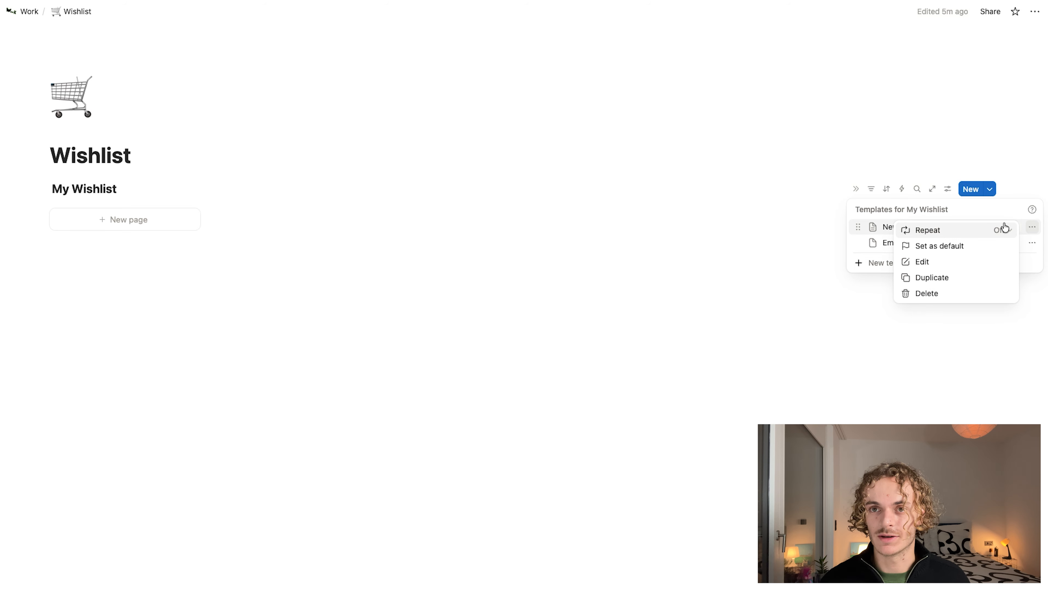
pyautogui.click(940, 262)
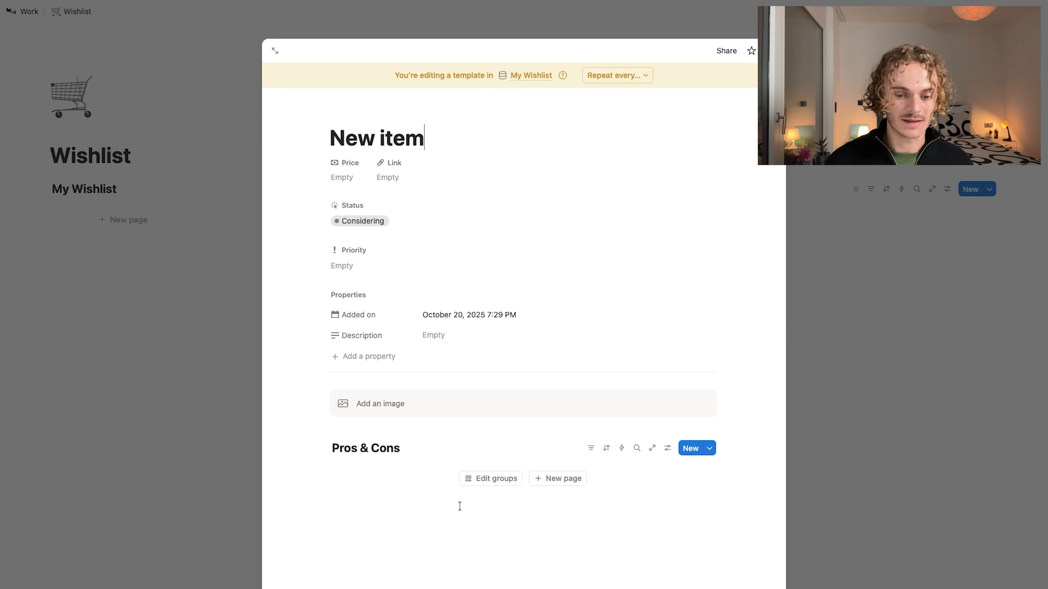
pyautogui.click(667, 448)
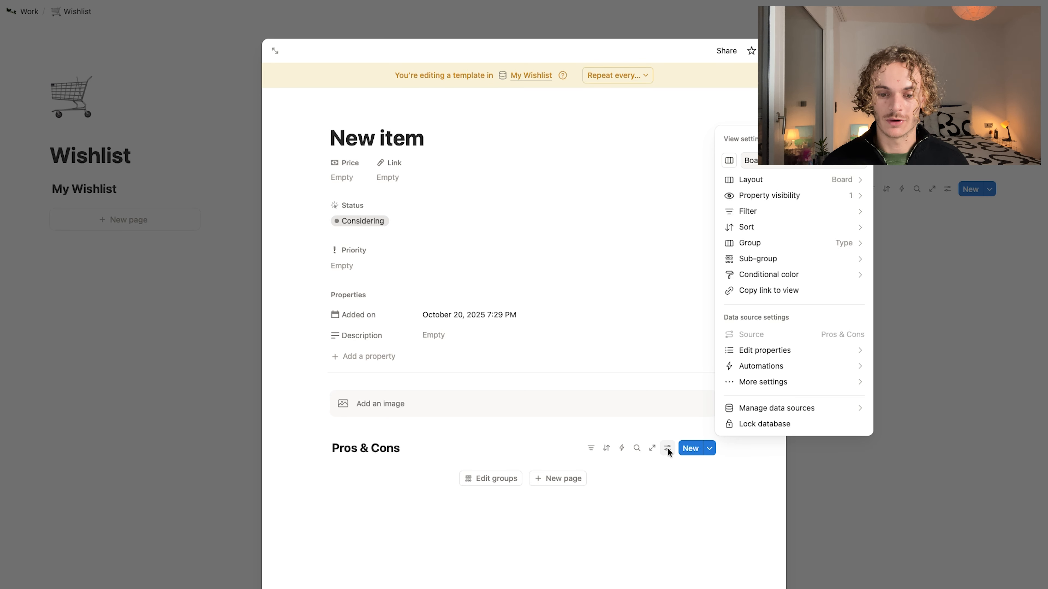
pyautogui.click(798, 242)
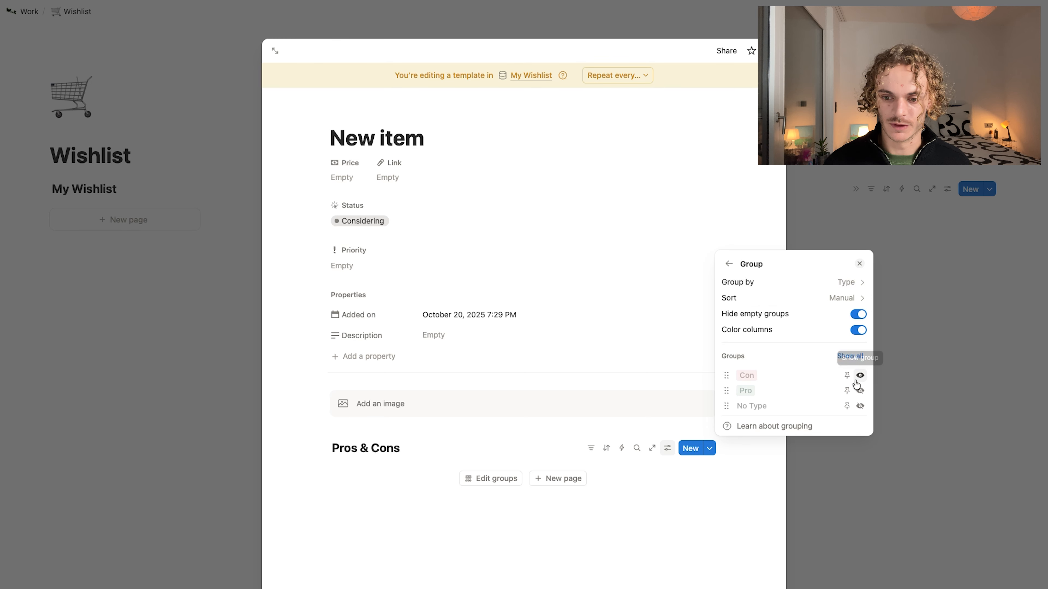
pyautogui.click(860, 376)
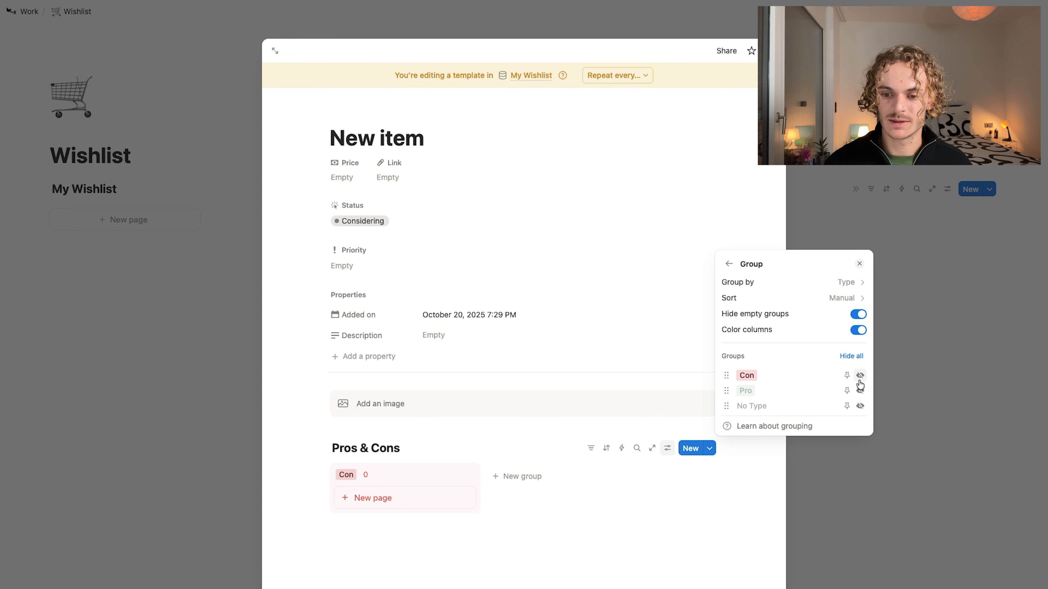
pyautogui.click(860, 390)
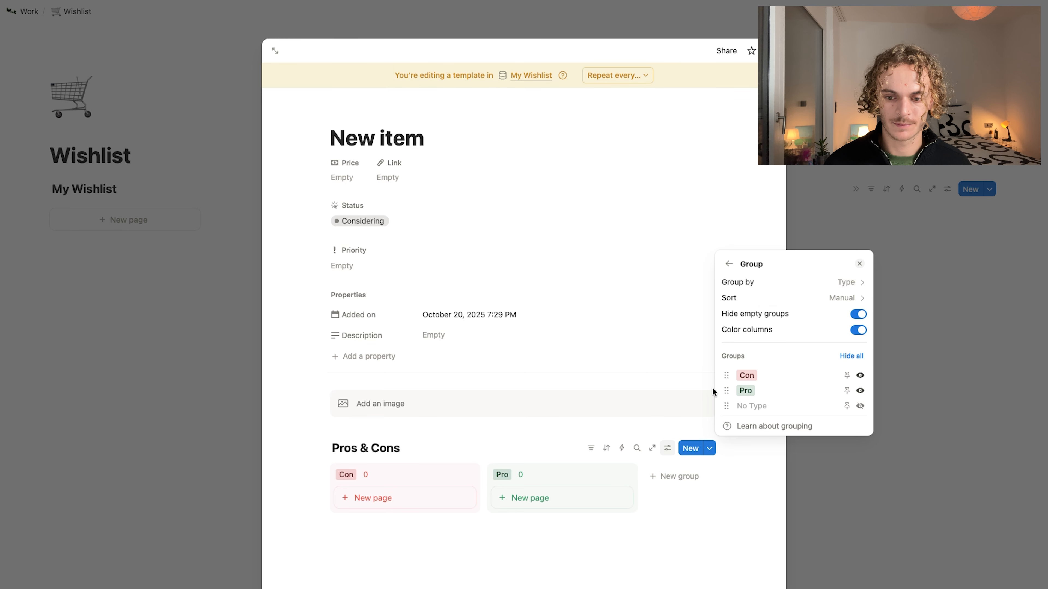
pyautogui.moveTo(726, 390); pyautogui.dragTo(726, 370)
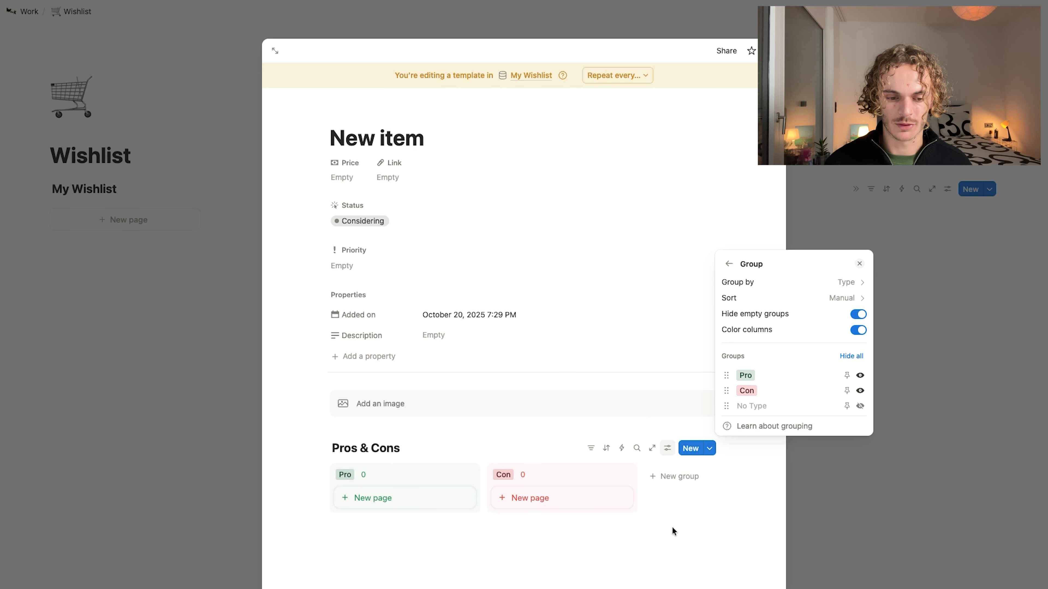
pyautogui.click(669, 535)
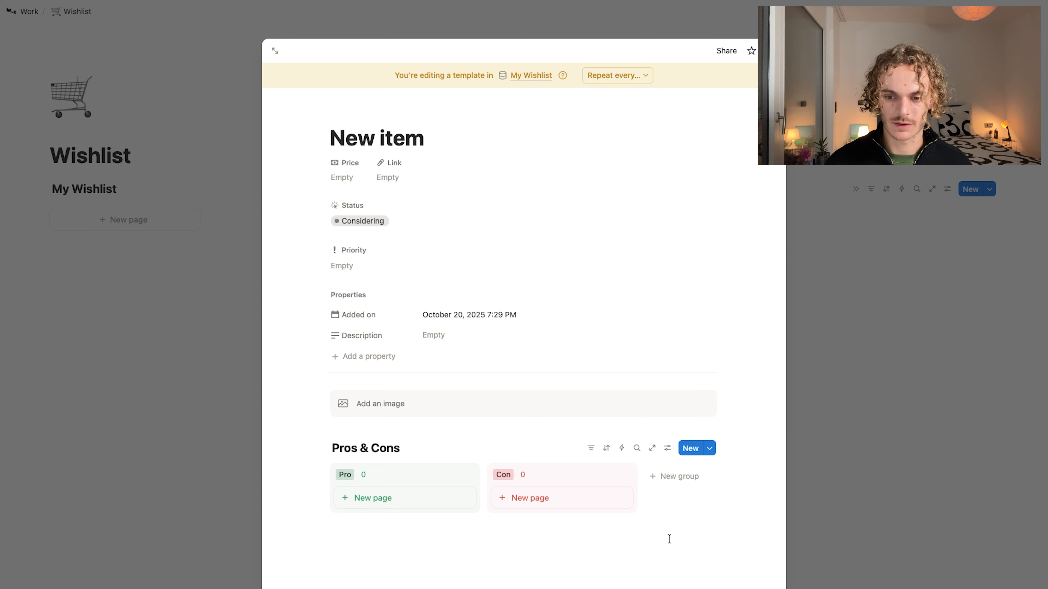
# - Add a conditional color rule to the Pros & Cons board giving cards whose Type is Pro a green background
pyautogui.click(668, 449)
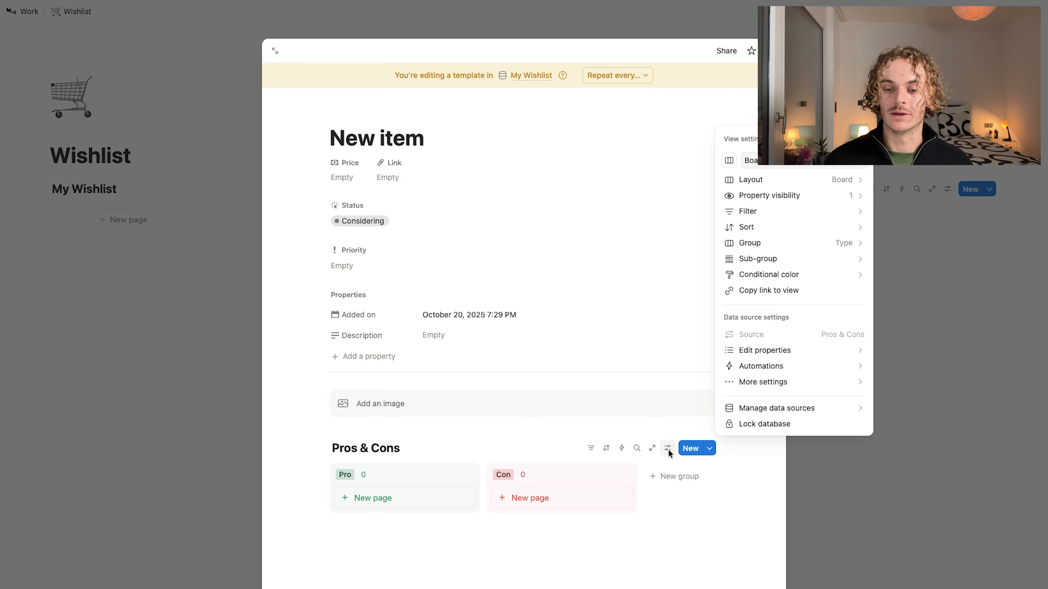
pyautogui.click(783, 276)
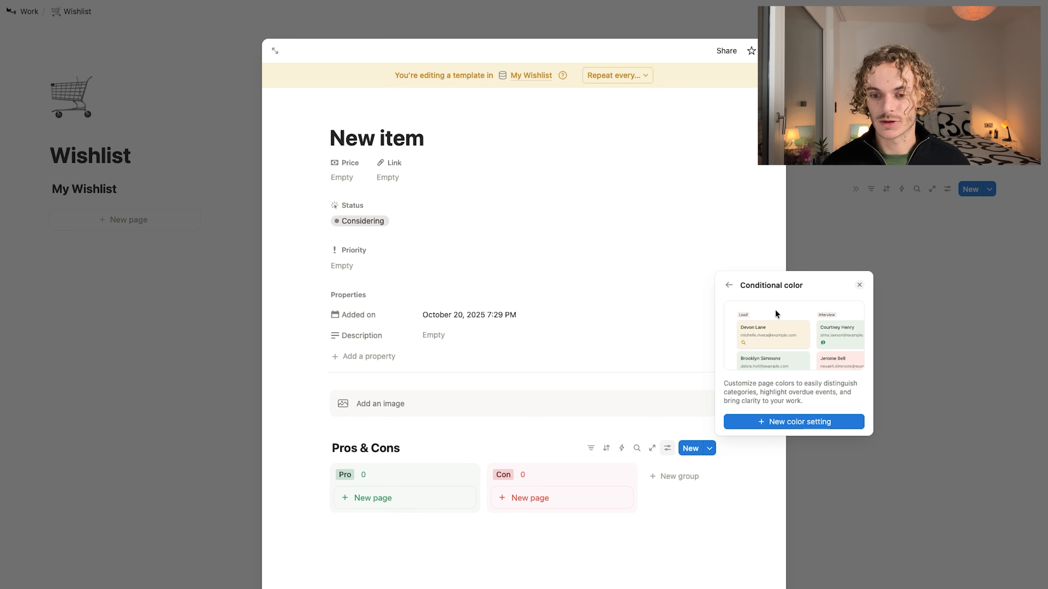
pyautogui.click(760, 429)
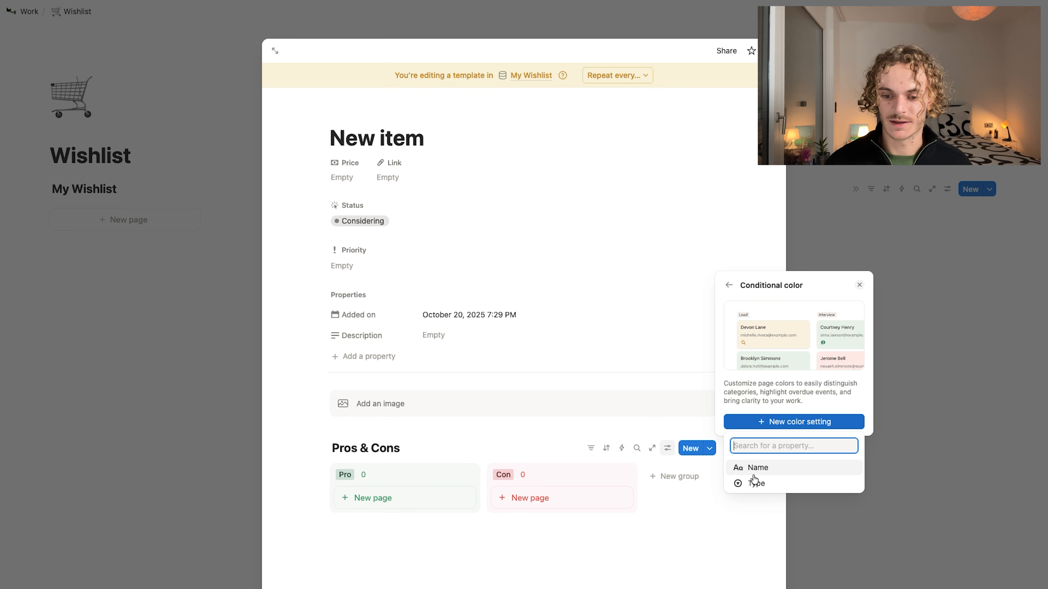
pyautogui.click(754, 484)
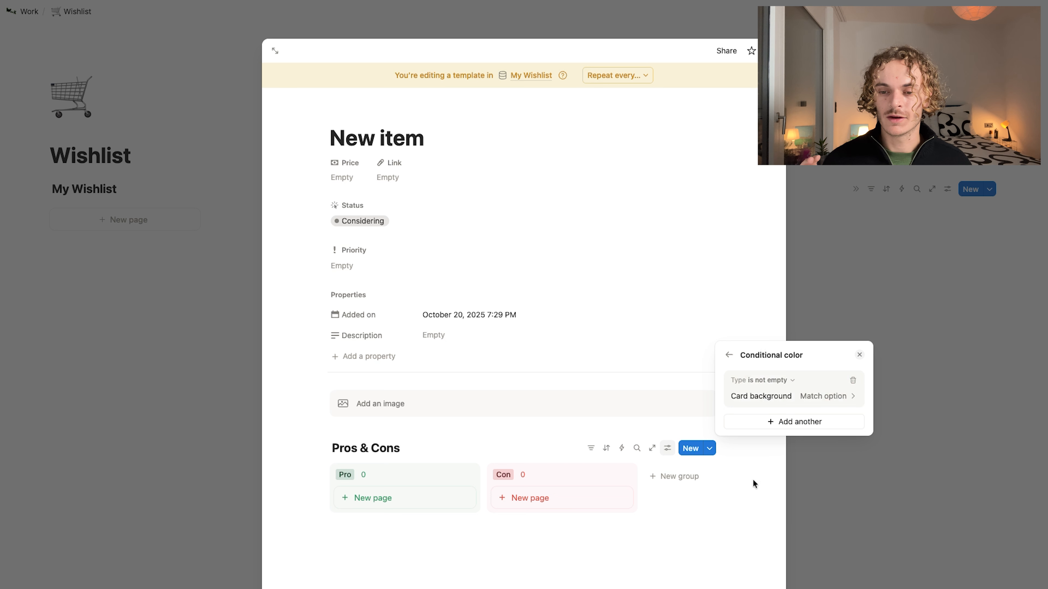
pyautogui.click(780, 380)
pyautogui.click(766, 396)
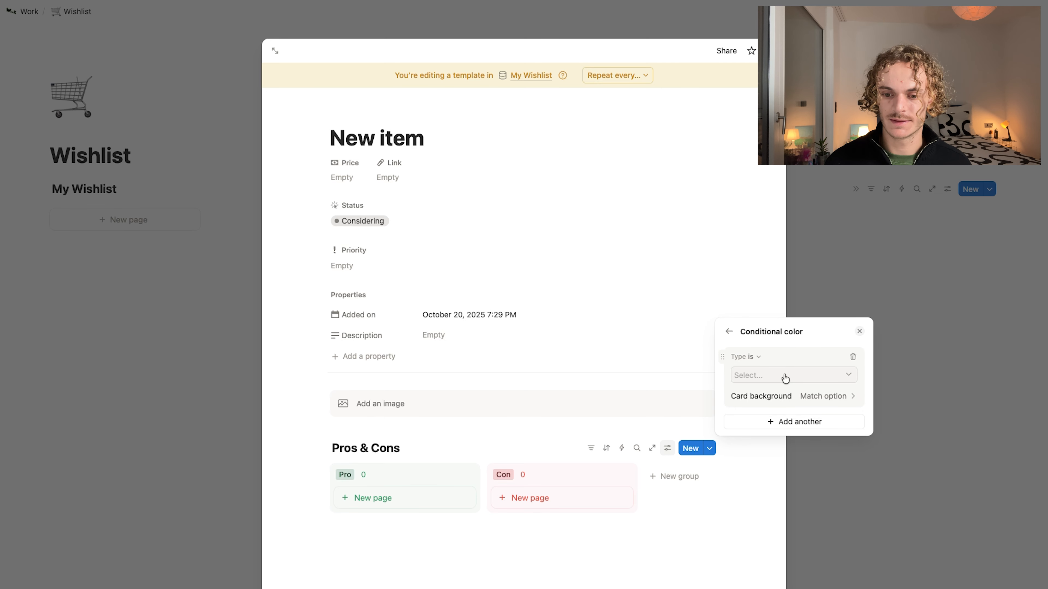
pyautogui.click(851, 378)
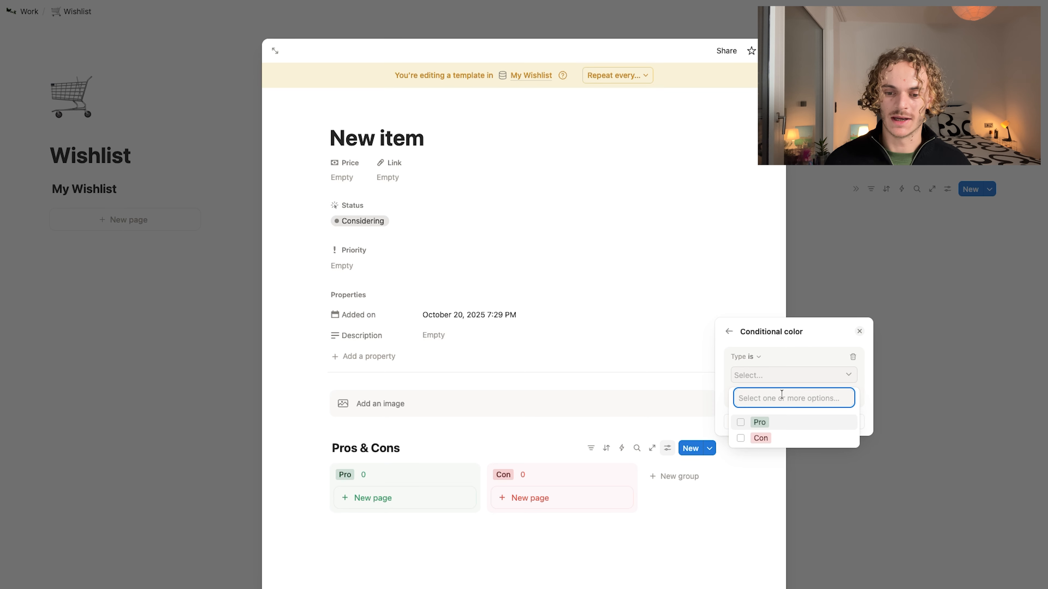
pyautogui.click(741, 422)
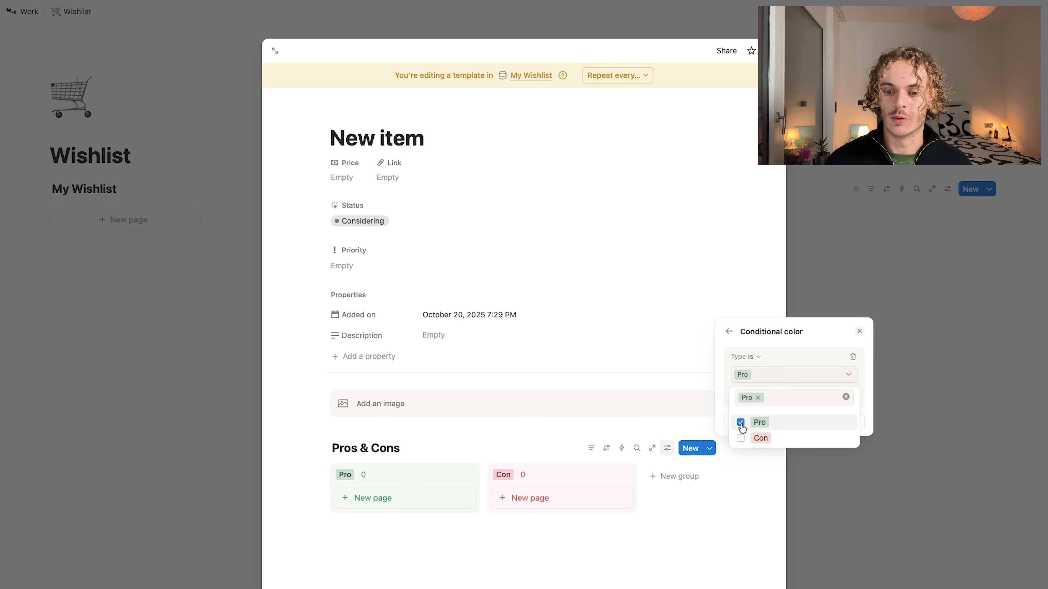
pyautogui.click(783, 357)
pyautogui.click(825, 396)
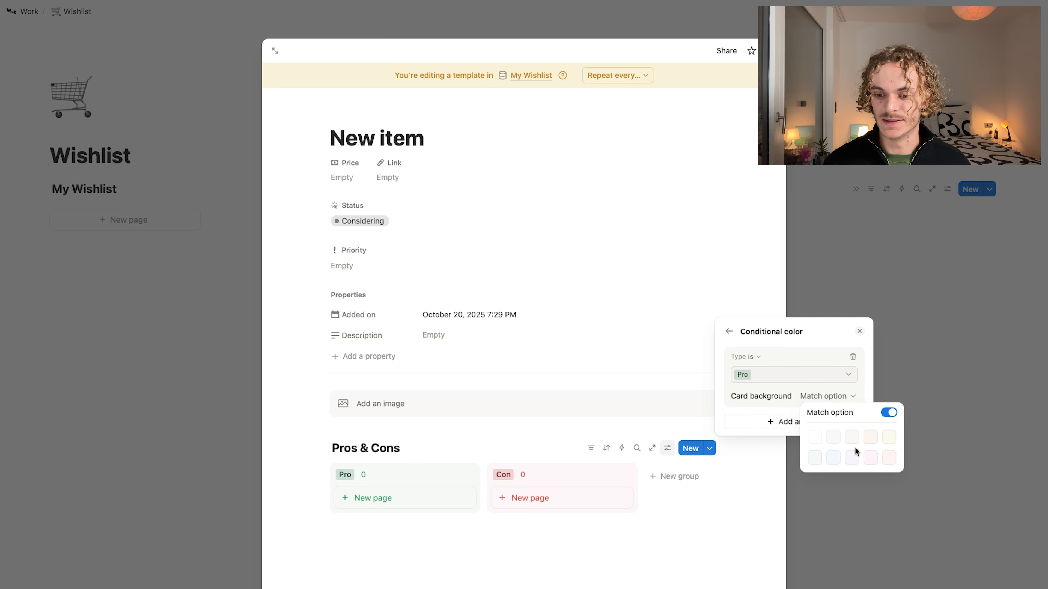
pyautogui.click(815, 459)
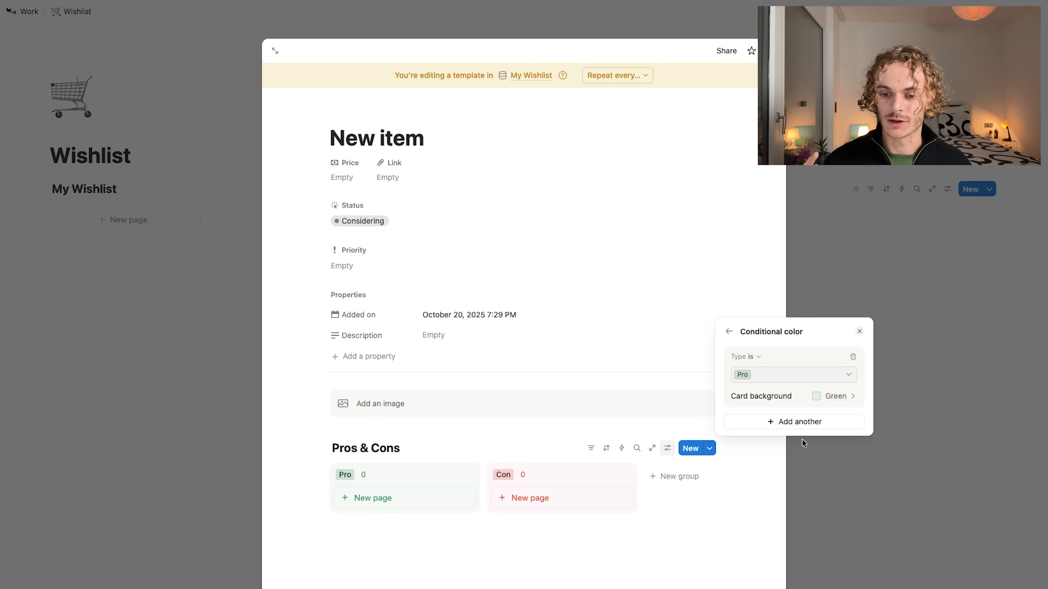
# - Add a second conditional color rule giving cards whose Type is Con a red background
pyautogui.click(770, 422)
pyautogui.click(758, 484)
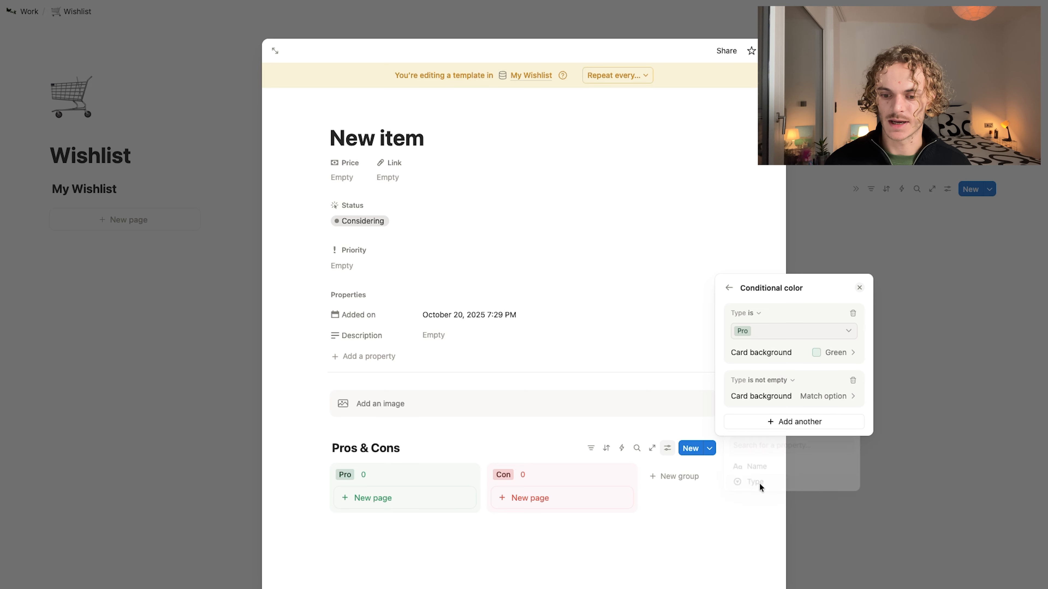
pyautogui.click(783, 388)
pyautogui.click(765, 396)
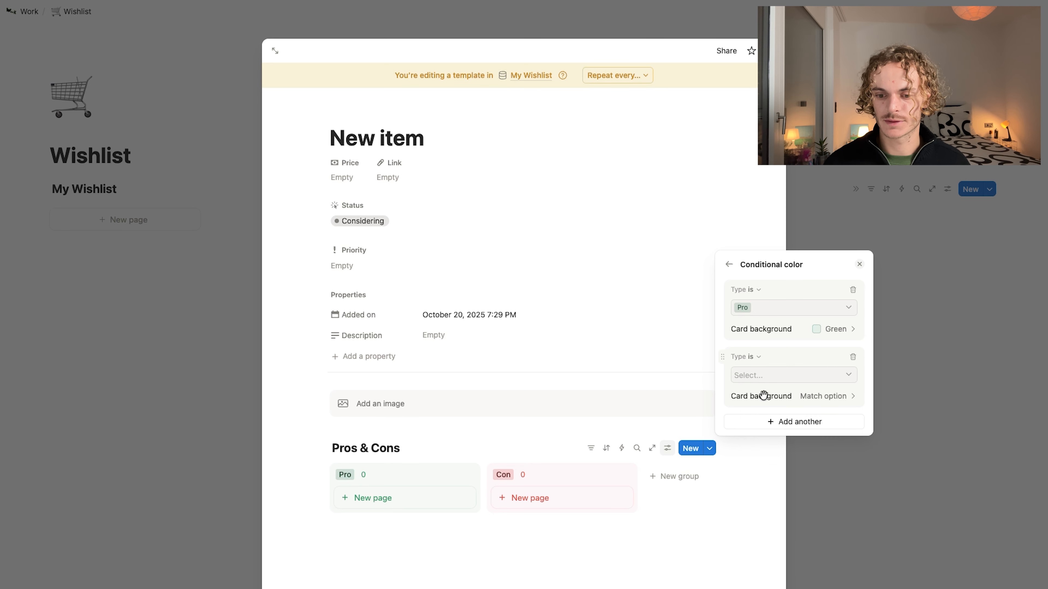
pyautogui.click(809, 385)
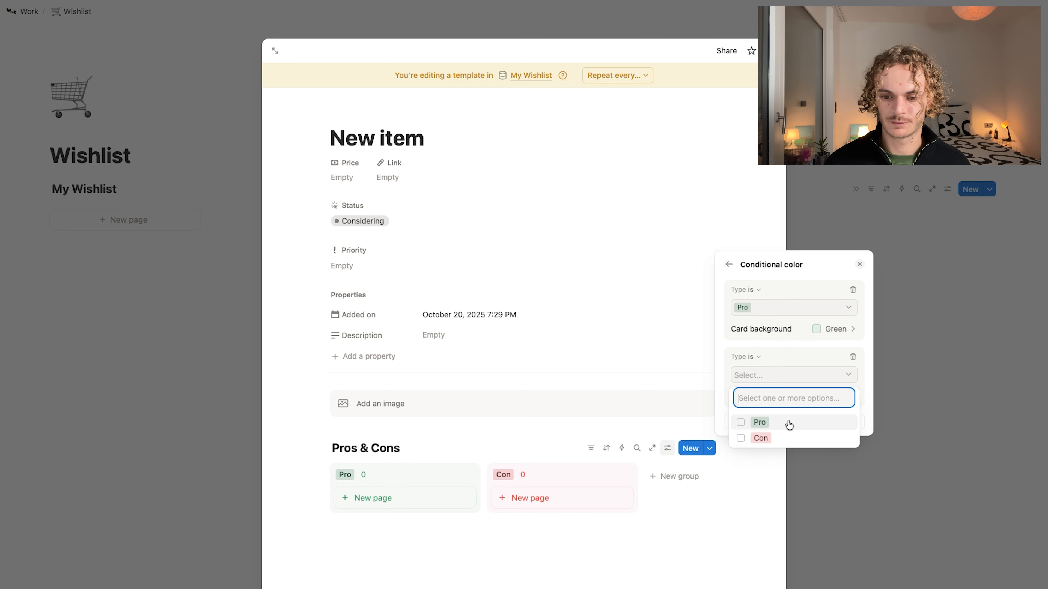
pyautogui.click(775, 437)
pyautogui.click(821, 396)
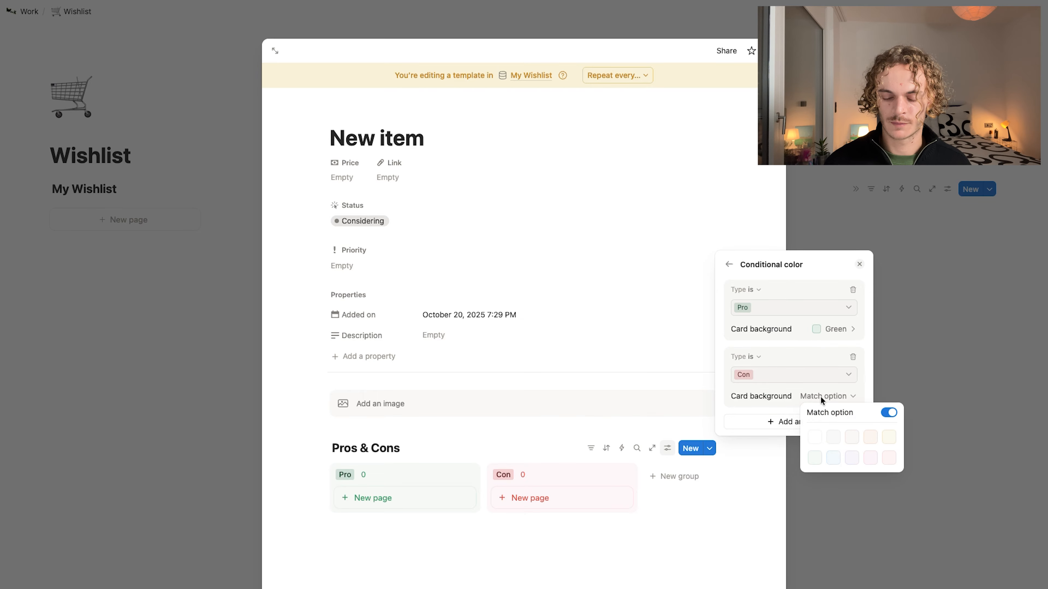
pyautogui.click(889, 458)
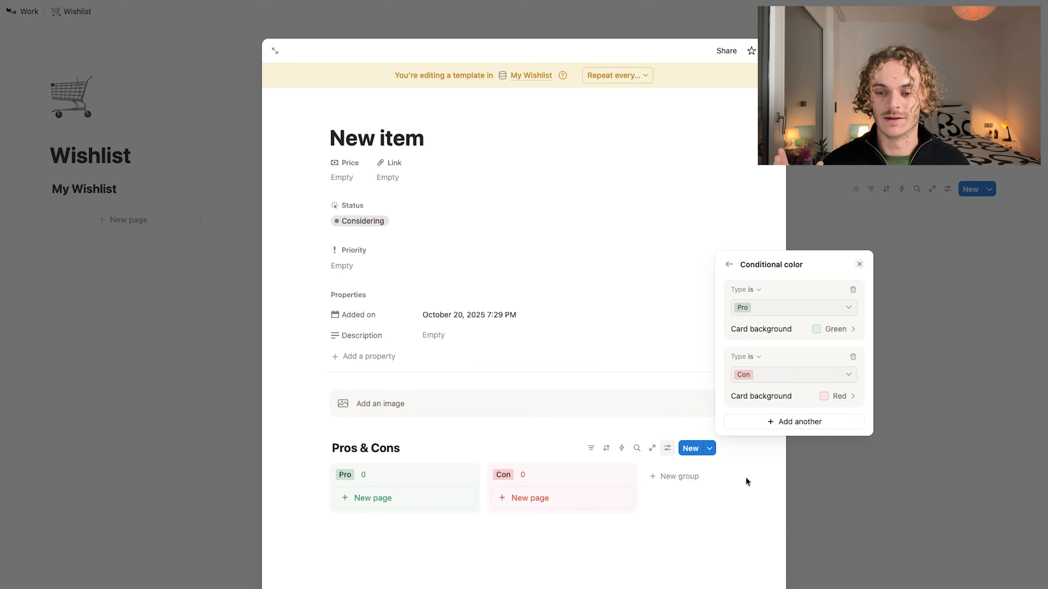
pyautogui.click(734, 491)
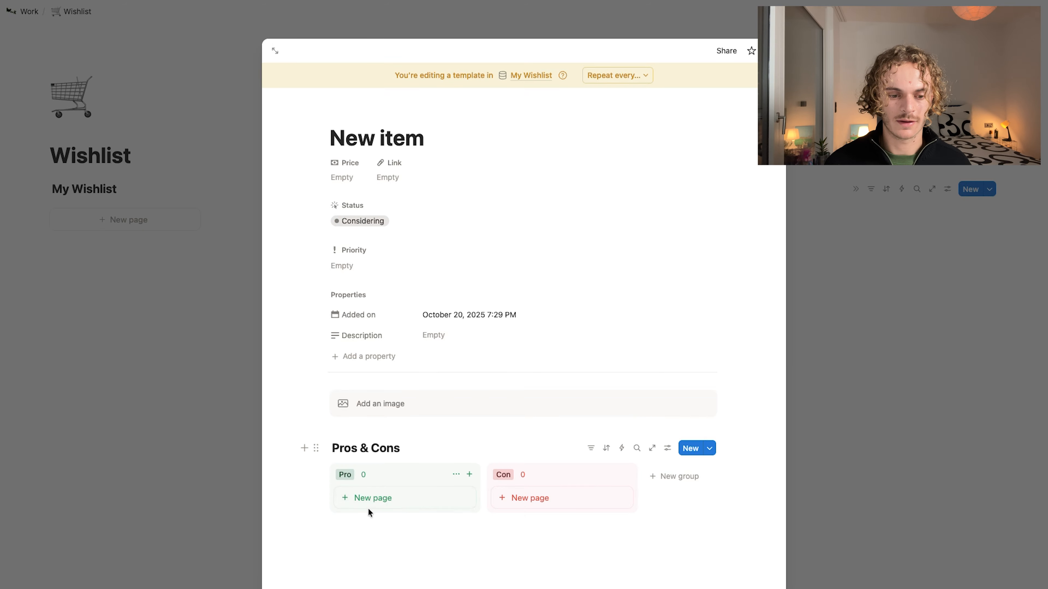
pyautogui.click(371, 500)
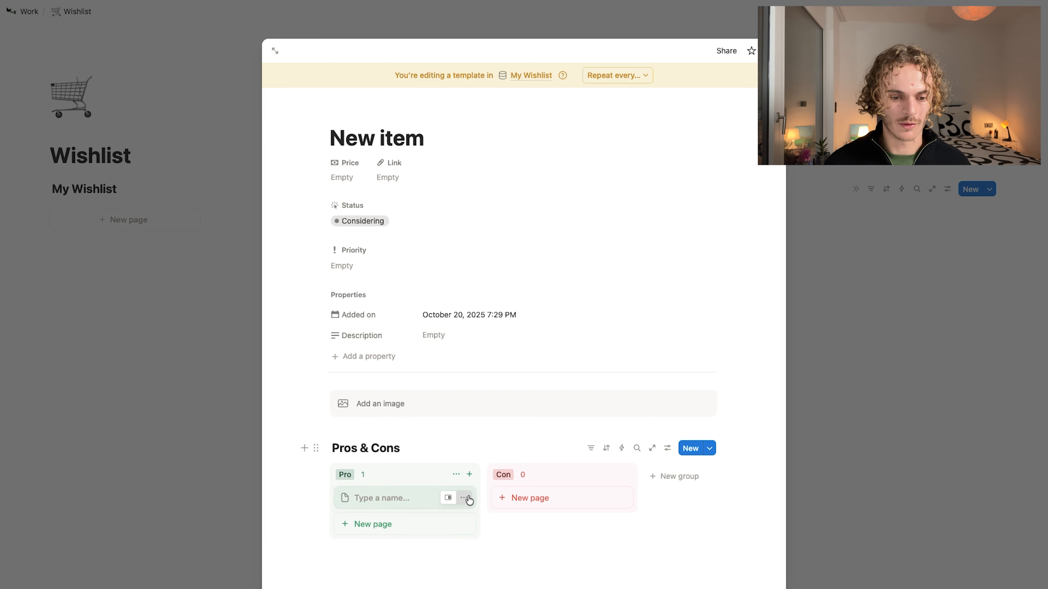
pyautogui.click(465, 498)
pyautogui.click(501, 588)
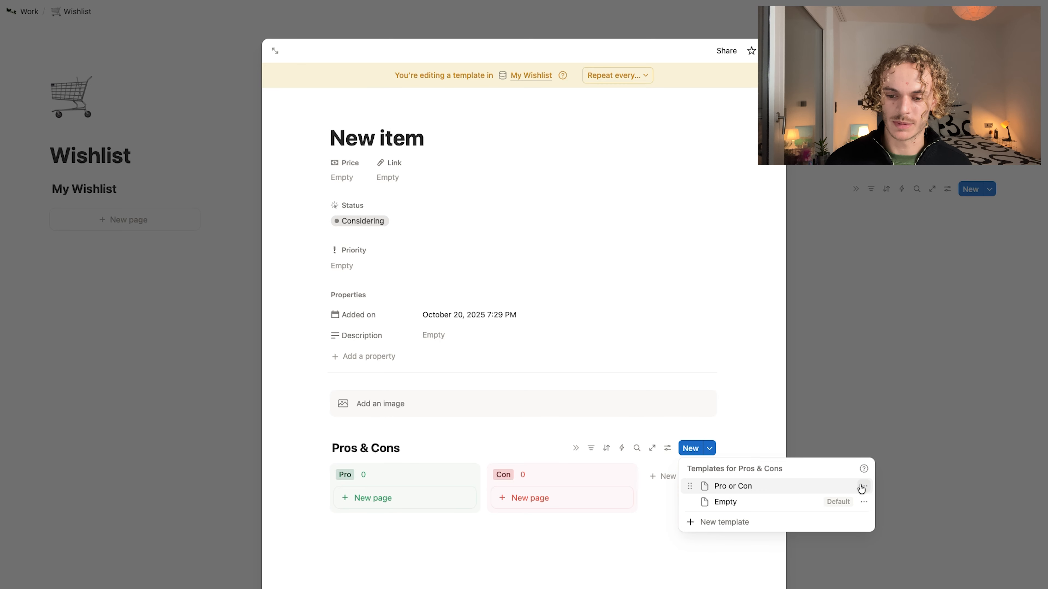
# - Set the Pro or Con template as the default for all views in Pros & Cons
pyautogui.click(863, 486)
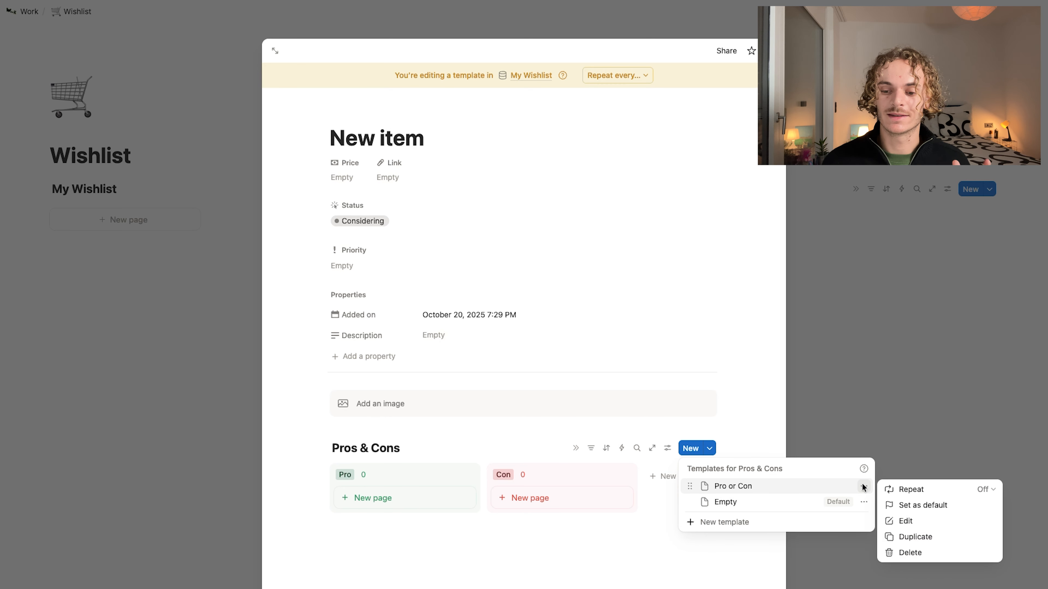
pyautogui.click(914, 505)
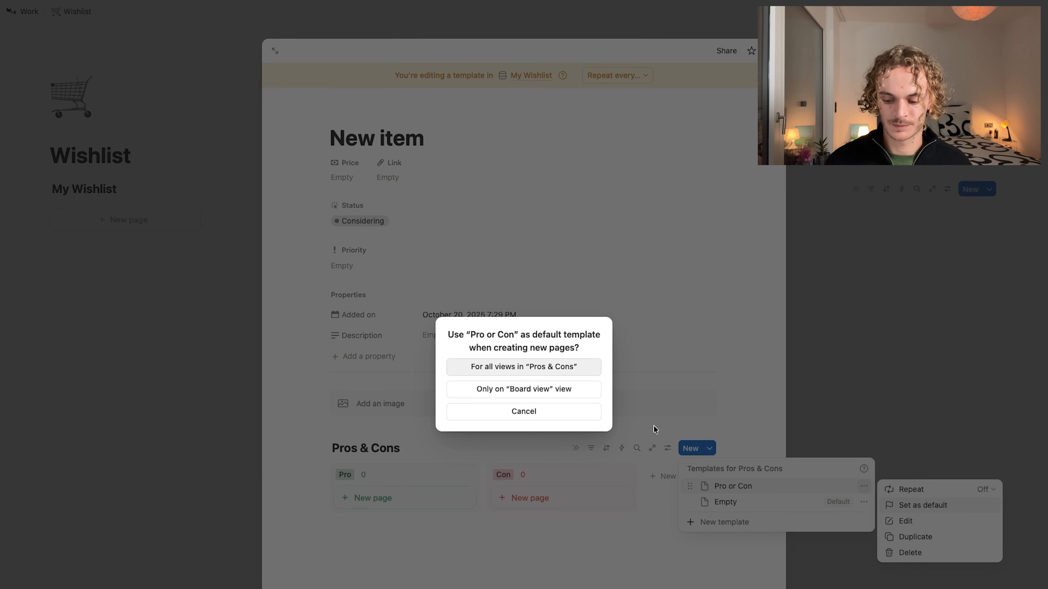
pyautogui.press('Return')
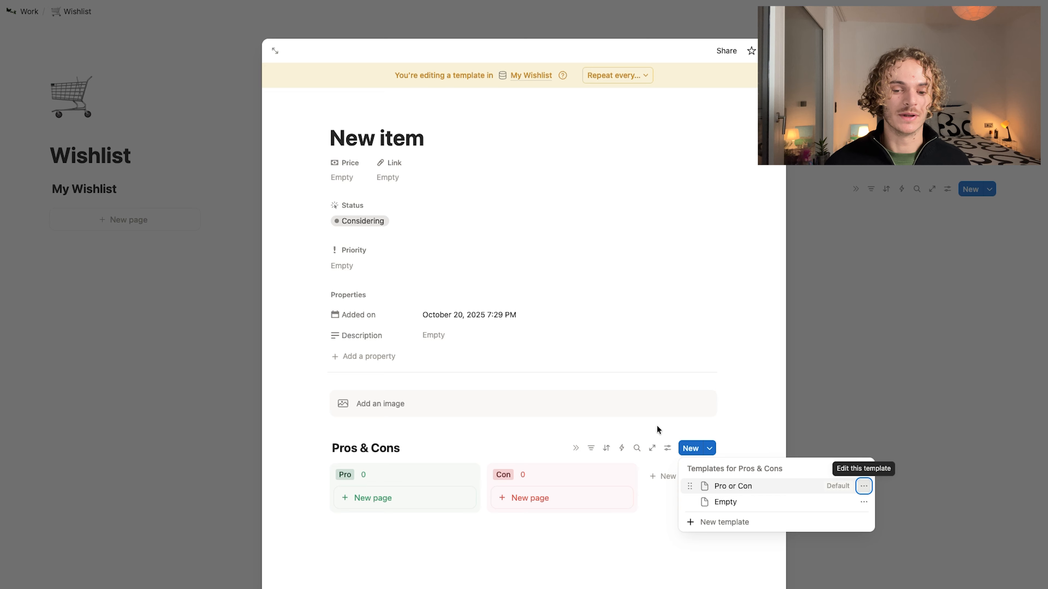
# - Open the Pro or Con template of Pros & Cons for editing and close it again
pyautogui.click(860, 488)
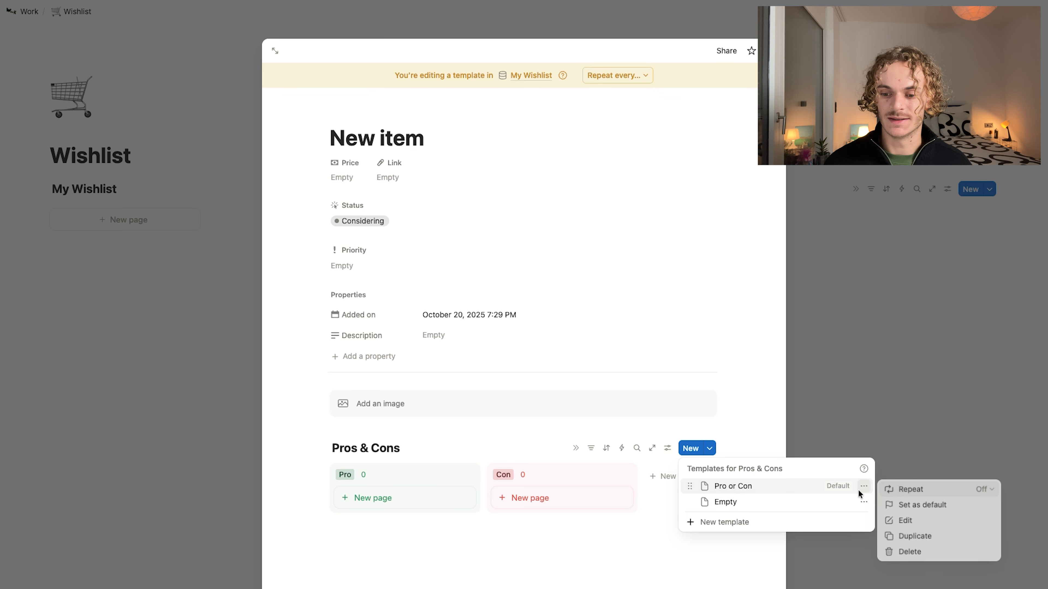
pyautogui.click(903, 520)
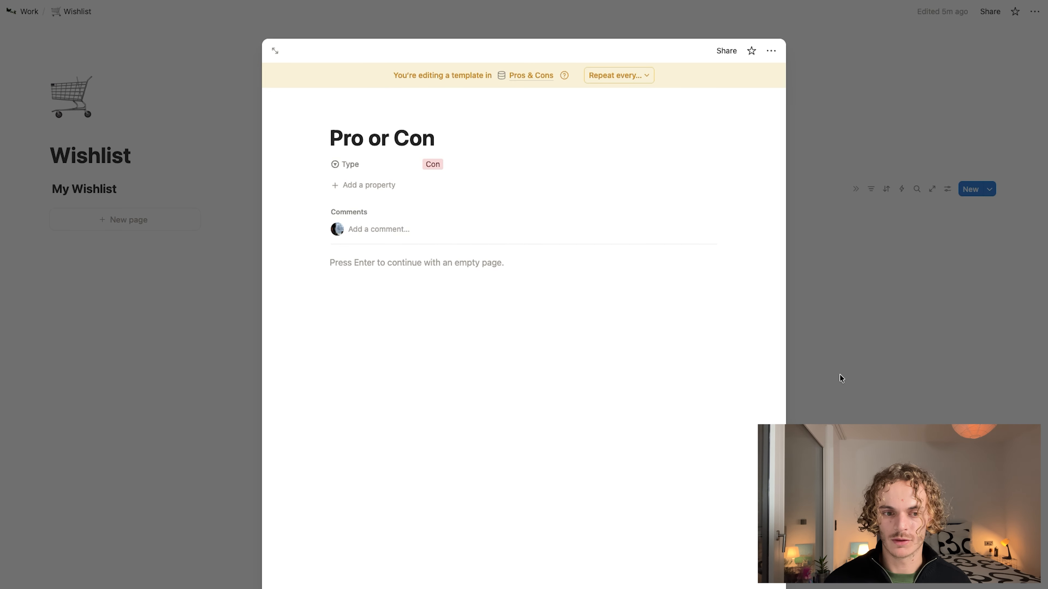
pyautogui.click(825, 385)
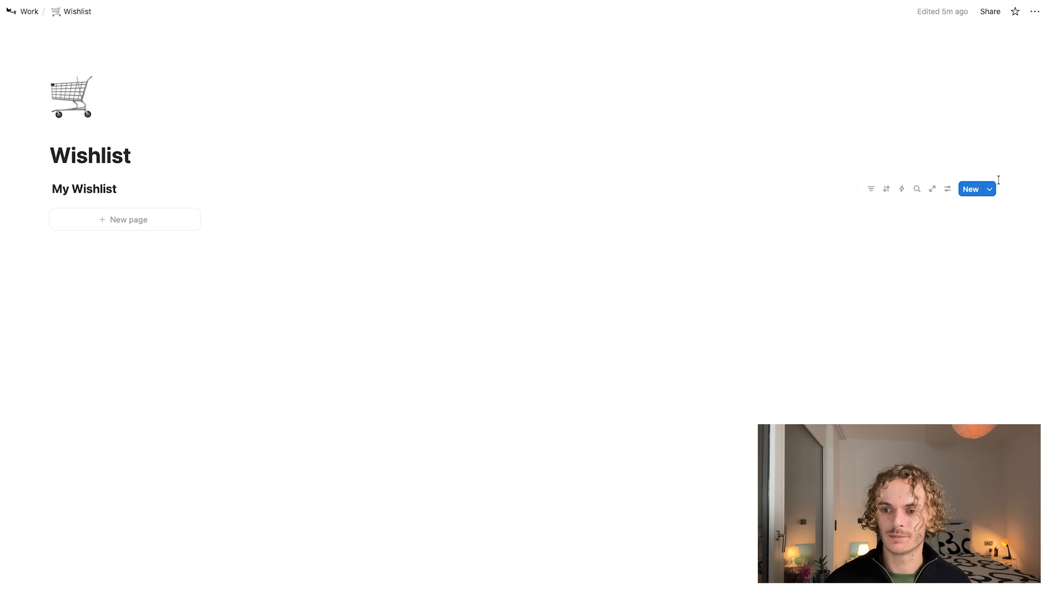
# - Reopen the New item template of My Wishlist for editing and add a card to the Pro group of its board
pyautogui.click(990, 189)
pyautogui.click(1032, 227)
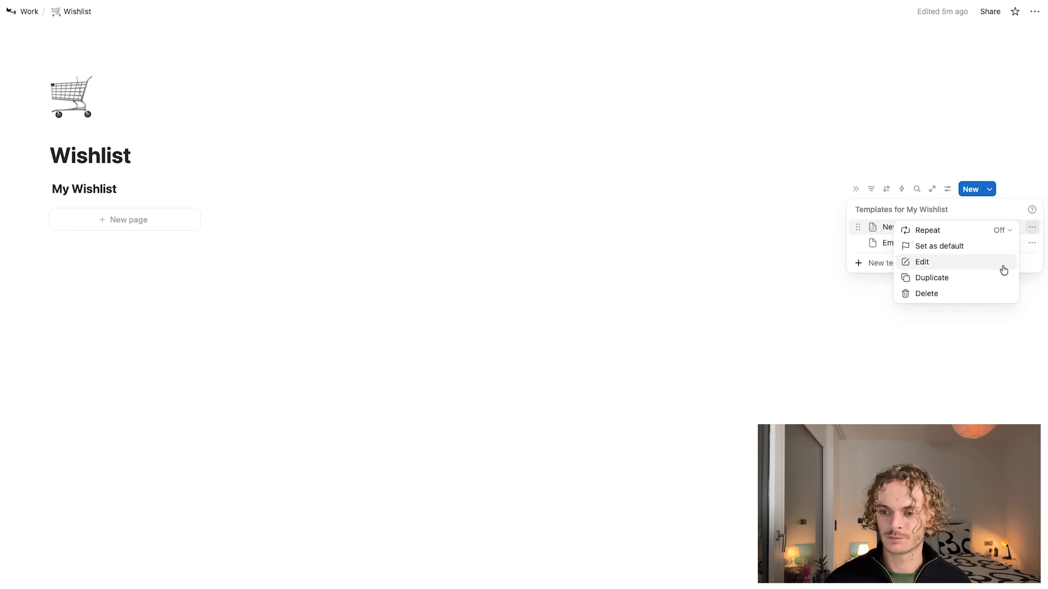
pyautogui.click(960, 266)
pyautogui.click(384, 499)
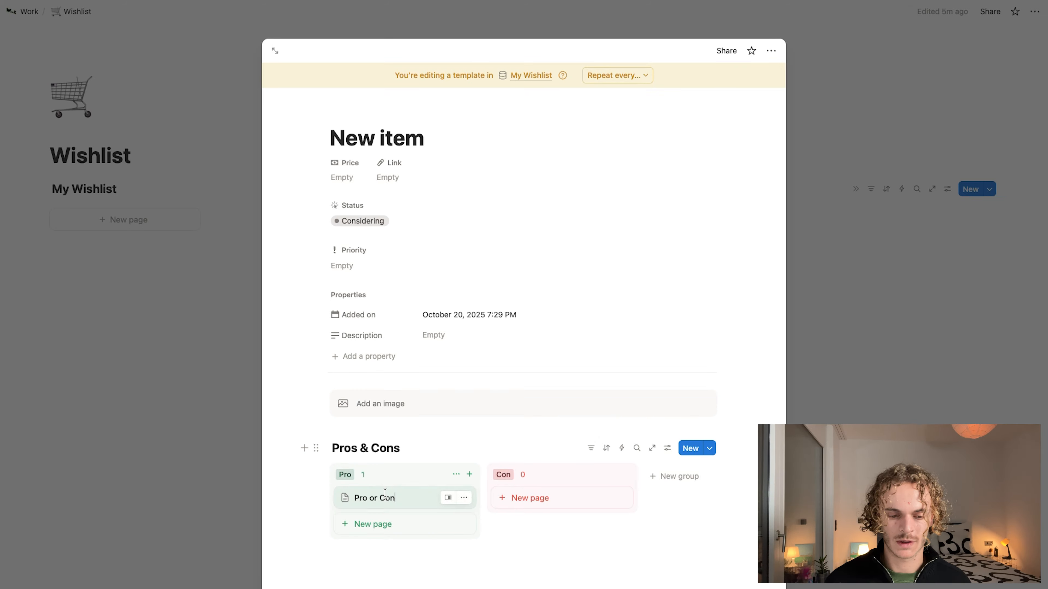
# - Turn off the page icon on the cards of the Pros & Cons board
pyautogui.click(666, 447)
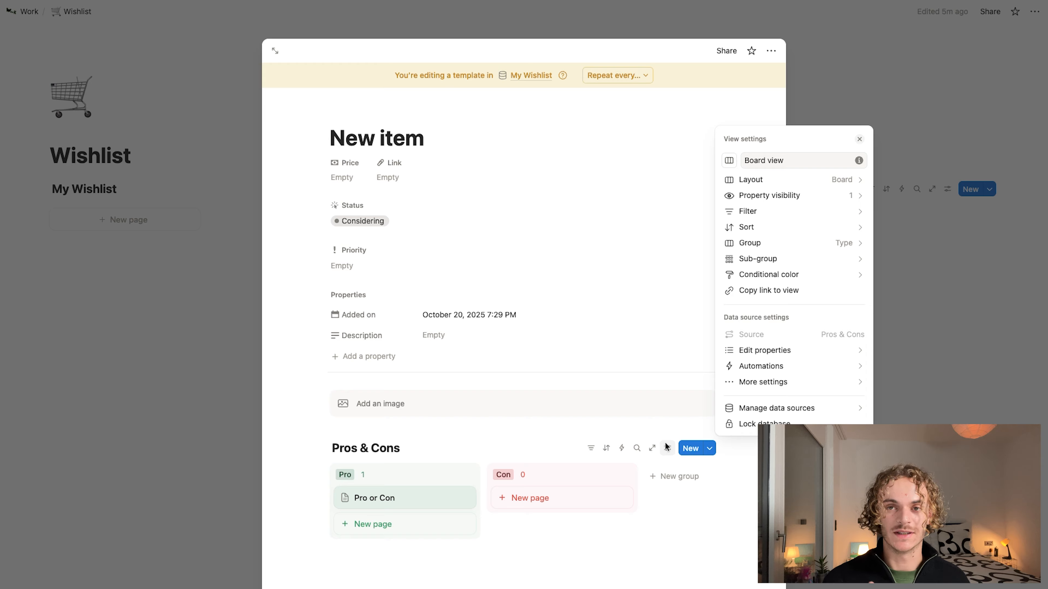
pyautogui.click(821, 181)
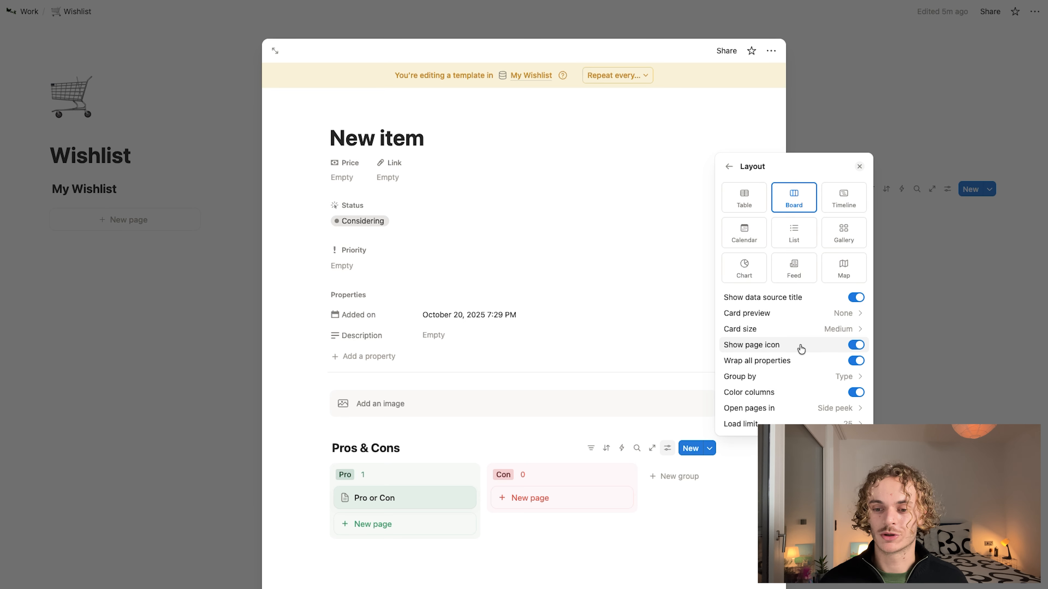
pyautogui.click(852, 343)
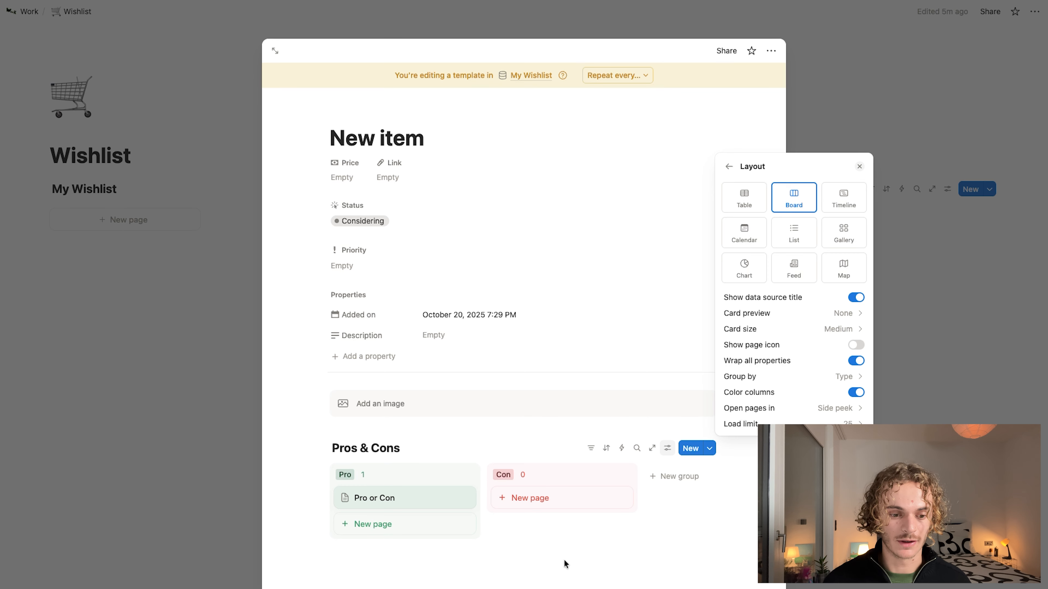
pyautogui.click(564, 538)
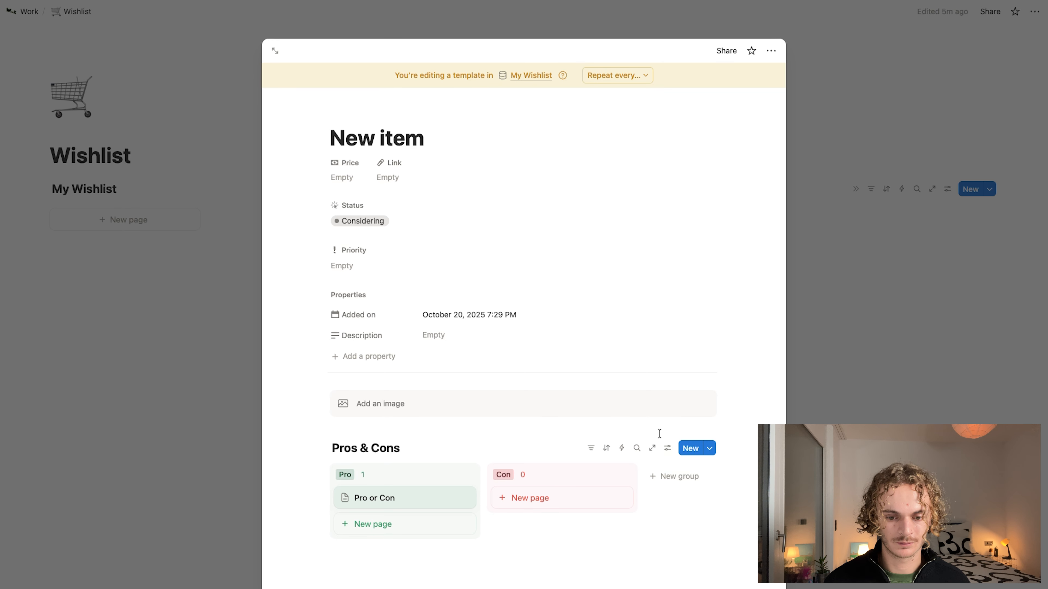
# - Set the card size of the Pros & Cons board to Large
pyautogui.click(667, 448)
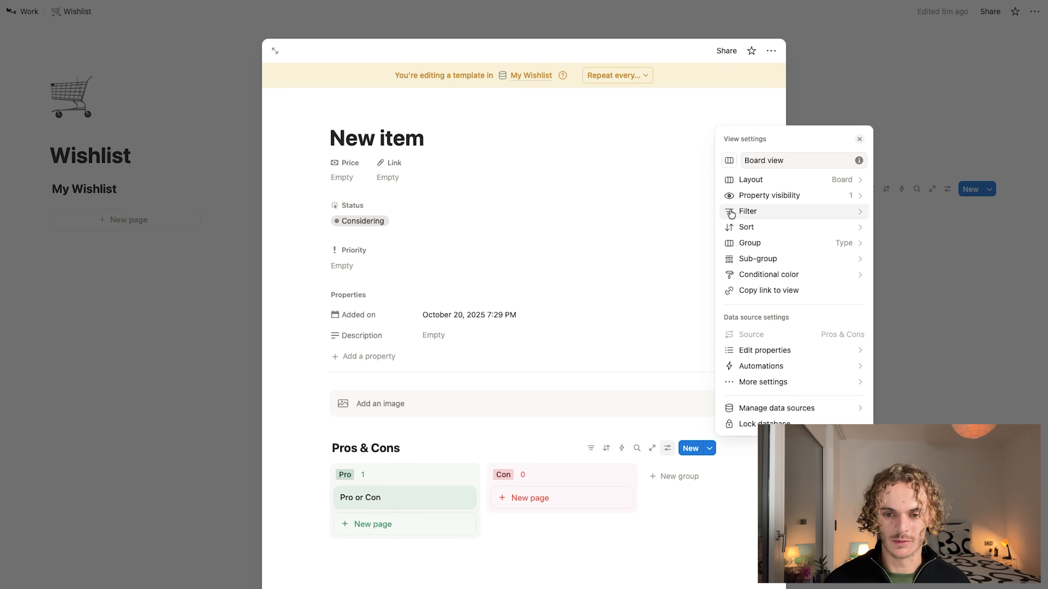
pyautogui.click(769, 179)
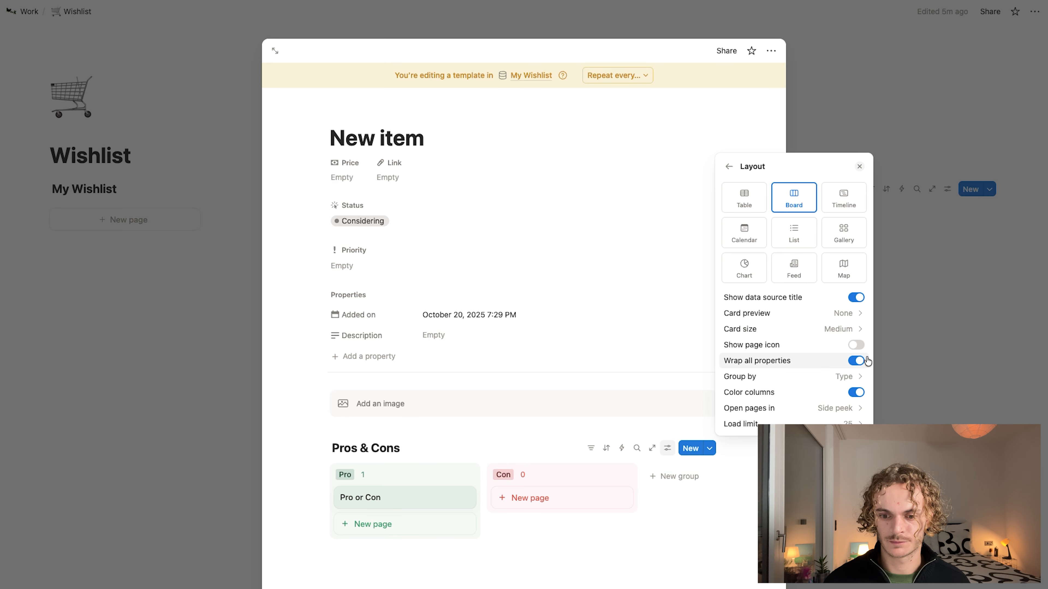
pyautogui.click(841, 329)
pyautogui.click(825, 375)
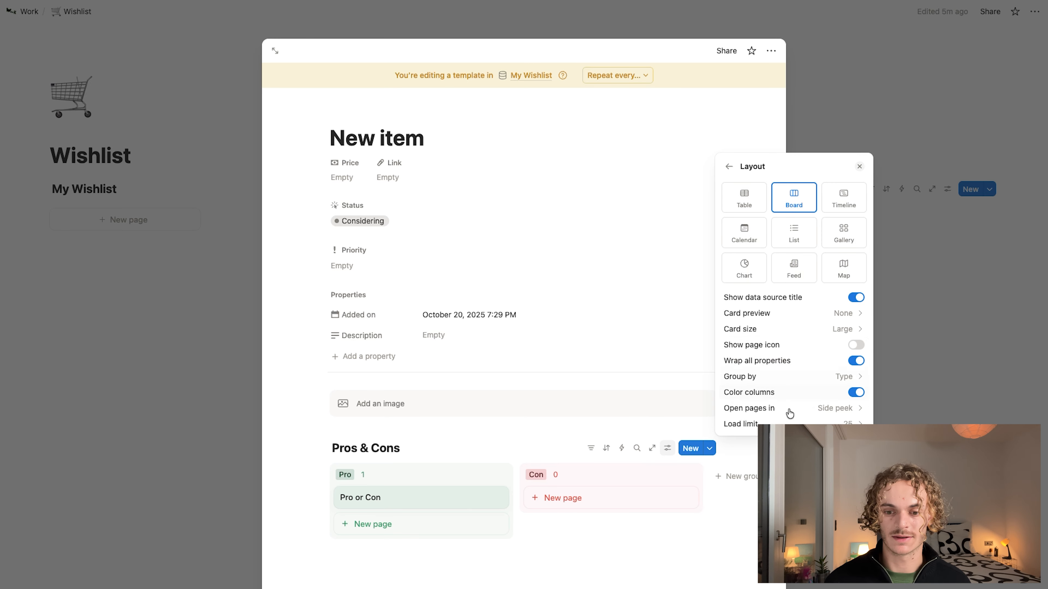
pyautogui.click(658, 533)
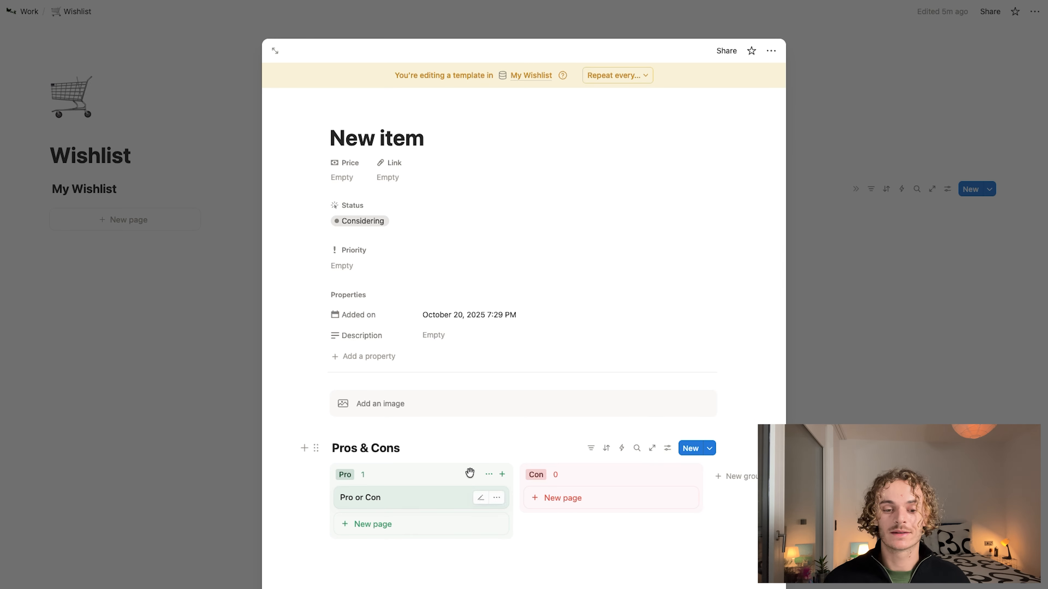
# - Delete the Pro or Con card from the Pro group and close the New item template
pyautogui.click(496, 497)
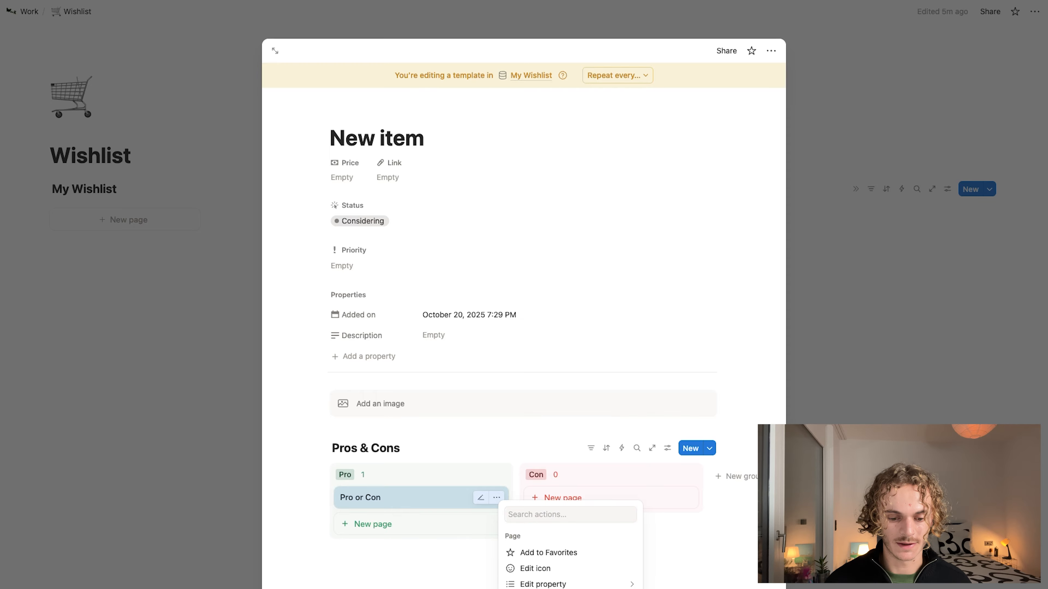
pyautogui.press('Delete')
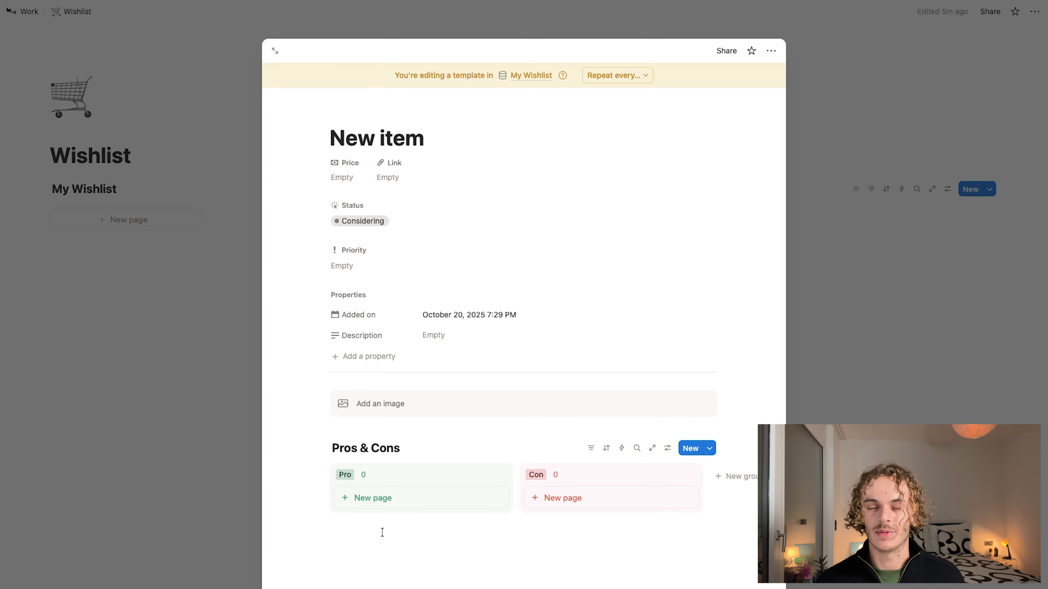
pyautogui.click(192, 470)
# - Create a new item in My Wishlist and add a Pro card titled Cheap to its Pros & Cons board
pyautogui.click(143, 223)
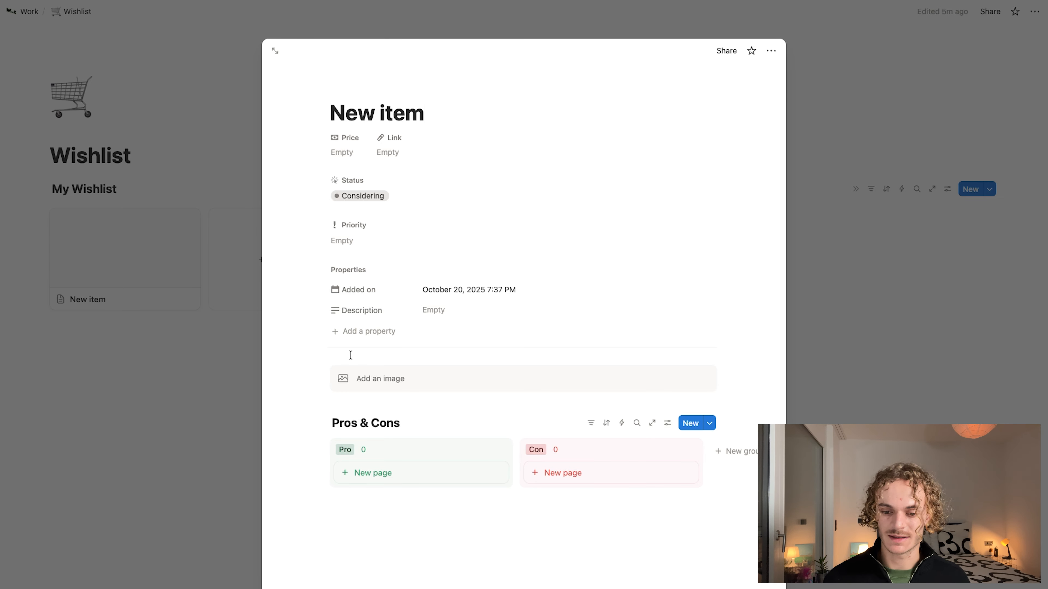
pyautogui.click(416, 479)
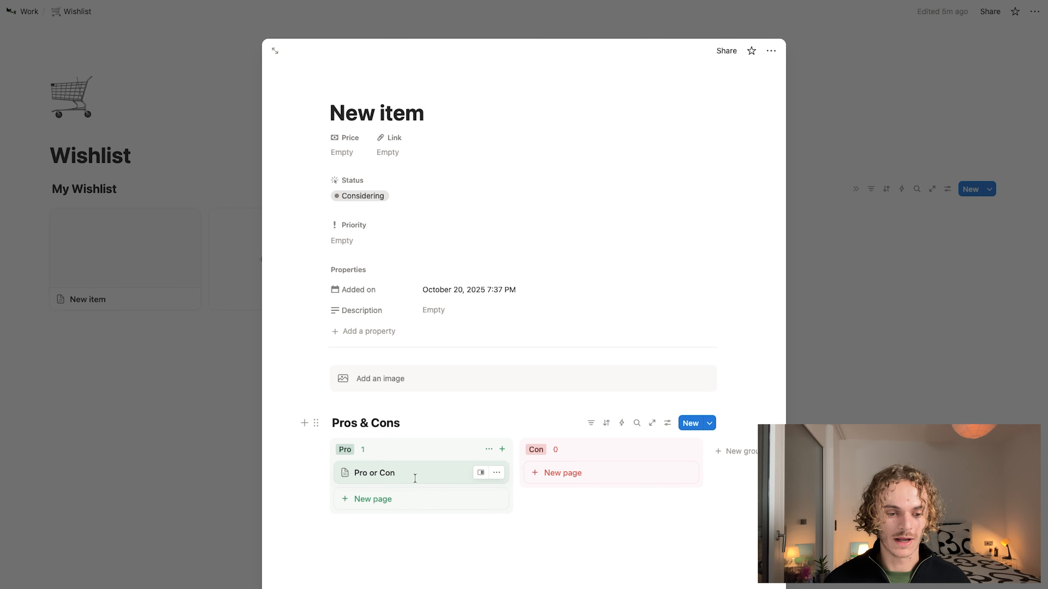
pyautogui.moveTo(415, 479); pyautogui.dragTo(284, 471)
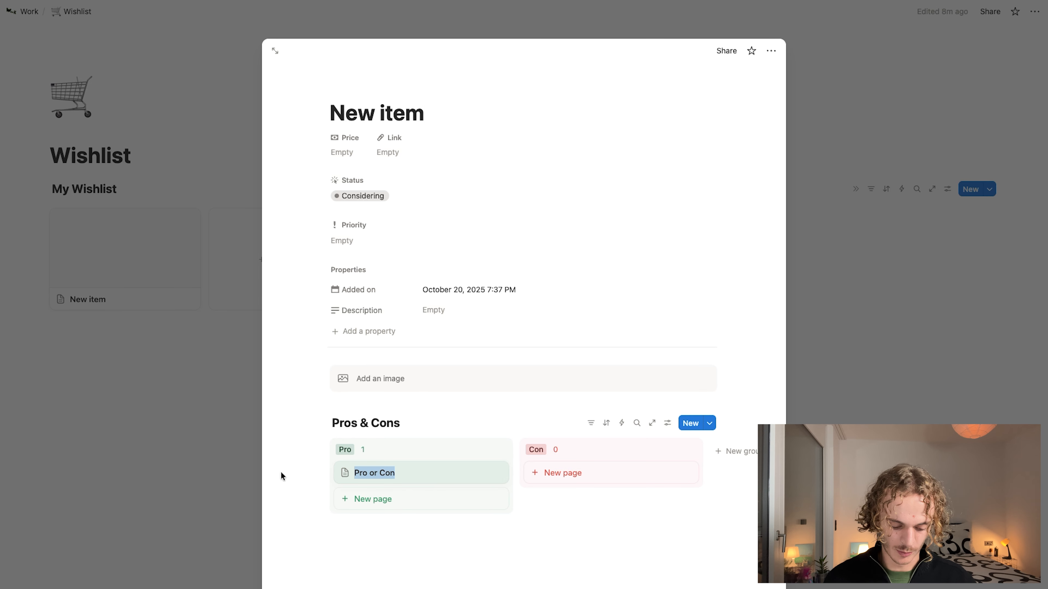
pyautogui.write('Cheap')
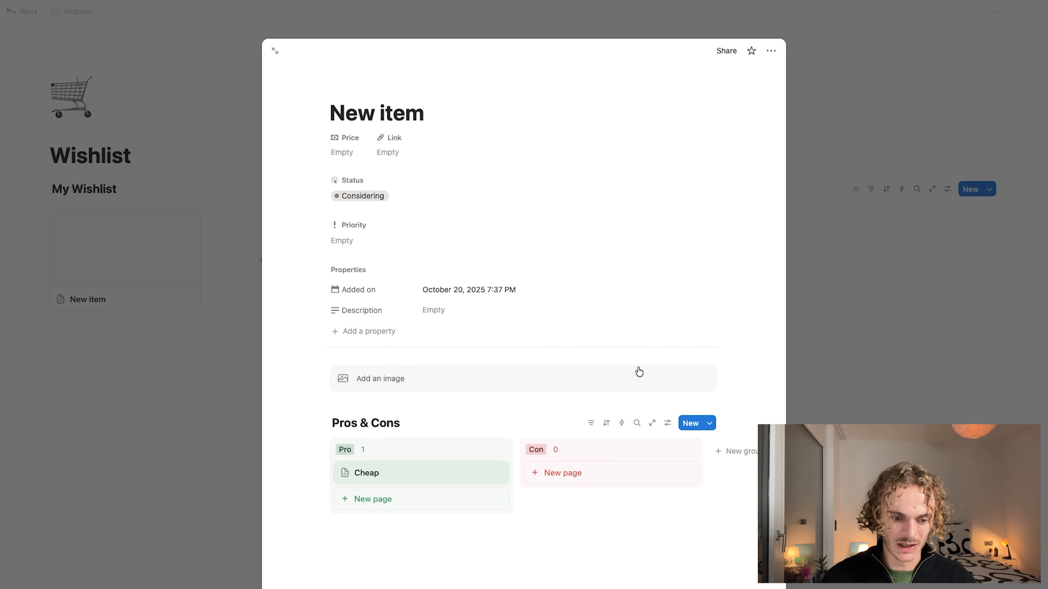
# - Add a Con card titled Not convenient to the new item's board and start another card beneath it
pyautogui.click(566, 482)
pyautogui.moveTo(590, 473); pyautogui.dragTo(435, 469)
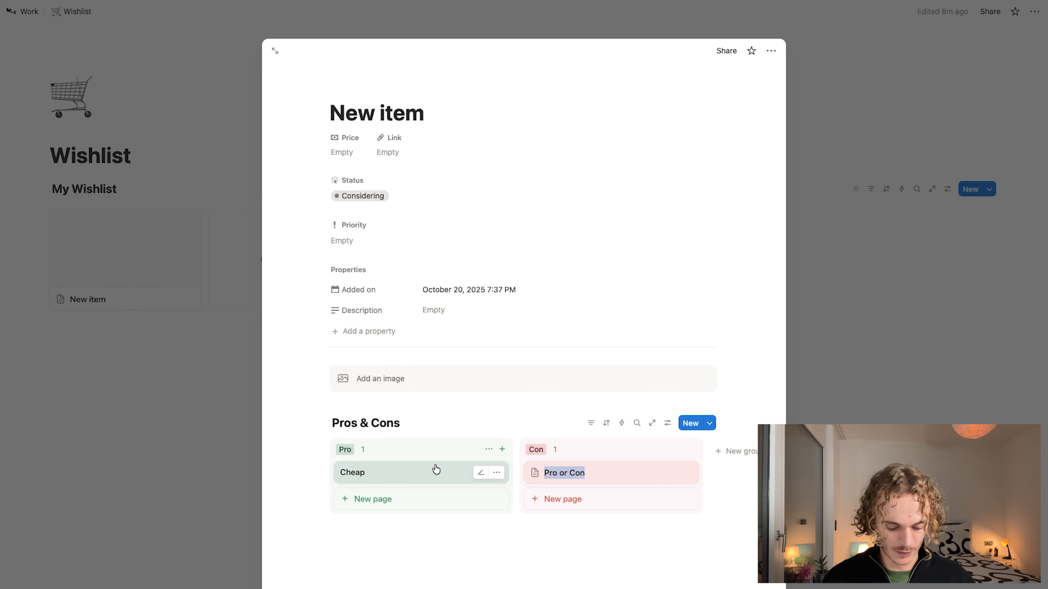
pyautogui.write('Not convenient')
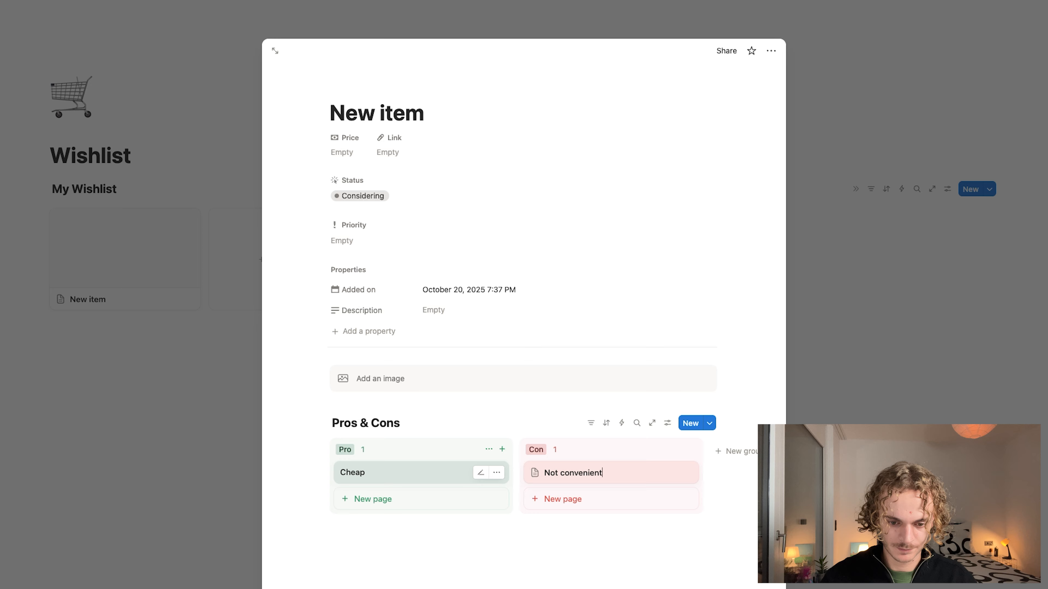
pyautogui.press('Return')
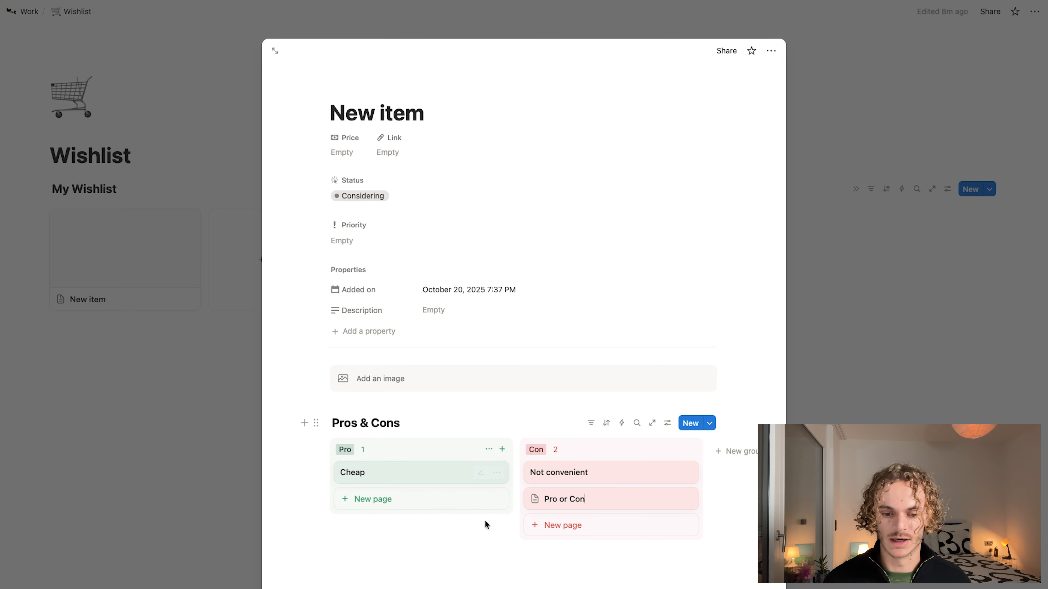
# - Close the new item and bring up the actions for its card in the My Wishlist gallery
pyautogui.click(248, 477)
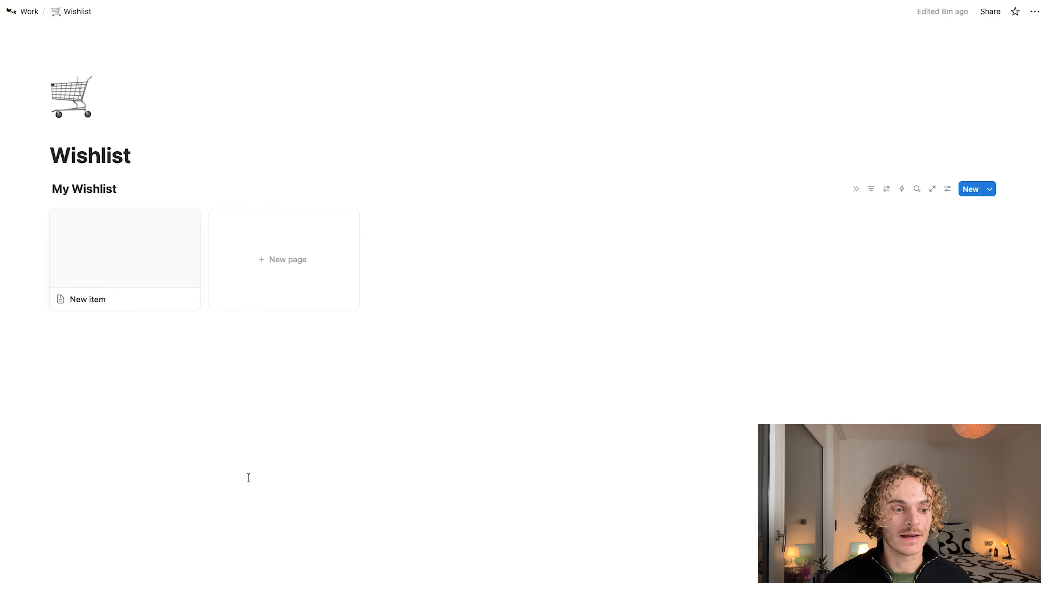
pyautogui.rightClick(151, 263)
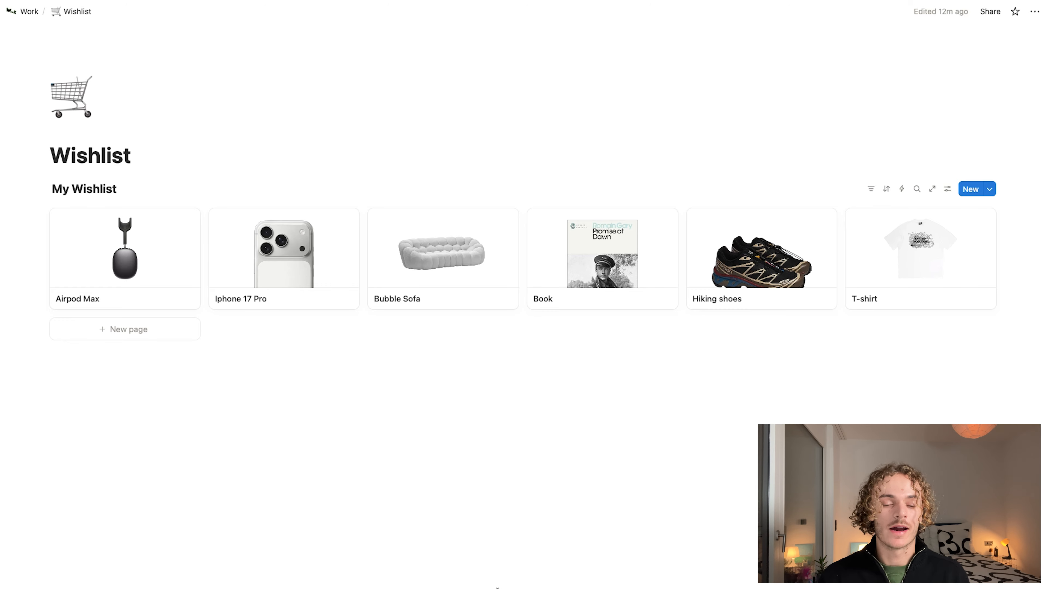
# - Reposition the preview images on the Hiking shoes and T-shirt cards in the My Wishlist gallery
pyautogui.click(784, 238)
pyautogui.click(920, 376)
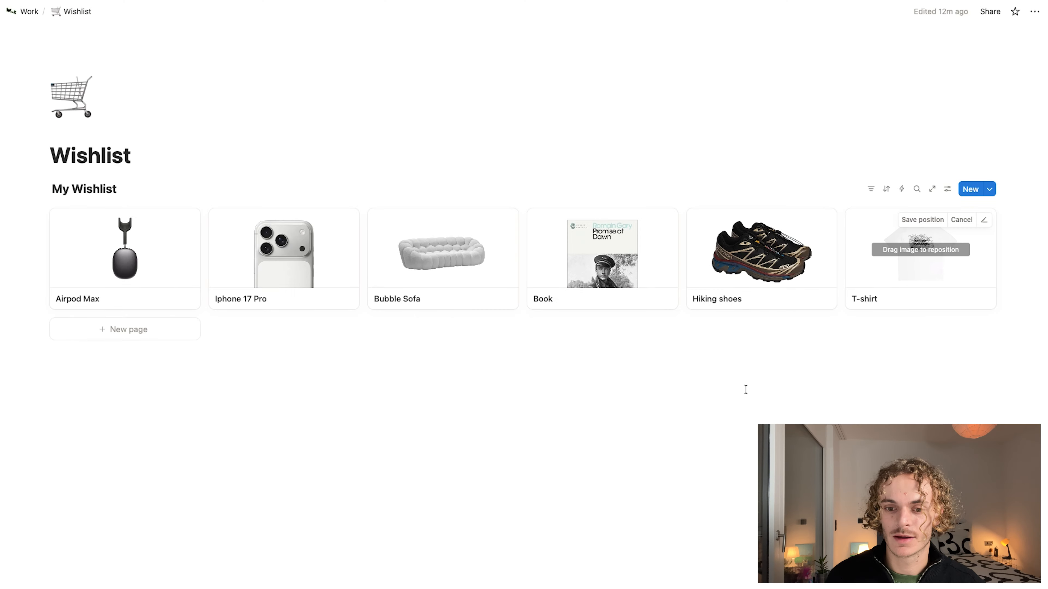
pyautogui.click(744, 390)
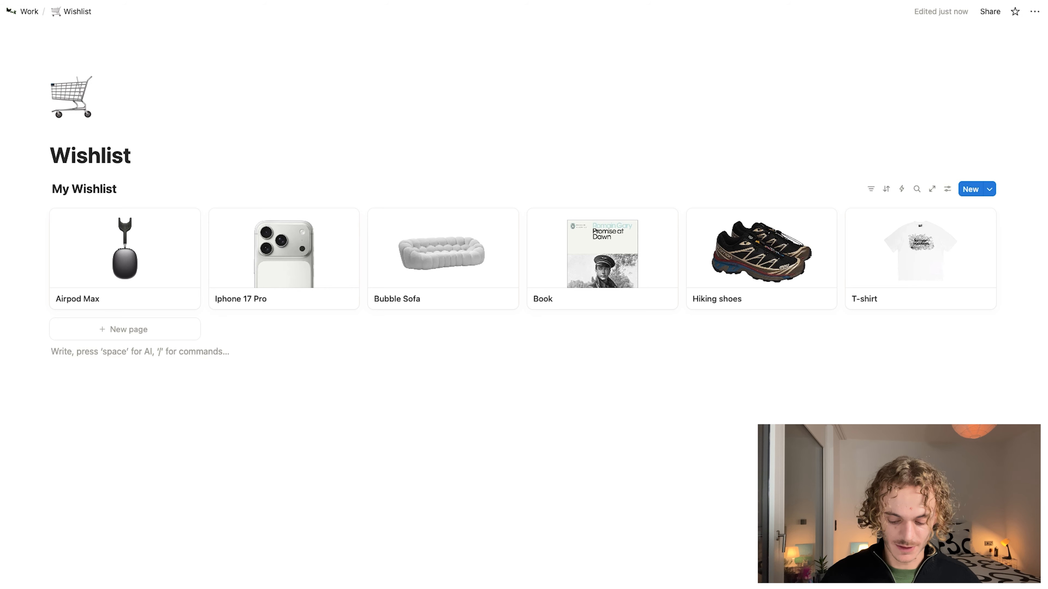
# - Insert a new gallery view database below My Wishlist, leaving an empty line between them
pyautogui.press('Return')
pyautogui.write('/')
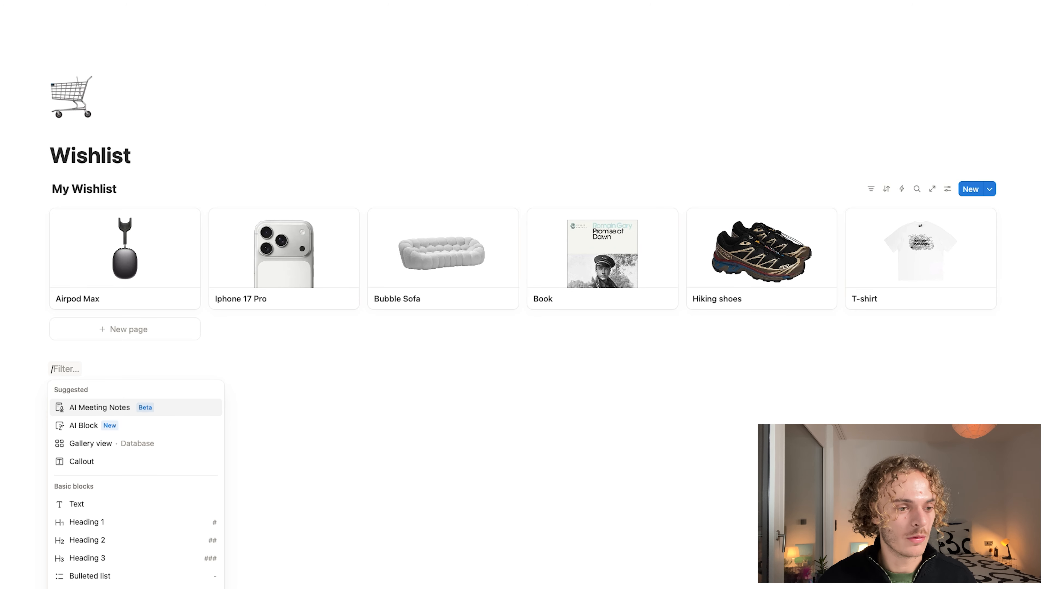
pyautogui.write('database')
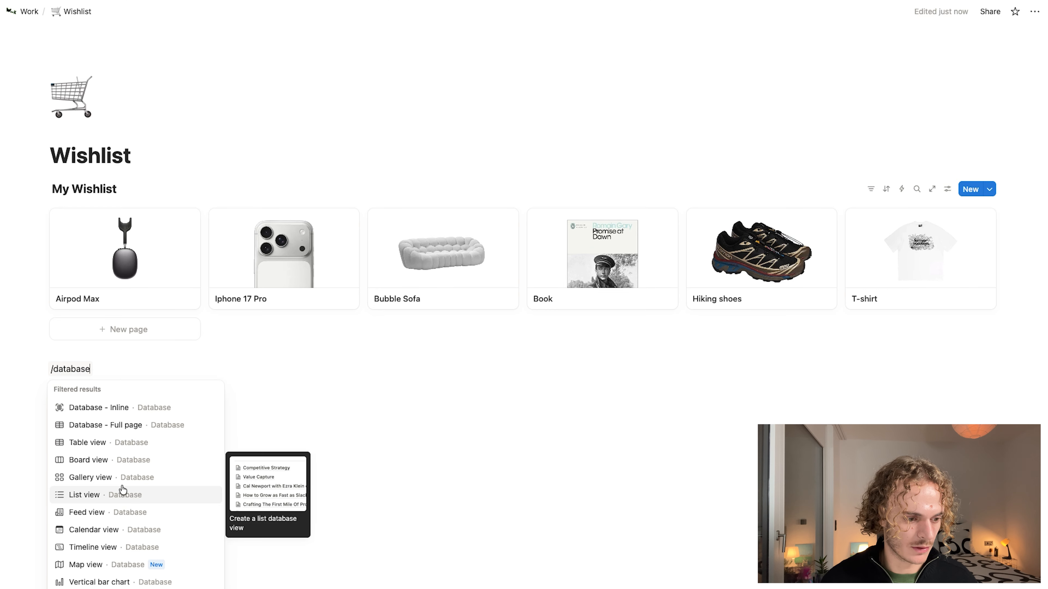
pyautogui.click(110, 478)
# - Name the new gallery database Categories
pyautogui.click(119, 370)
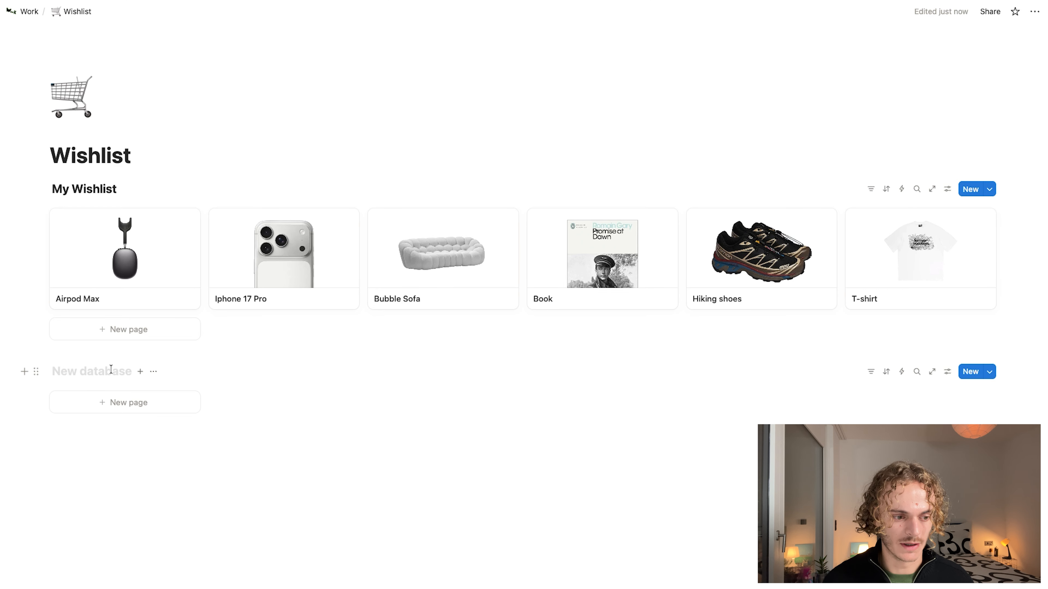
pyautogui.write('M')
pyautogui.press('BackSpace')
pyautogui.write('Cate')
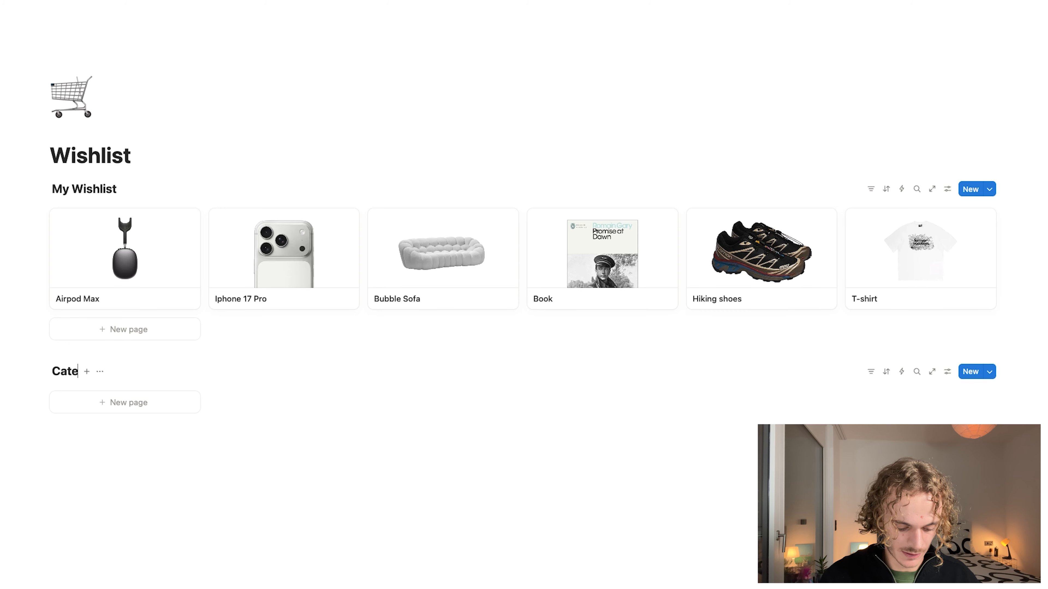
pyautogui.write('gorie')
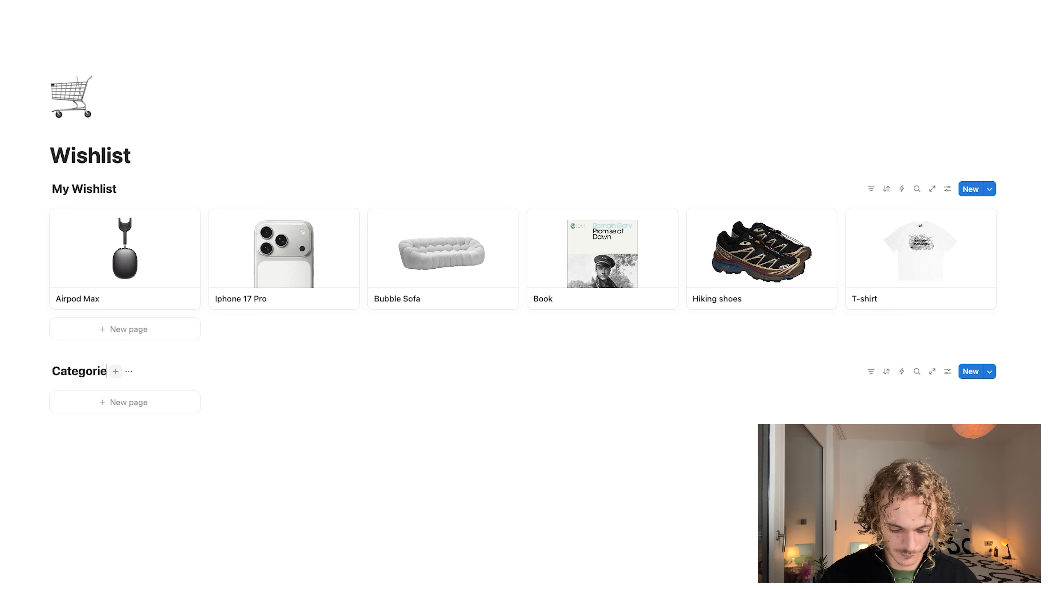
pyautogui.write('s.')
pyautogui.press('BackSpace')
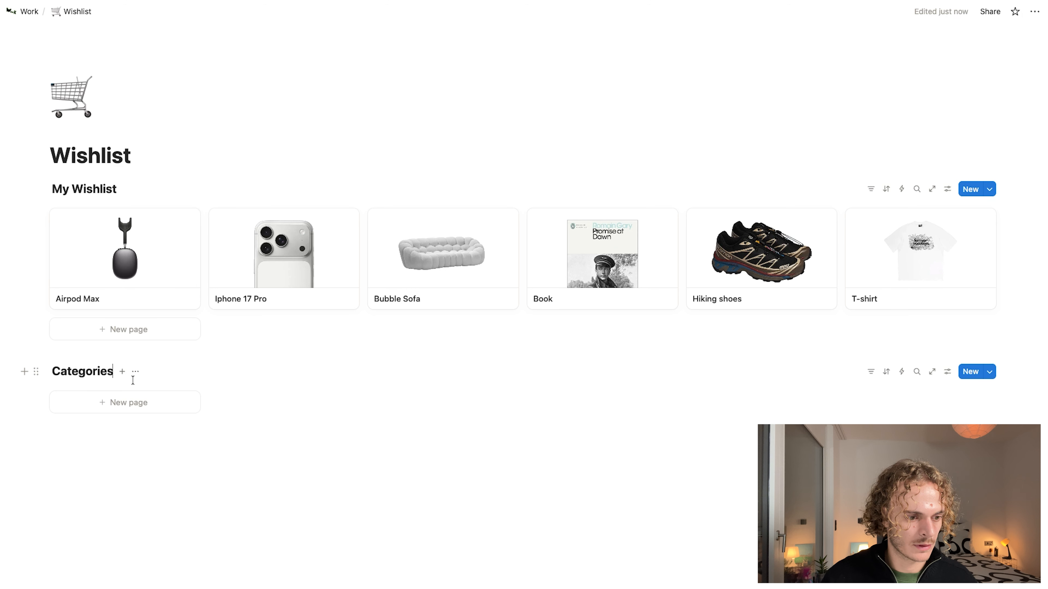
# - Try to move the Categories database beside My Wishlist and undo the move
pyautogui.click(101, 420)
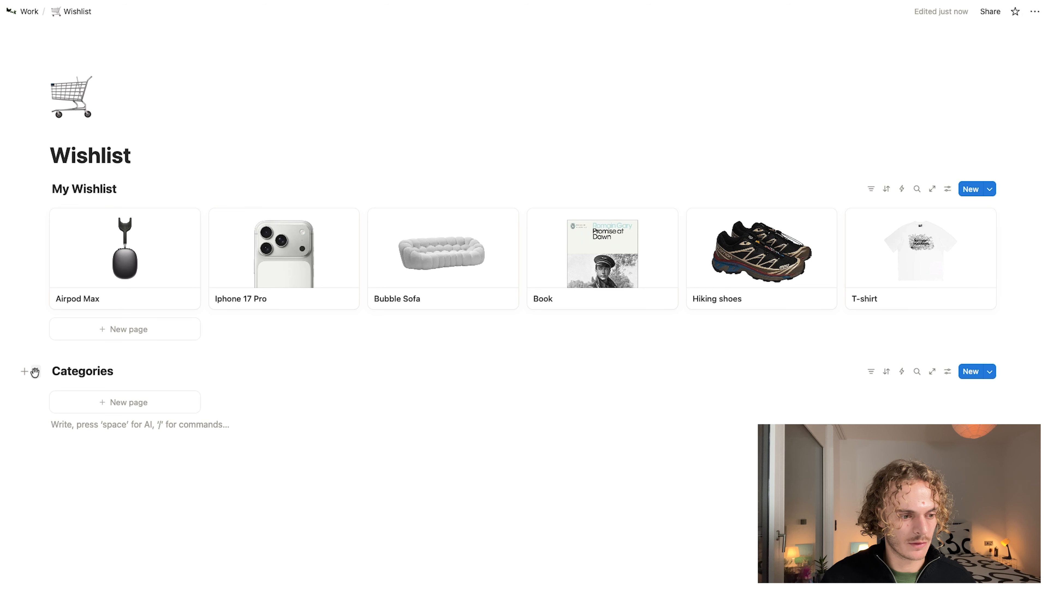
pyautogui.moveTo(1030, 219); pyautogui.dragTo(1009, 227)
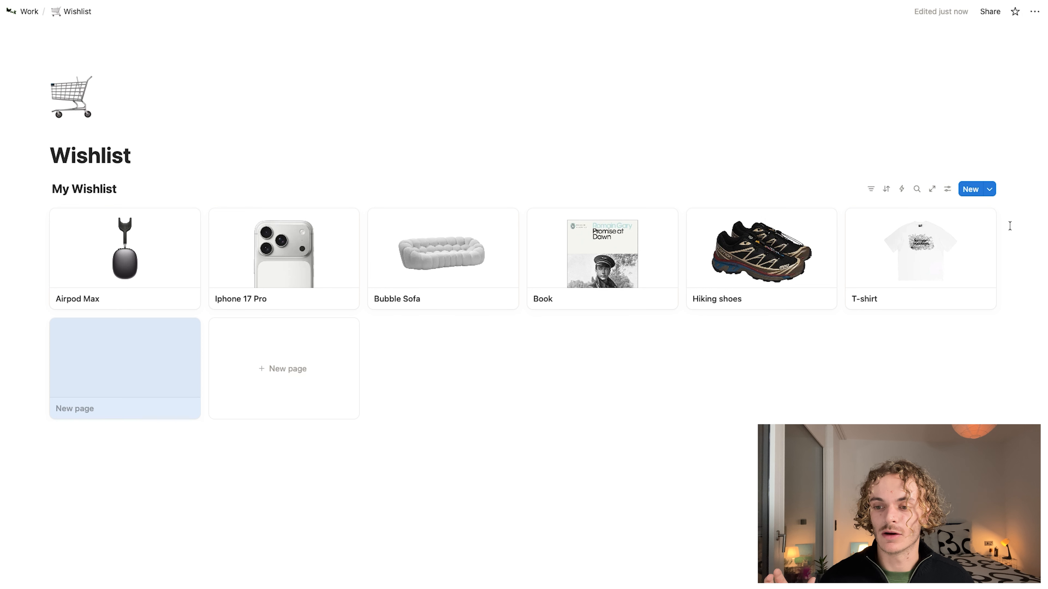
pyautogui.press('super+z')
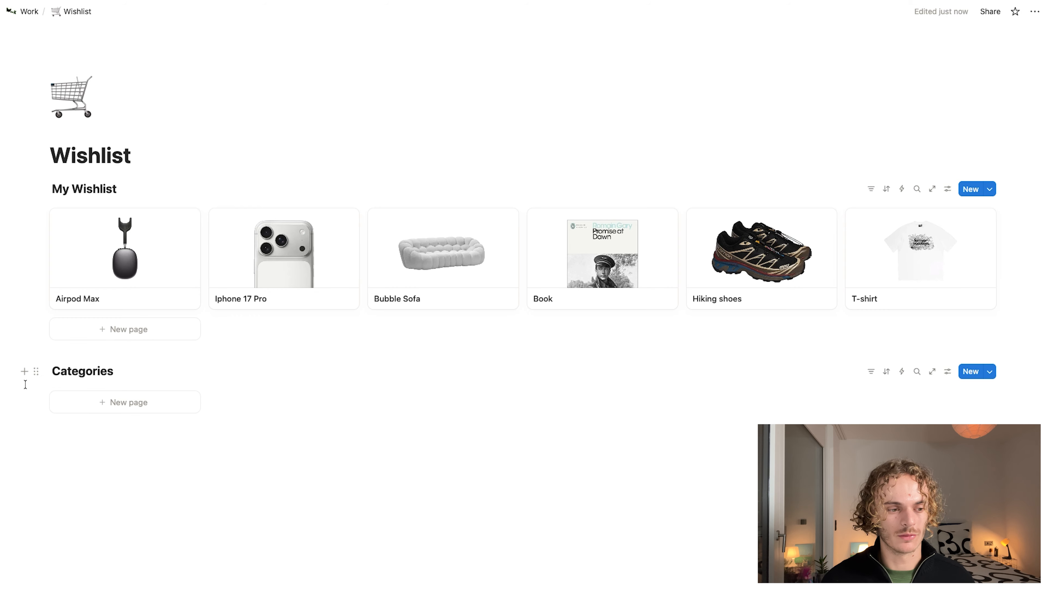
# - Place the Categories database beside My Wishlist and widen the My Wishlist column to about three quarters of the page width
pyautogui.moveTo(1046, 264); pyautogui.dragTo(1001, 252)
pyautogui.press('super+z')
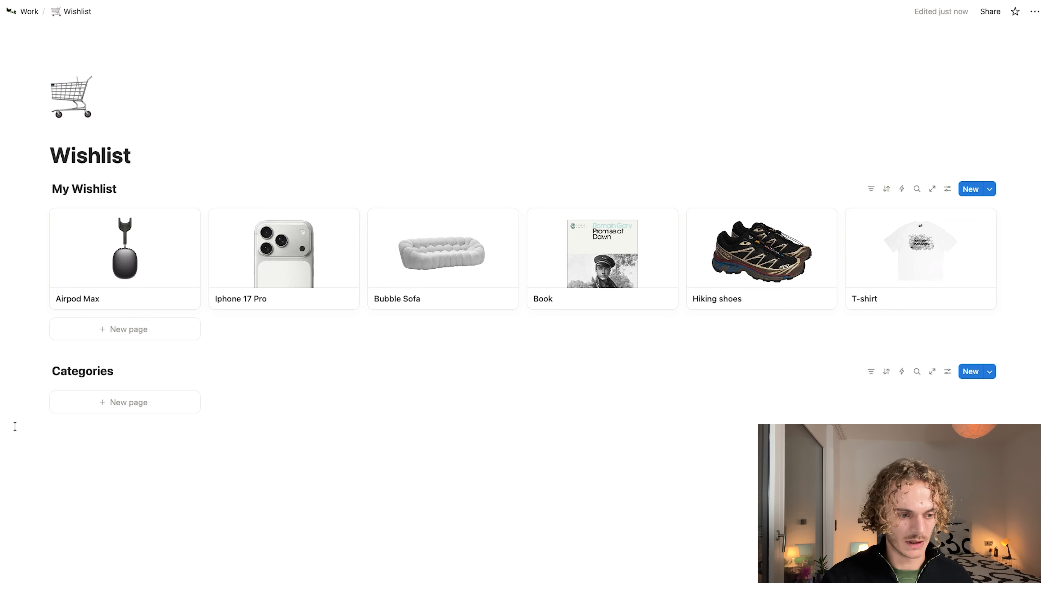
pyautogui.moveTo(36, 371); pyautogui.dragTo(1033, 181)
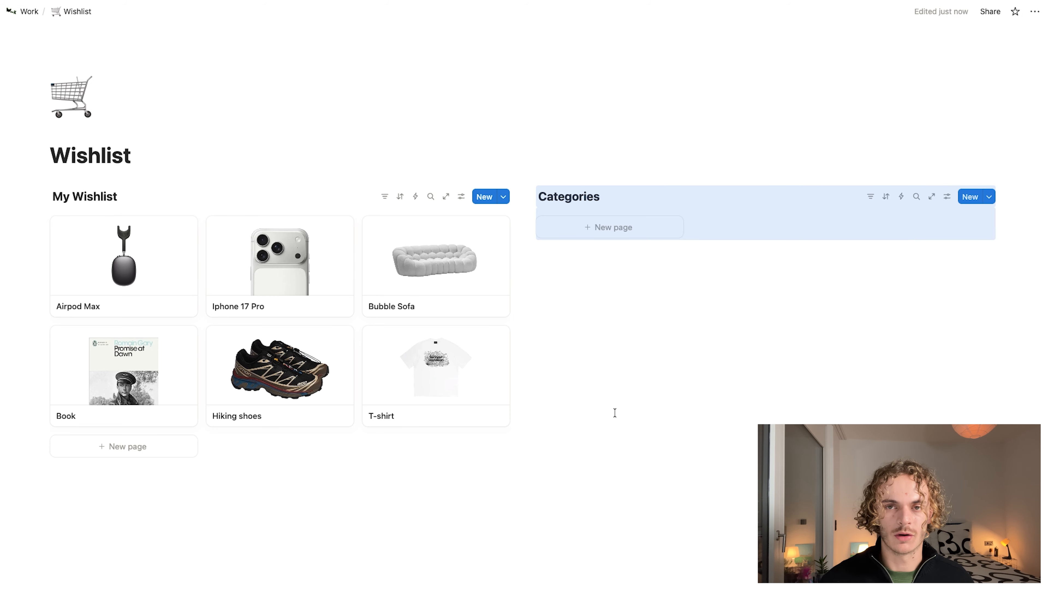
pyautogui.moveTo(522, 265); pyautogui.dragTo(761, 265)
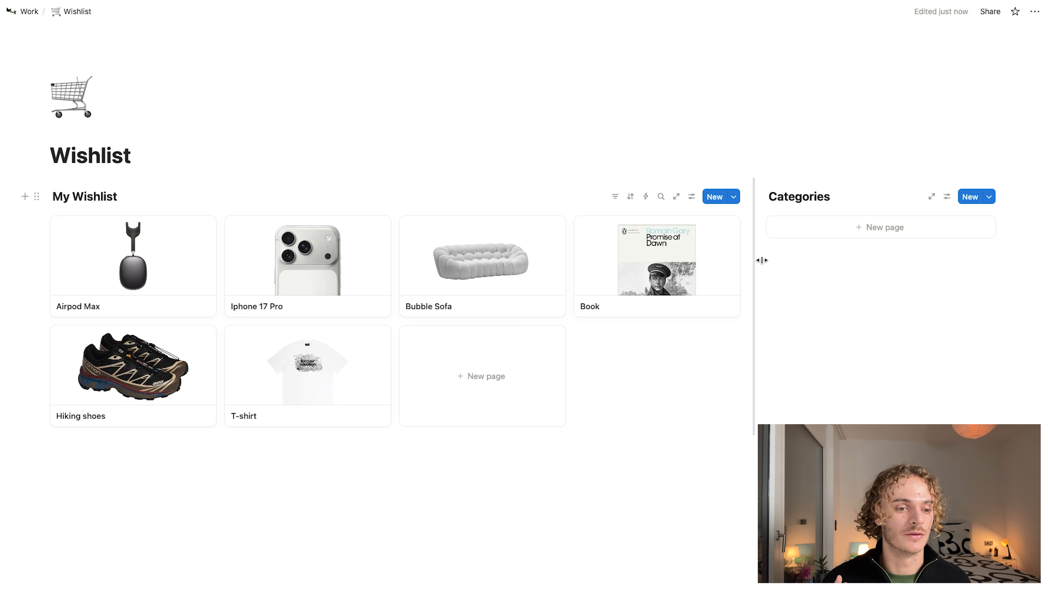
# - Show the Price, Link and Status properties on the My Wishlist gallery cards
pyautogui.click(691, 197)
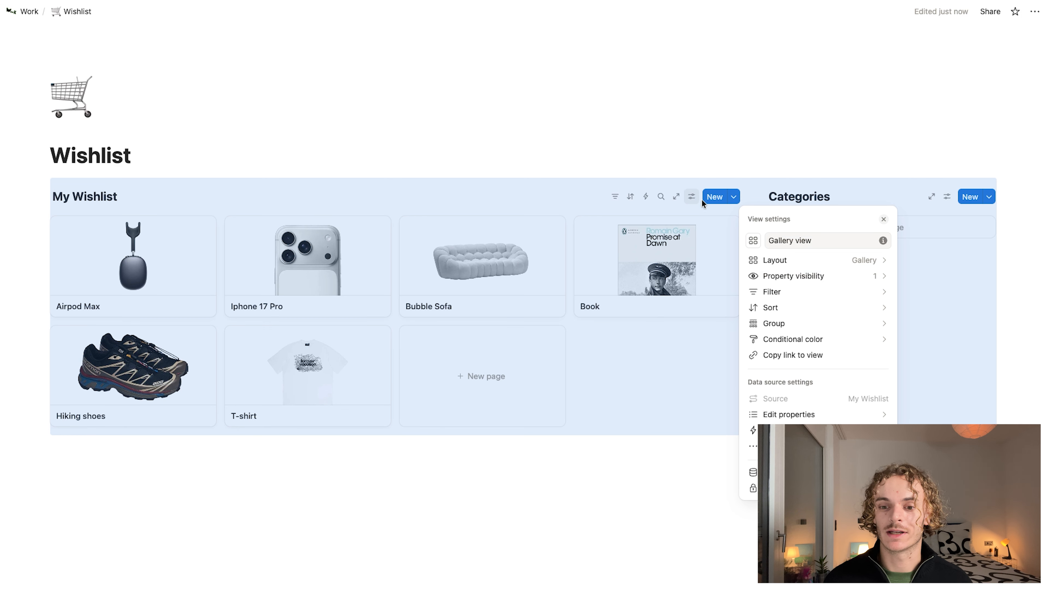
pyautogui.click(797, 276)
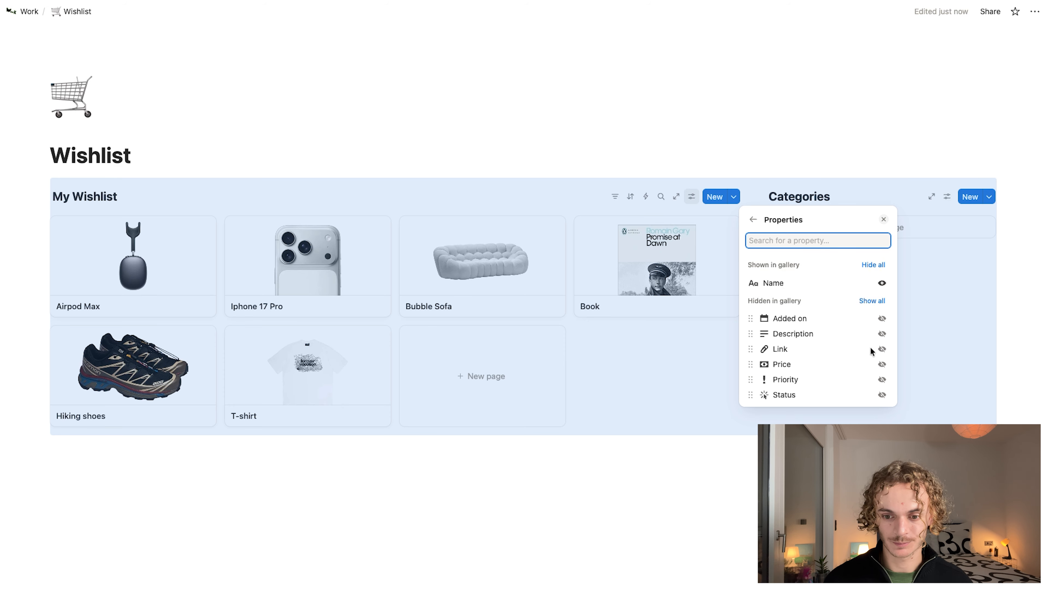
pyautogui.click(881, 365)
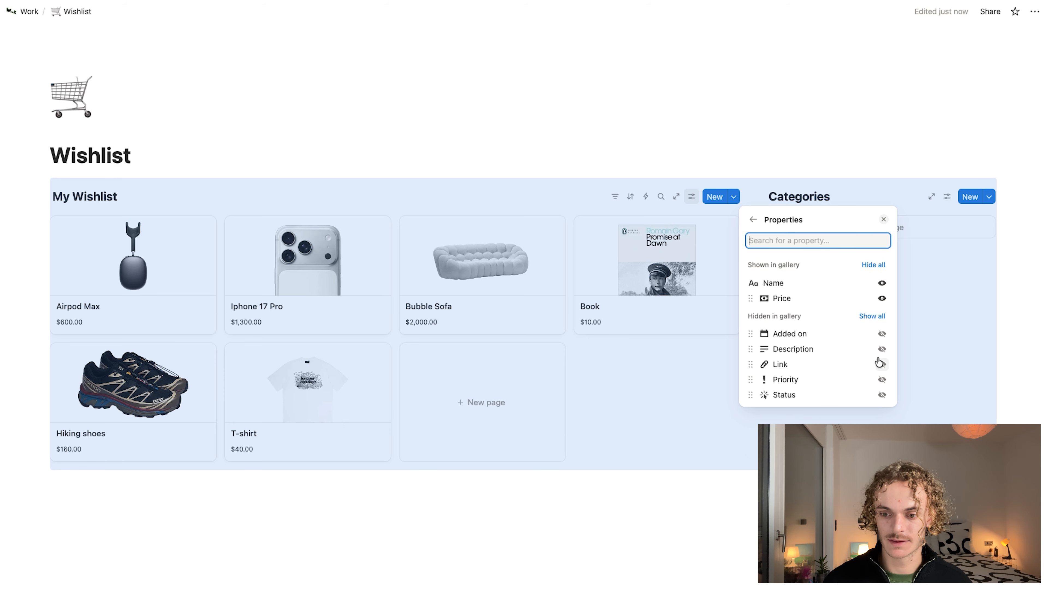
pyautogui.click(881, 365)
pyautogui.click(881, 395)
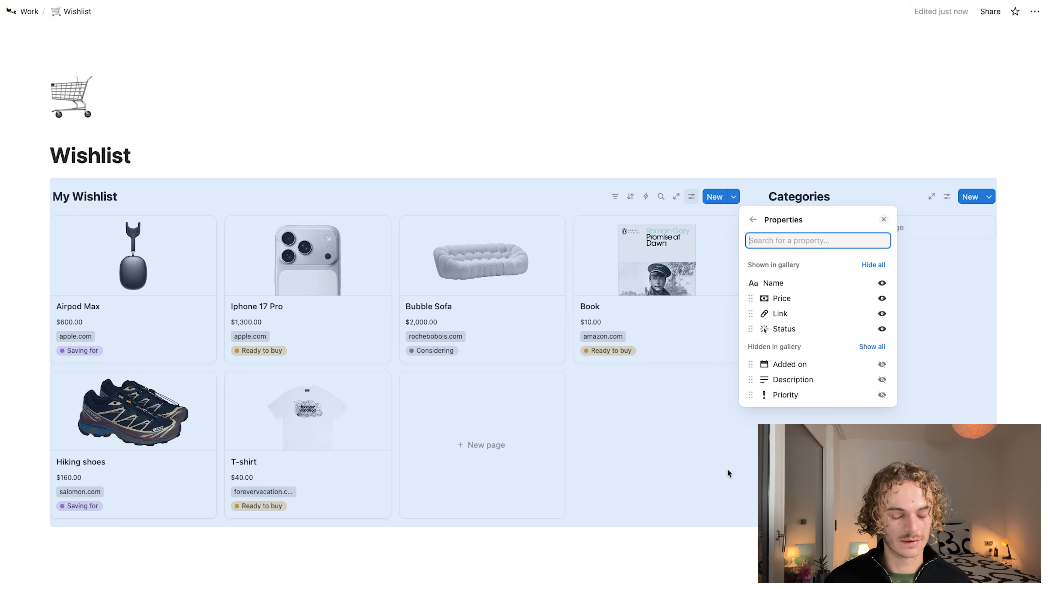
pyautogui.click(728, 490)
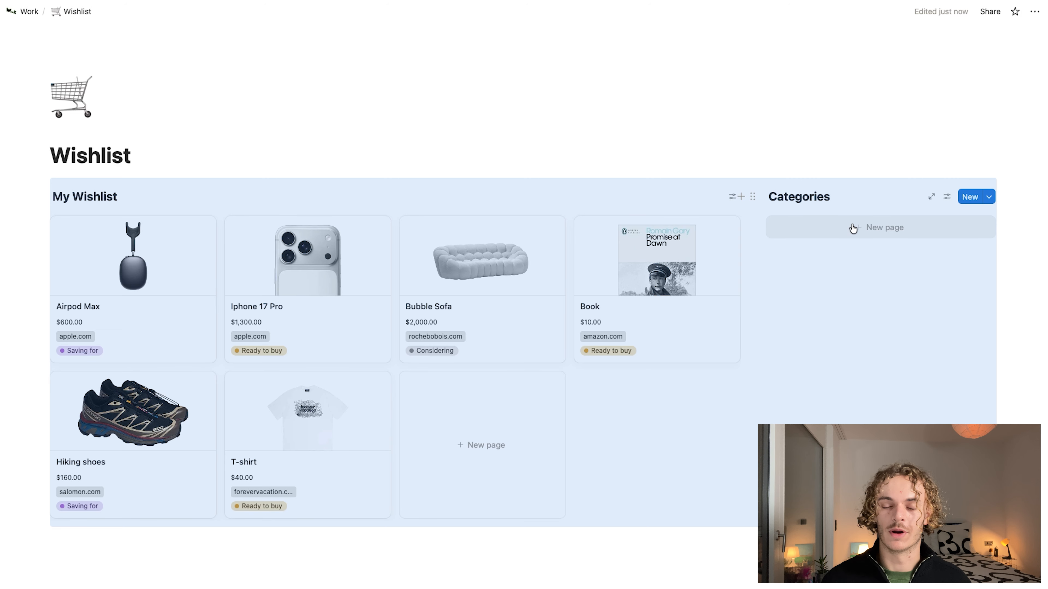
pyautogui.doubleClick(858, 143)
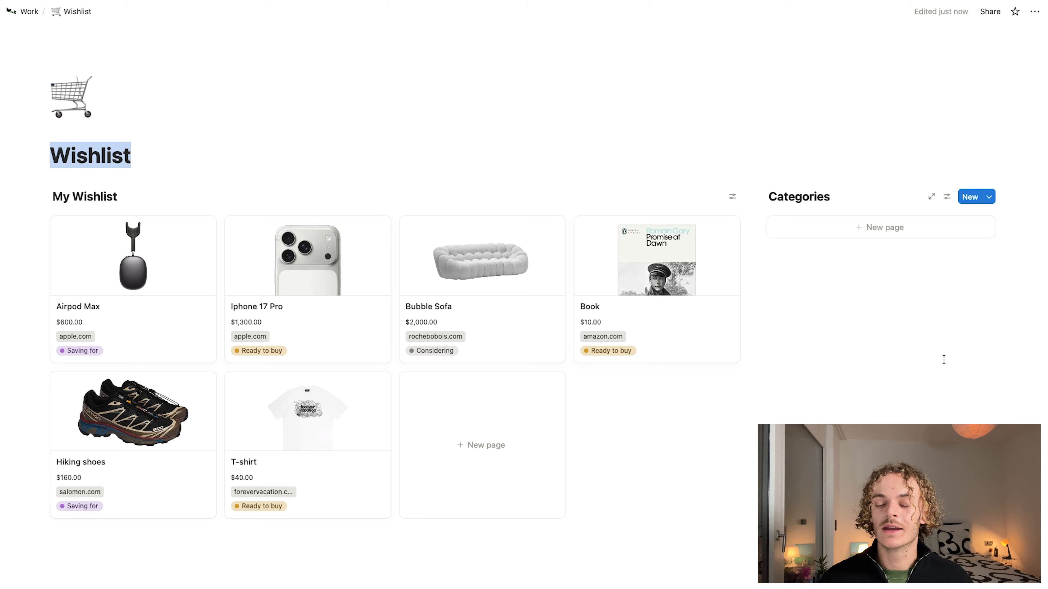
# - Create a new template in the Categories database, title it "New category" and give it a sparkles icon
pyautogui.click(988, 197)
pyautogui.click(950, 255)
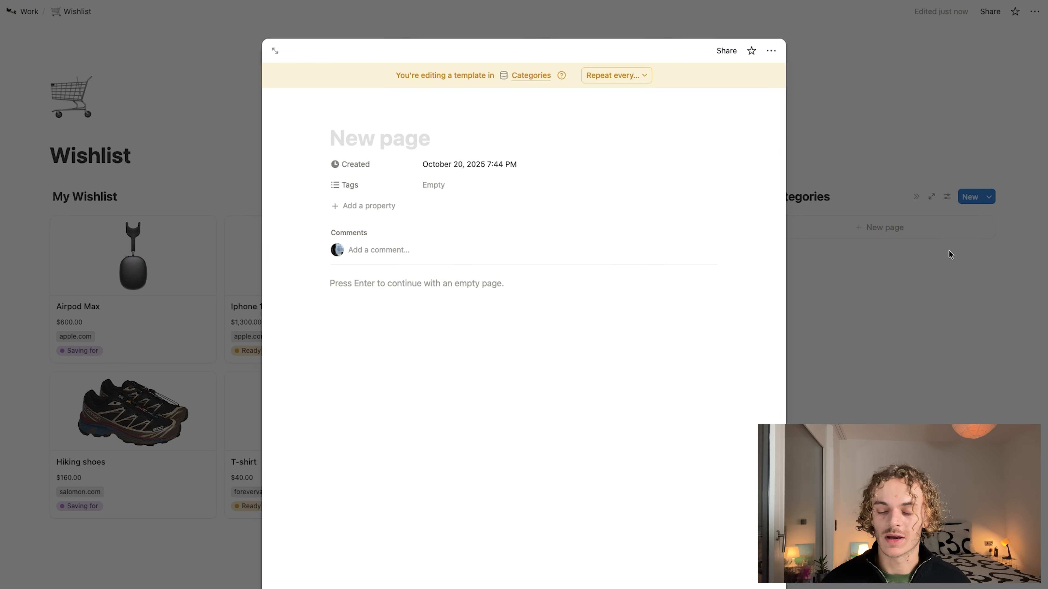
pyautogui.write('Ne')
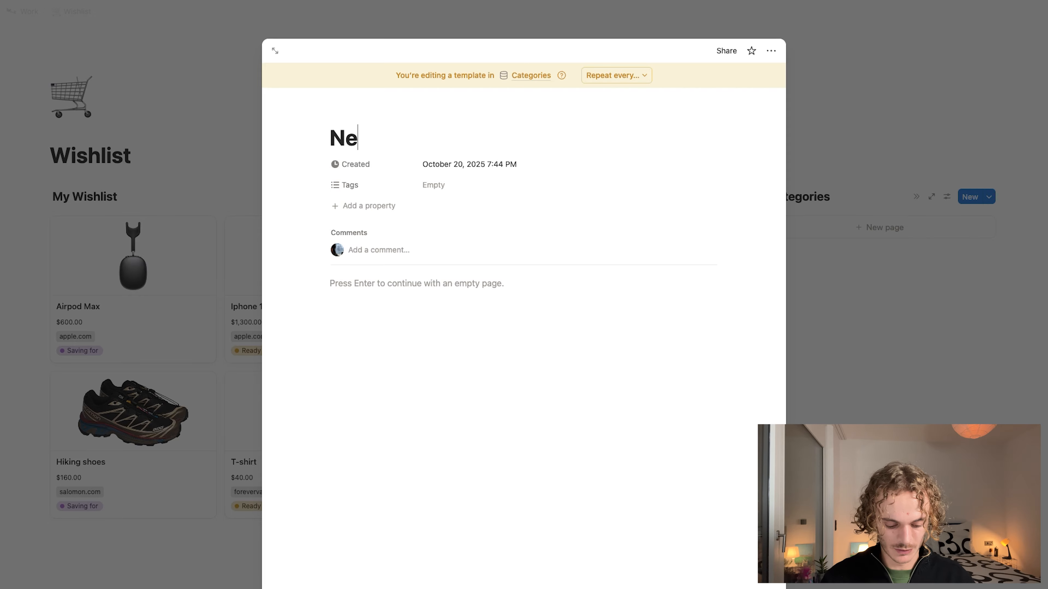
pyautogui.write('w catego')
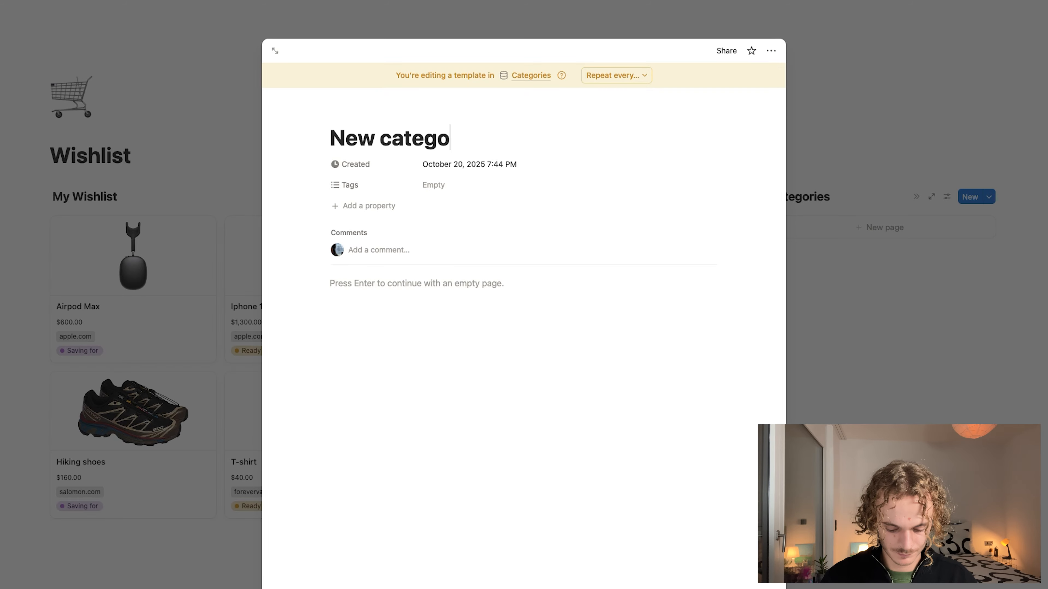
pyautogui.write('ry')
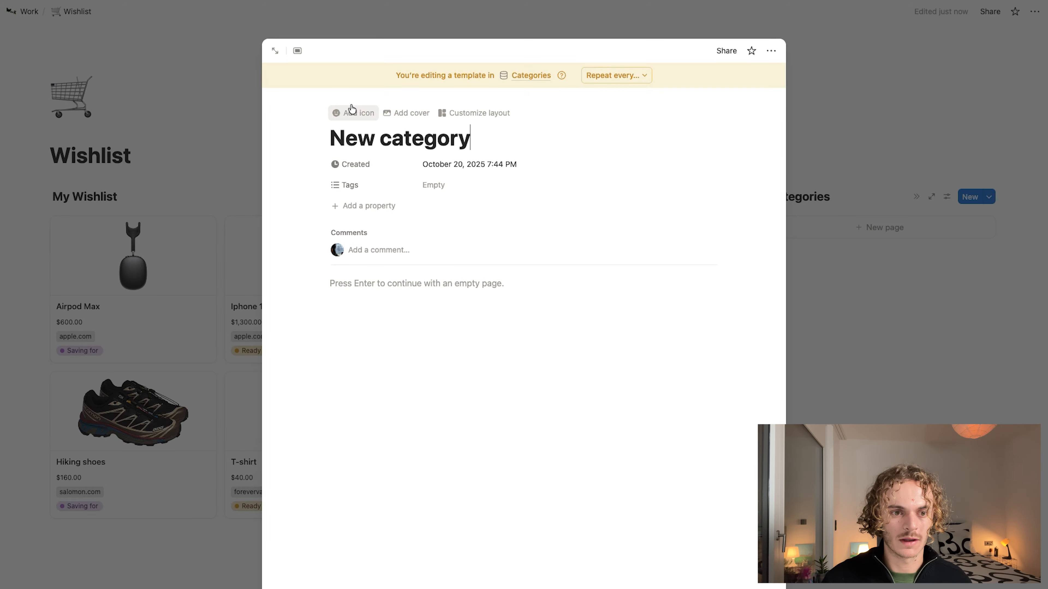
pyautogui.click(352, 111)
pyautogui.click(272, 261)
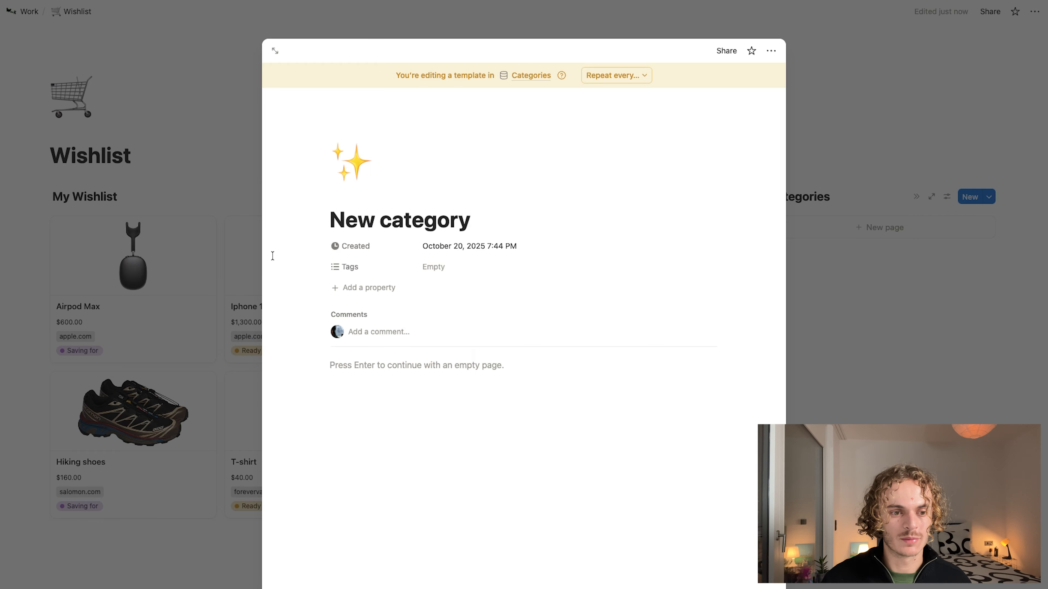
# - Delete the Created property from the Categories database
pyautogui.click(365, 247)
pyautogui.click(347, 333)
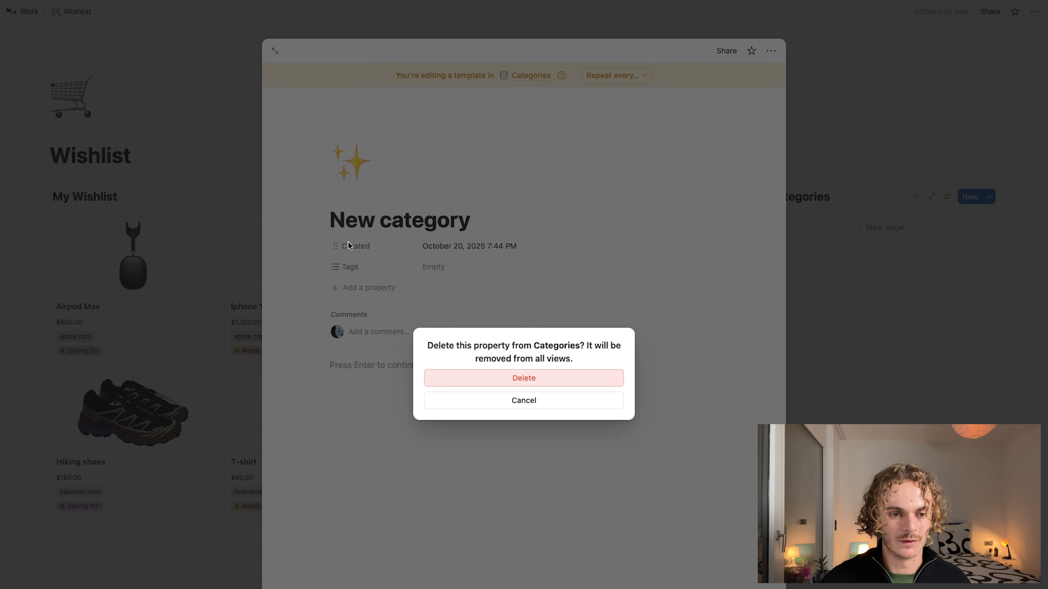
pyautogui.press('Return')
pyautogui.click(351, 247)
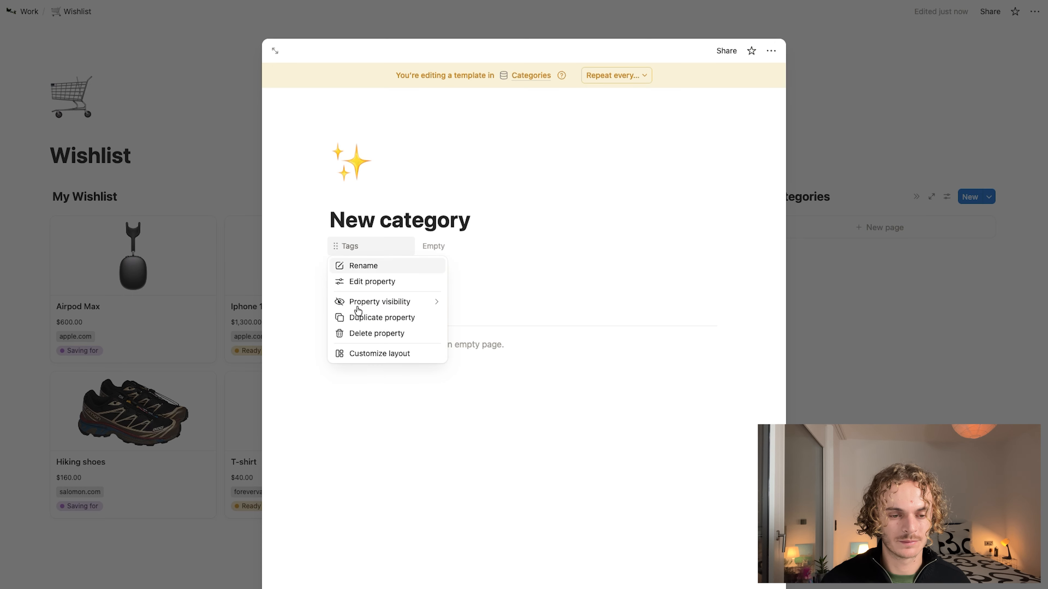
pyautogui.click(369, 318)
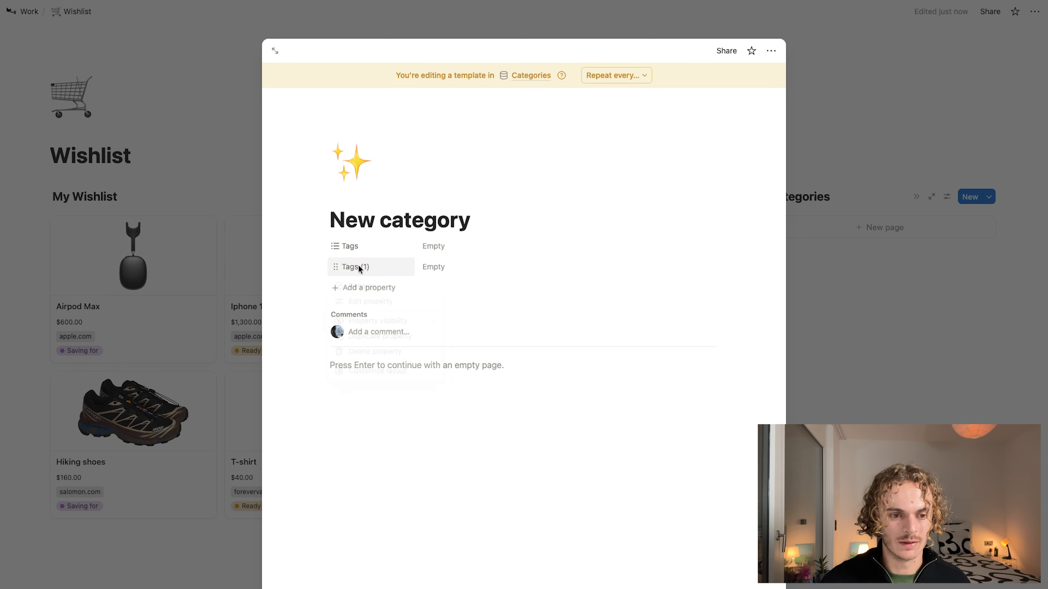
pyautogui.click(361, 268)
pyautogui.click(358, 354)
pyautogui.press('Return')
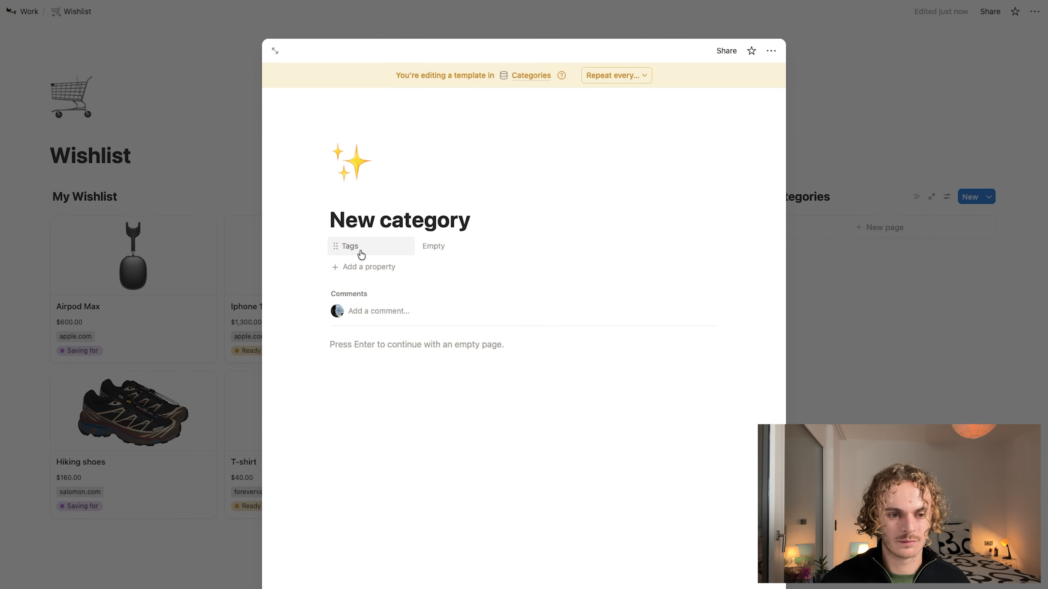
# - Delete the Tags property from the Categories database
pyautogui.click(358, 250)
pyautogui.click(373, 334)
pyautogui.press('Return')
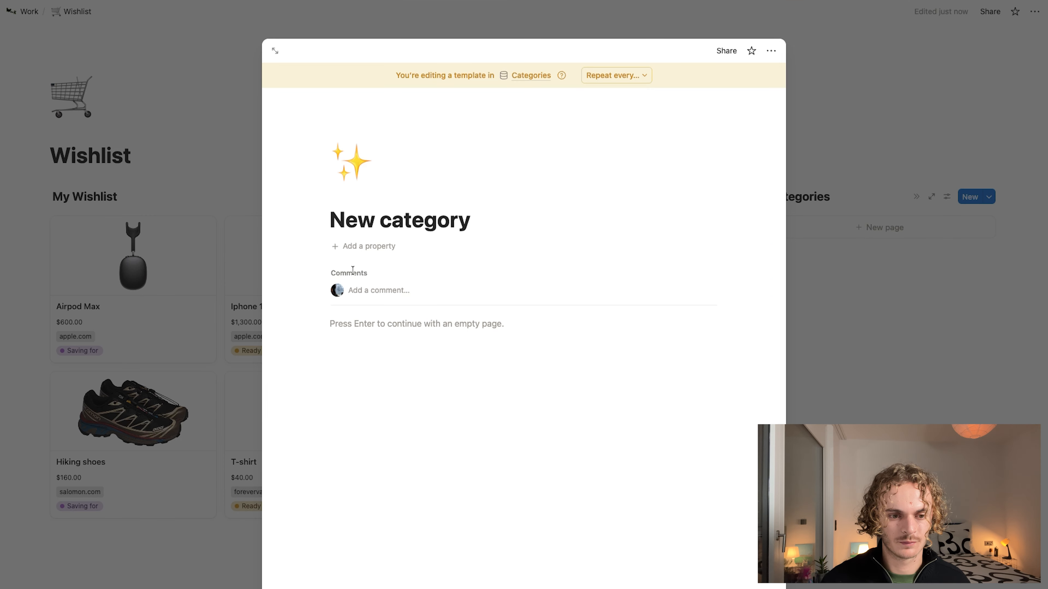
# - Add a relation property linked to the My Wishlist data source, with two-way relation turned on
pyautogui.click(360, 250)
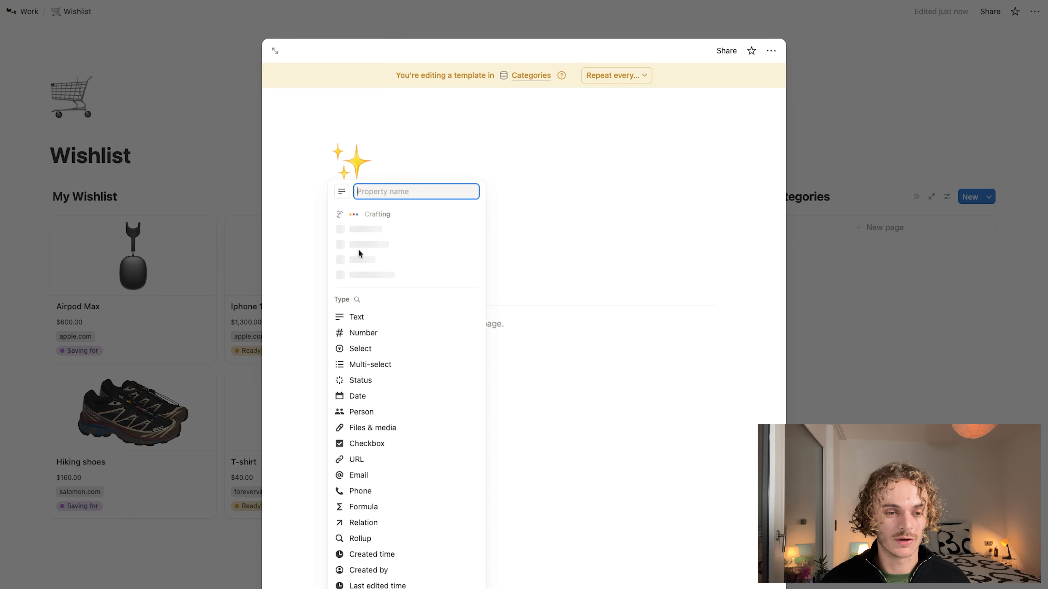
pyautogui.click(354, 524)
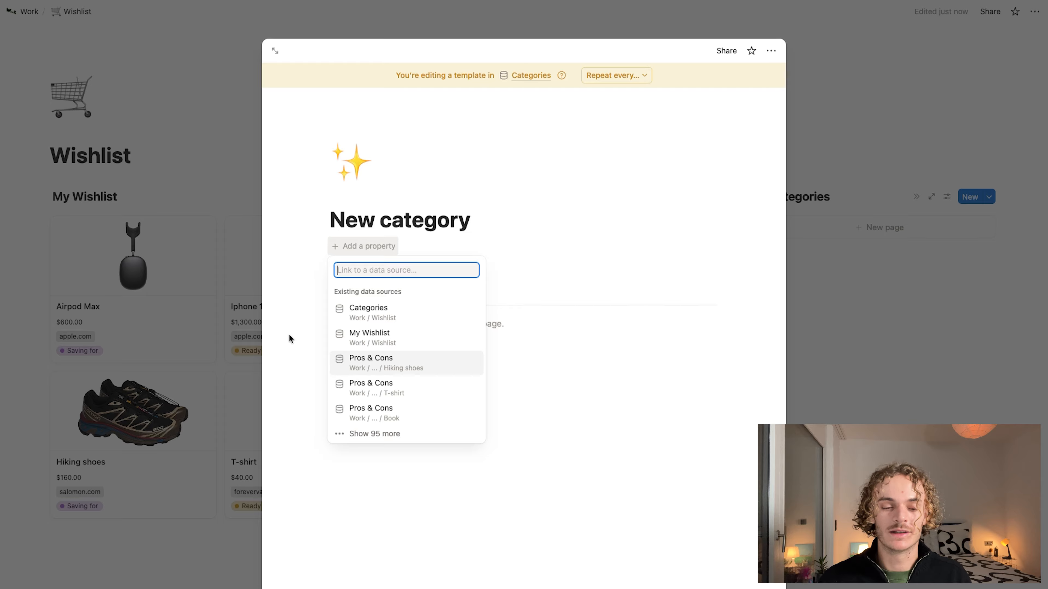
pyautogui.click(390, 338)
pyautogui.click(470, 325)
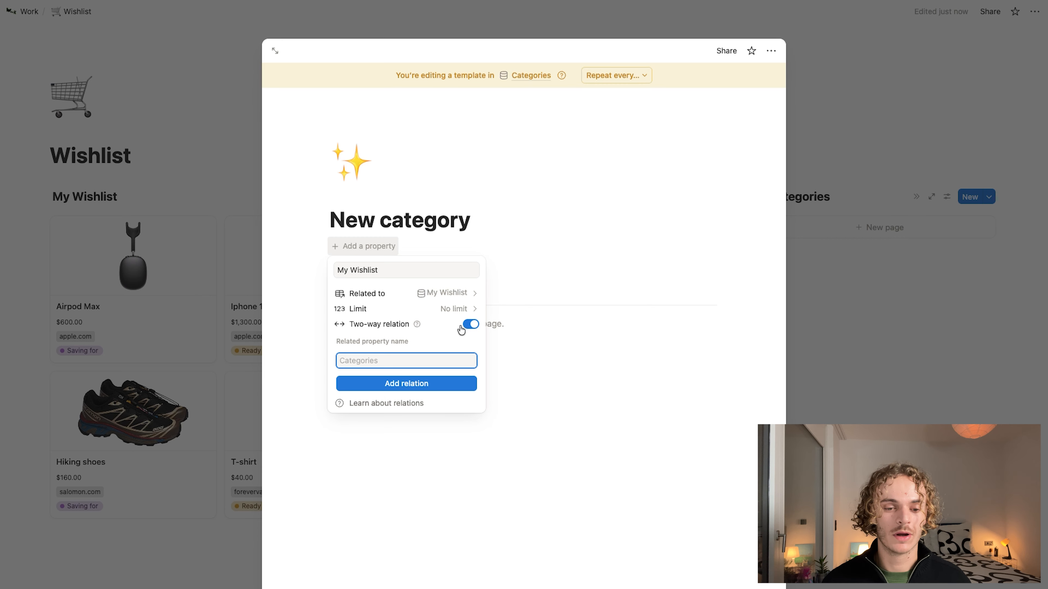
pyautogui.click(408, 384)
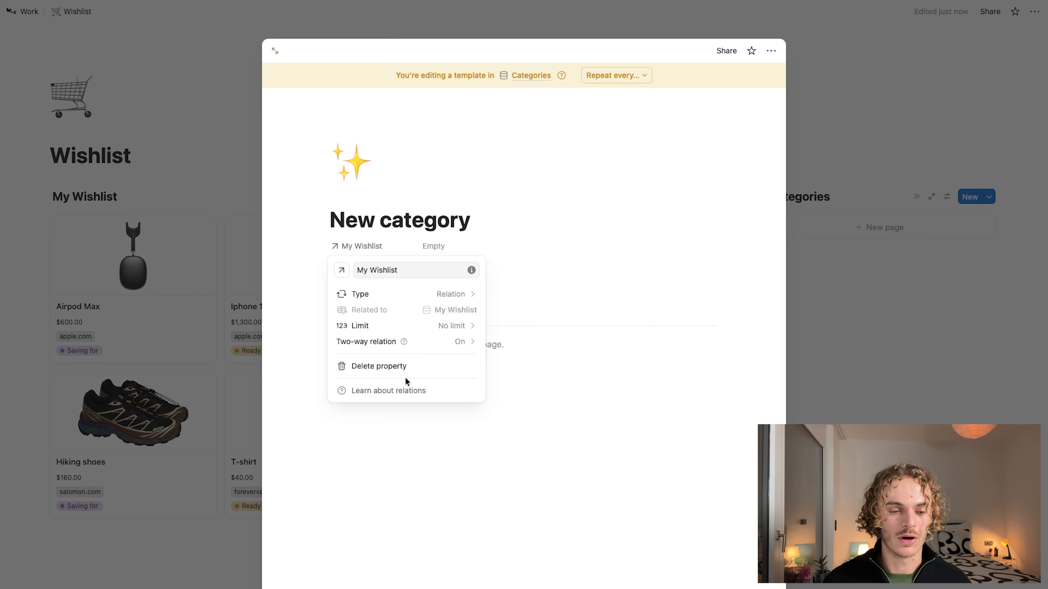
pyautogui.click(554, 429)
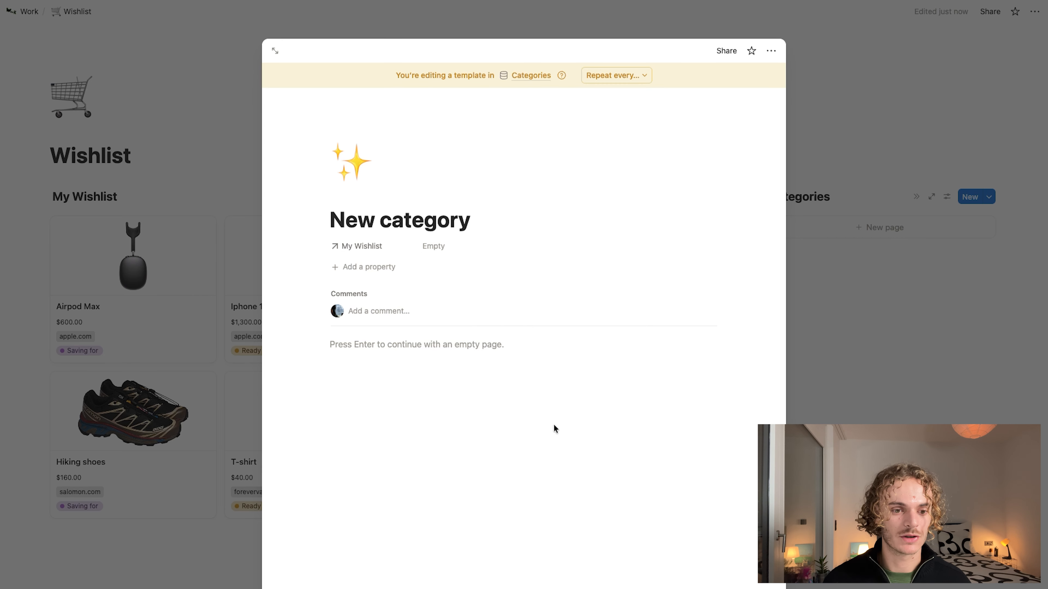
# - Rename the My Wishlist relation property to Items and give it a tag icon
pyautogui.click(359, 246)
pyautogui.click(366, 268)
pyautogui.moveTo(410, 268); pyautogui.dragTo(294, 272)
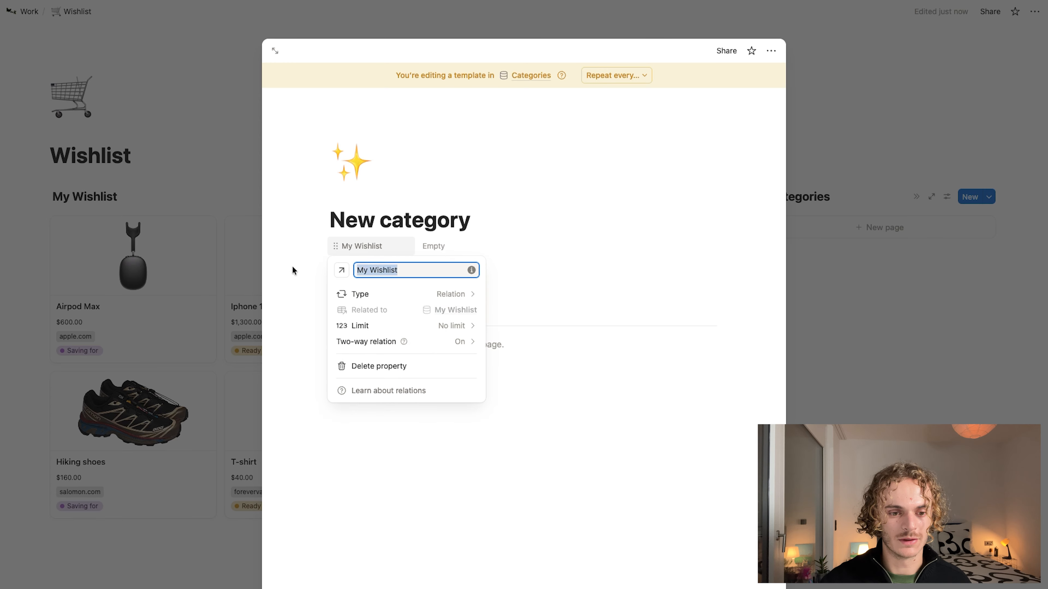
pyautogui.write('Ir')
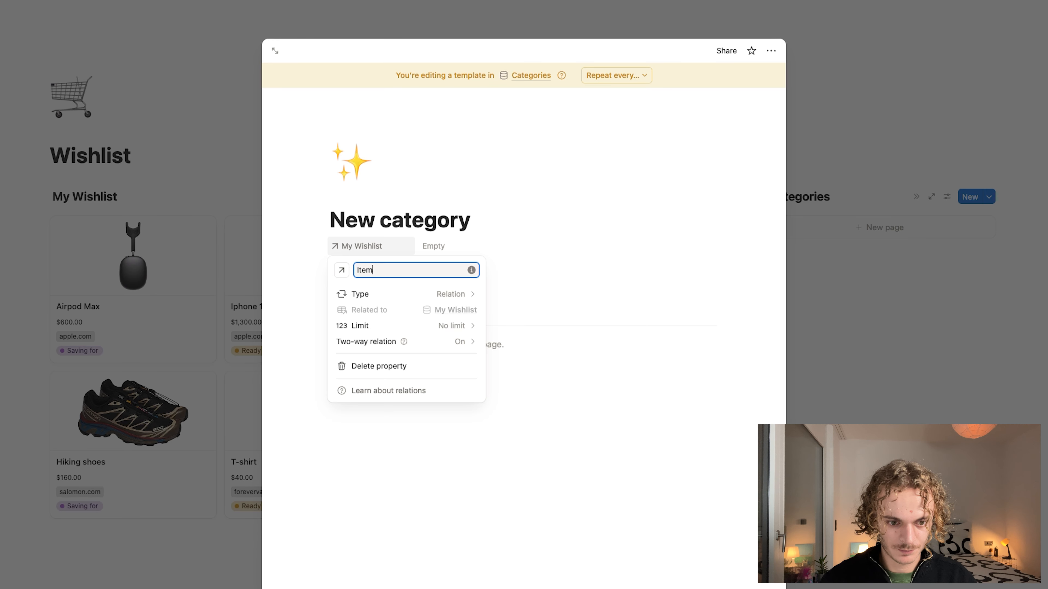
pyautogui.click(341, 270)
pyautogui.click(353, 358)
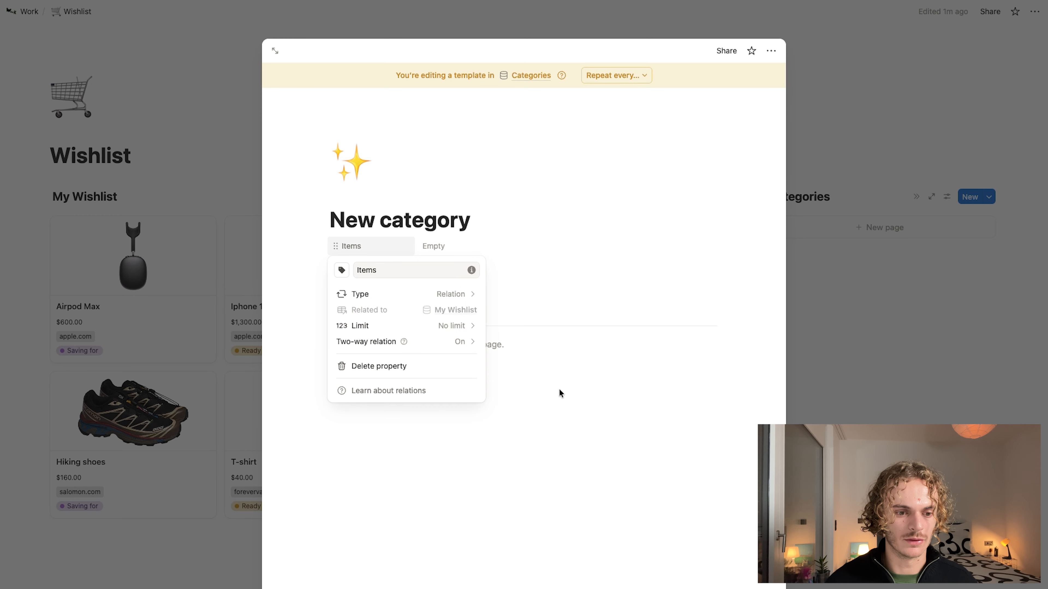
pyautogui.click(559, 389)
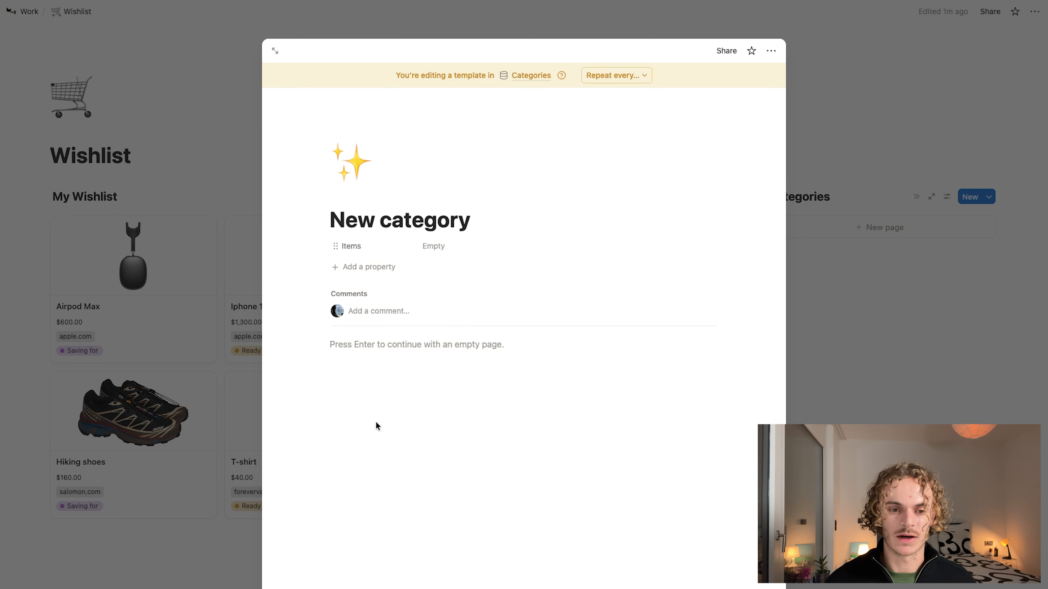
# - Insert a database block in the body of the New category template
pyautogui.click(414, 349)
pyautogui.write('/')
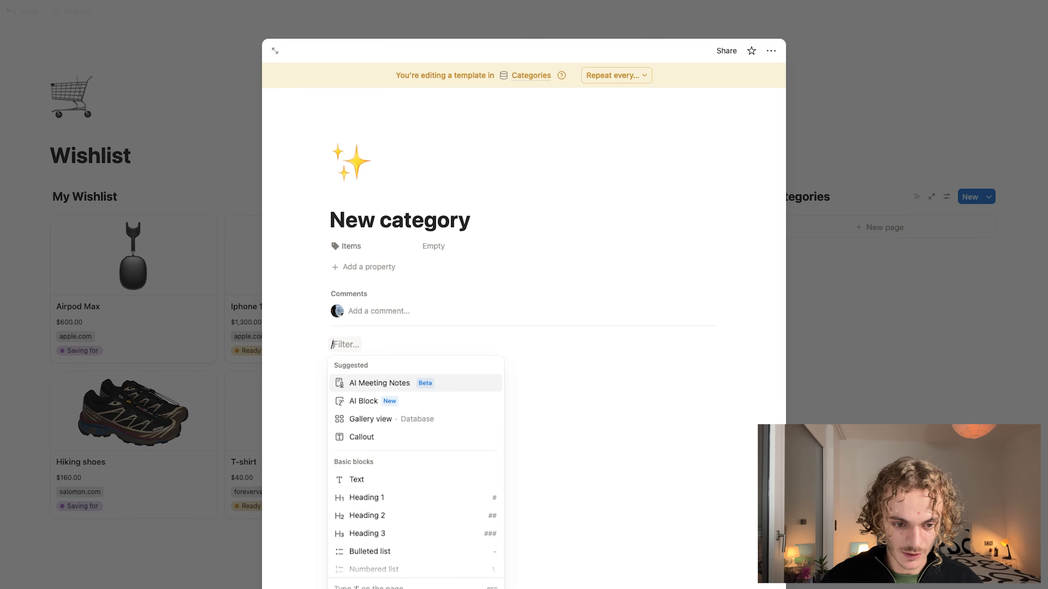
pyautogui.write('database')
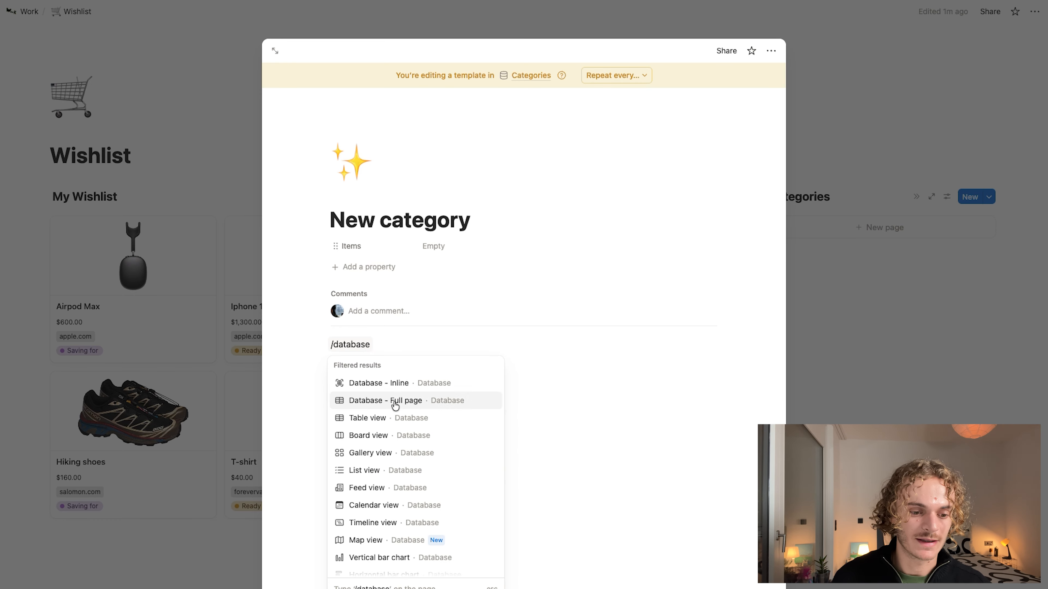
# - Clear the leftover /database text in the New category template and insert a linked view of the My Wishlist data source
pyautogui.moveTo(391, 347); pyautogui.dragTo(280, 346)
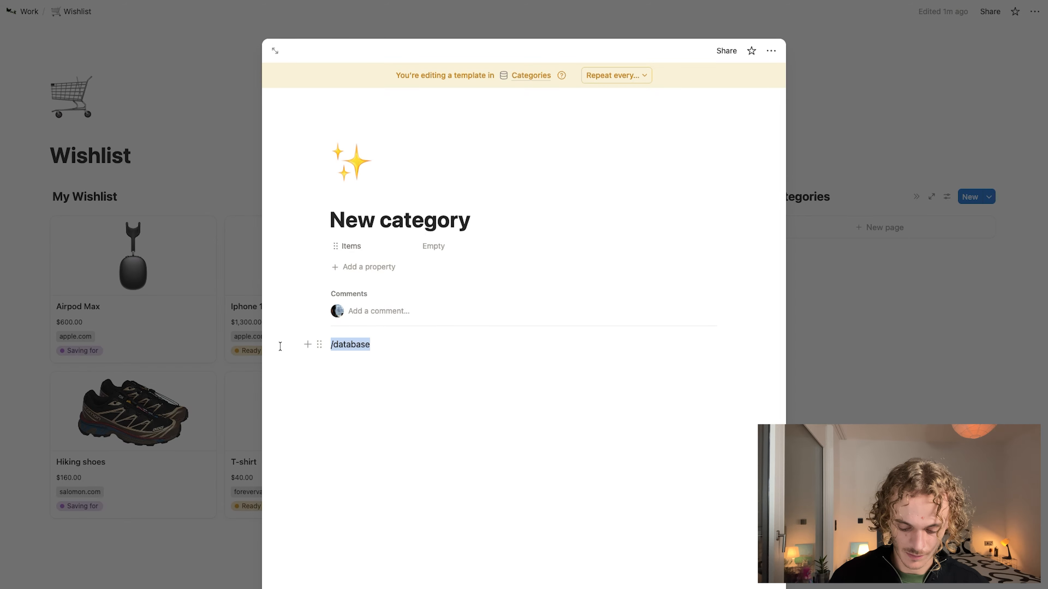
pyautogui.write('/linkedview')
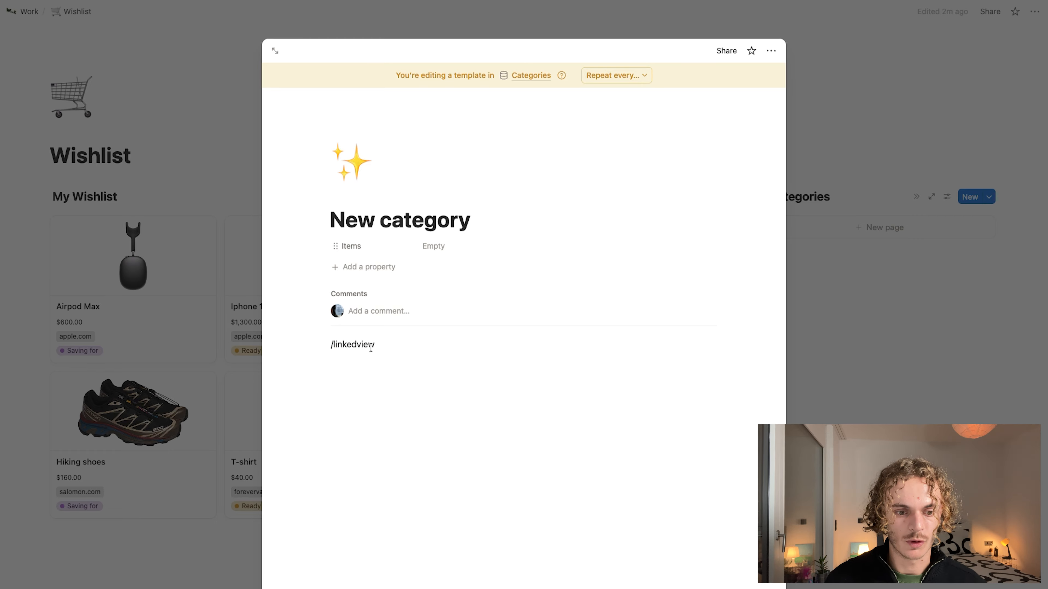
pyautogui.moveTo(376, 345); pyautogui.dragTo(276, 331)
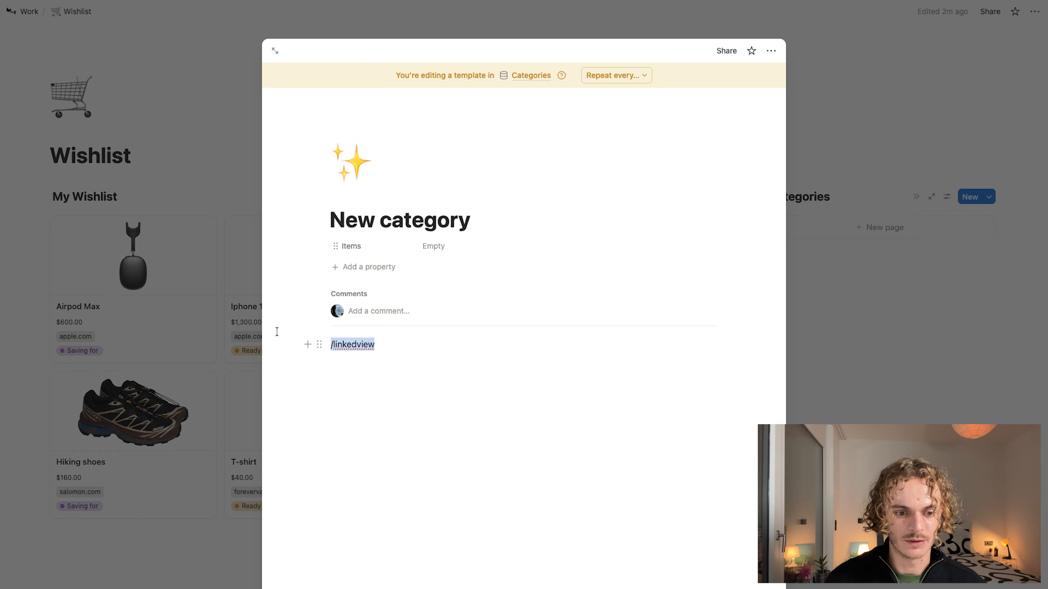
pyautogui.press('BackSpace')
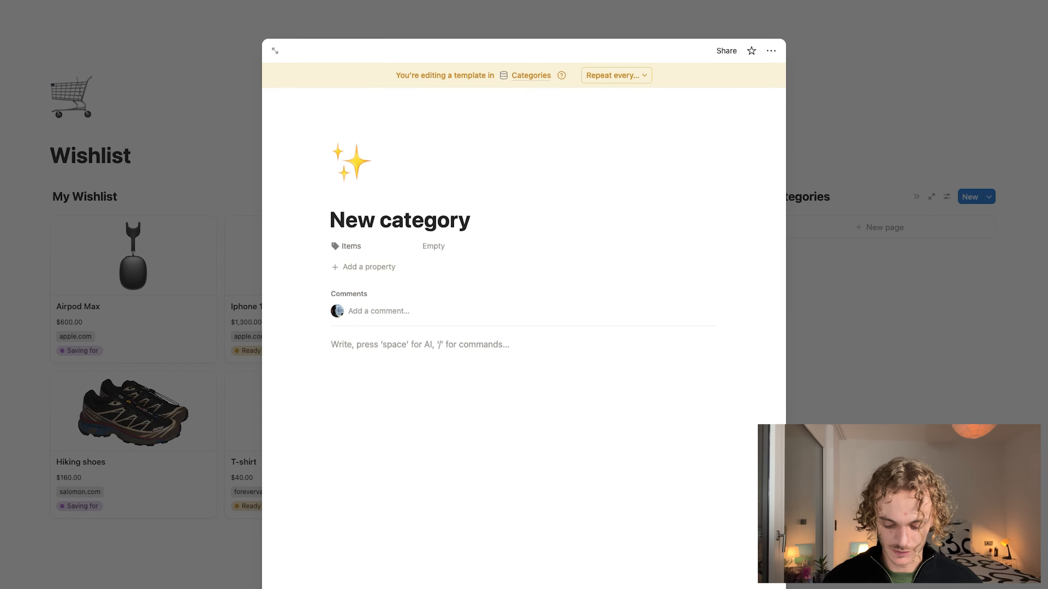
pyautogui.write('/linked')
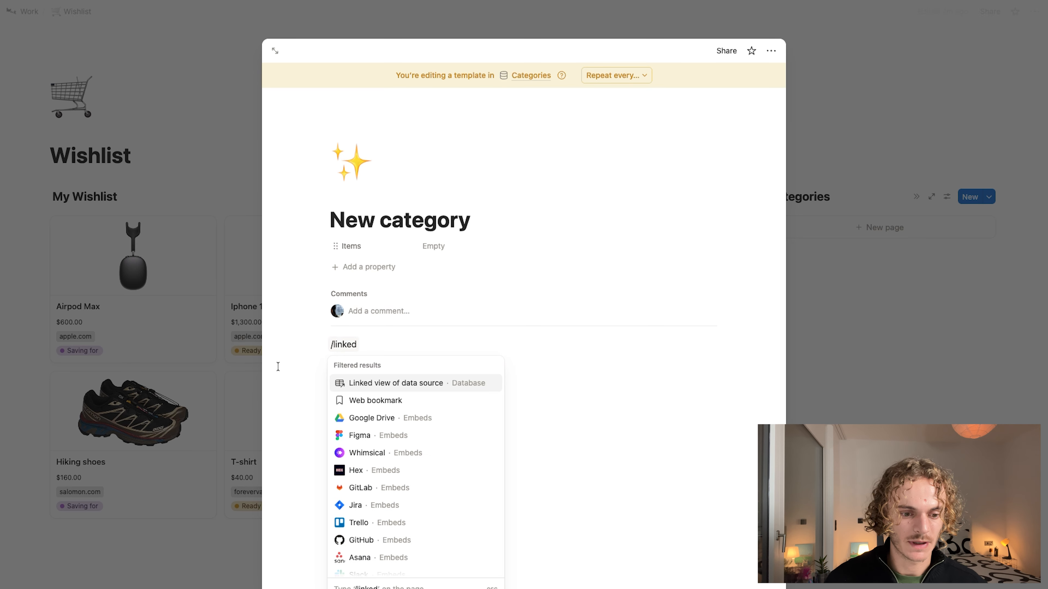
pyautogui.click(362, 387)
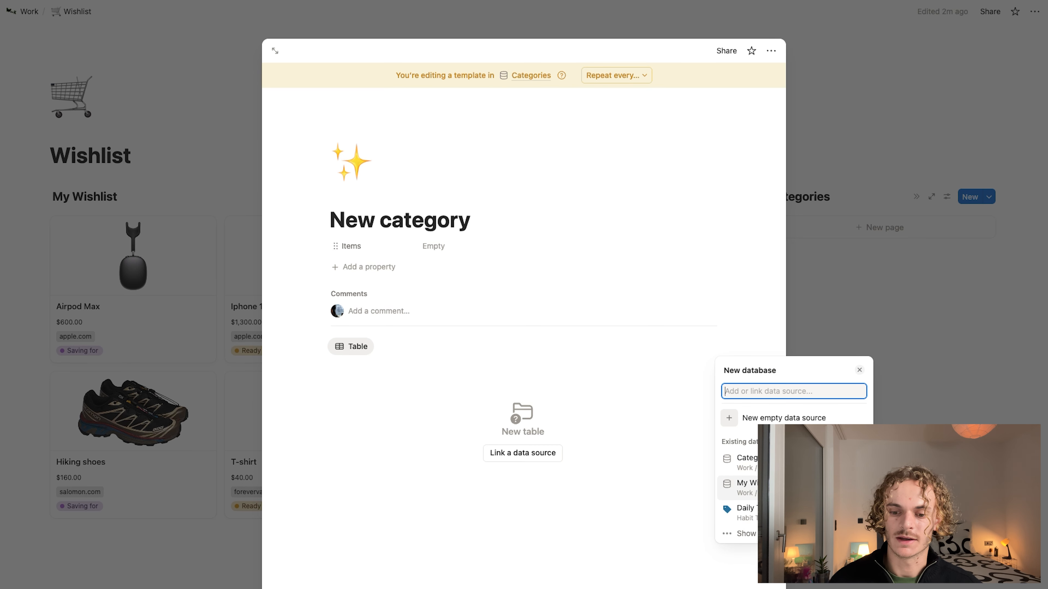
pyautogui.click(743, 487)
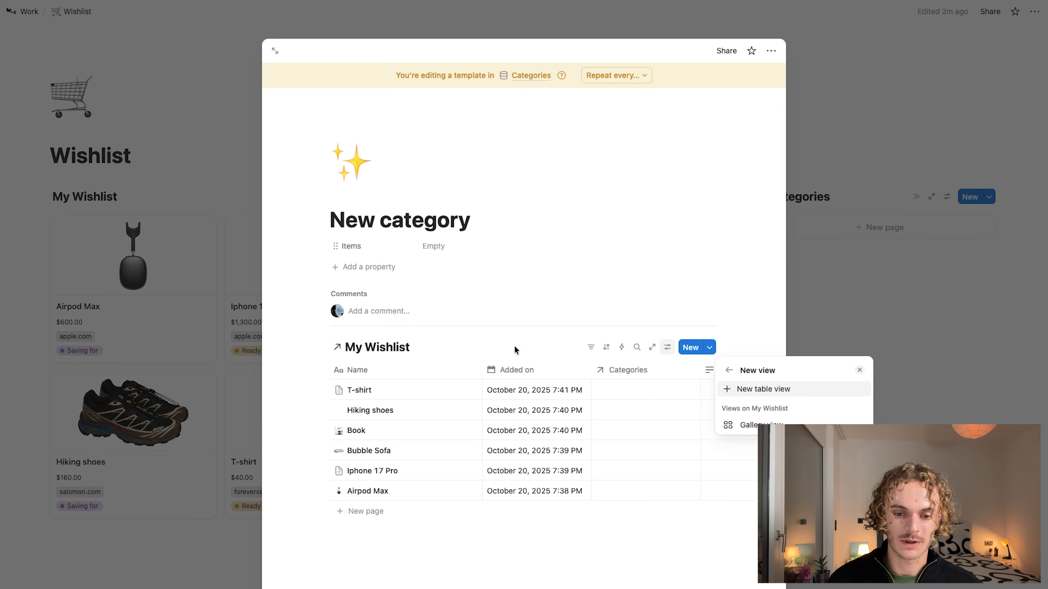
pyautogui.click(490, 352)
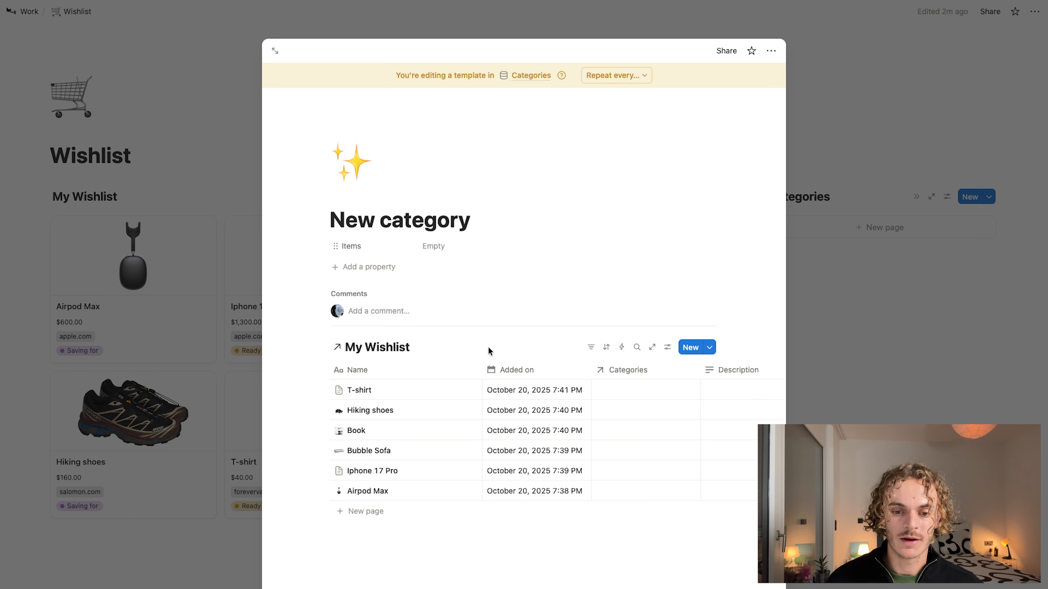
# - Change the layout of the template's linked My Wishlist view to Gallery
pyautogui.click(666, 349)
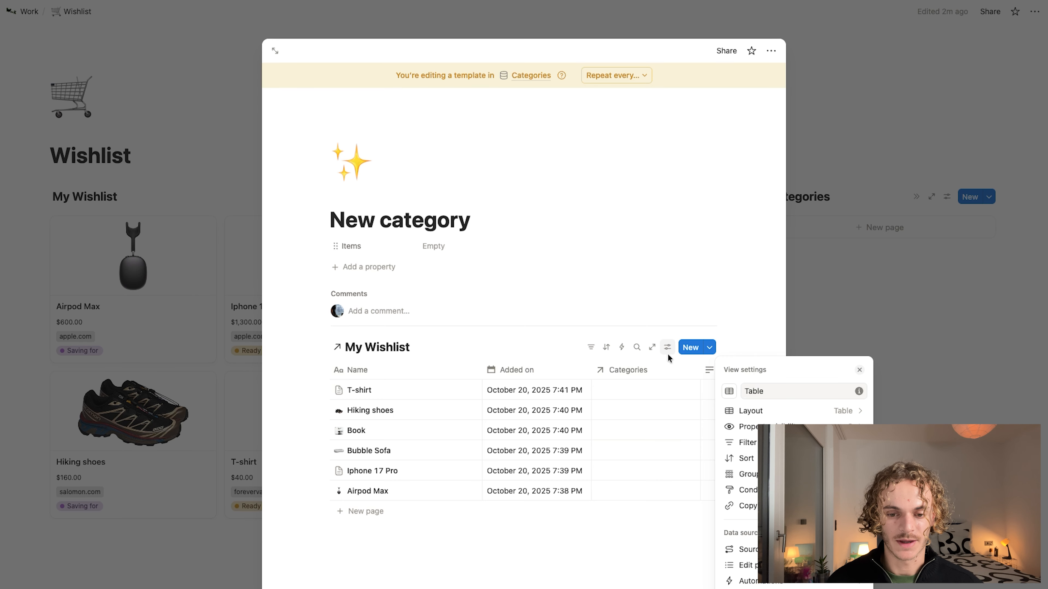
pyautogui.click(772, 412)
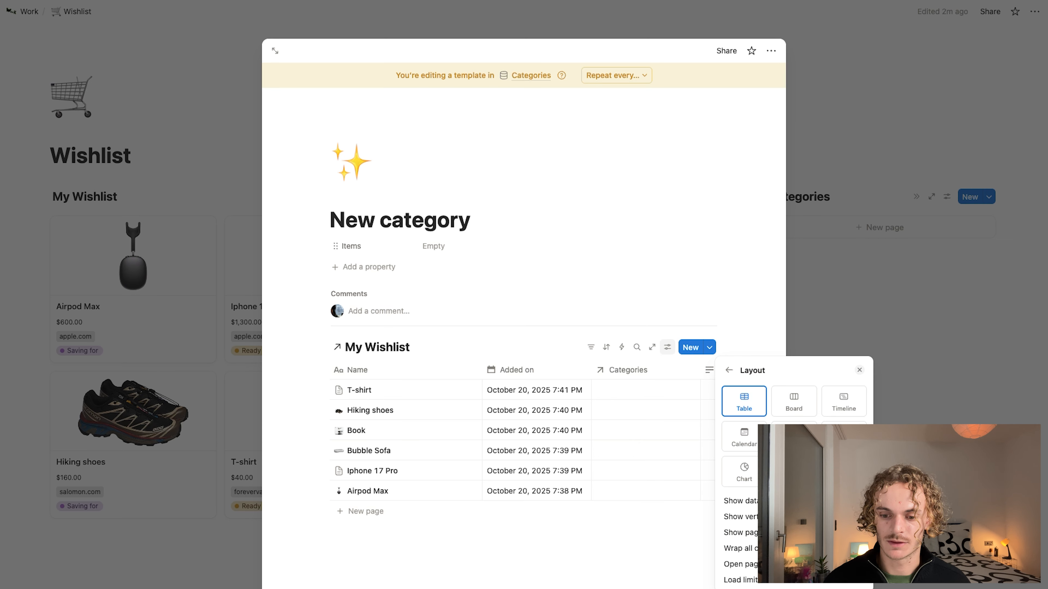
pyautogui.click(843, 438)
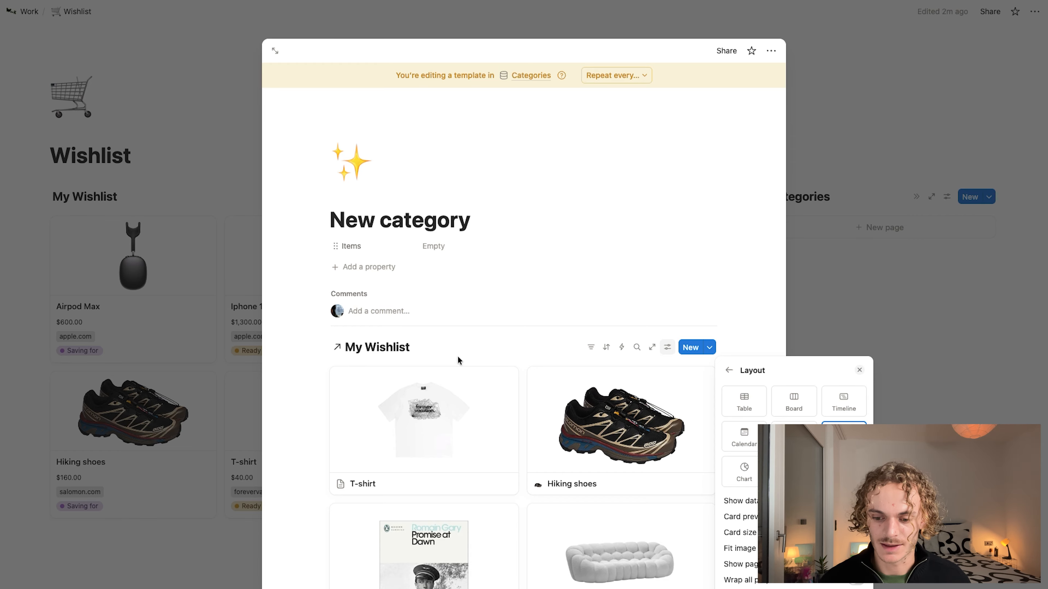
# - Filter the linked My Wishlist view to Categories containing New category, save it for everyone, and close the template
pyautogui.click(589, 349)
pyautogui.click(590, 348)
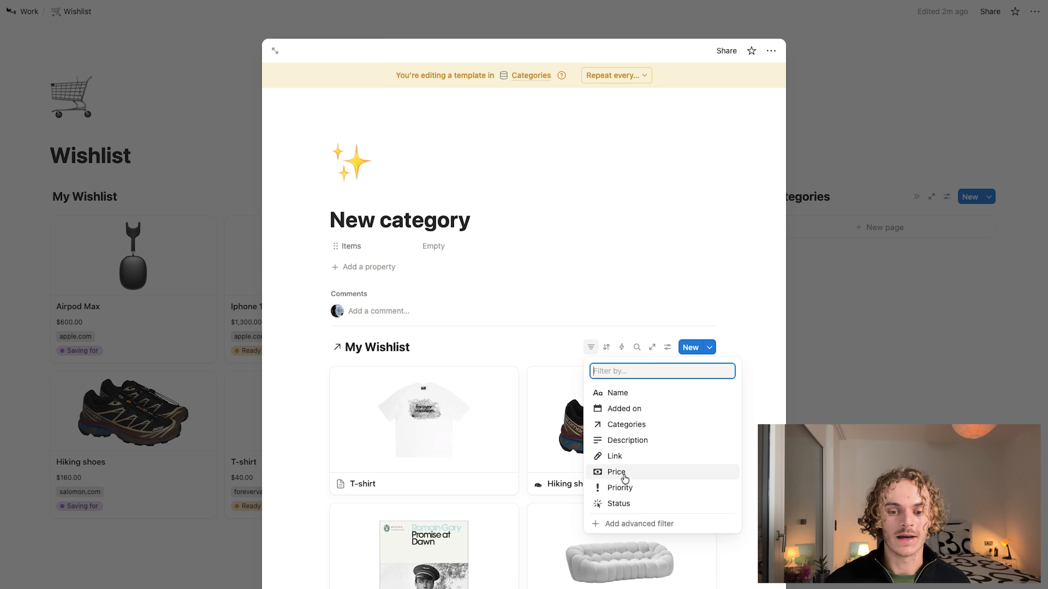
pyautogui.click(626, 425)
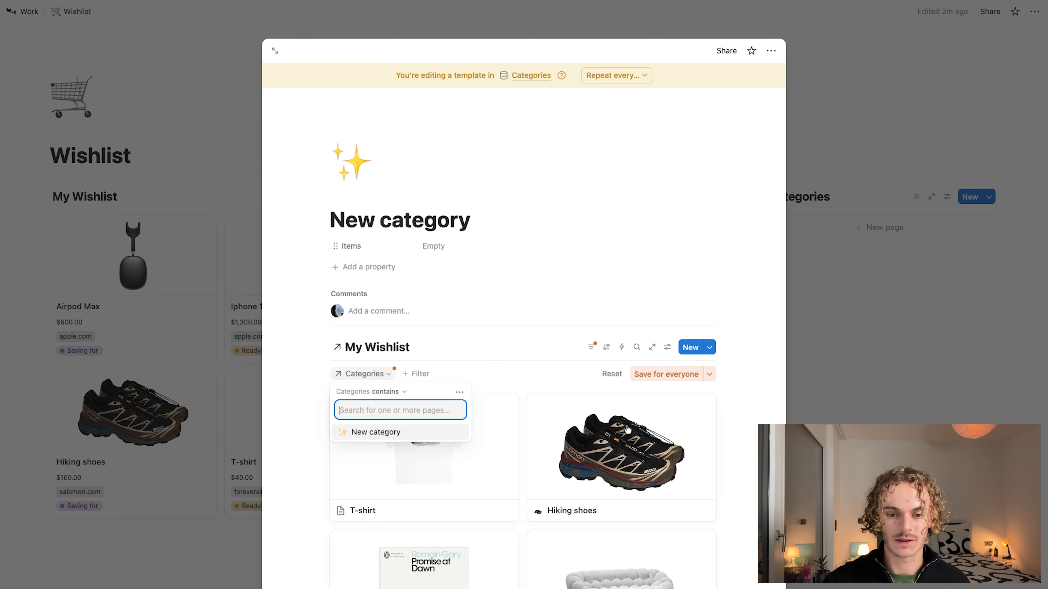
pyautogui.click(400, 431)
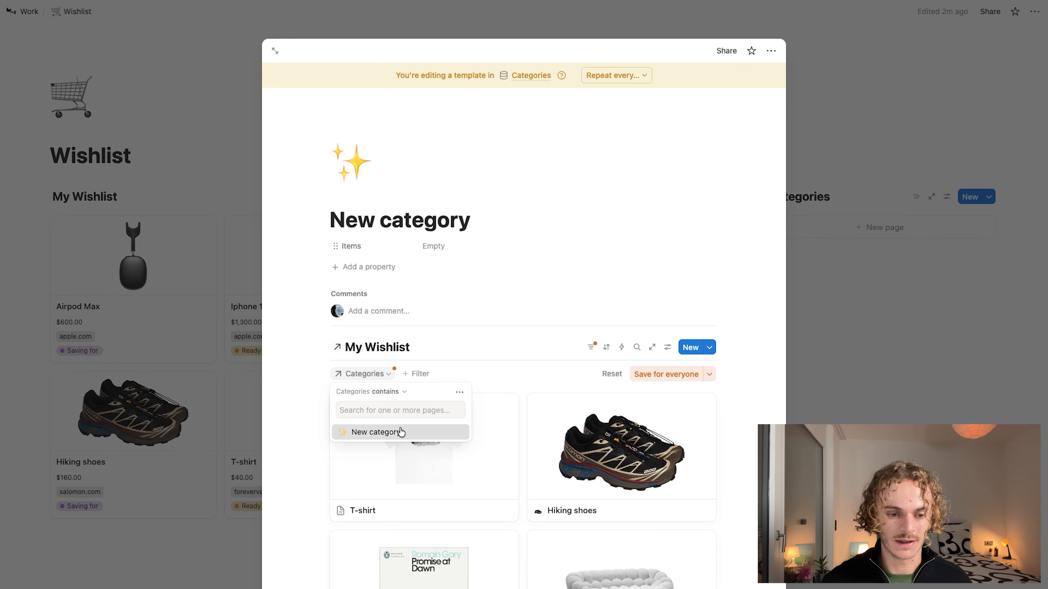
pyautogui.click(543, 385)
pyautogui.click(660, 374)
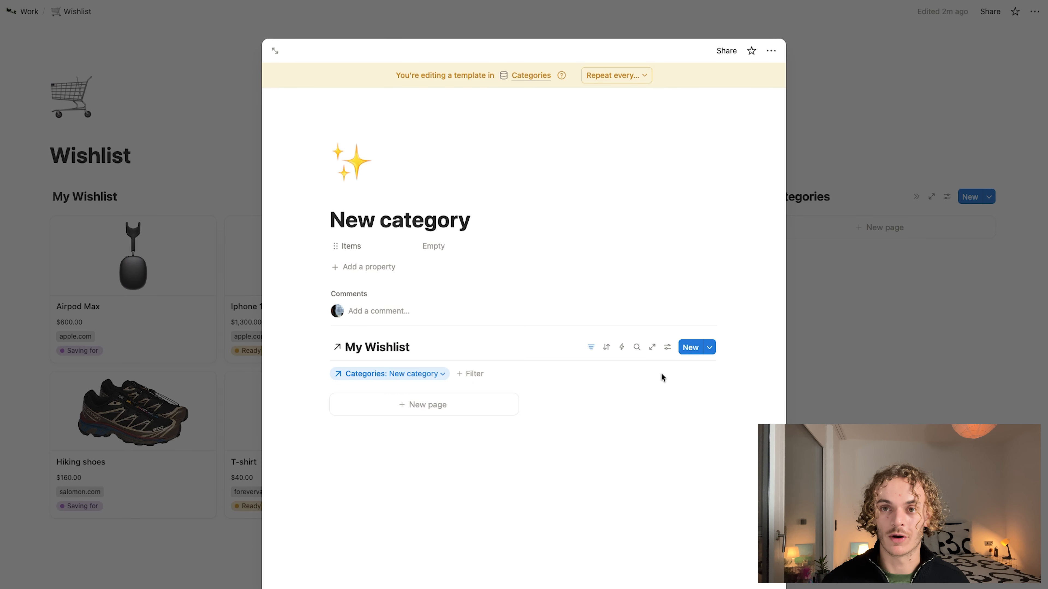
pyautogui.click(590, 348)
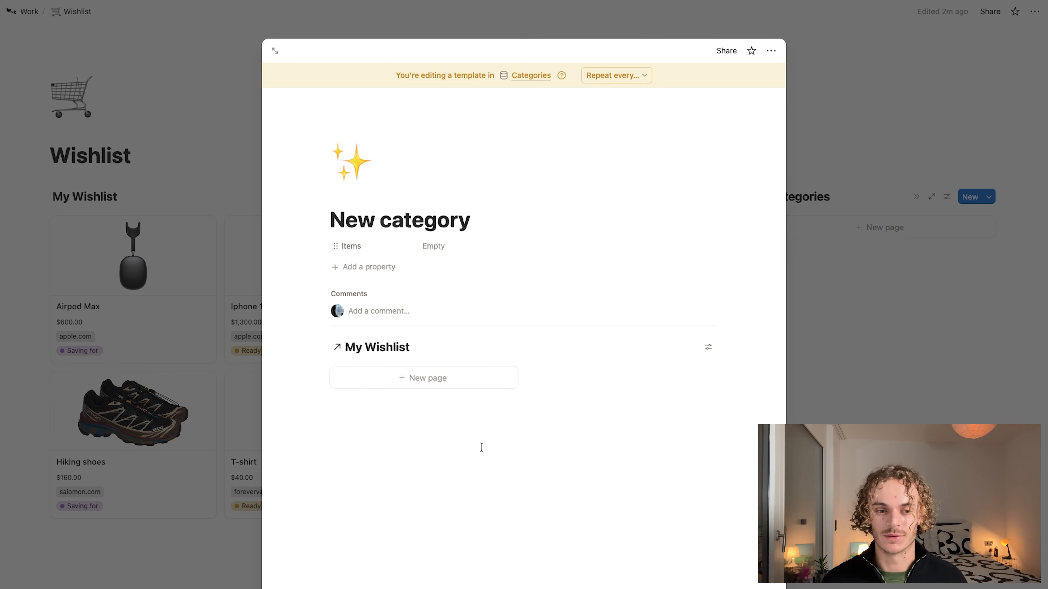
pyautogui.click(843, 368)
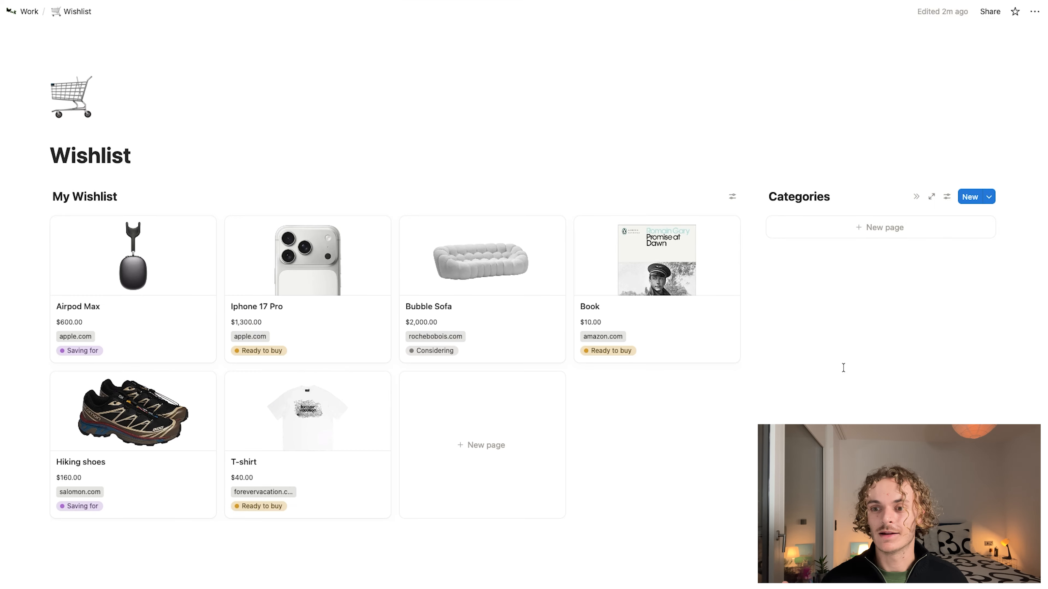
# - Create a page titled Home in Categories without a template and link Bubble Sofa as its item
pyautogui.click(846, 230)
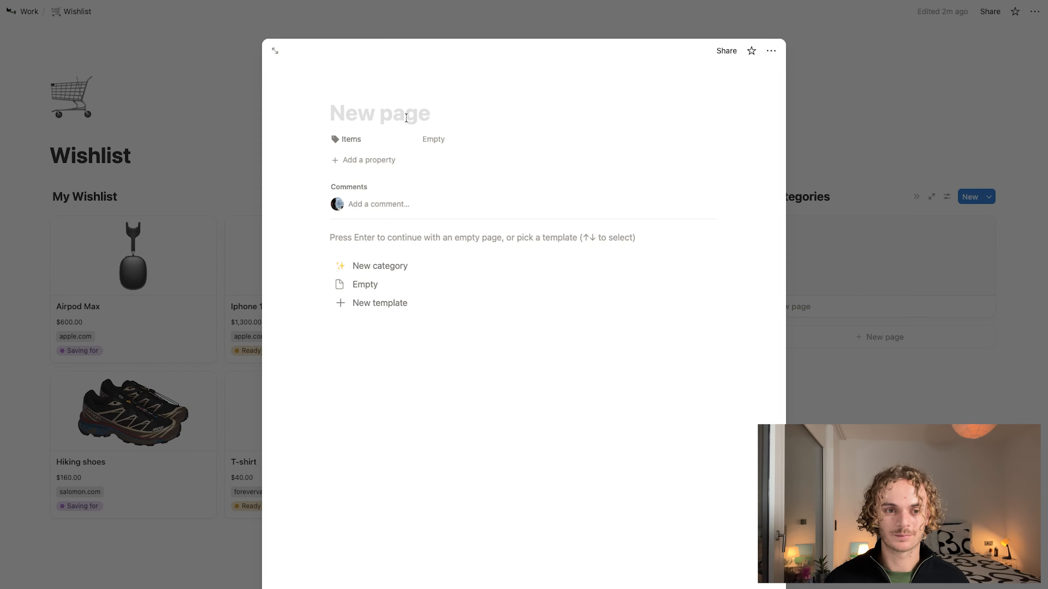
pyautogui.write('Home')
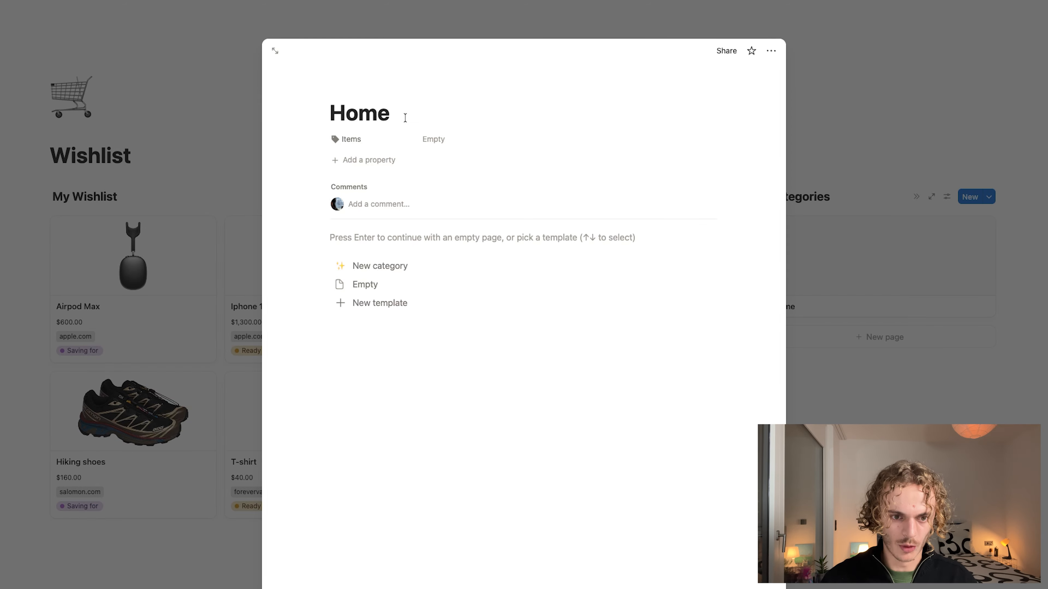
pyautogui.click(423, 139)
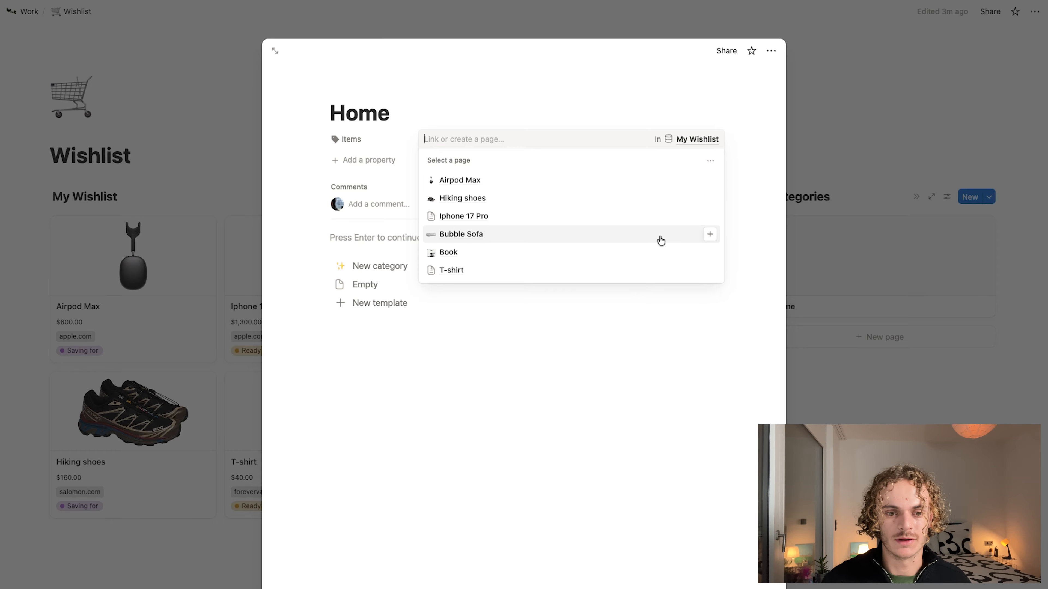
pyautogui.click(716, 236)
pyautogui.click(550, 504)
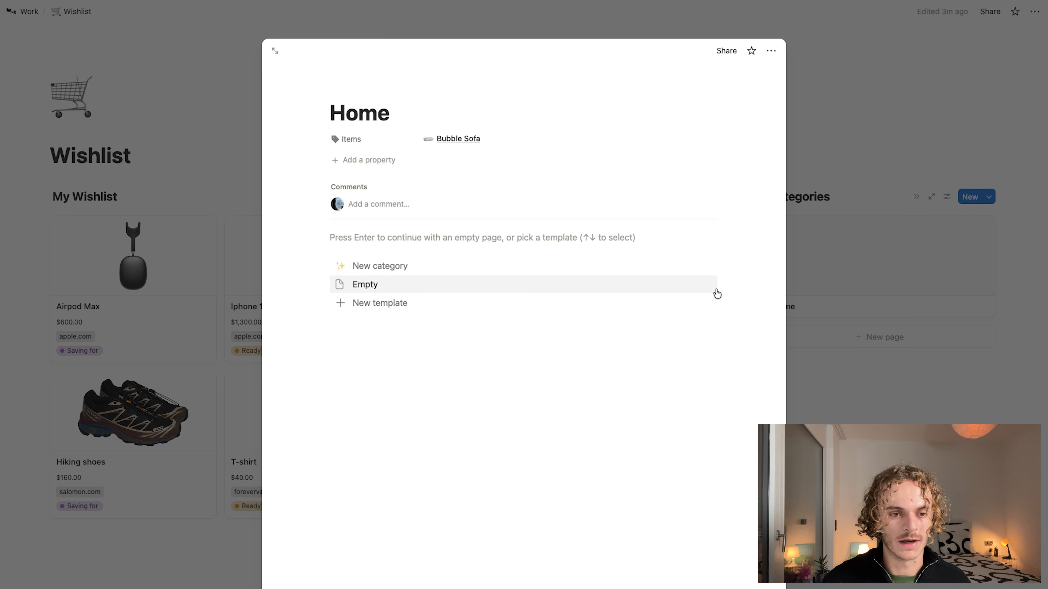
pyautogui.click(975, 231)
# - Set the New category template as the default for all views in Categories
pyautogui.click(988, 197)
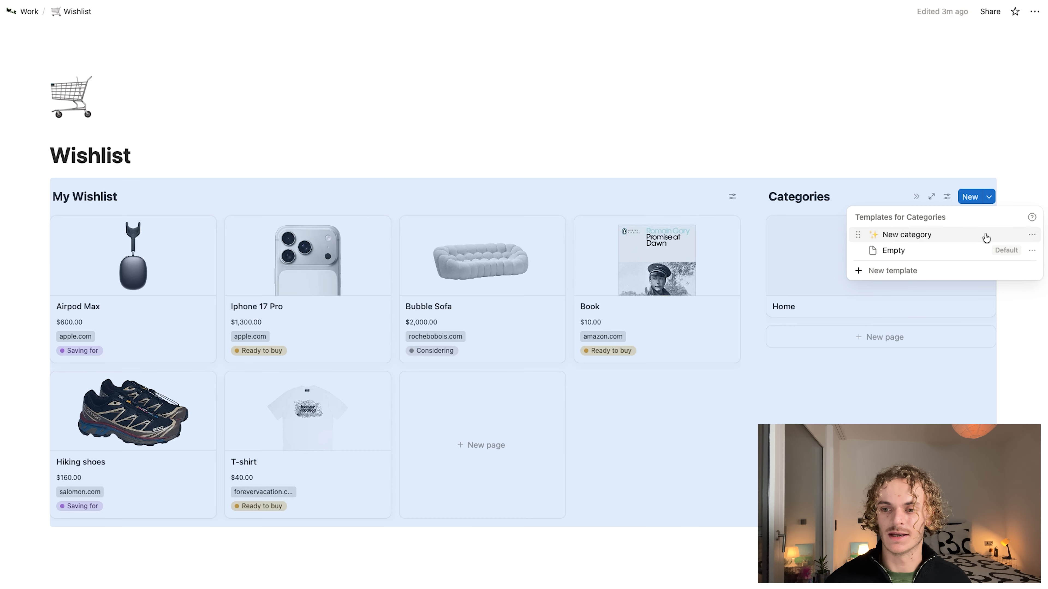
pyautogui.click(1035, 235)
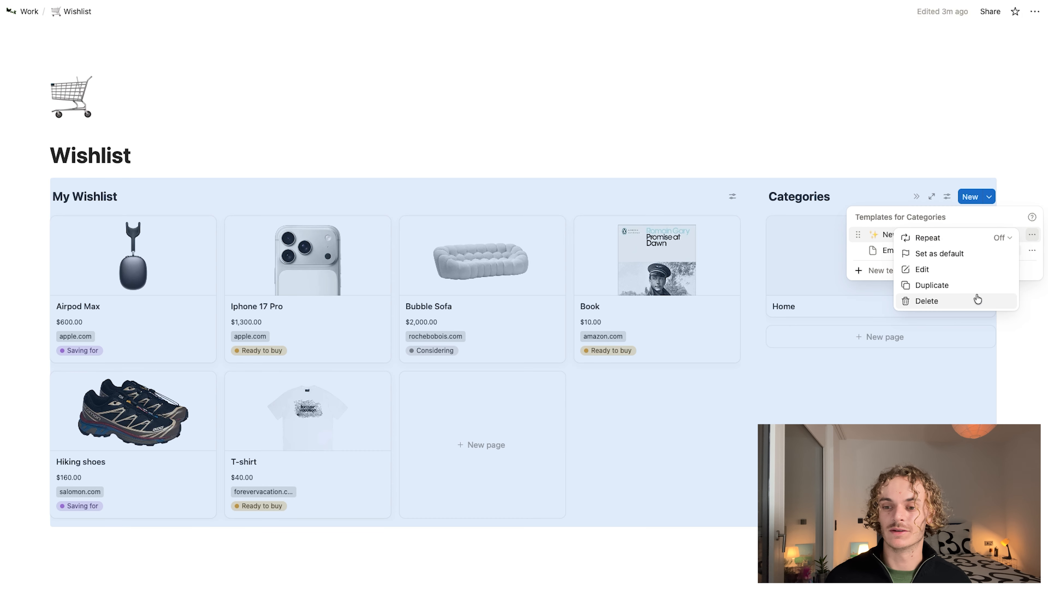
pyautogui.click(968, 252)
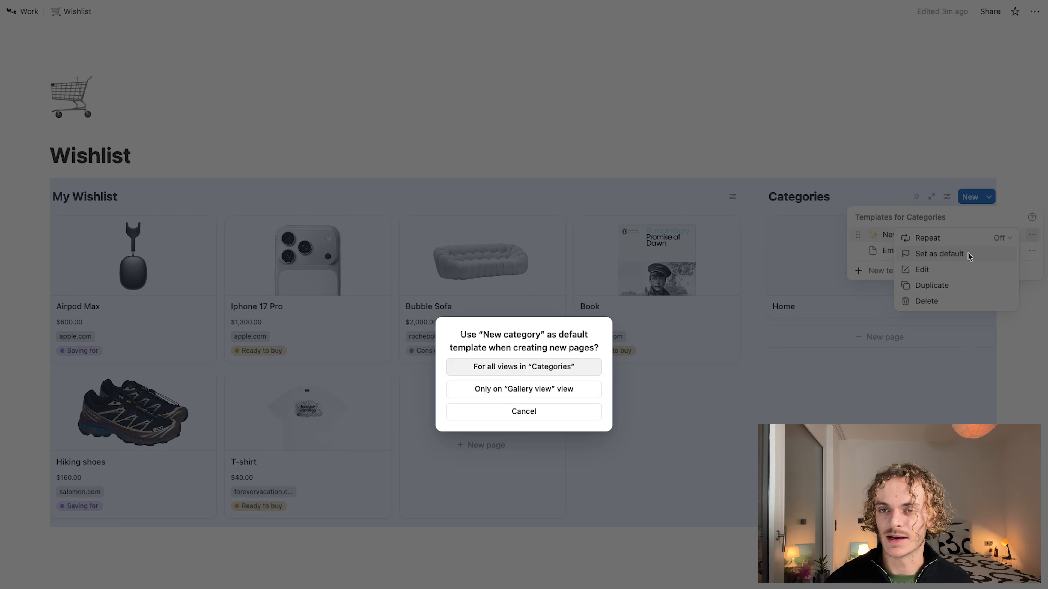
pyautogui.click(775, 365)
pyautogui.click(775, 365)
# - Delete the Home page from the Categories gallery
pyautogui.click(802, 266)
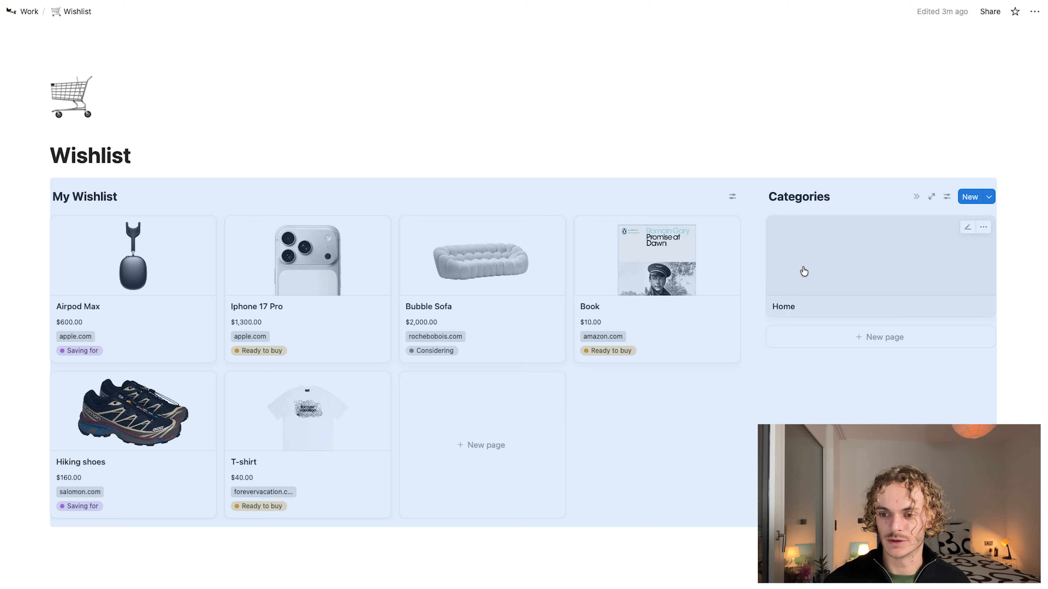
pyautogui.click(802, 266)
pyautogui.click(802, 267)
pyautogui.rightClick(802, 267)
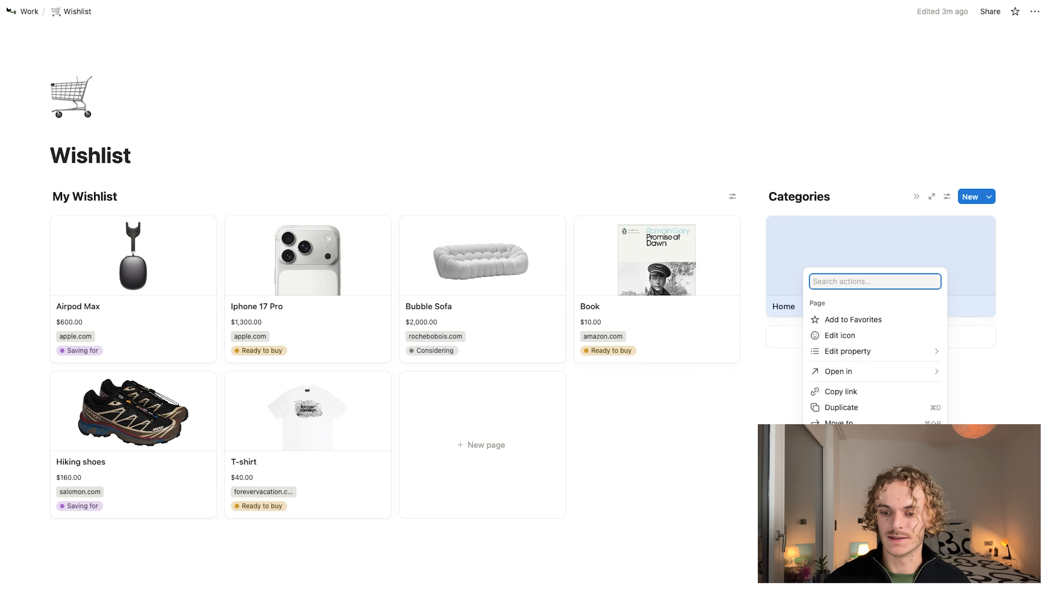
pyautogui.click(840, 439)
# - Create a Categories page from the default template, title it Home, and link Bubble Sofa in its Items property
pyautogui.click(850, 239)
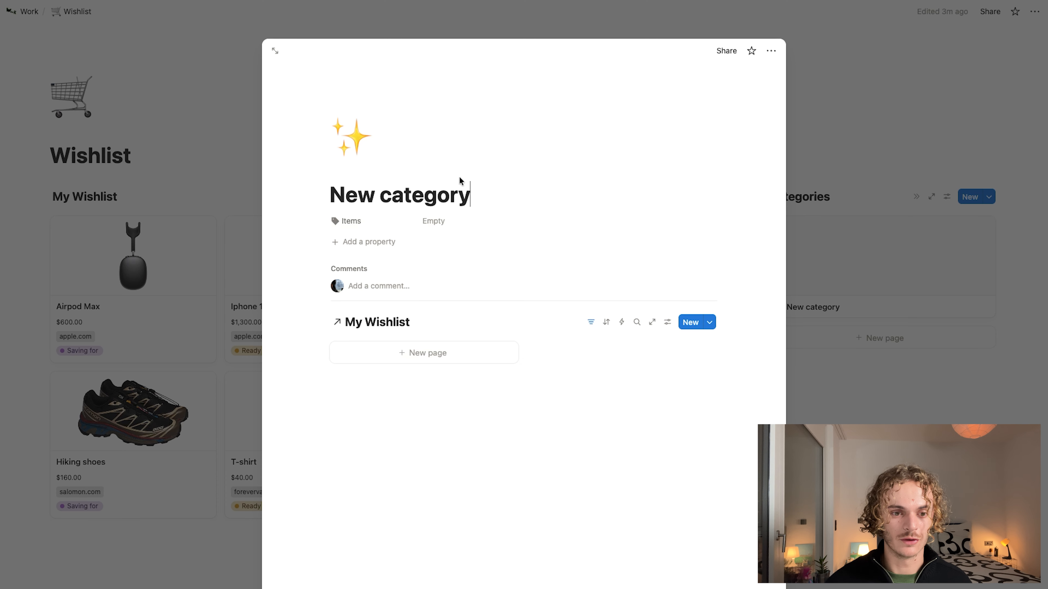
pyautogui.moveTo(474, 200); pyautogui.dragTo(212, 164)
pyautogui.write('Home')
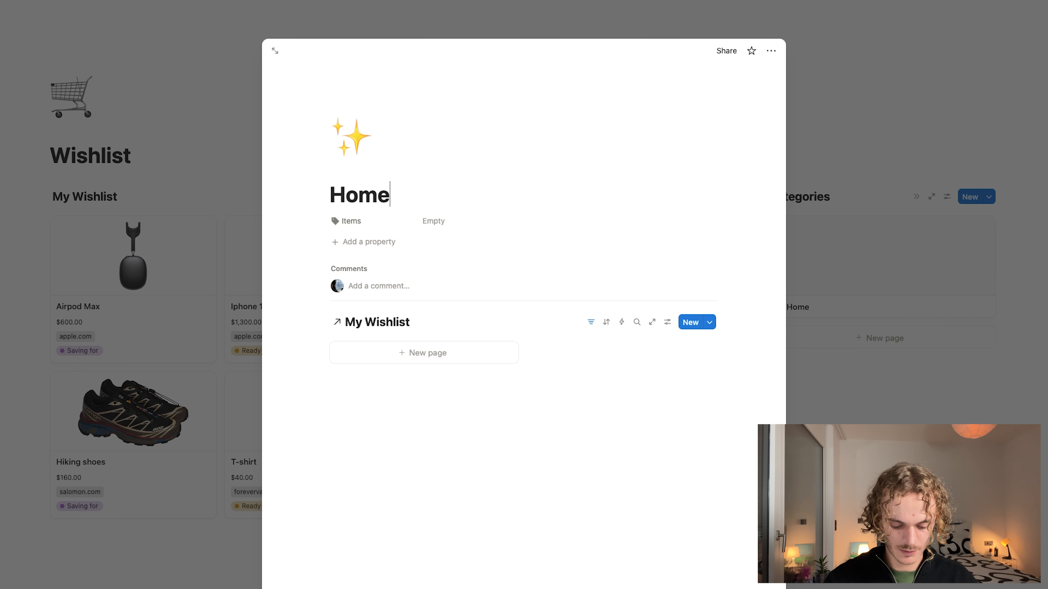
pyautogui.click(446, 225)
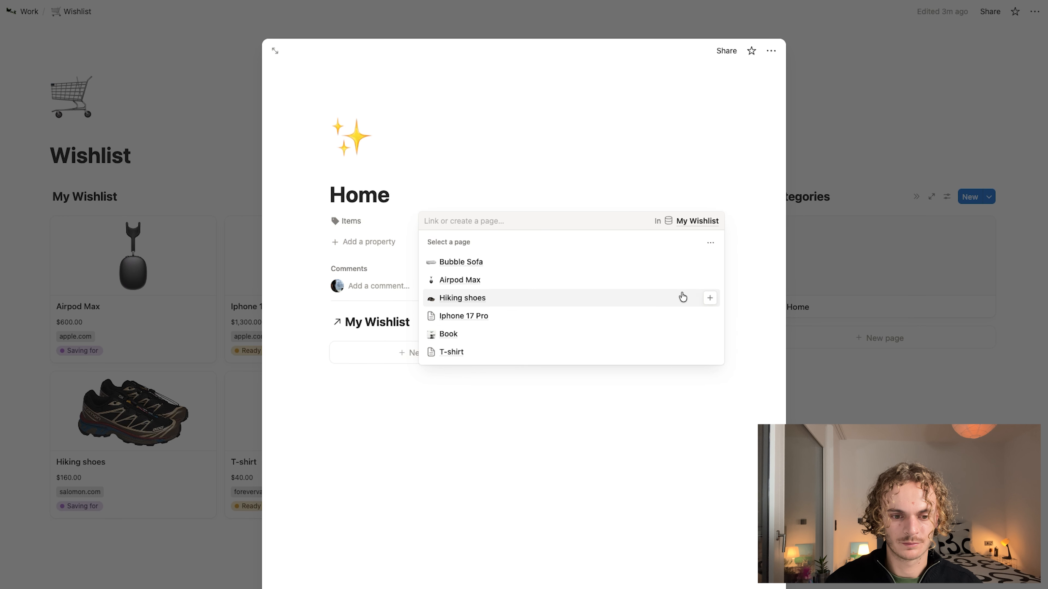
pyautogui.click(709, 261)
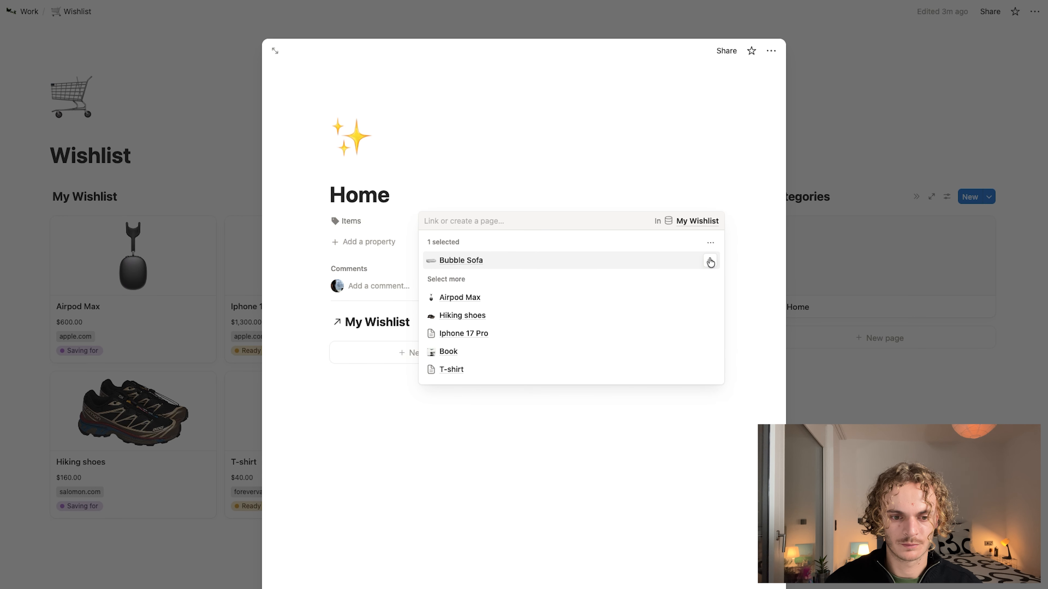
pyautogui.click(527, 193)
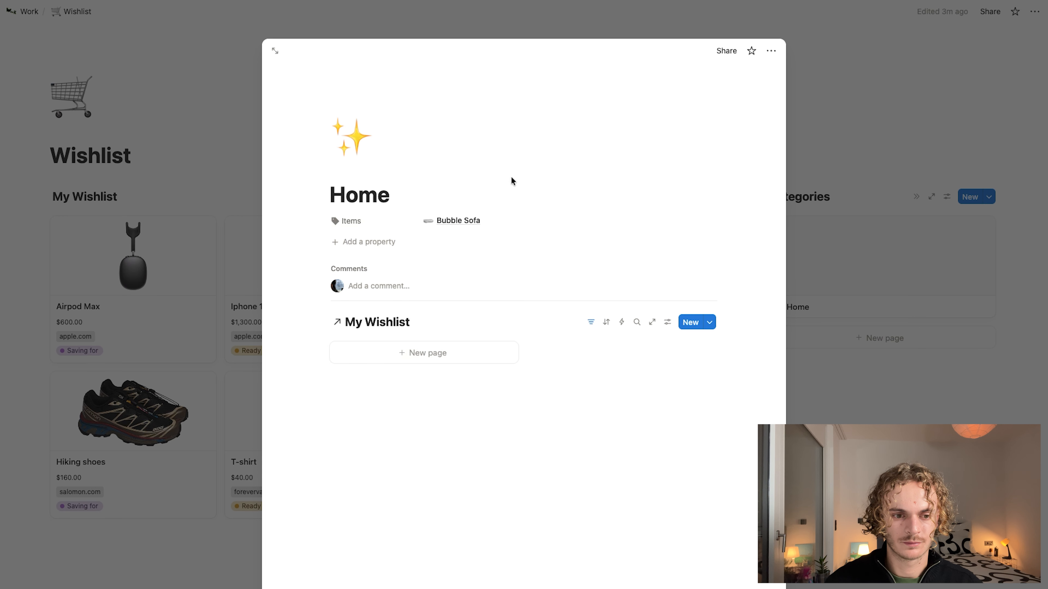
# - Change the Home page's icon to the house emoji and close the page
pyautogui.click(349, 155)
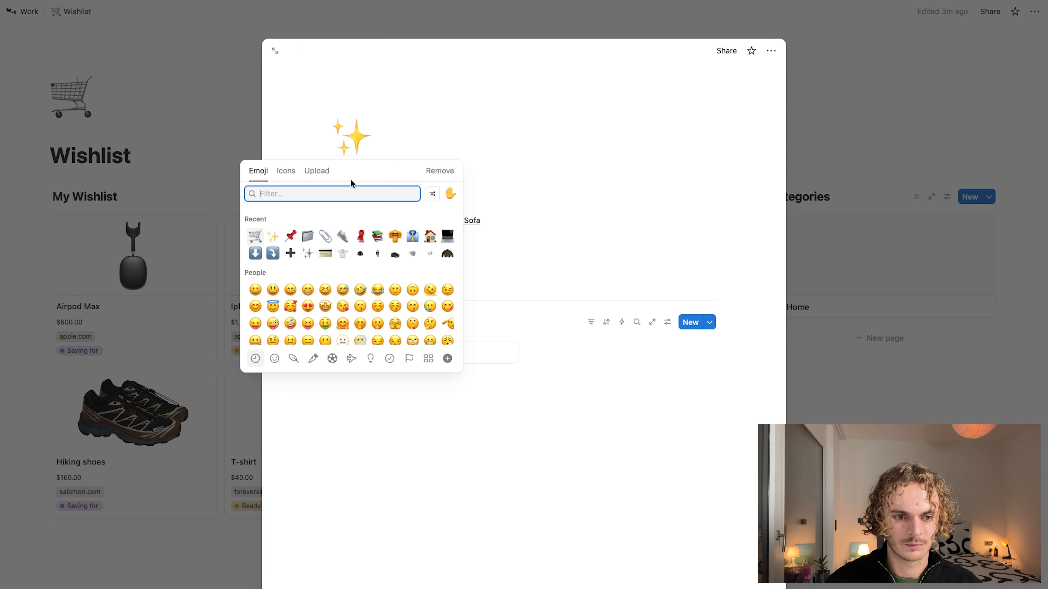
pyautogui.click(428, 237)
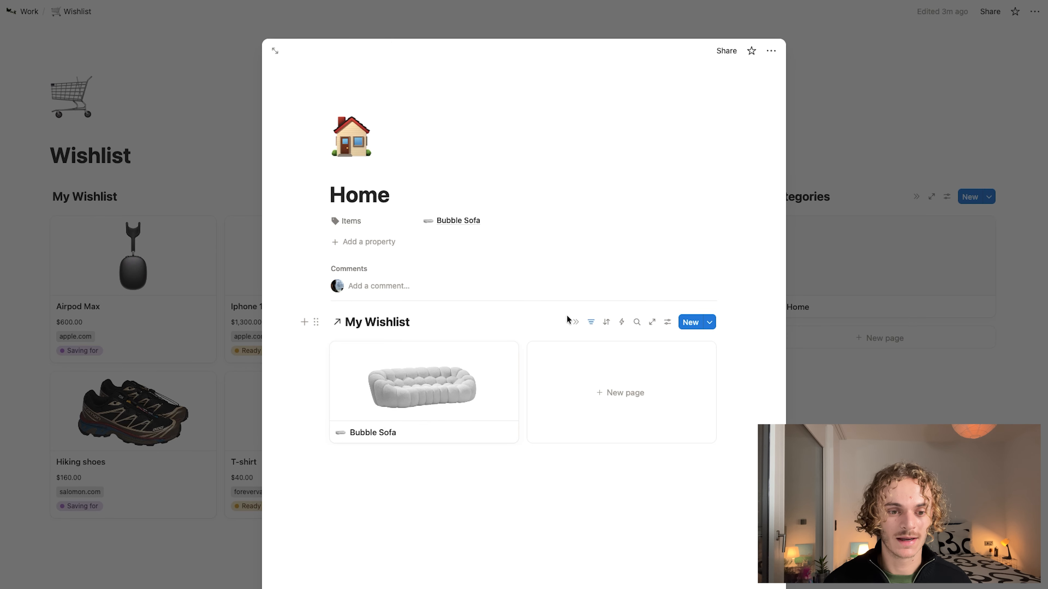
pyautogui.click(882, 399)
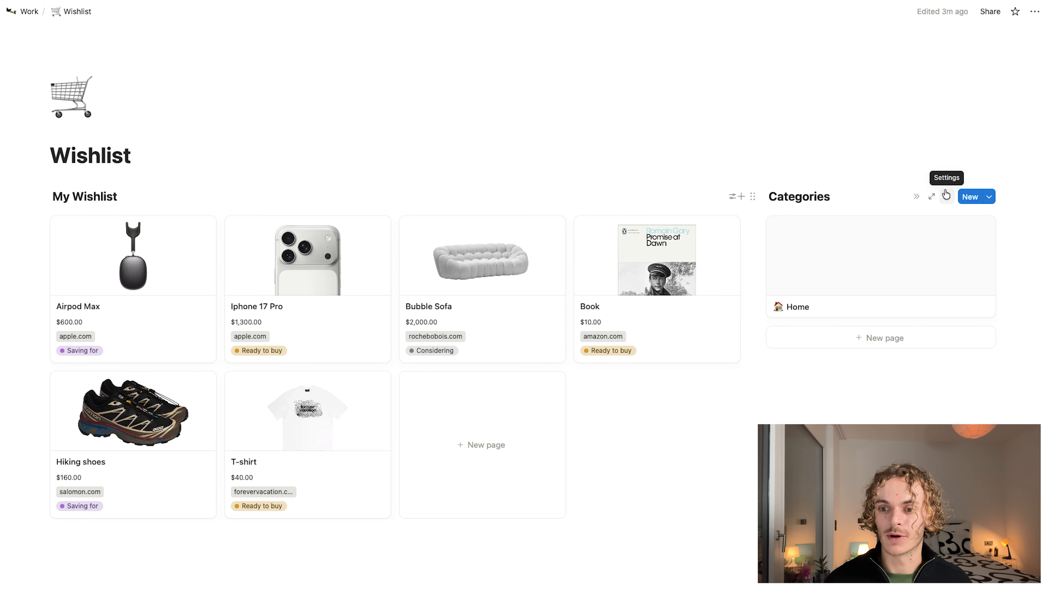
# - Set the card preview of the Categories gallery view to None
pyautogui.click(947, 197)
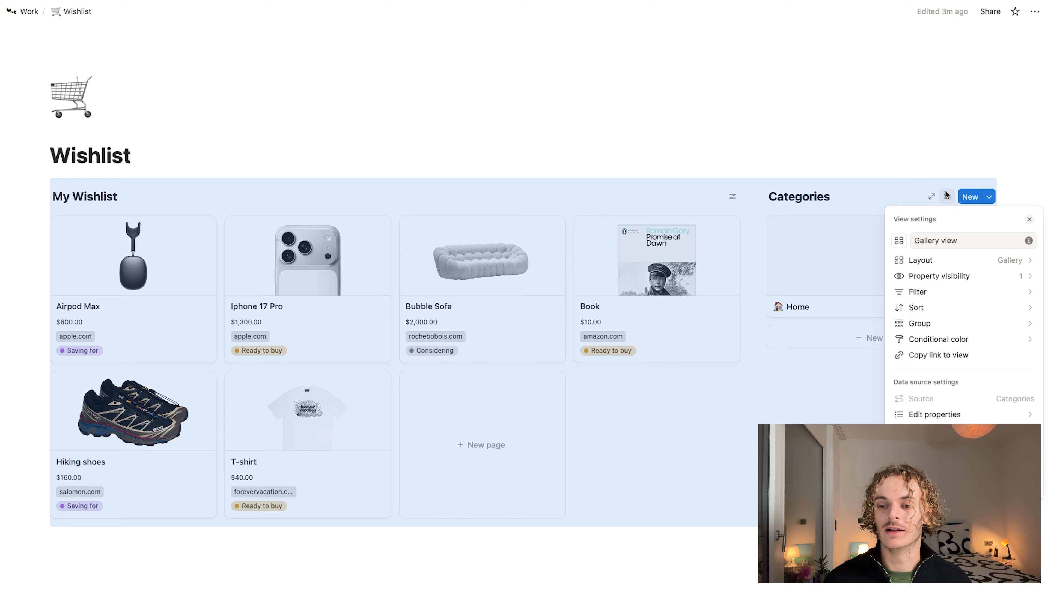
pyautogui.click(935, 260)
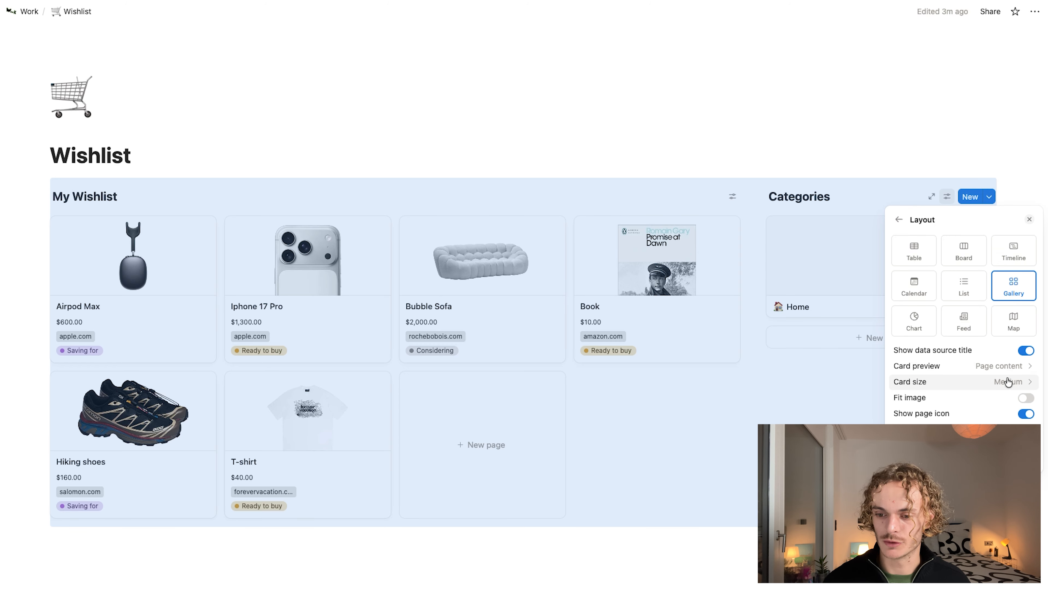
pyautogui.click(1010, 367)
pyautogui.click(920, 384)
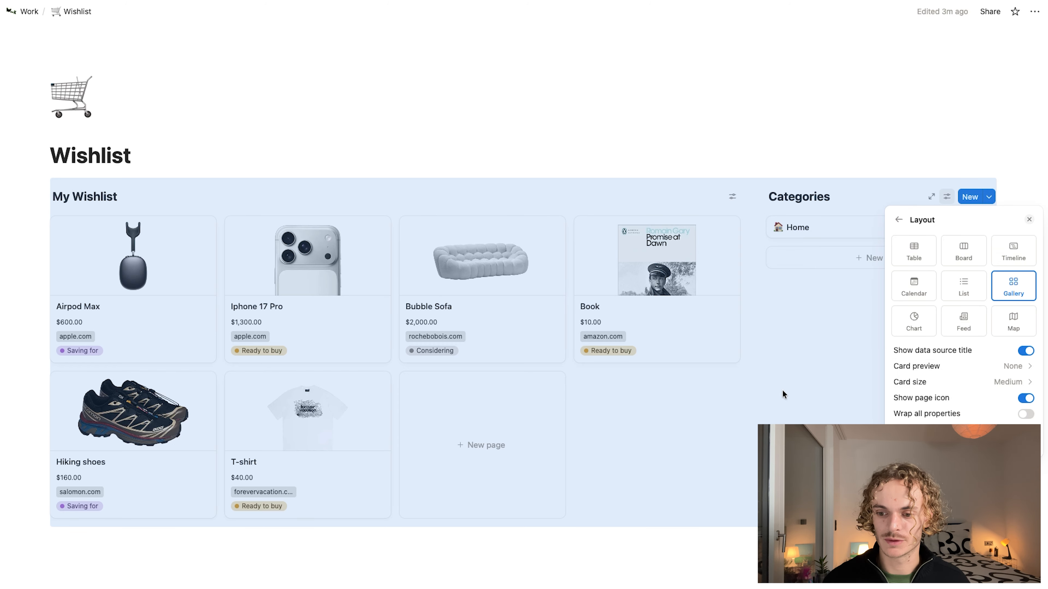
pyautogui.click(795, 356)
# - Add another page to the Categories gallery and replace its template title with Clothing
pyautogui.click(876, 258)
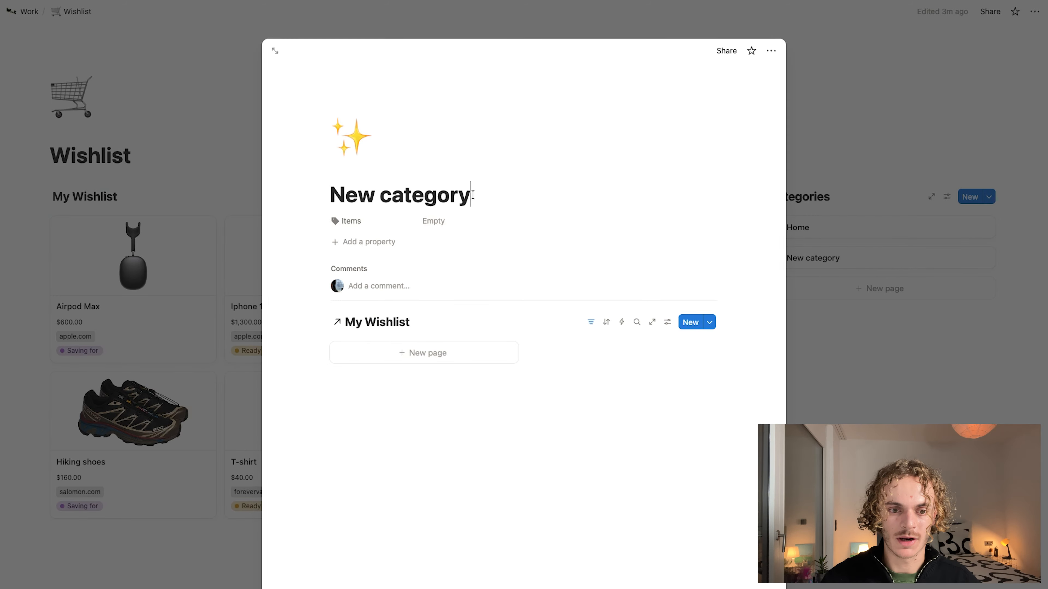
pyautogui.hotkey('alt', 'shift', 'Left')
pyautogui.hotkey('alt', 'shift', 'Left')
pyautogui.write('Clothing')
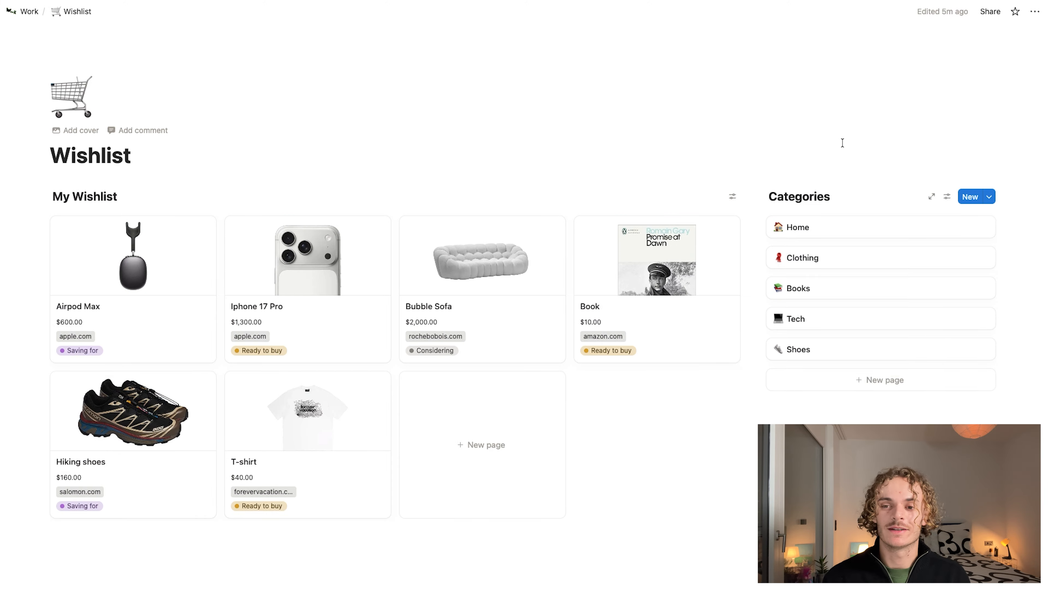
# - Show the Items property on the cards of the Categories gallery
pyautogui.click(947, 196)
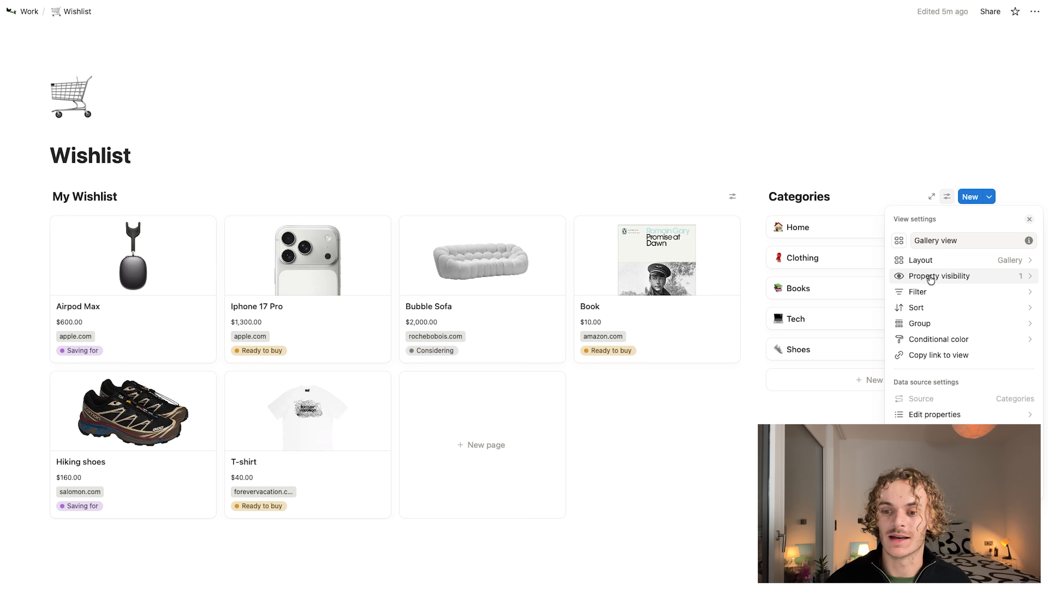
pyautogui.click(944, 277)
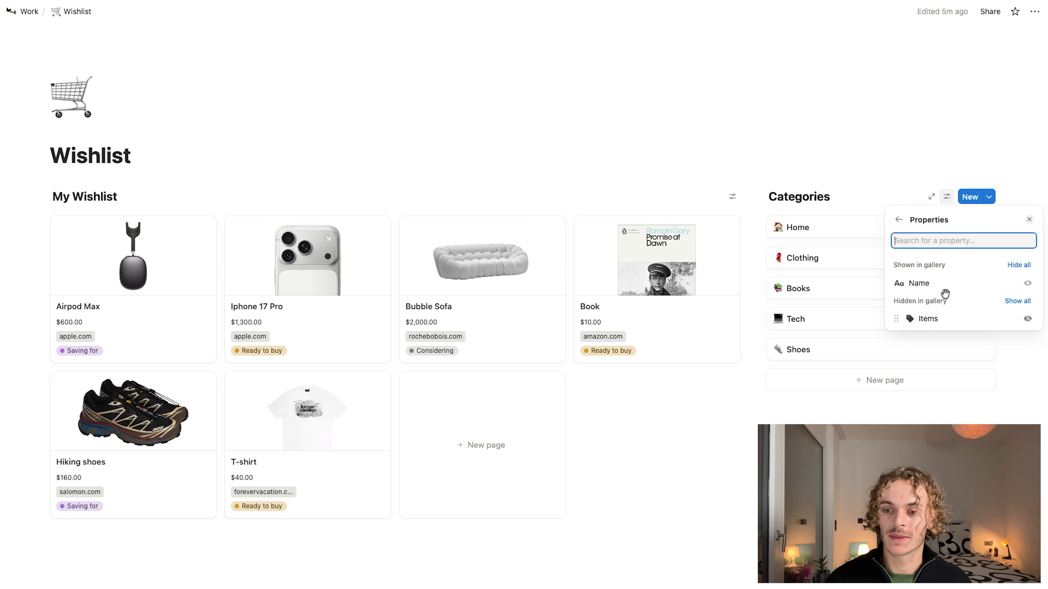
pyautogui.click(1027, 319)
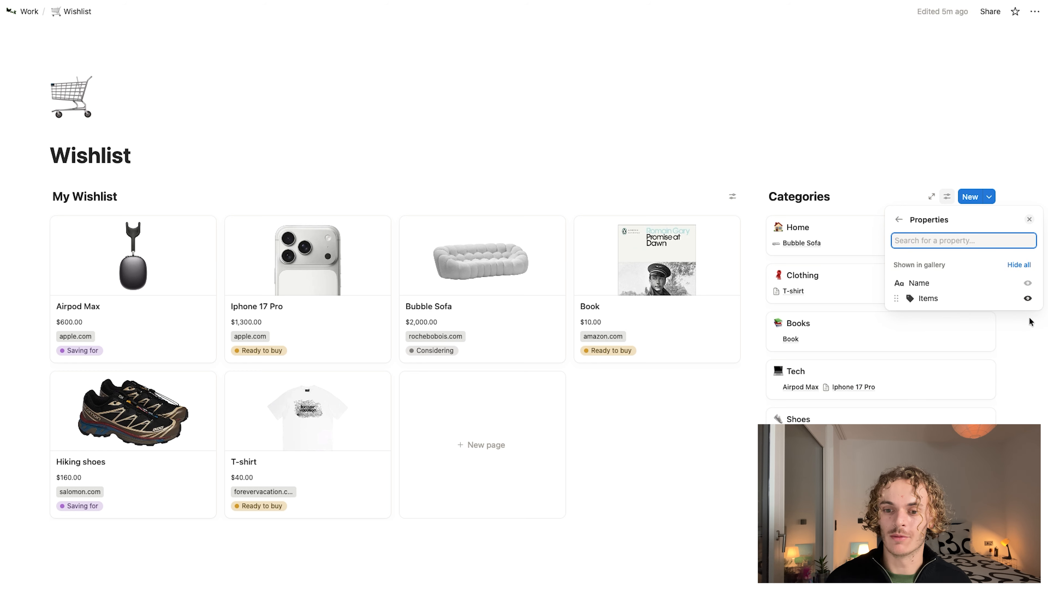
pyautogui.click(815, 171)
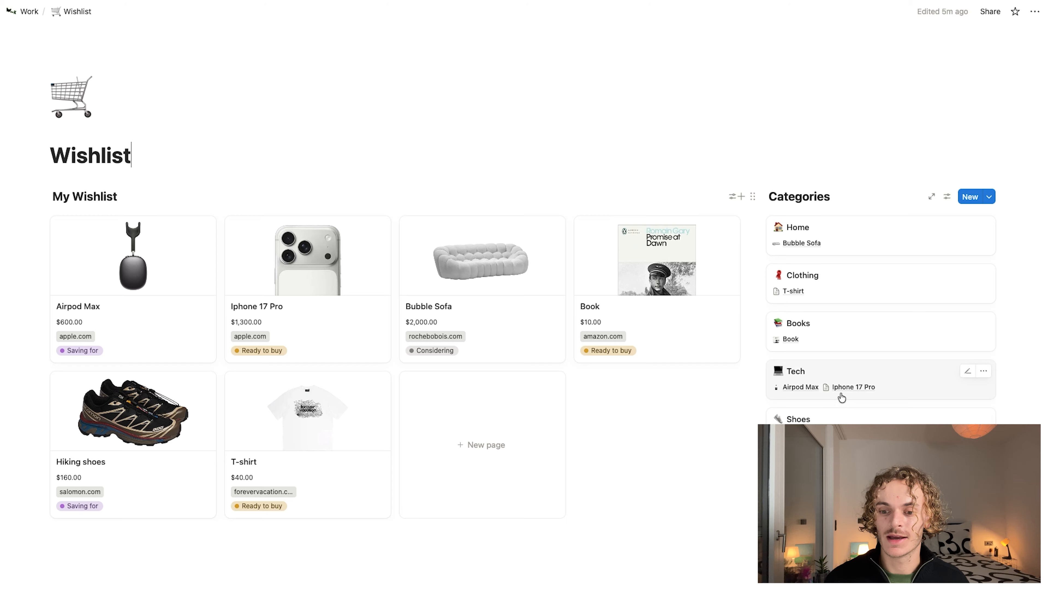
# - Add an icon to the Iphone 17 Pro page using an uploaded image of the phone, and close the page
pyautogui.click(318, 312)
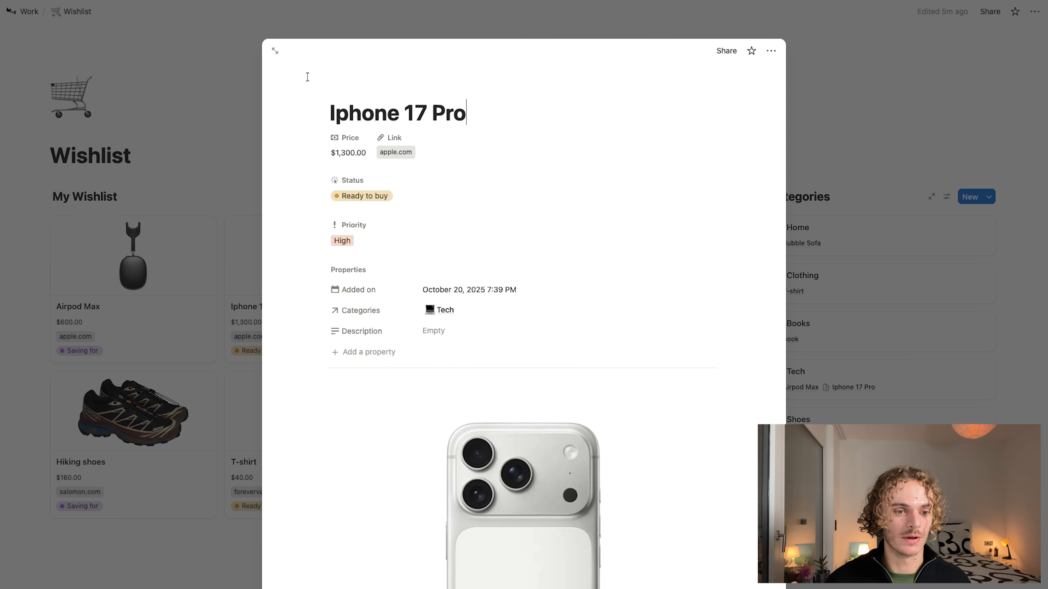
pyautogui.click(363, 88)
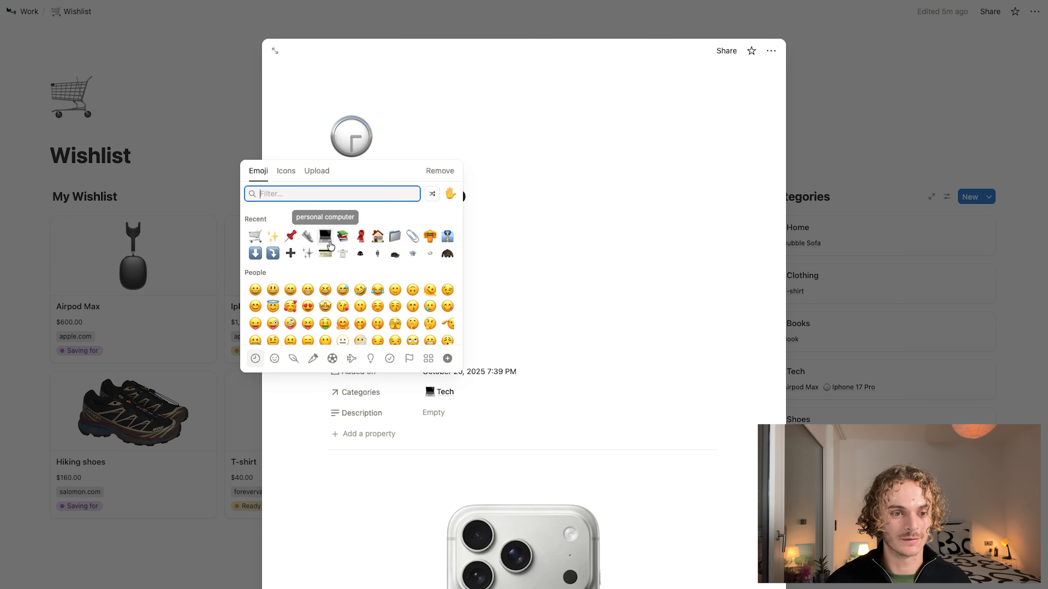
pyautogui.click(317, 171)
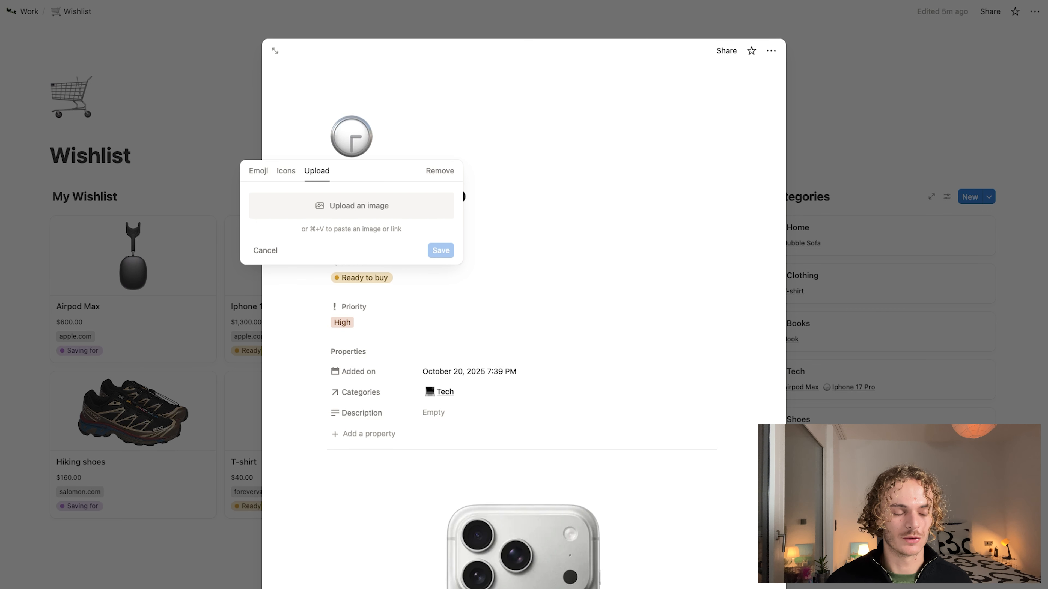
pyautogui.moveTo(231, 177); pyautogui.dragTo(349, 207)
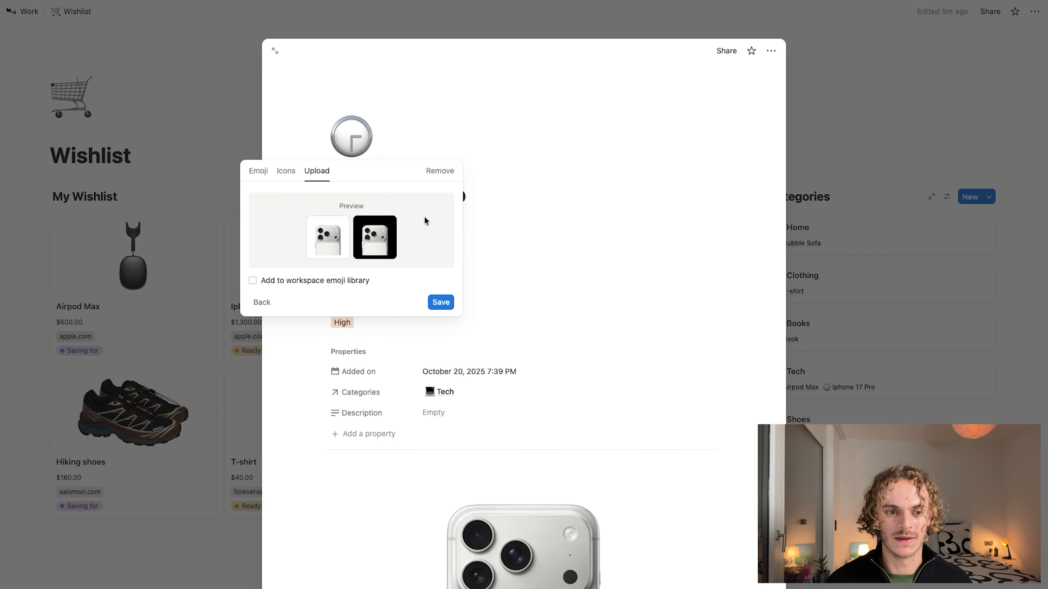
pyautogui.click(439, 302)
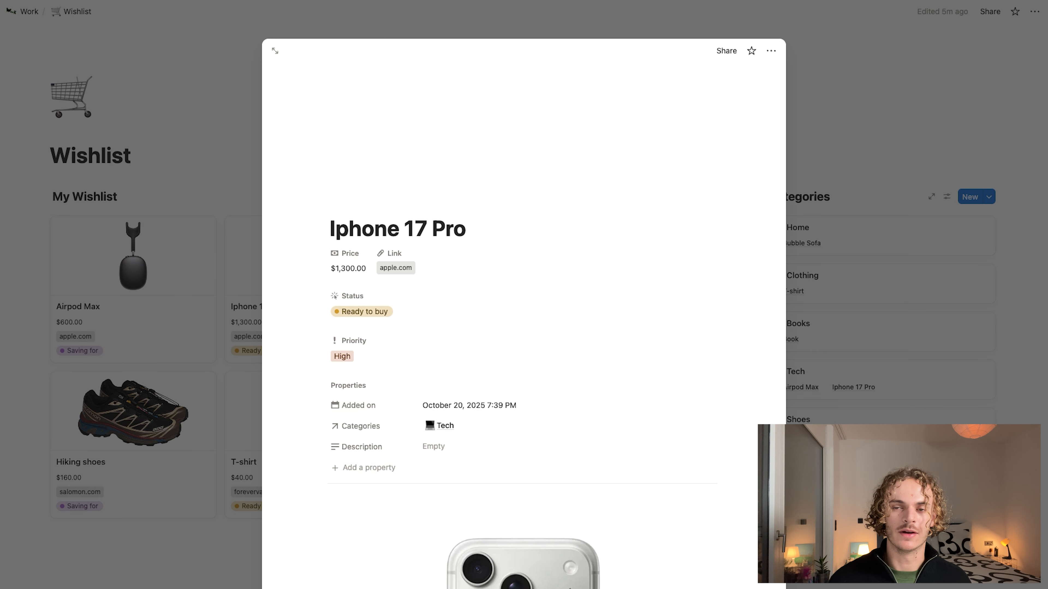
pyautogui.click(827, 382)
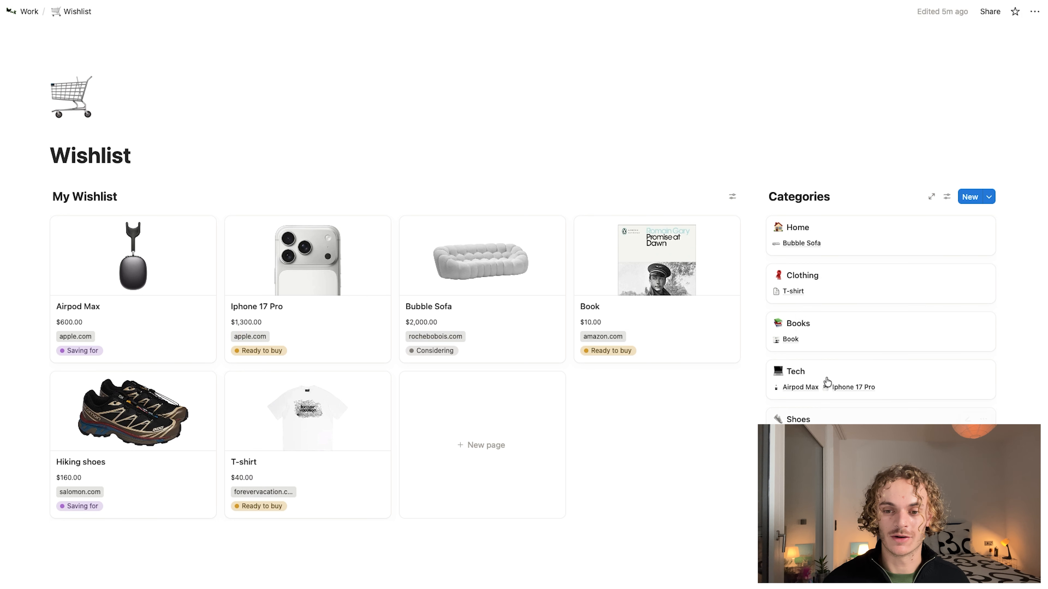
# - Open the T-shirt page from the Clothing category, give it an uploaded T-shirt image as its icon, and close it
pyautogui.click(788, 297)
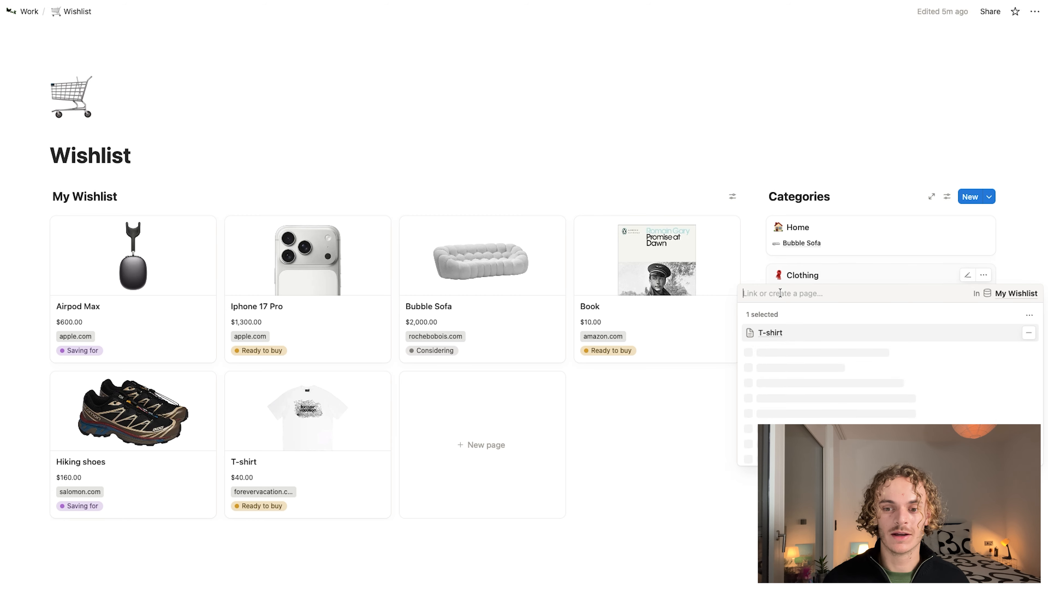
pyautogui.click(750, 335)
pyautogui.click(348, 88)
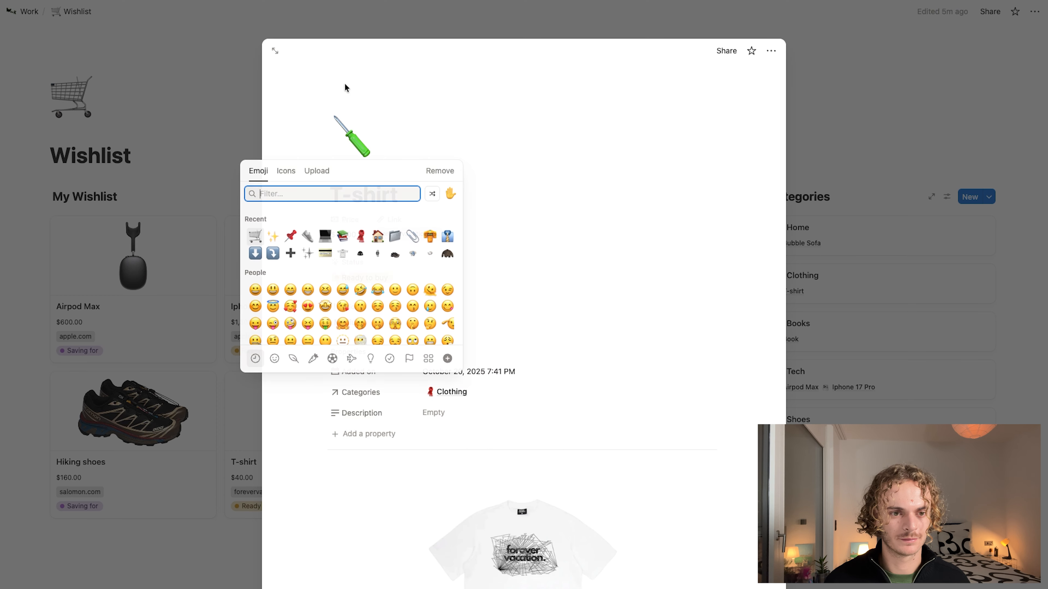
pyautogui.click(317, 171)
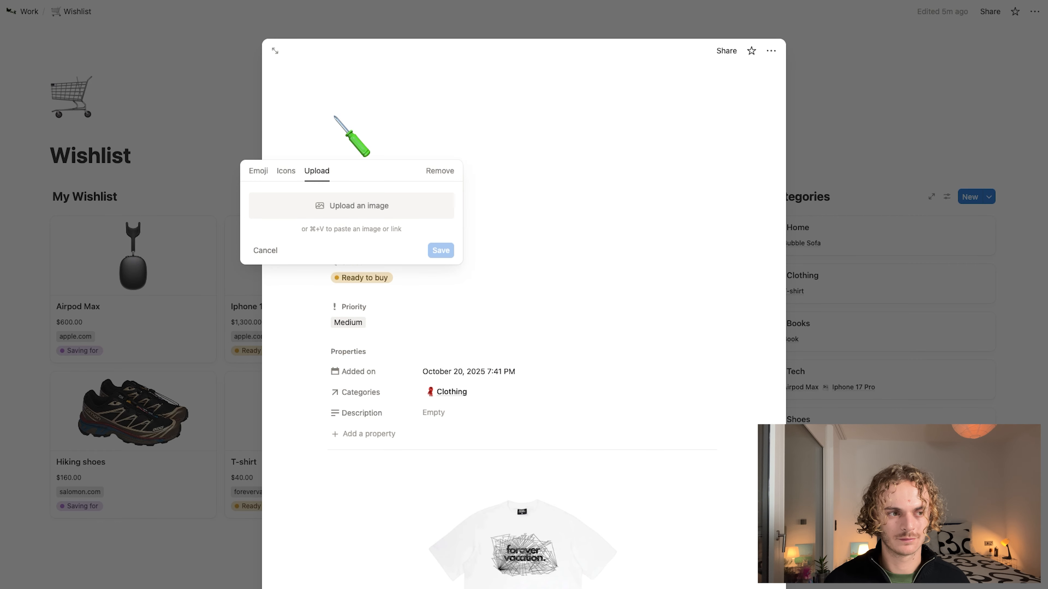
pyautogui.moveTo(247, 141); pyautogui.dragTo(342, 219)
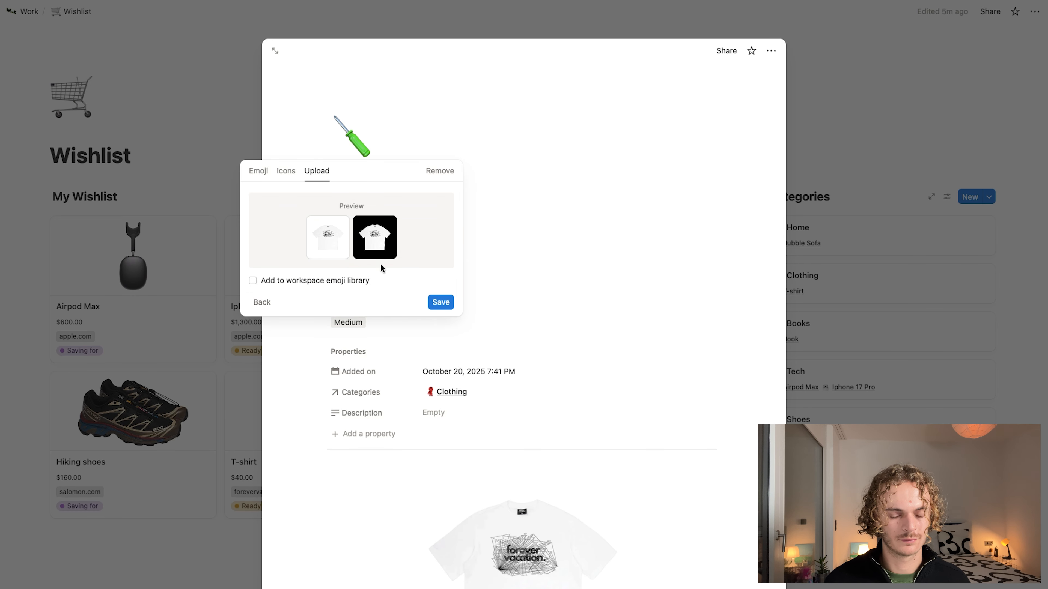
pyautogui.click(440, 302)
pyautogui.press('Escape')
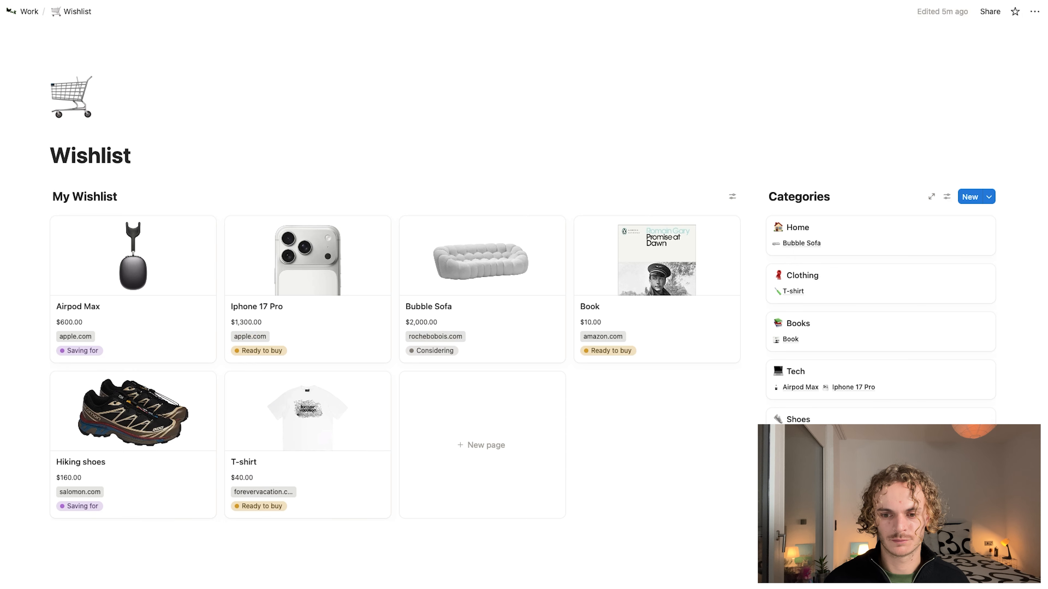
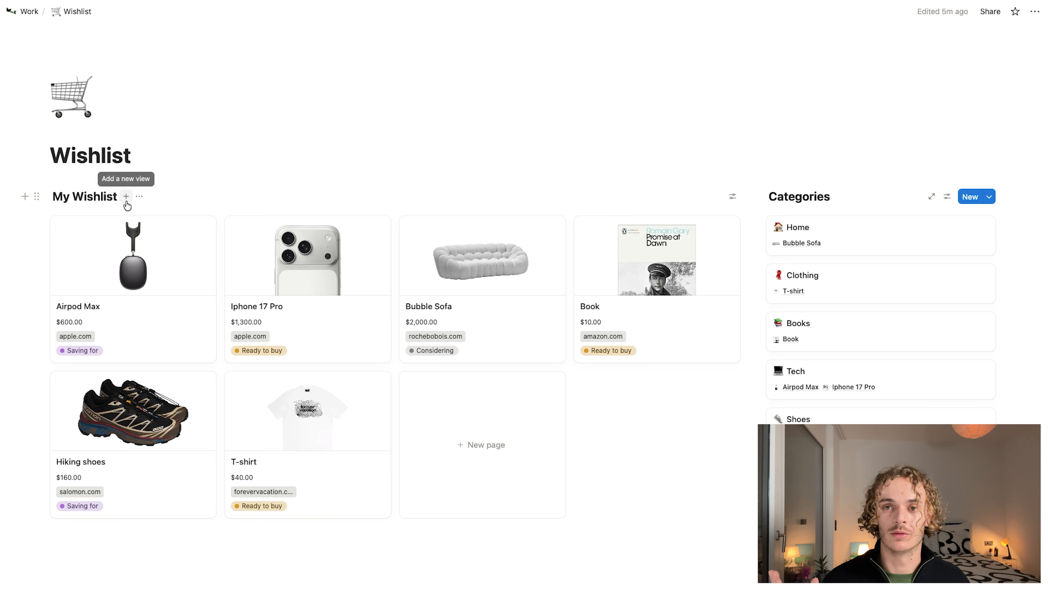
# - Add a Board view to the My Wishlist database
pyautogui.click(126, 202)
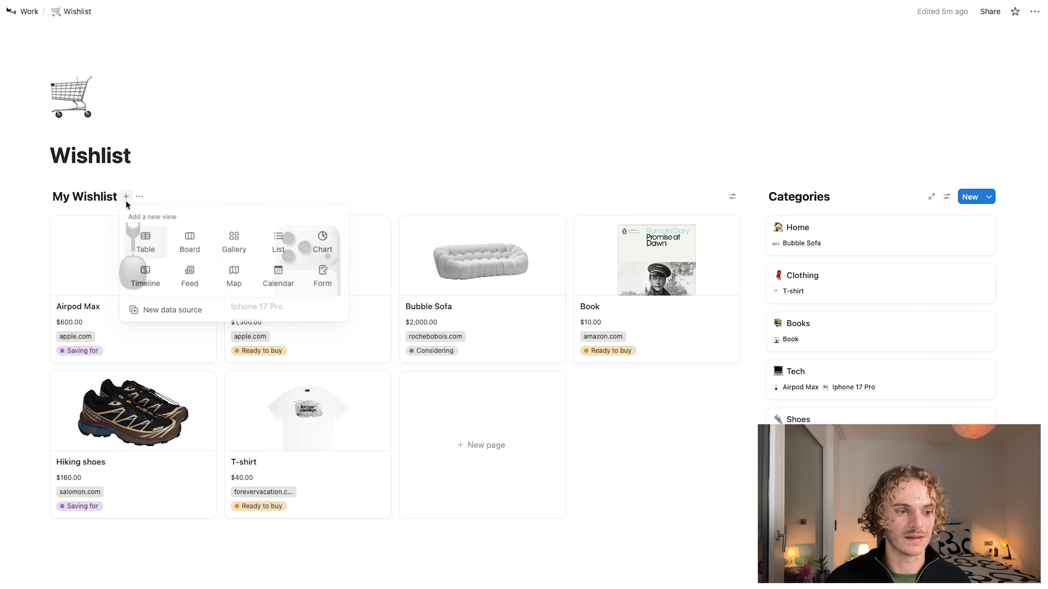
pyautogui.click(190, 249)
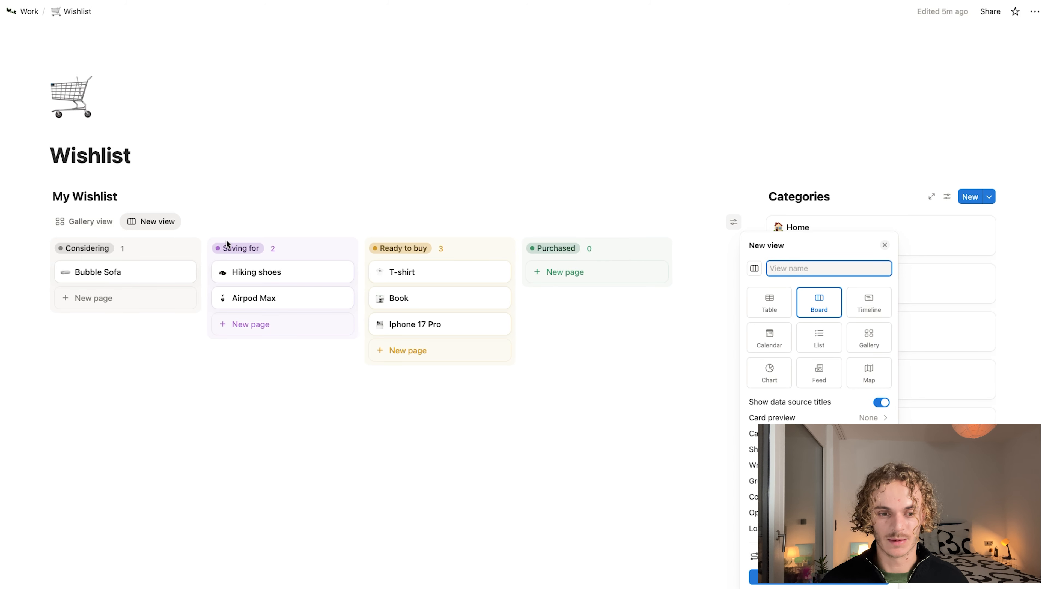
pyautogui.click(314, 214)
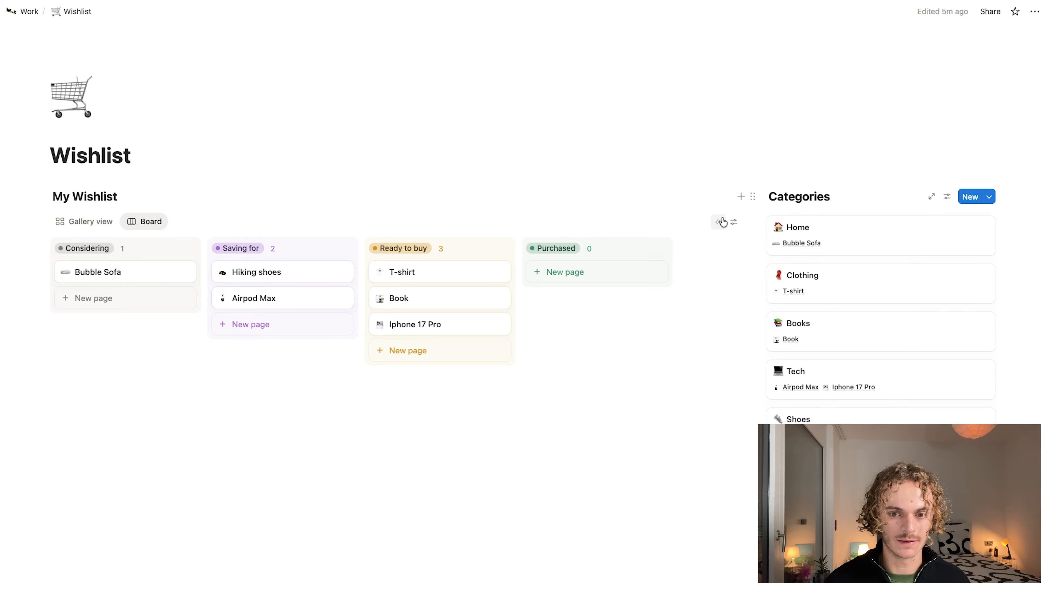
# - Filter the My Wishlist board by Status to To-do and In progress, and save the filter for everyone
pyautogui.click(719, 224)
pyautogui.click(616, 222)
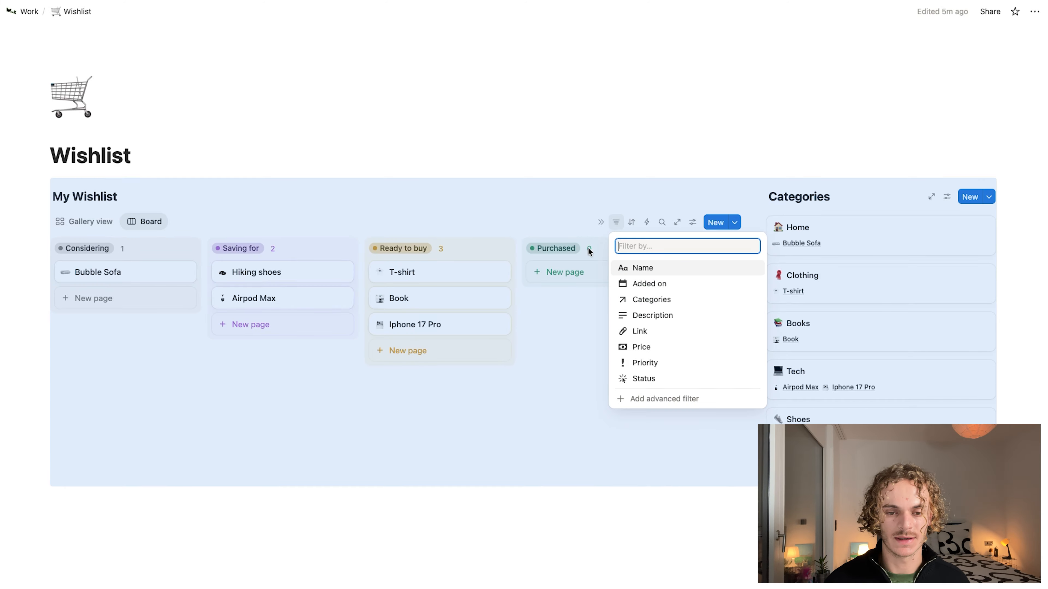
pyautogui.click(644, 377)
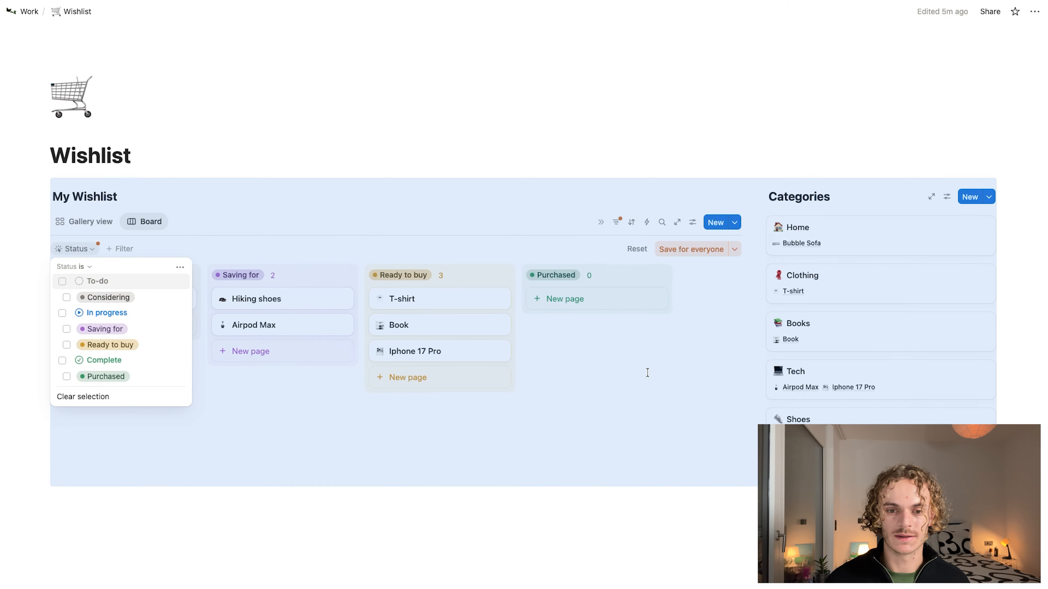
pyautogui.click(63, 281)
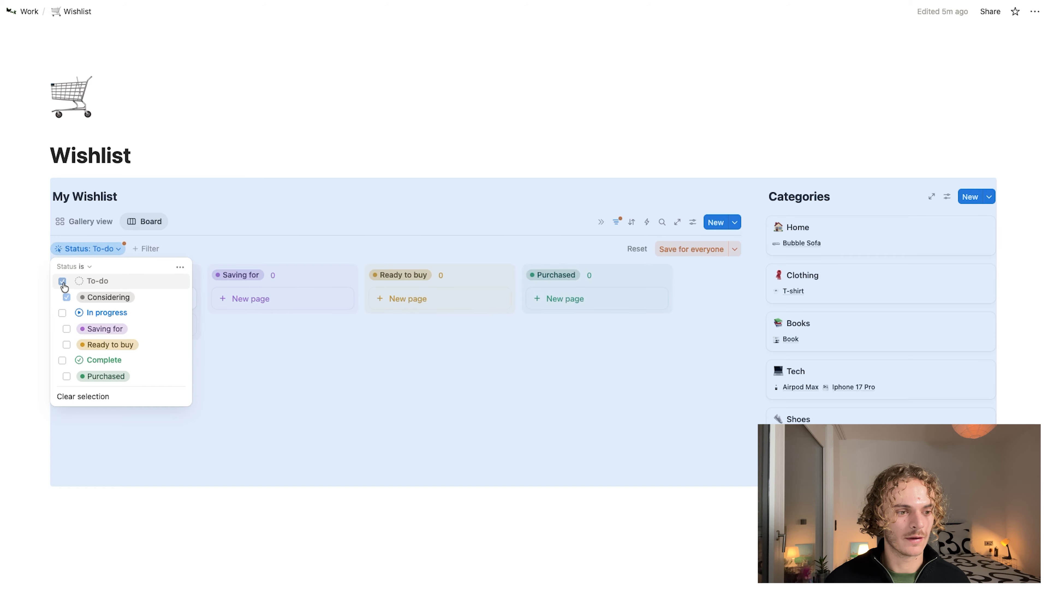
pyautogui.click(62, 313)
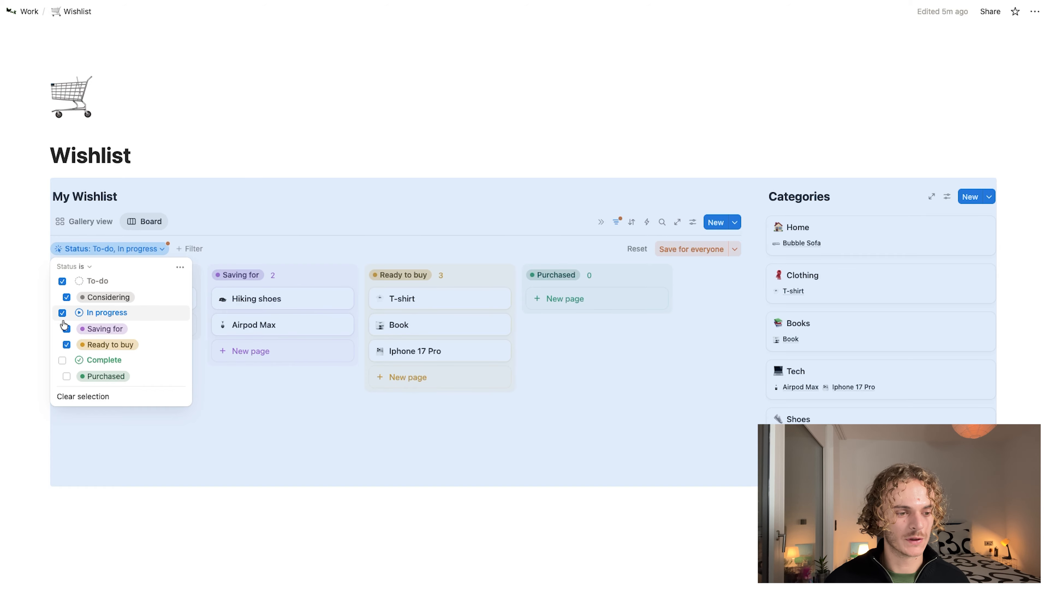
pyautogui.click(207, 423)
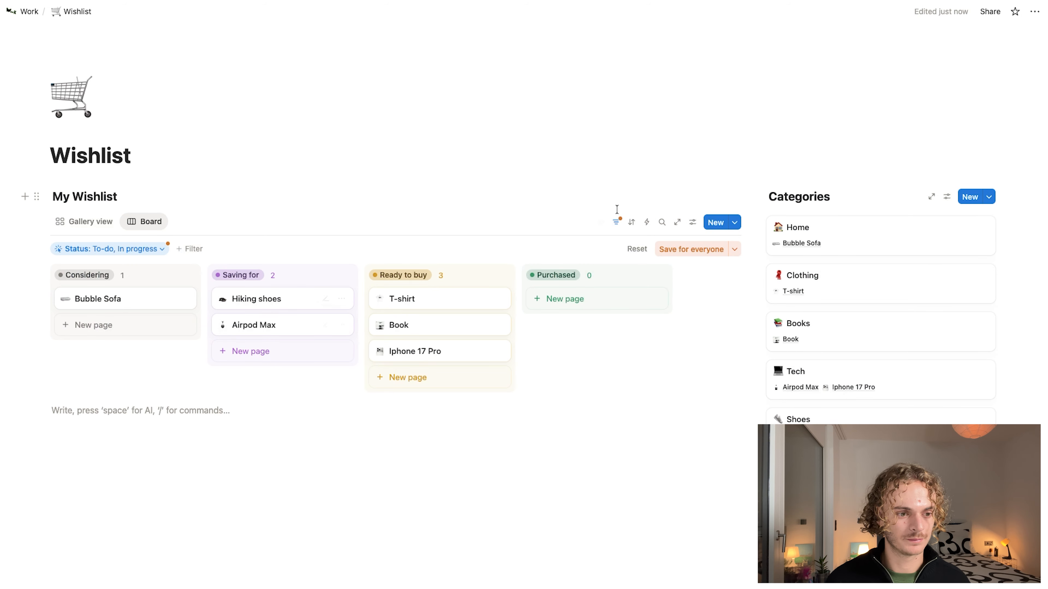
pyautogui.click(668, 249)
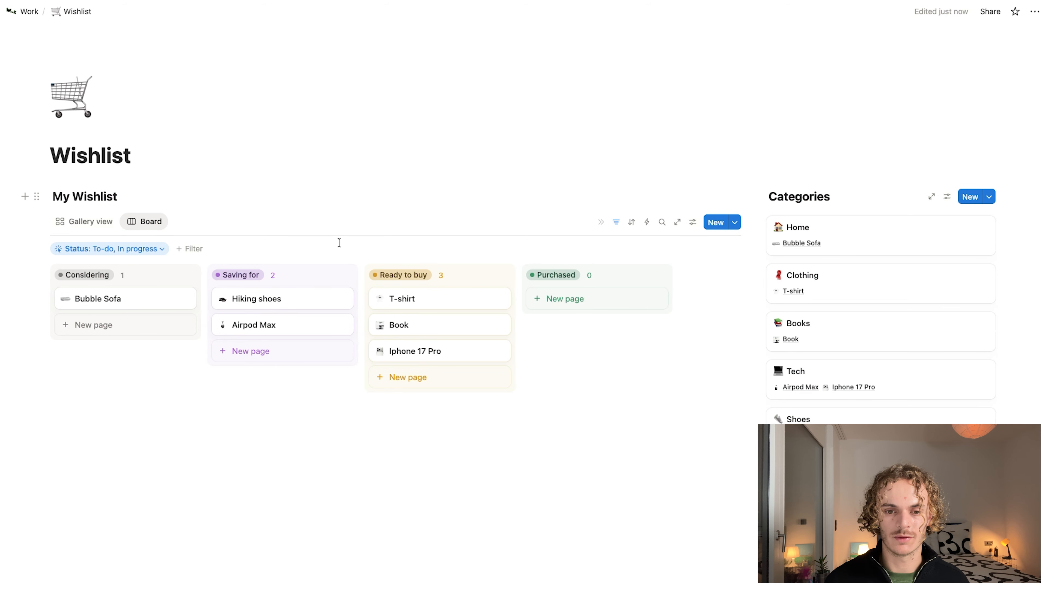
# - Rename the My Wishlist board view to Status and give it the same burst-with-cursor icon as the Status property
pyautogui.click(145, 223)
pyautogui.click(170, 241)
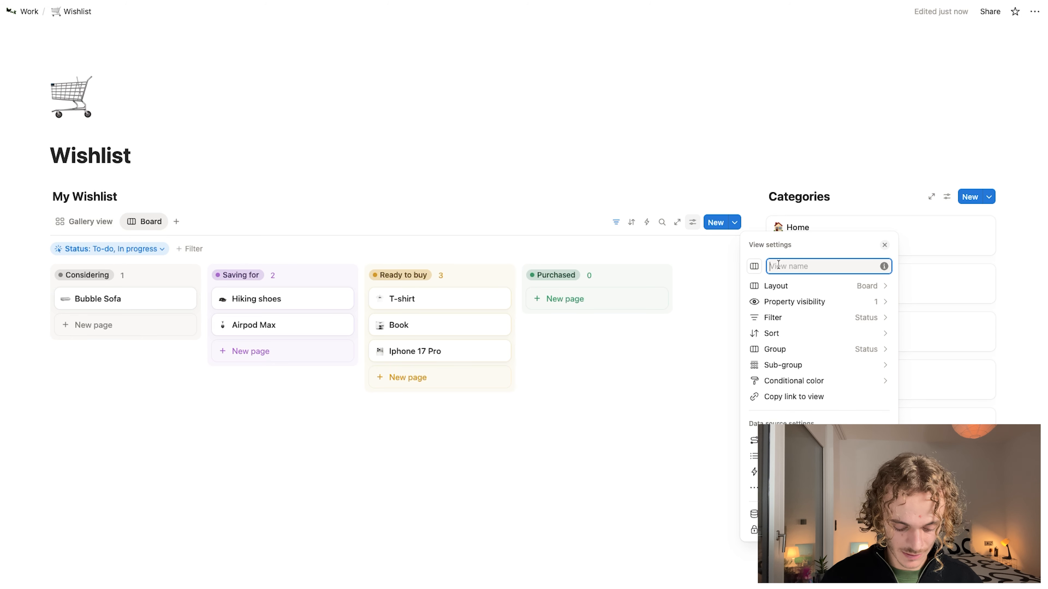
pyautogui.write('Status')
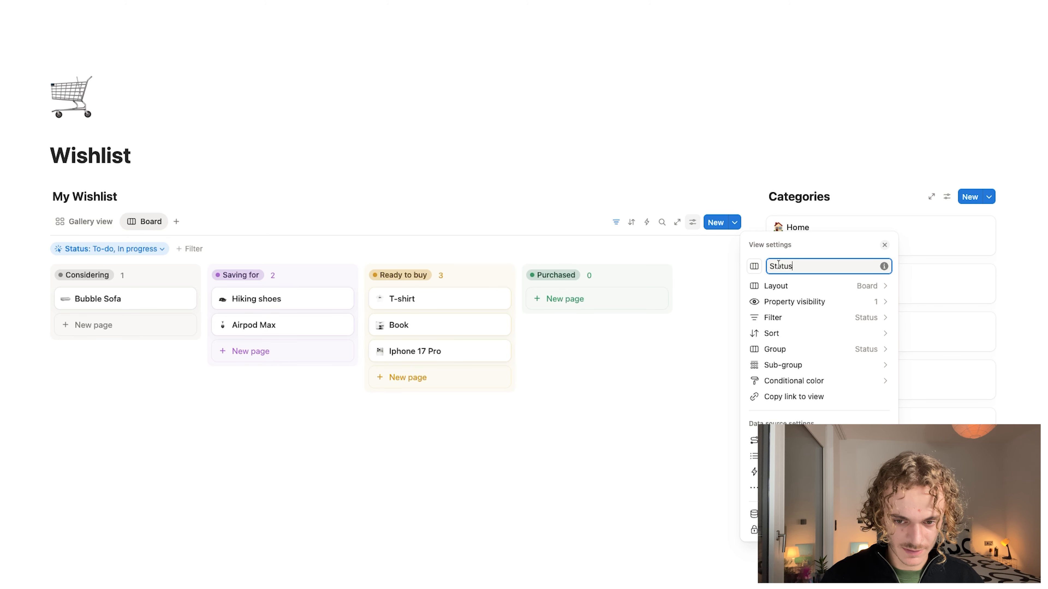
pyautogui.click(754, 265)
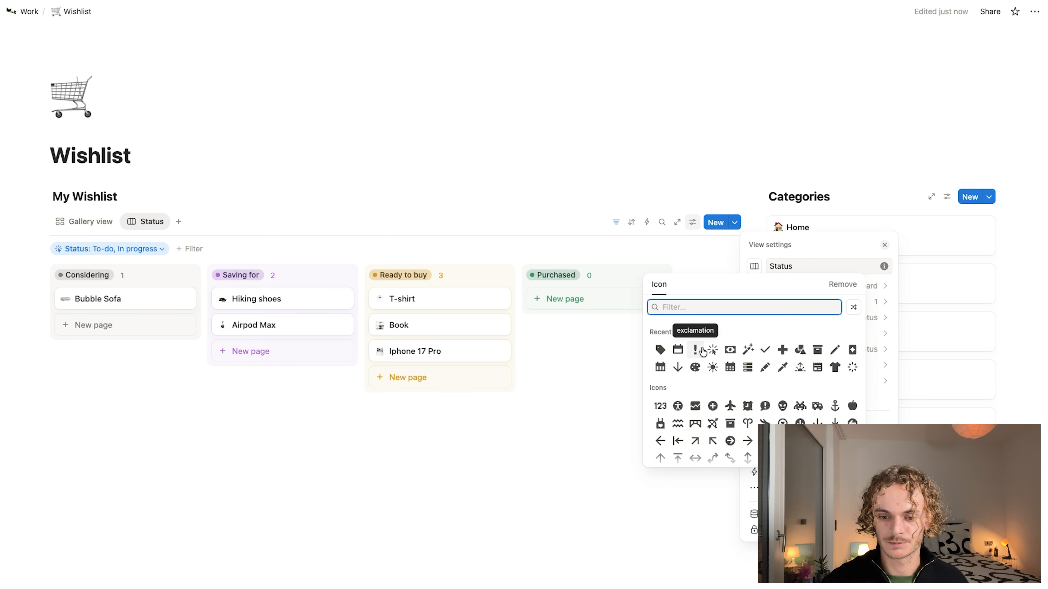
pyautogui.click(713, 351)
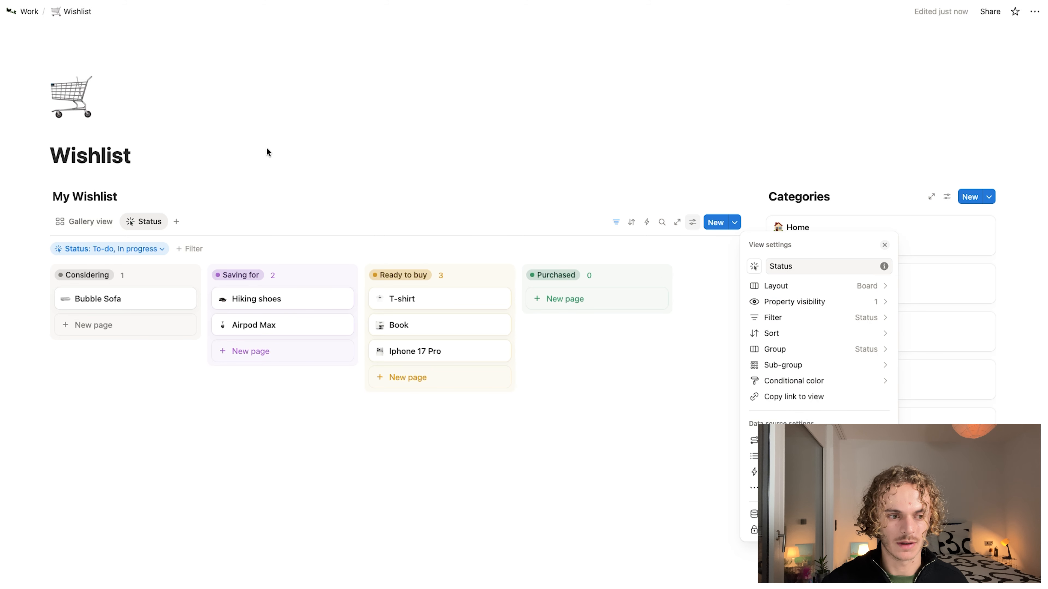
pyautogui.click(266, 148)
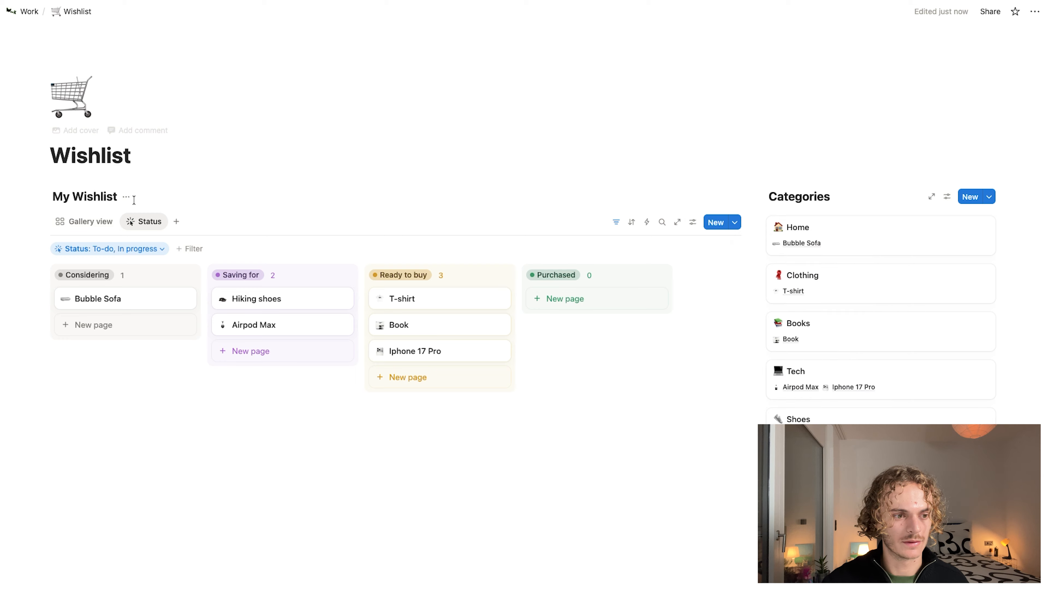
# - Rename the My Wishlist gallery view to Items and give it a tag icon
pyautogui.click(83, 227)
pyautogui.click(78, 225)
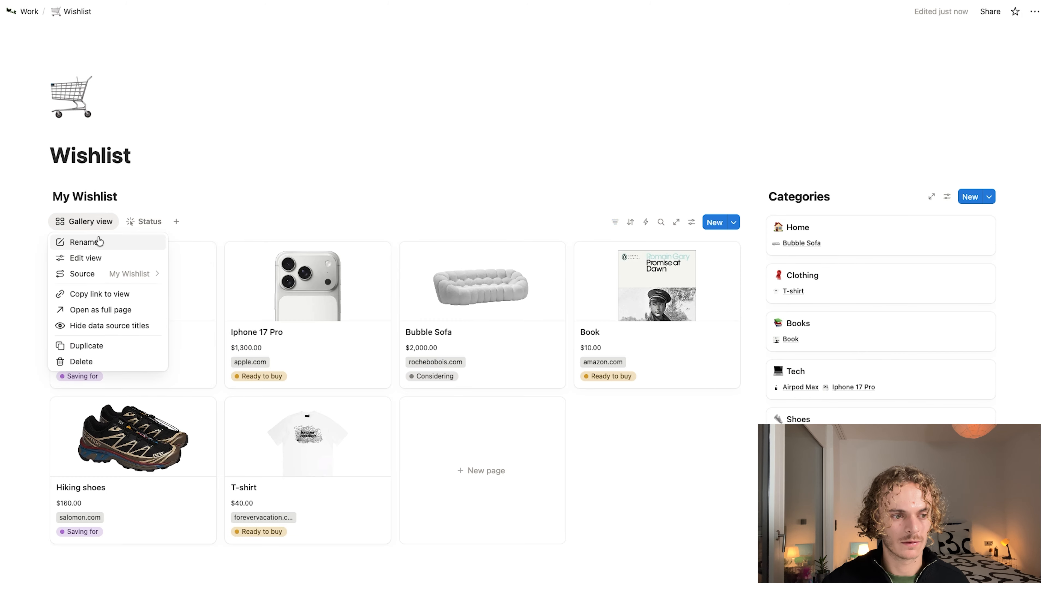
pyautogui.click(99, 242)
pyautogui.moveTo(828, 270); pyautogui.dragTo(657, 270)
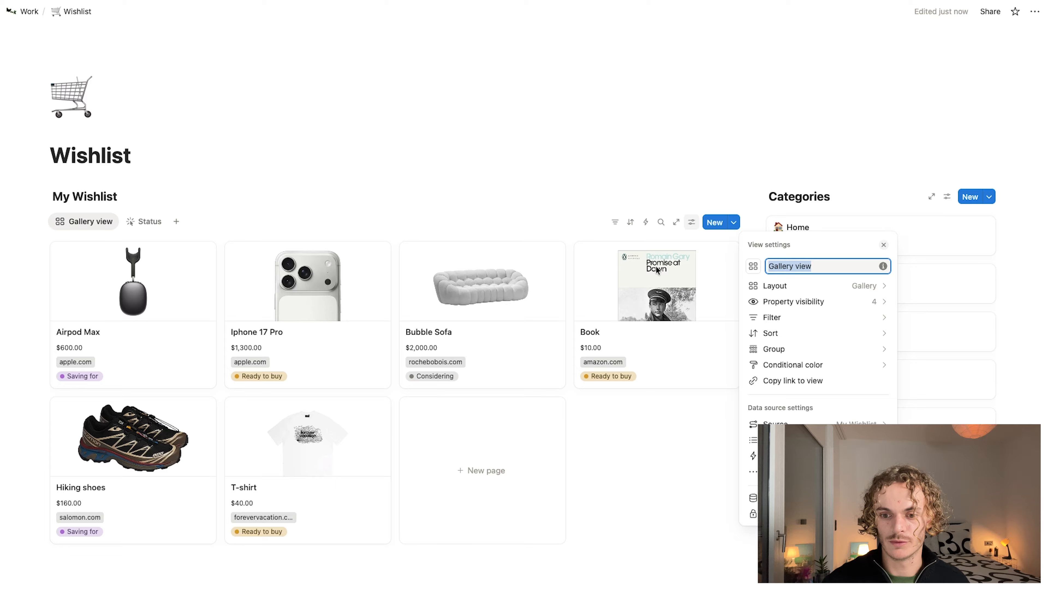
pyautogui.write('Items')
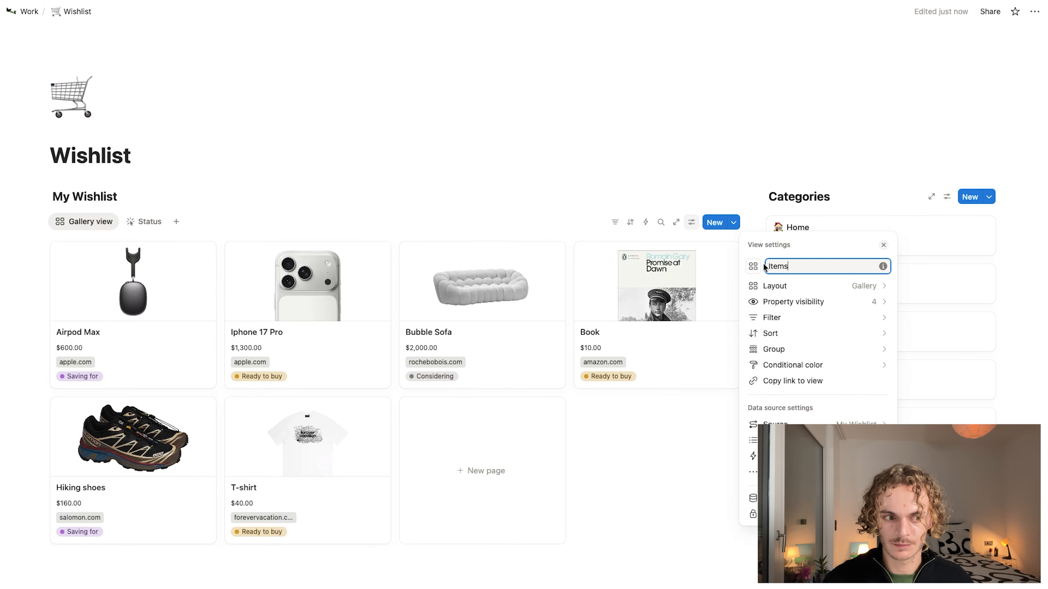
pyautogui.click(752, 266)
pyautogui.click(676, 350)
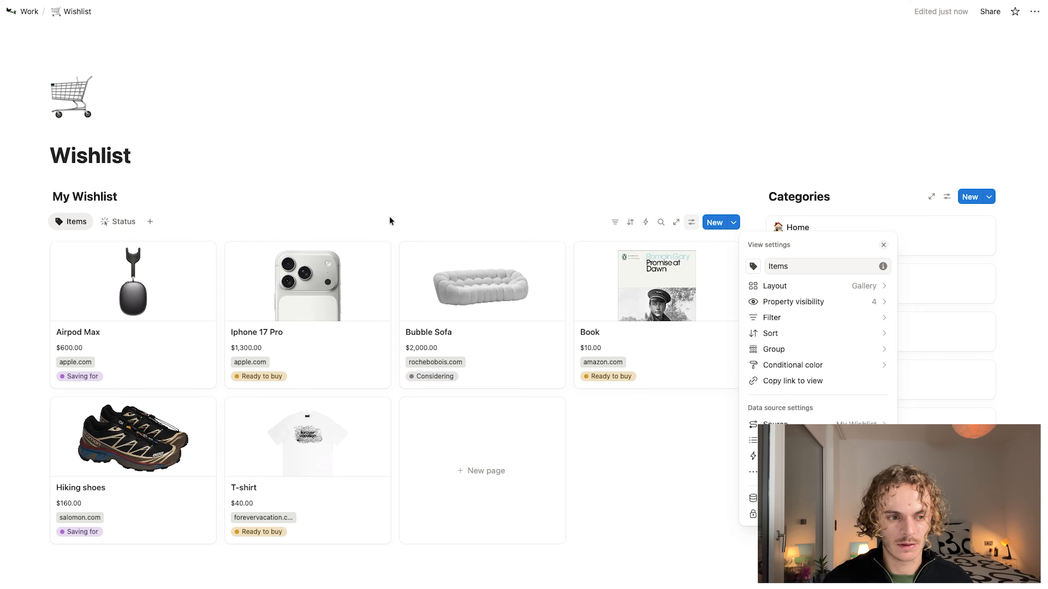
pyautogui.click(391, 222)
# - Hide the Purchased group in the My Wishlist Status board and pin it as a pinned group
pyautogui.click(126, 230)
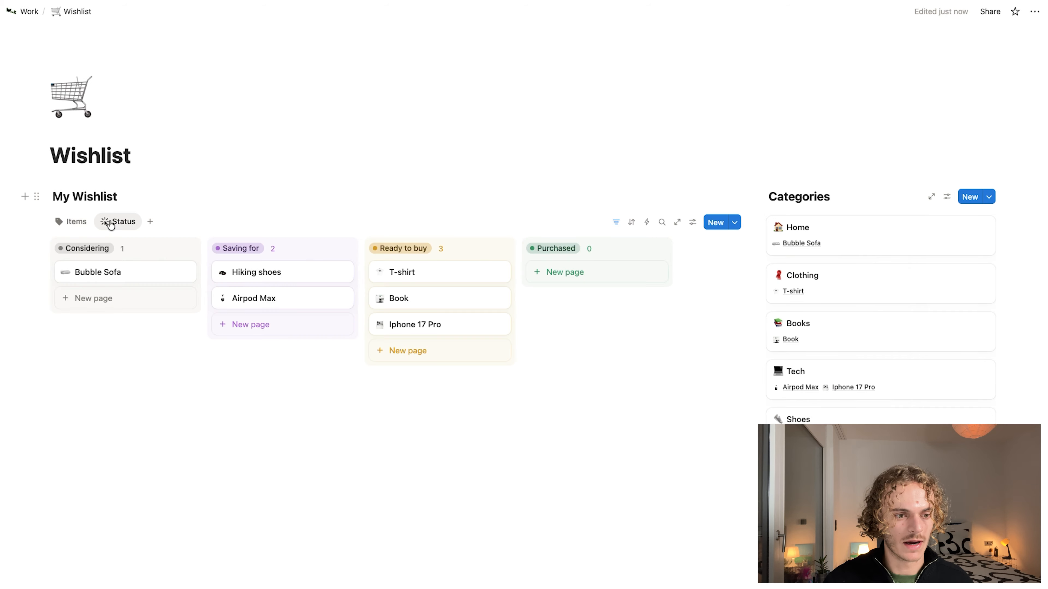
pyautogui.click(107, 223)
pyautogui.click(693, 224)
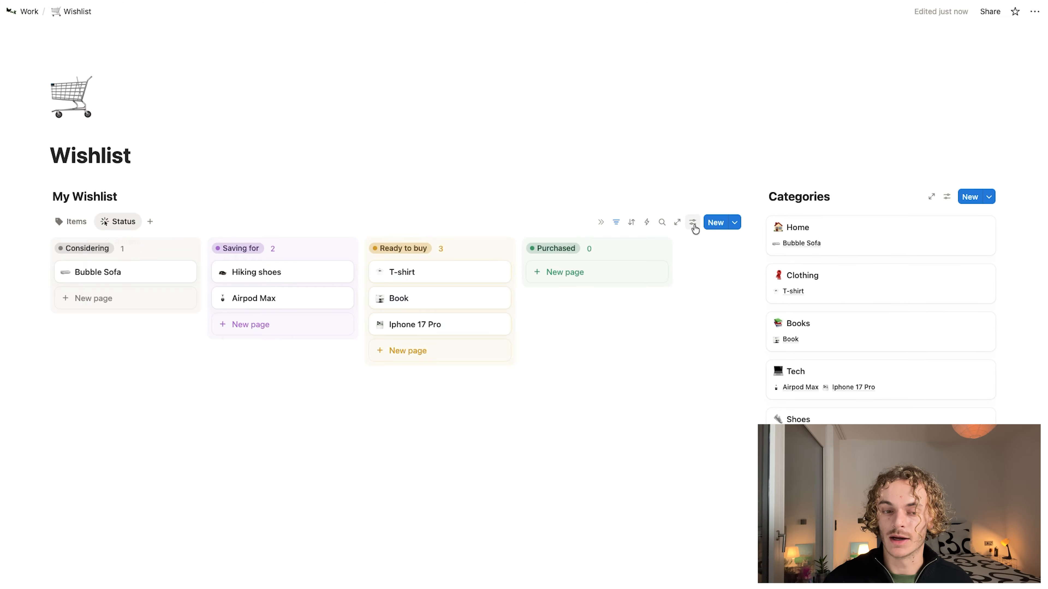
pyautogui.click(693, 223)
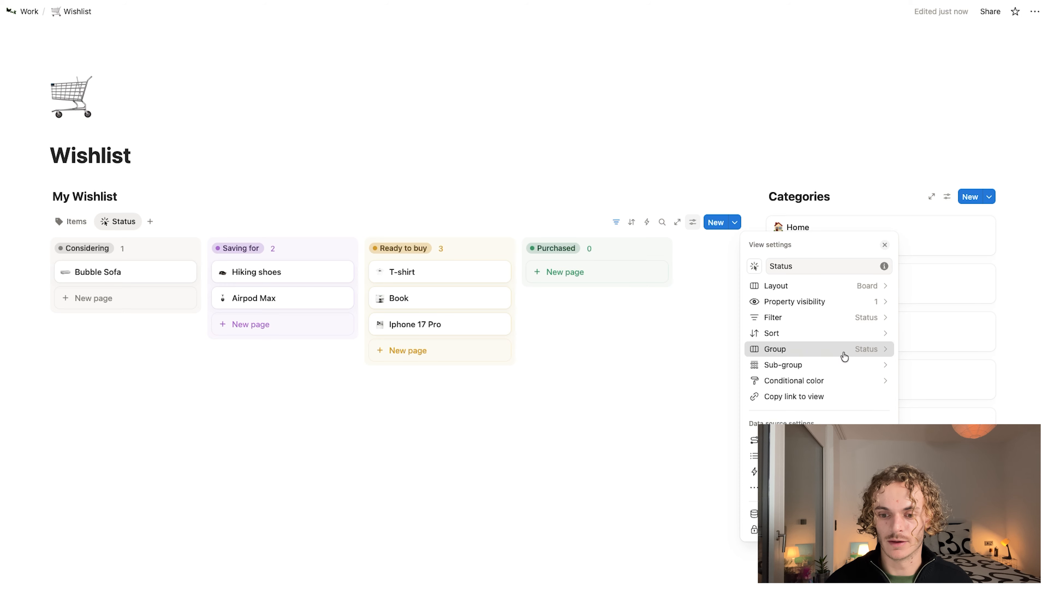
pyautogui.click(842, 350)
pyautogui.click(885, 419)
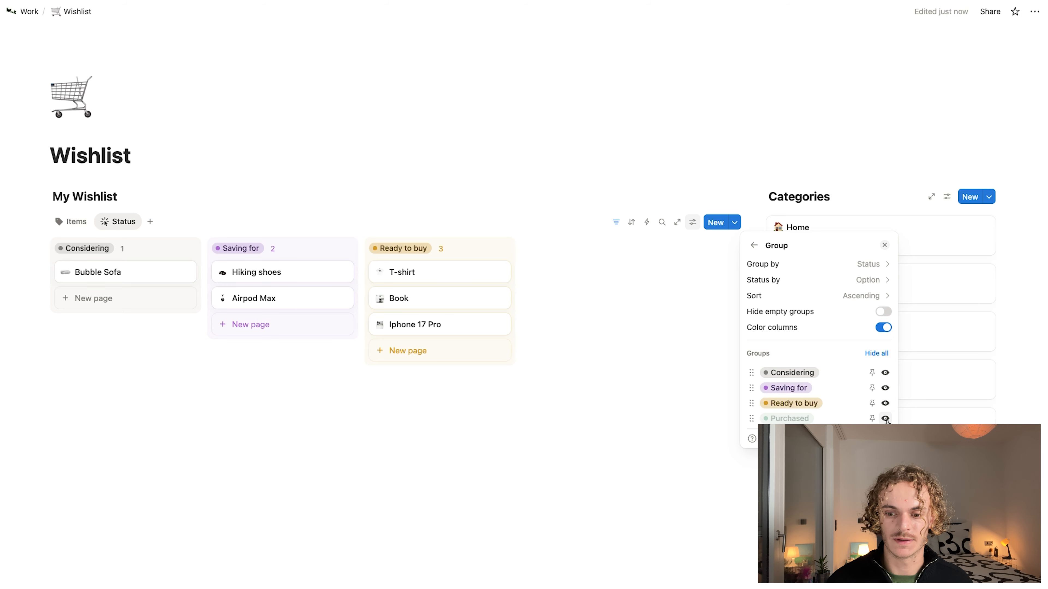
pyautogui.click(871, 418)
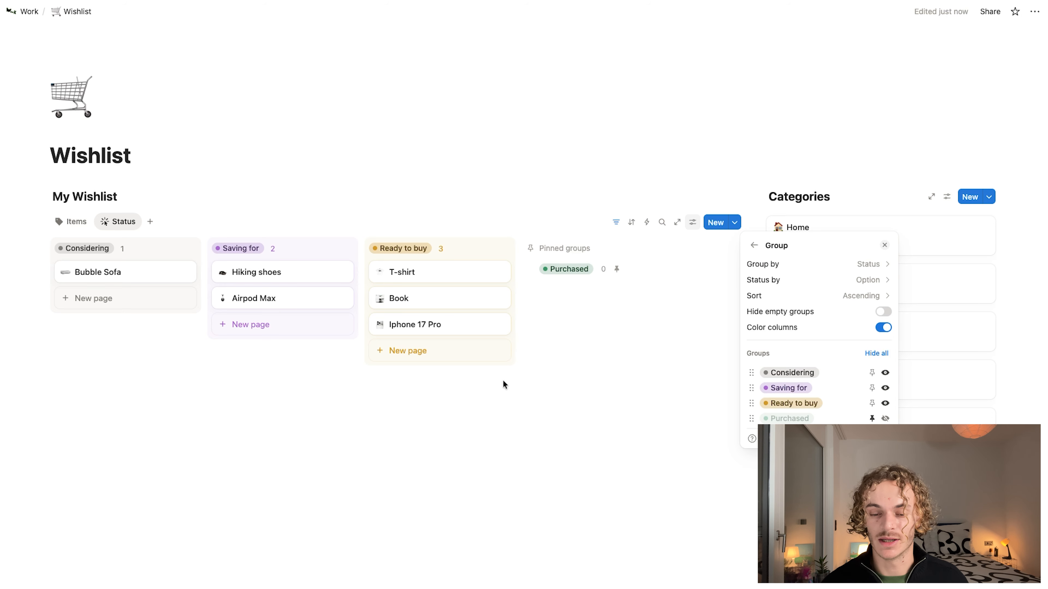
pyautogui.click(535, 436)
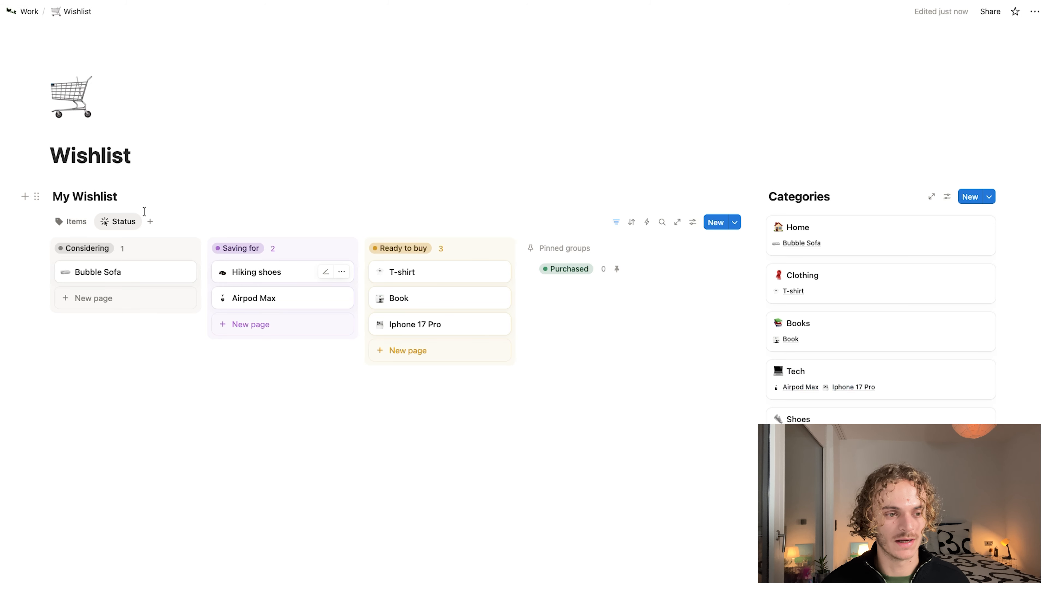
# - Add a Board view to My Wishlist grouped by Priority, and move the Medium column before Low
pyautogui.click(150, 222)
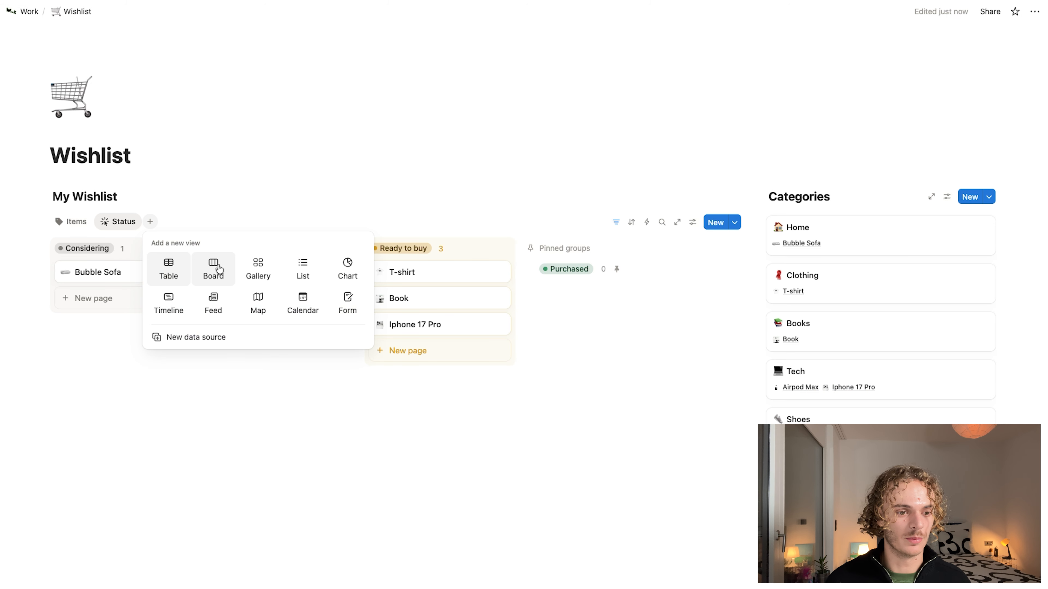
pyautogui.click(220, 270)
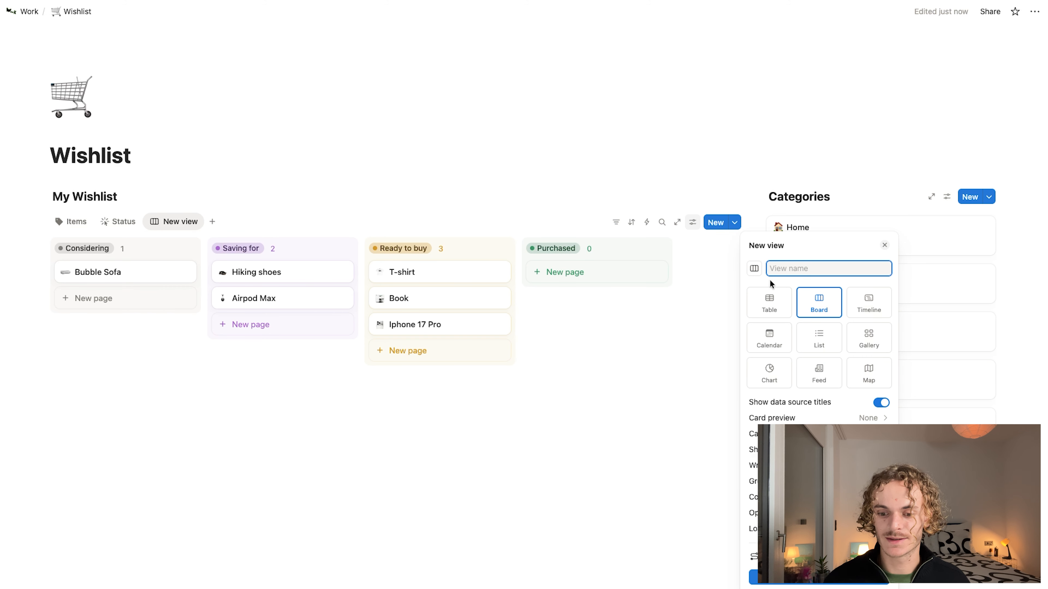
pyautogui.click(752, 481)
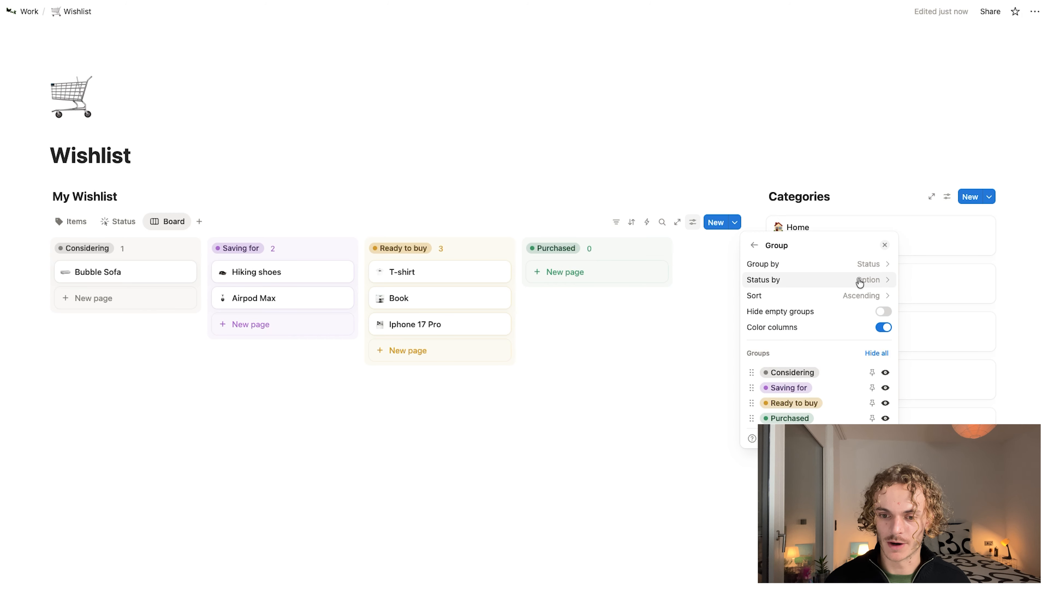
pyautogui.click(868, 264)
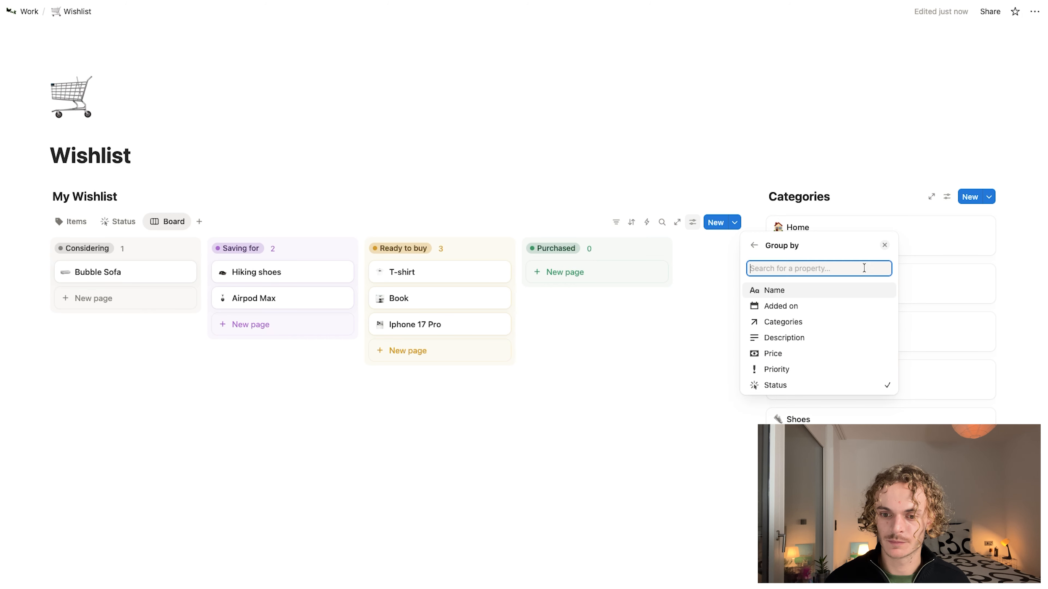
pyautogui.click(832, 369)
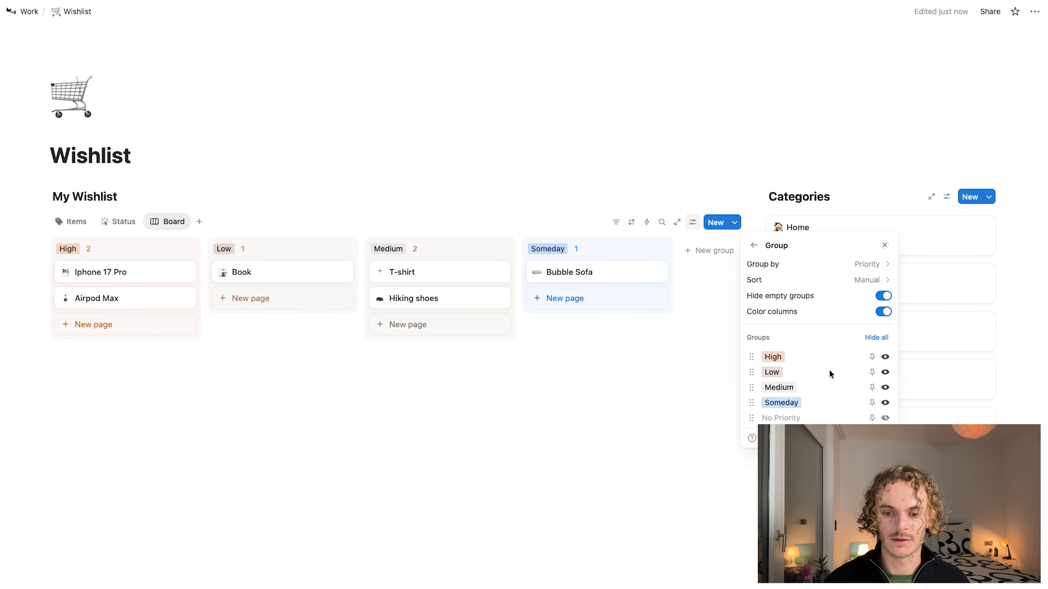
pyautogui.click(322, 452)
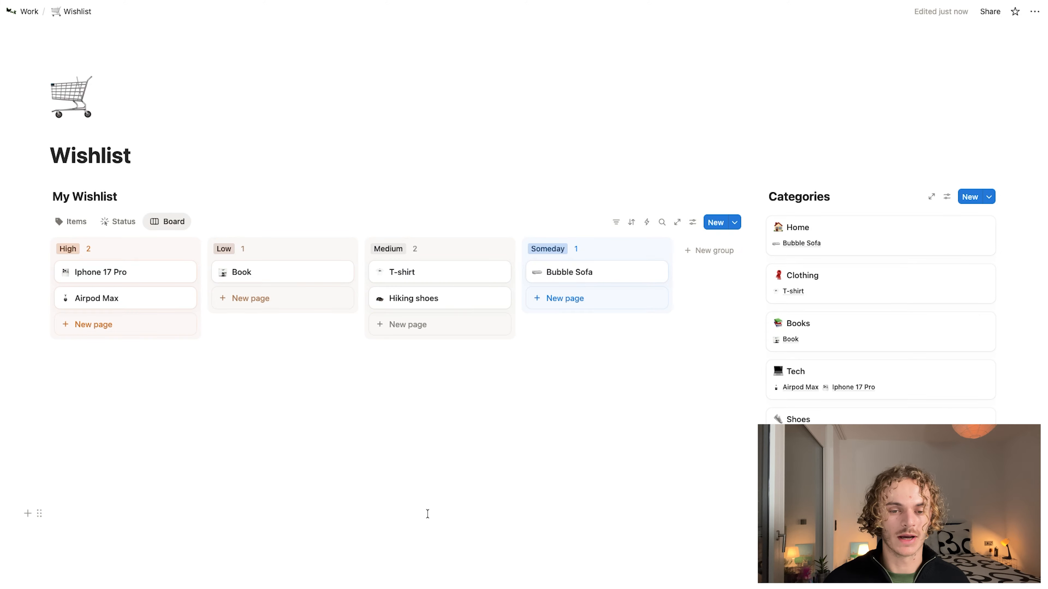
pyautogui.moveTo(420, 245); pyautogui.dragTo(284, 247)
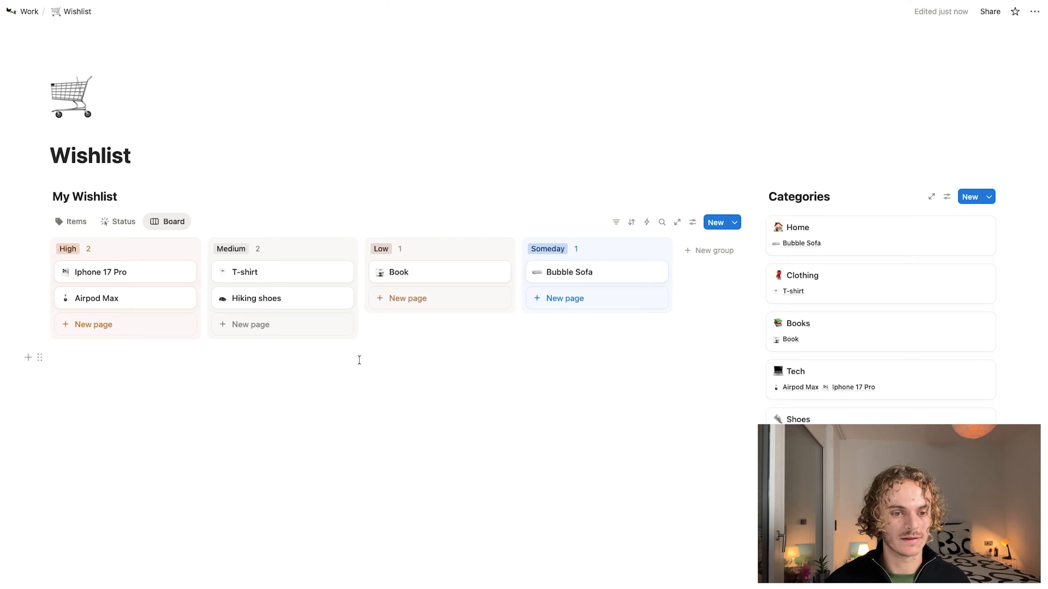
# - Reorder the Status board's columns to Ready to buy, Saving for, Considering, and check the database as a full page before returning to Wishlist
pyautogui.click(119, 222)
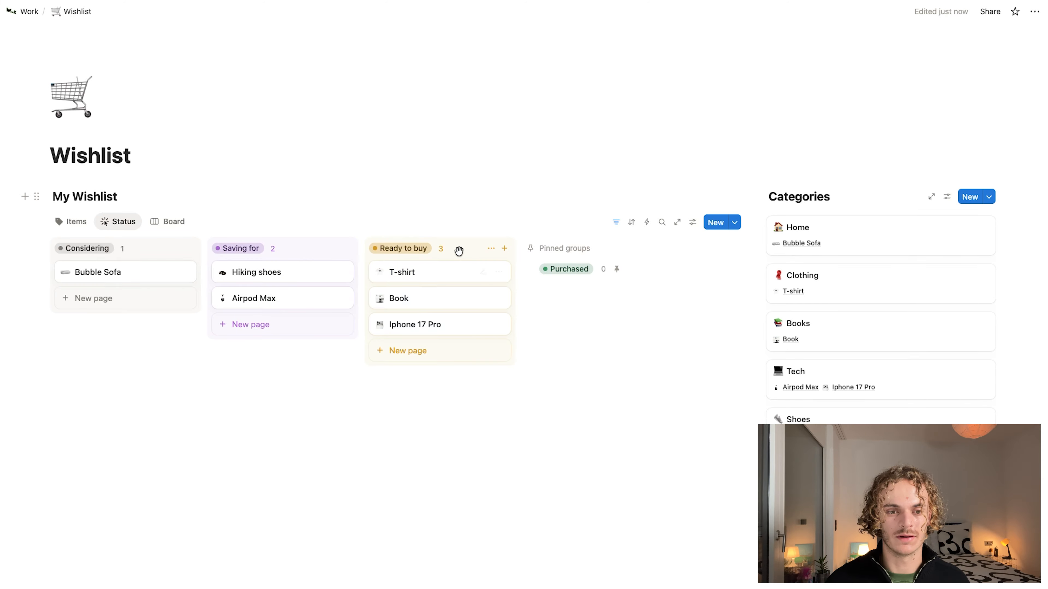
pyautogui.moveTo(458, 251); pyautogui.dragTo(147, 258)
pyautogui.moveTo(308, 248); pyautogui.dragTo(519, 248)
pyautogui.click(677, 222)
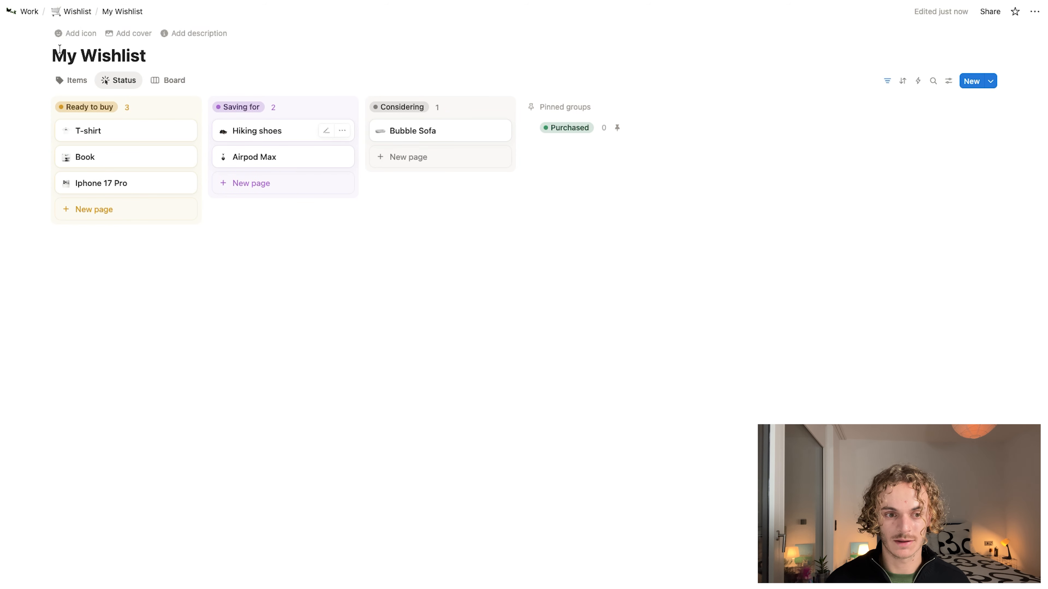
pyautogui.click(71, 12)
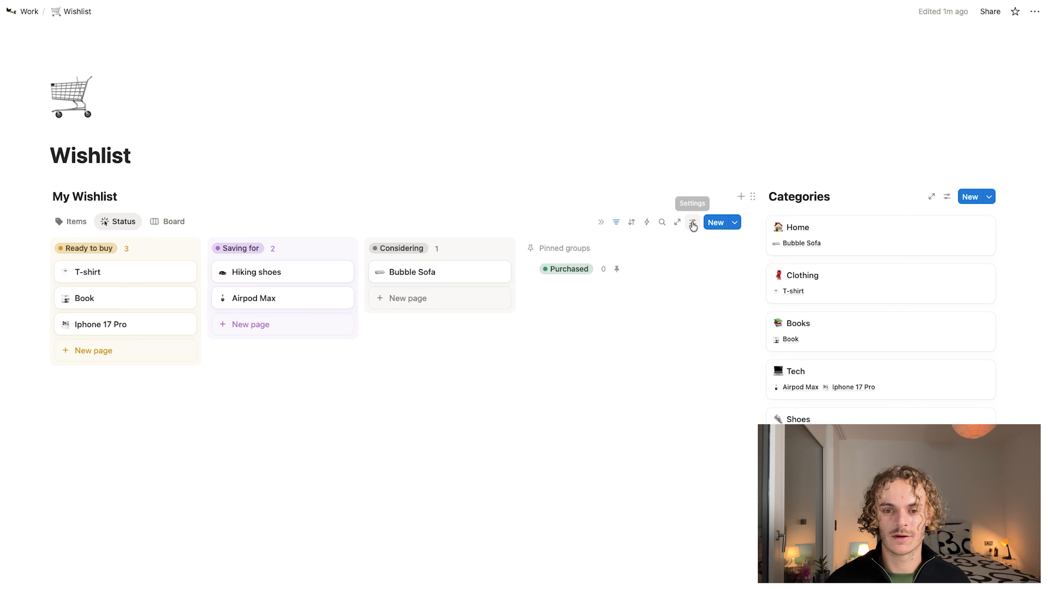
# - Set the card size of the Status board to Large in its layout settings
pyautogui.click(693, 223)
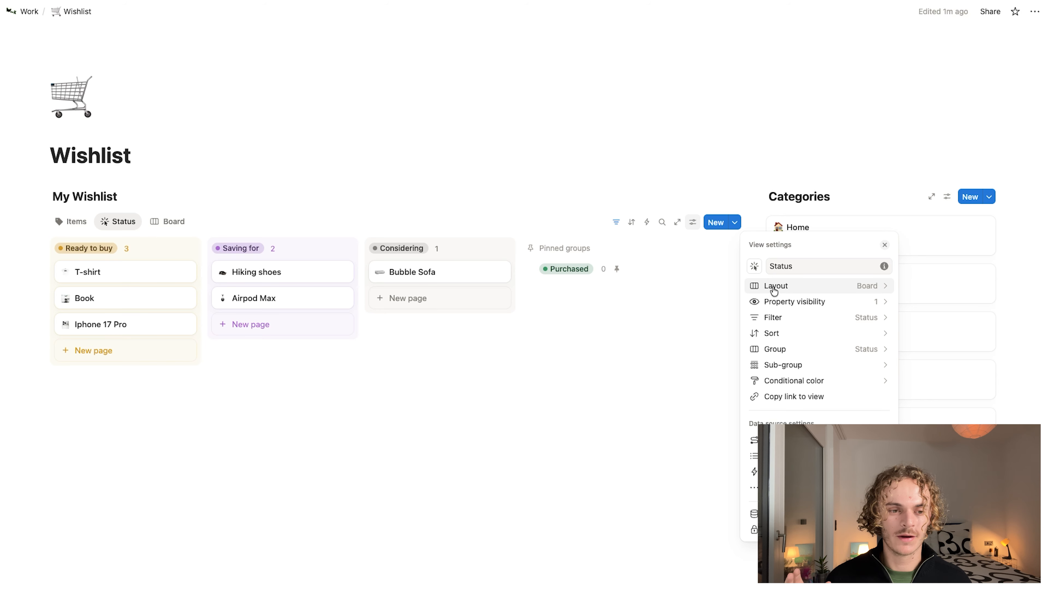
pyautogui.click(774, 290)
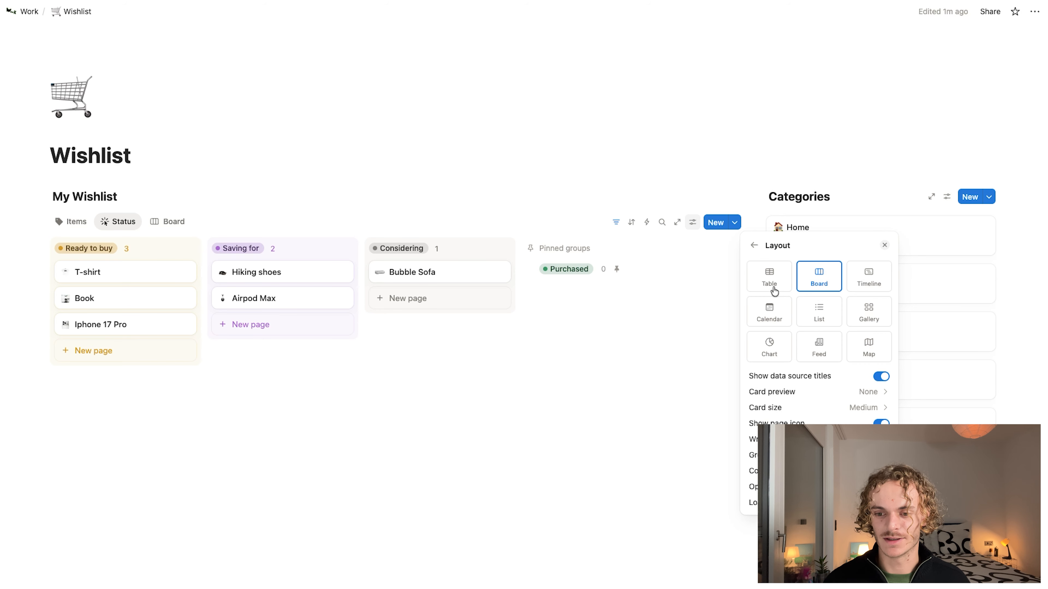
pyautogui.click(861, 412)
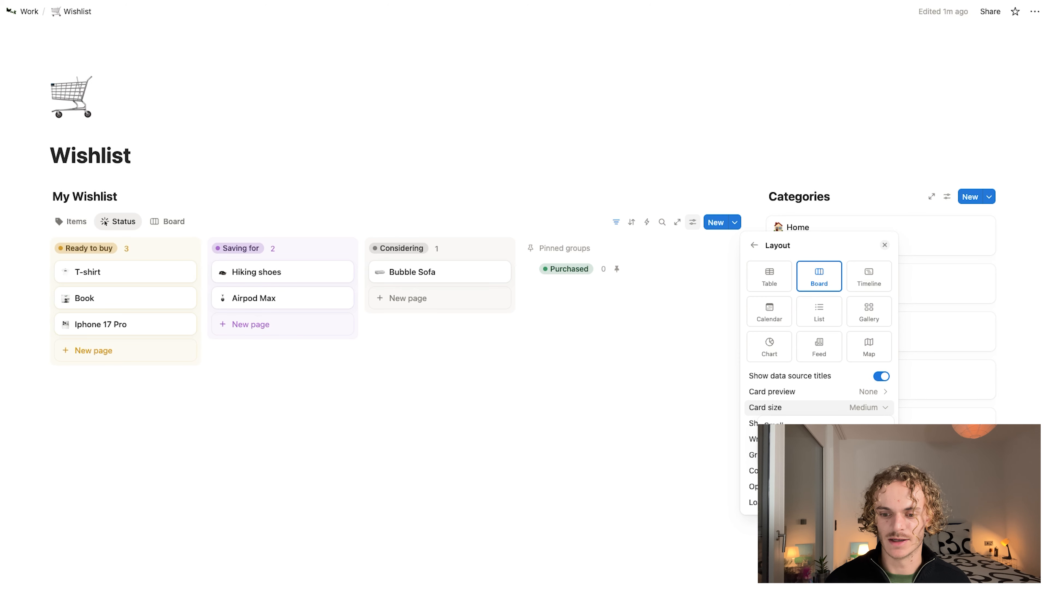
pyautogui.click(821, 456)
pyautogui.click(377, 423)
# - Set the card size of the Priority-grouped Board view to Large
pyautogui.click(167, 227)
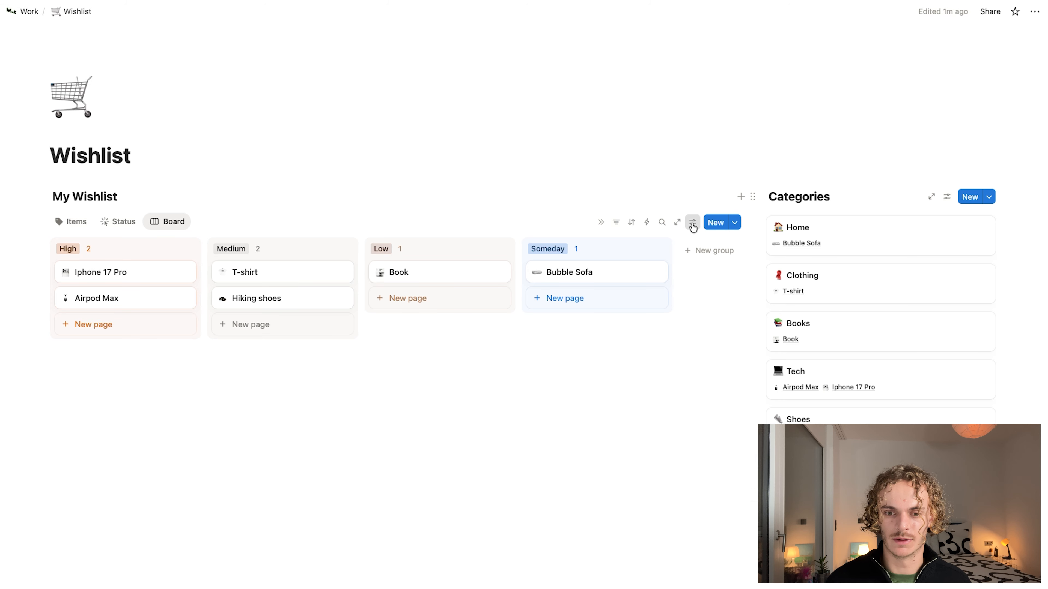
pyautogui.click(692, 222)
pyautogui.click(814, 286)
pyautogui.click(819, 407)
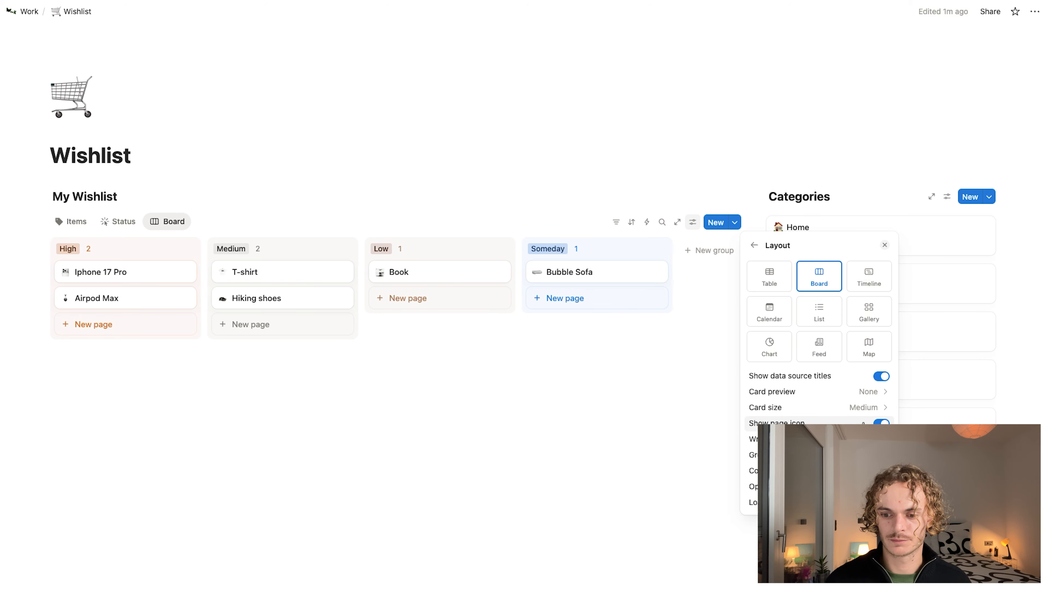
pyautogui.click(825, 455)
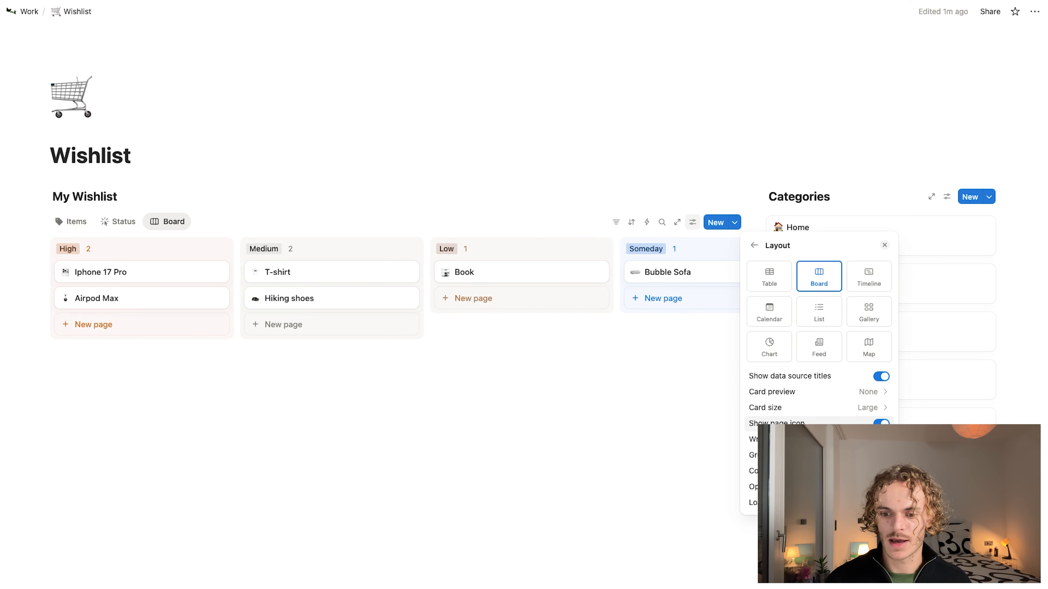
# - Set the Priority-grouped Board view's card preview to Page content, and switch back to the Status view
pyautogui.click(866, 397)
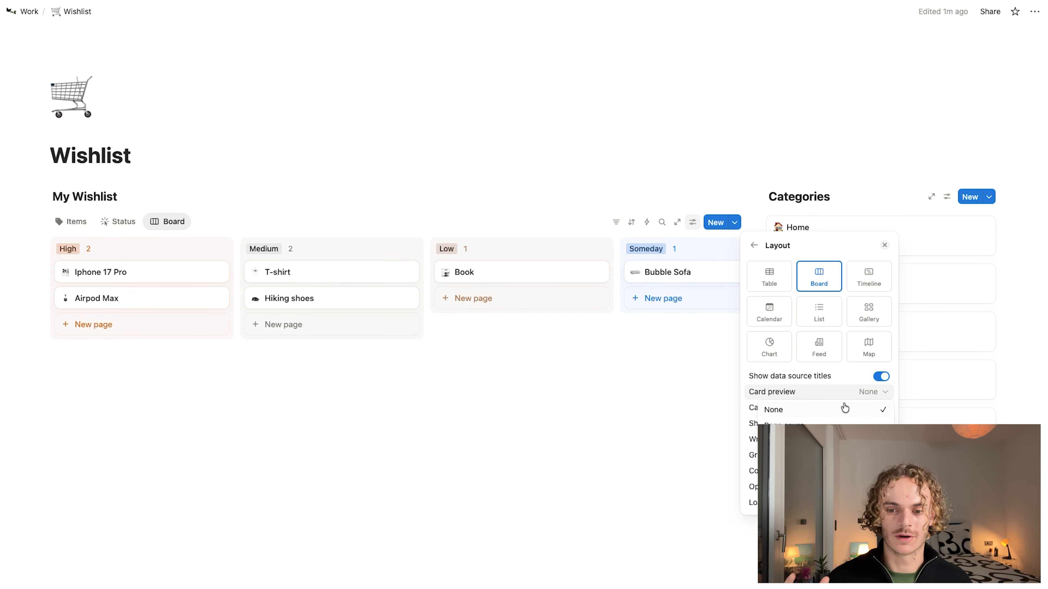
pyautogui.click(783, 426)
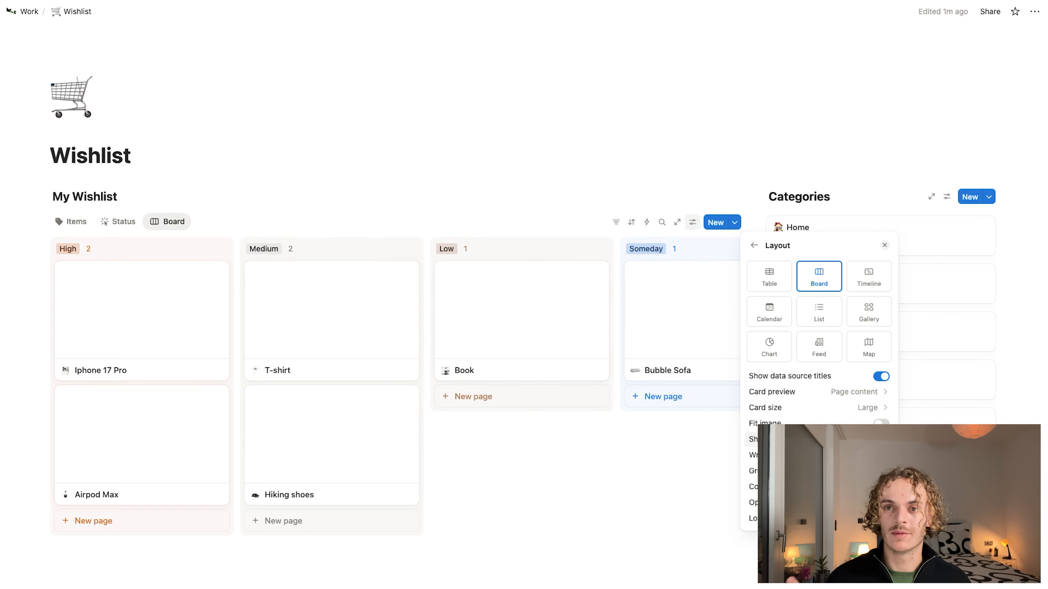
pyautogui.click(535, 470)
pyautogui.click(117, 226)
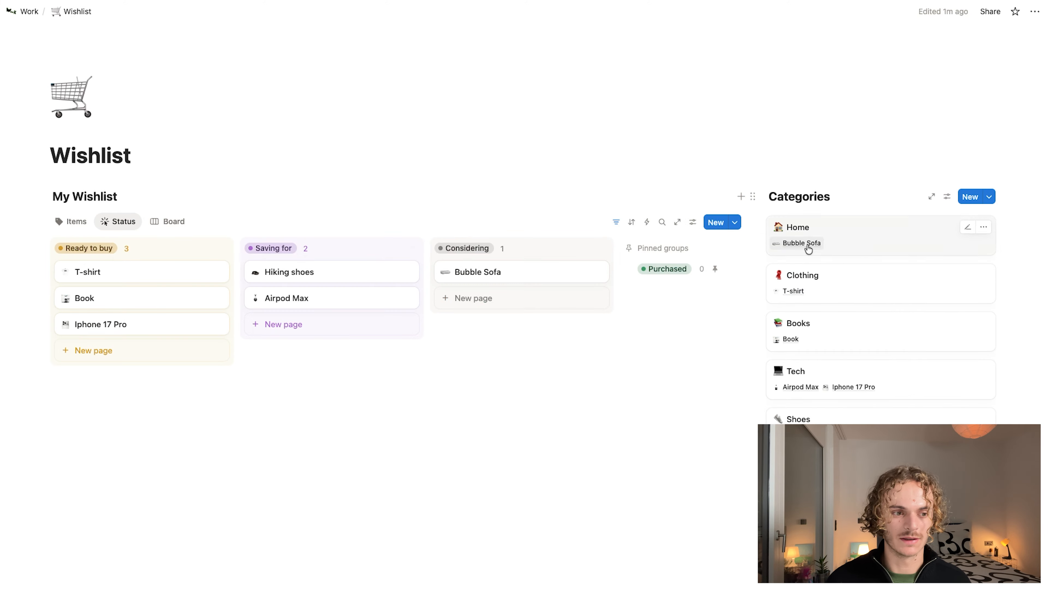
# - Try Page cover as the card preview for the Status board
pyautogui.click(694, 225)
pyautogui.click(803, 286)
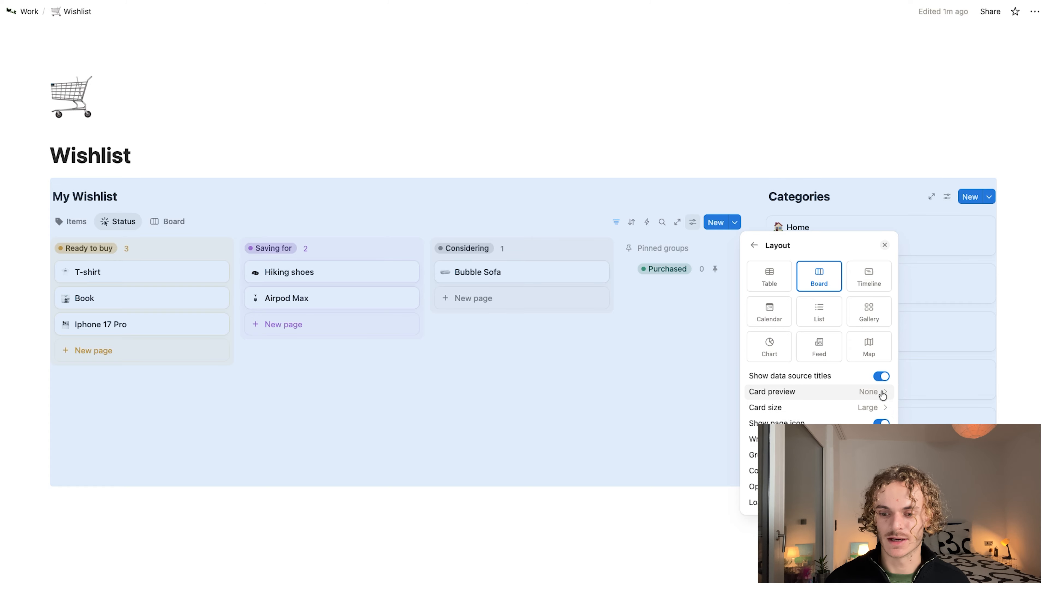
pyautogui.click(877, 399)
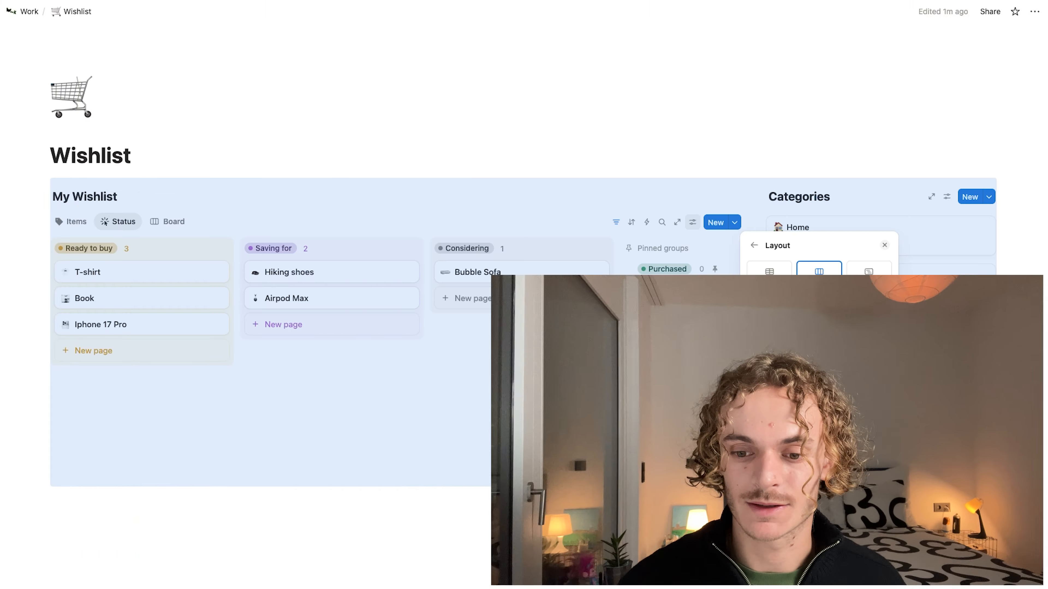
pyautogui.click(549, 432)
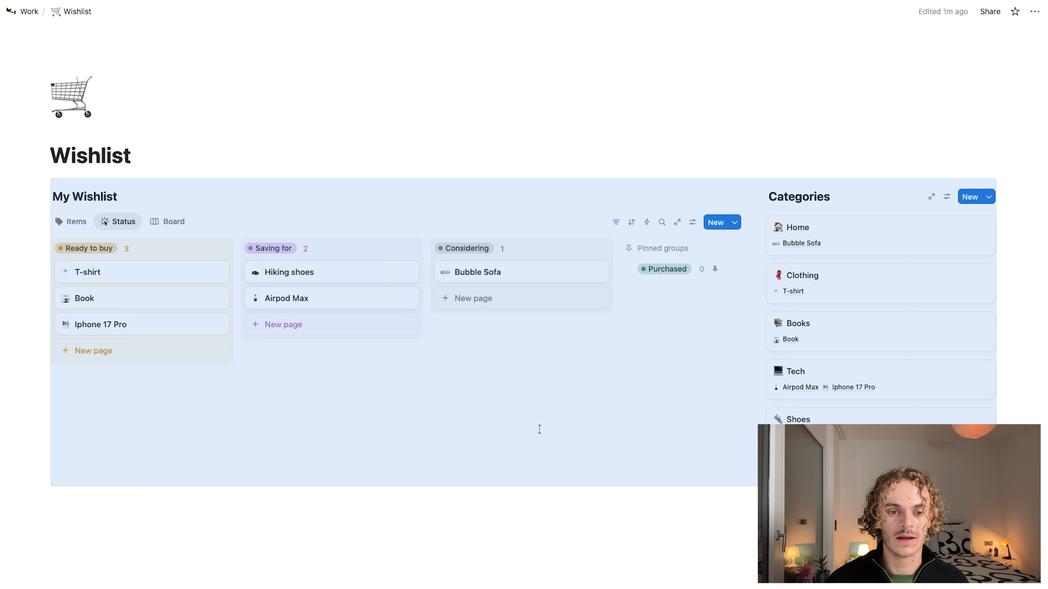
pyautogui.click(537, 428)
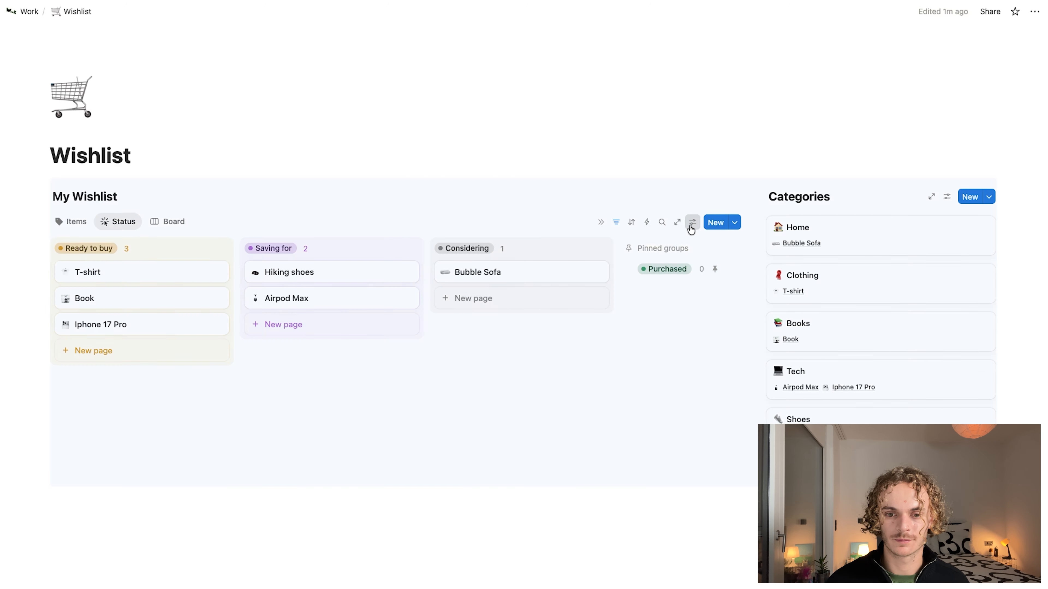
# - Set the Status board's card preview to Page content
pyautogui.click(692, 222)
pyautogui.click(772, 285)
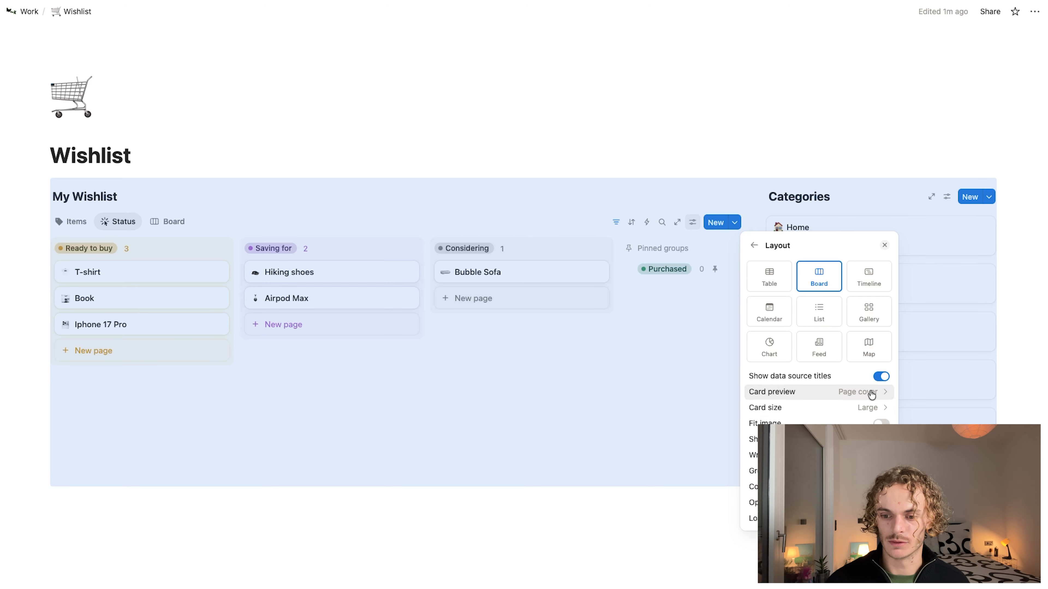
pyautogui.click(870, 392)
pyautogui.click(842, 440)
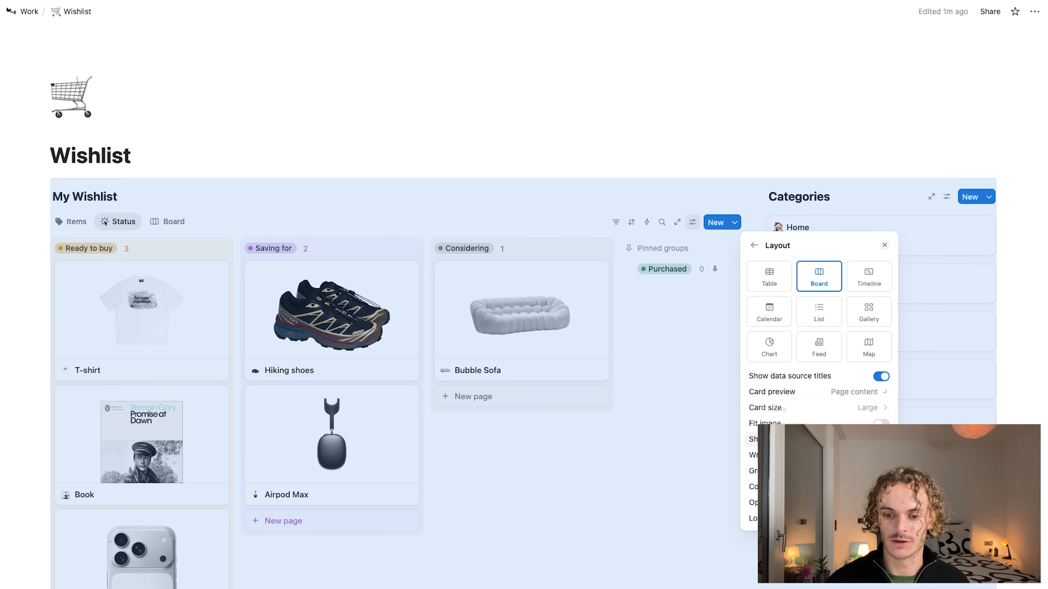
# - Close the layout settings and move the Iphone 17 Pro card from Ready to buy to the Considering group
pyautogui.click(503, 495)
pyautogui.click(502, 494)
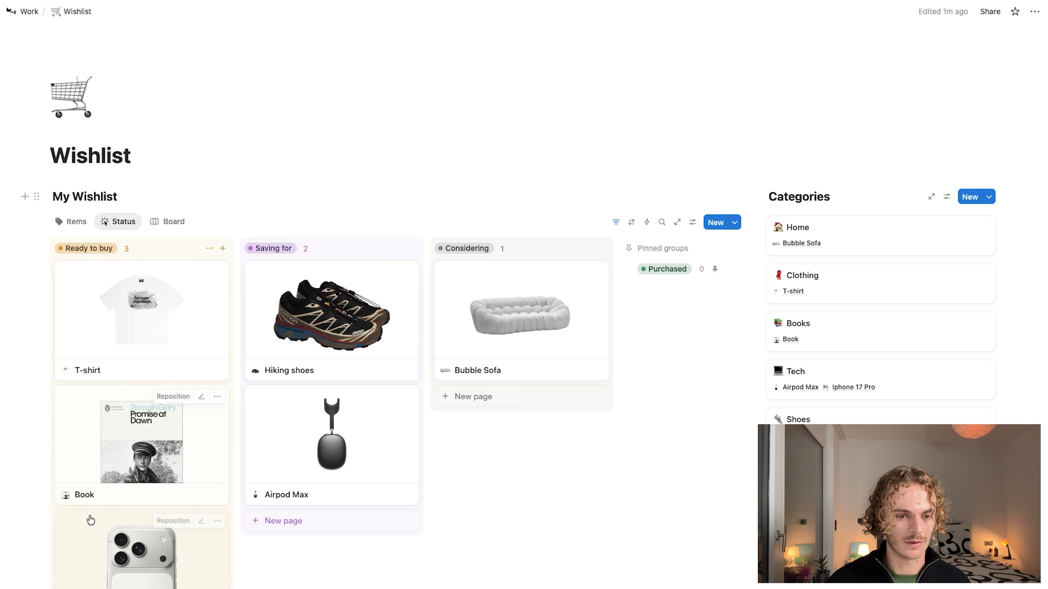
pyautogui.moveTo(99, 549); pyautogui.dragTo(467, 397)
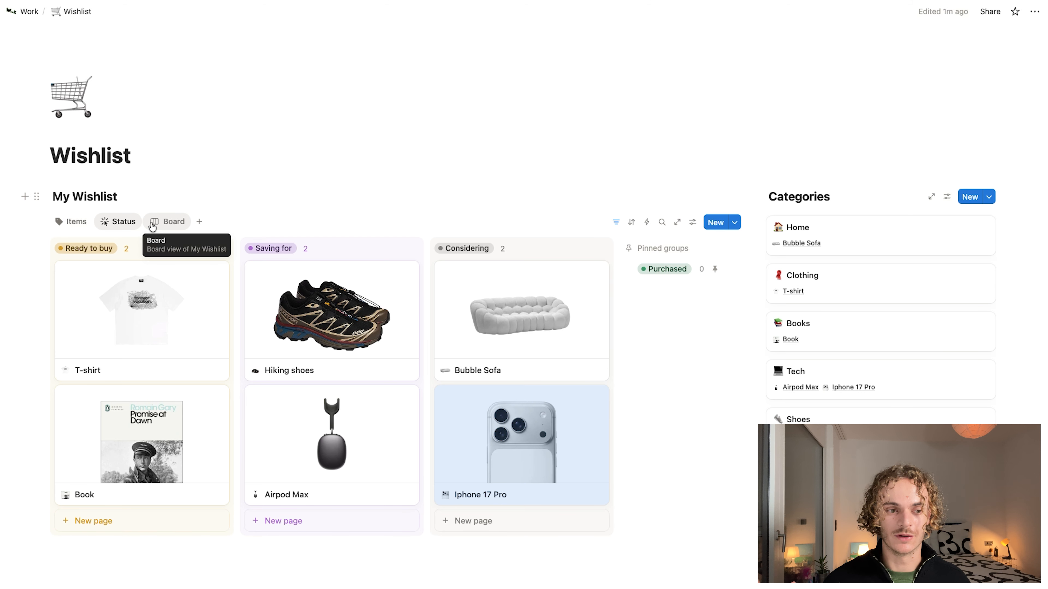
# - Rename the Board view as Priority and give it an exclamation mark icon
pyautogui.click(152, 227)
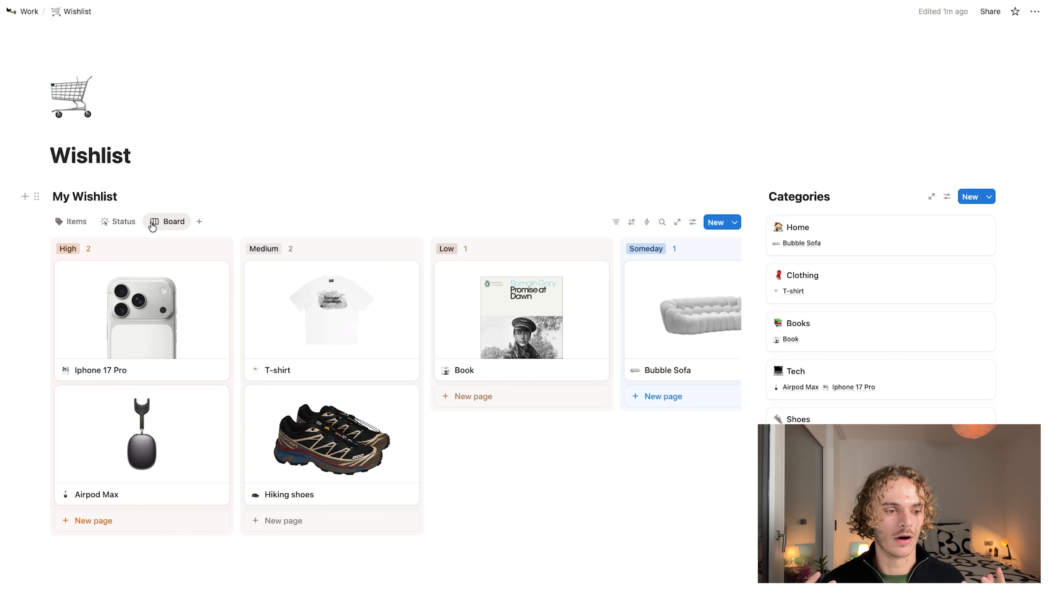
pyautogui.click(157, 225)
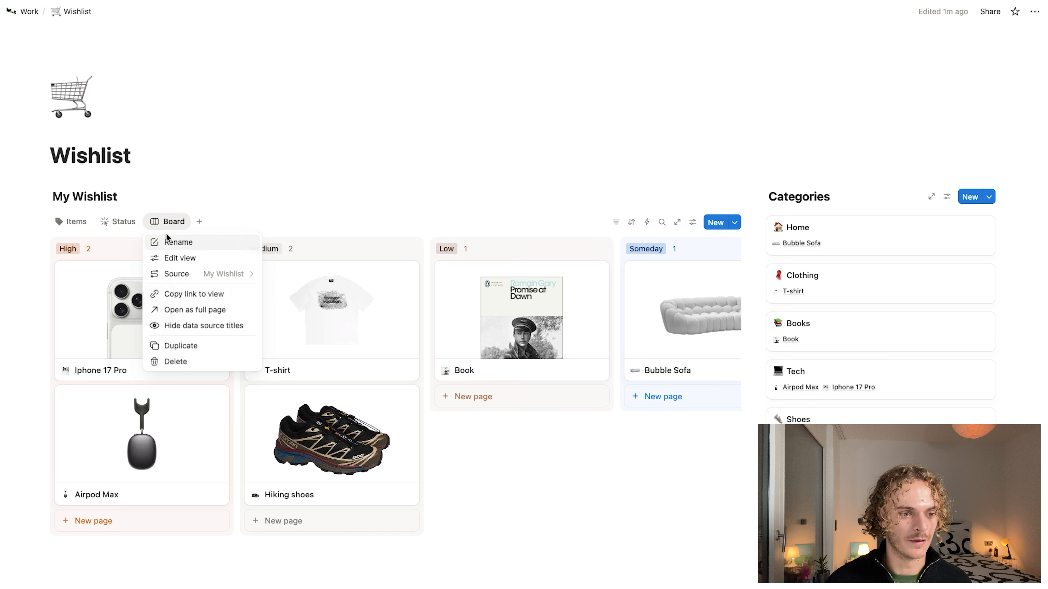
pyautogui.click(165, 242)
pyautogui.write('Priority')
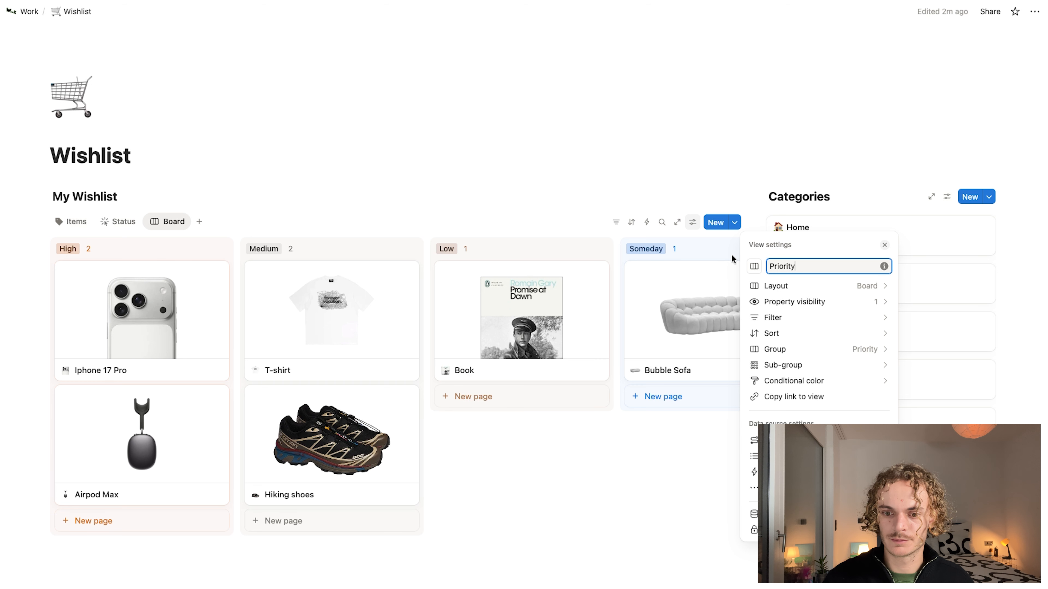
pyautogui.click(754, 266)
pyautogui.click(713, 352)
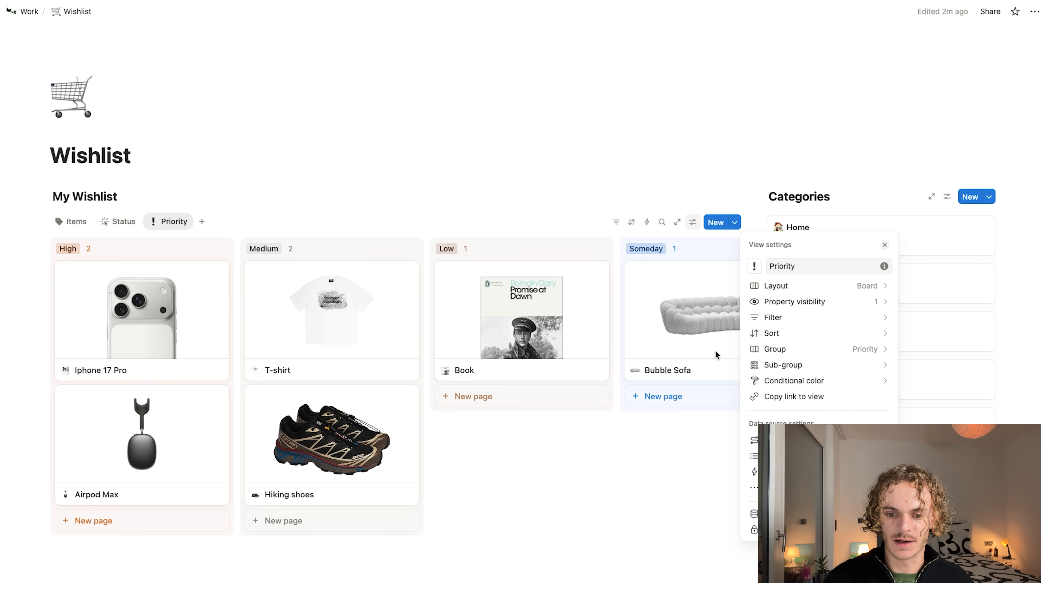
pyautogui.click(256, 201)
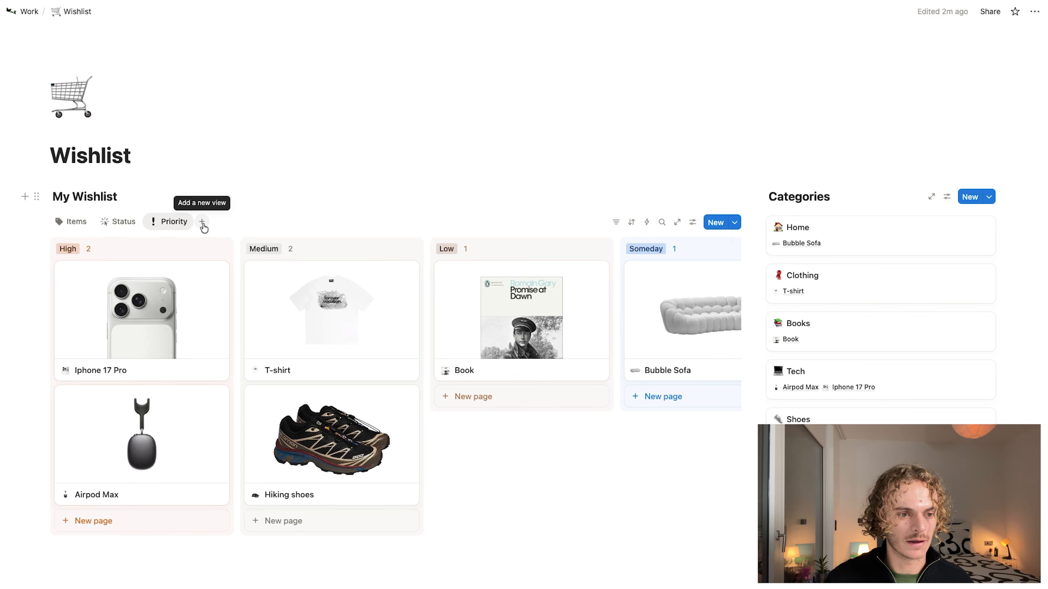
# - Add a new Gallery view to the My Wishlist database
pyautogui.click(202, 222)
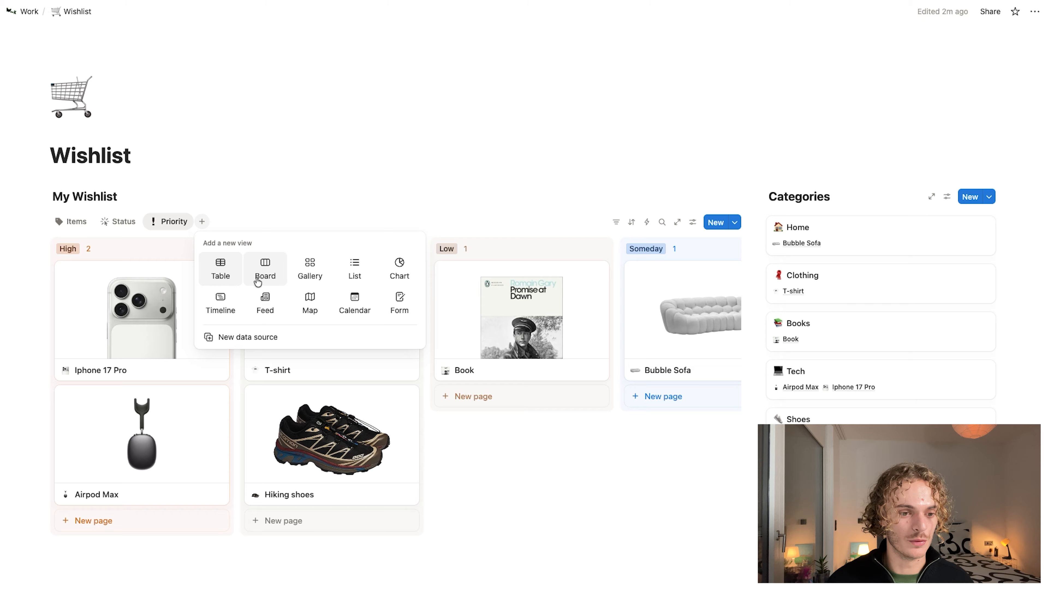
pyautogui.click(308, 271)
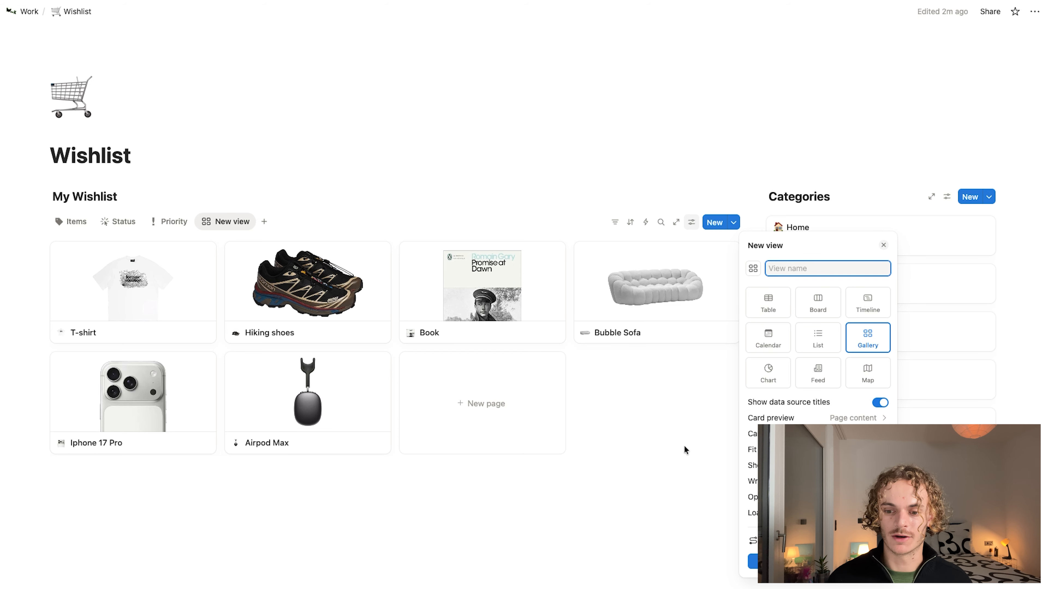
pyautogui.click(618, 207)
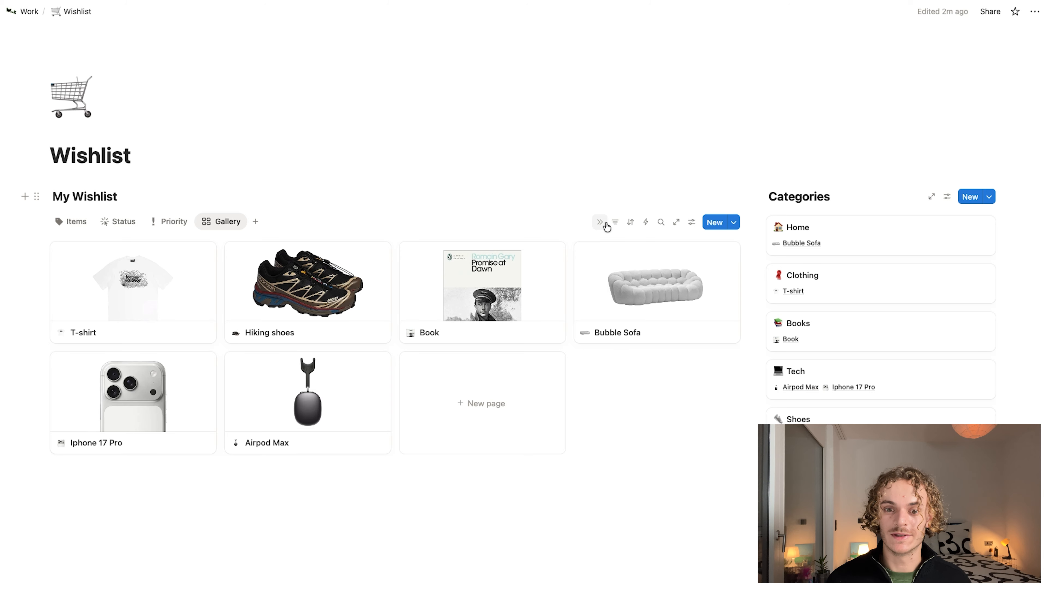
# - Filter the new Gallery view to Status Complete, save the filter for everyone, and collapse the filter bar
pyautogui.click(615, 222)
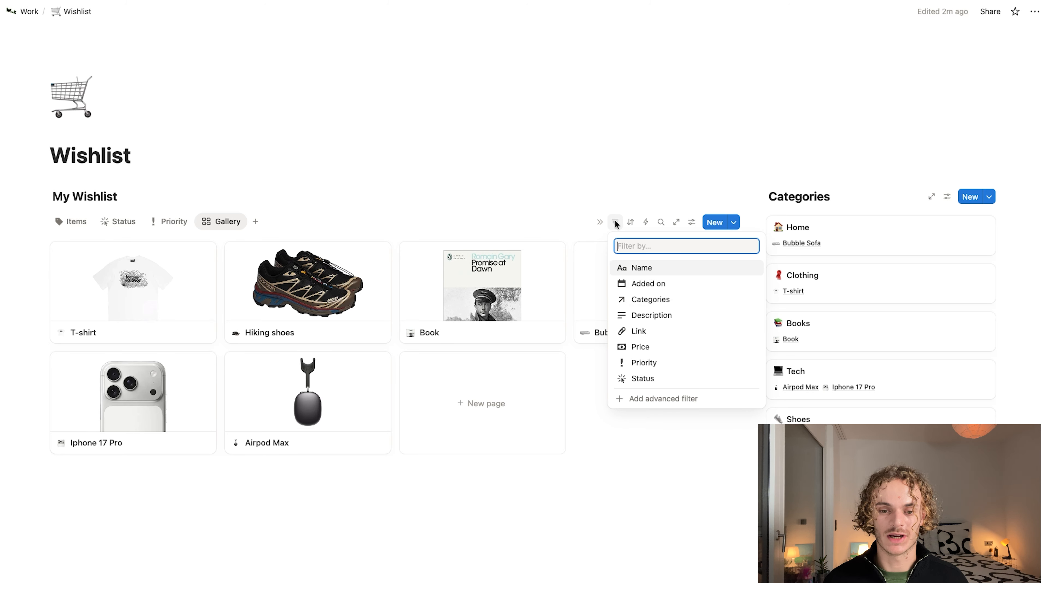
pyautogui.click(642, 378)
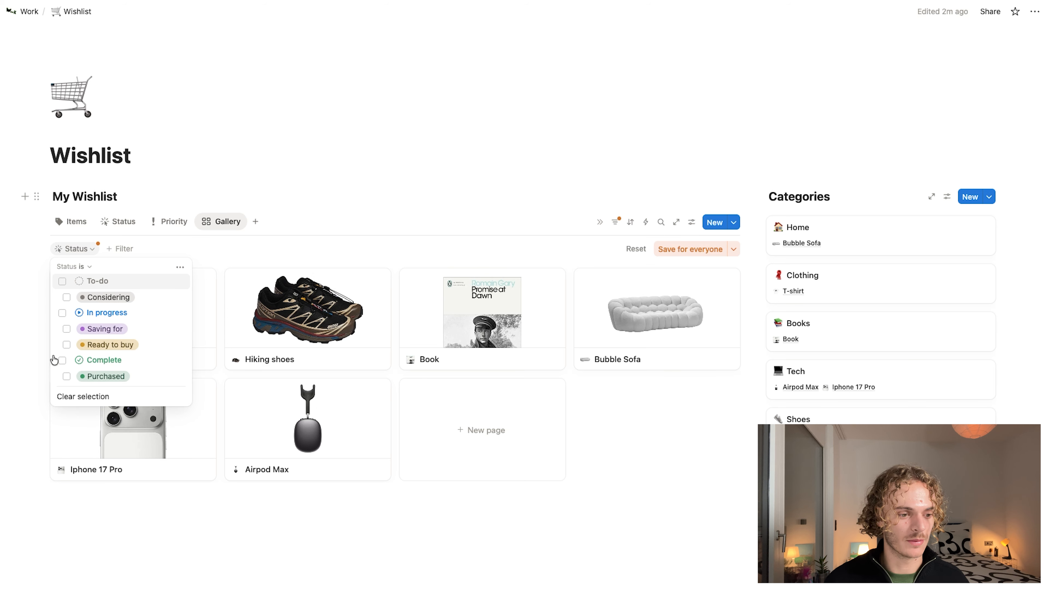
pyautogui.click(62, 361)
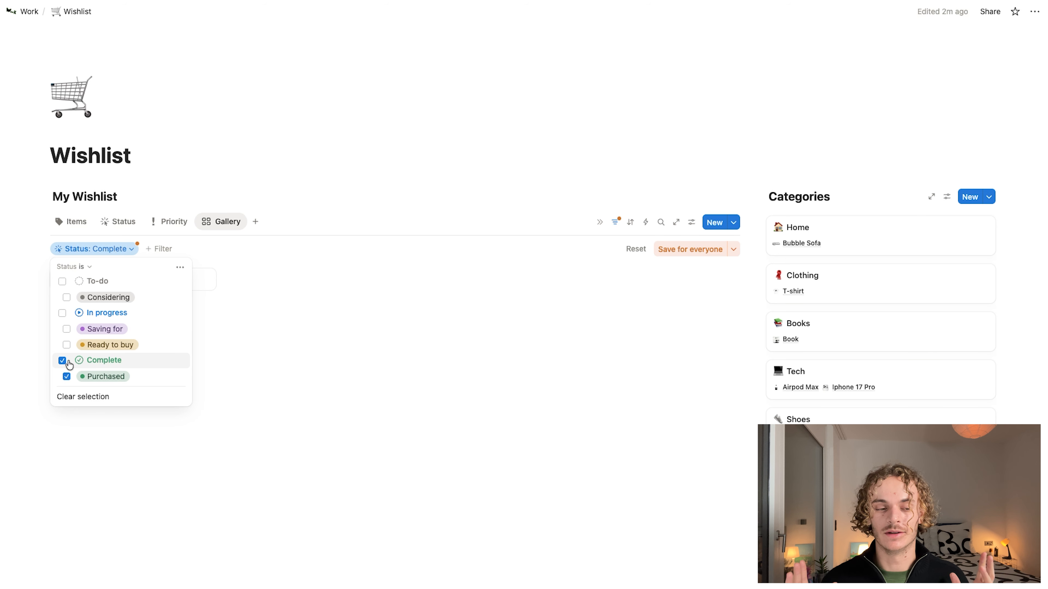
pyautogui.click(678, 250)
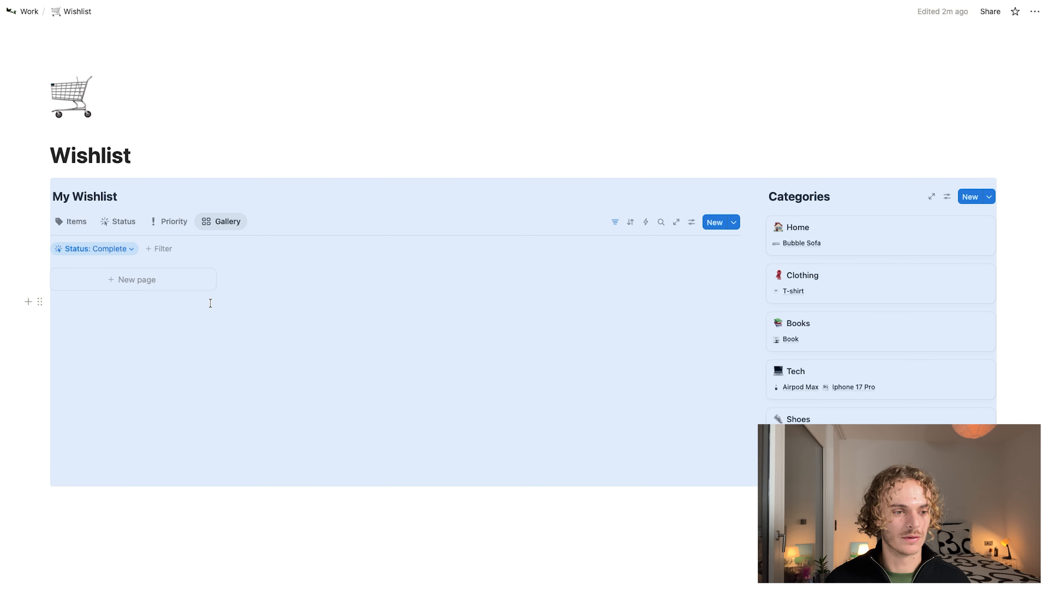
pyautogui.click(269, 353)
pyautogui.click(613, 223)
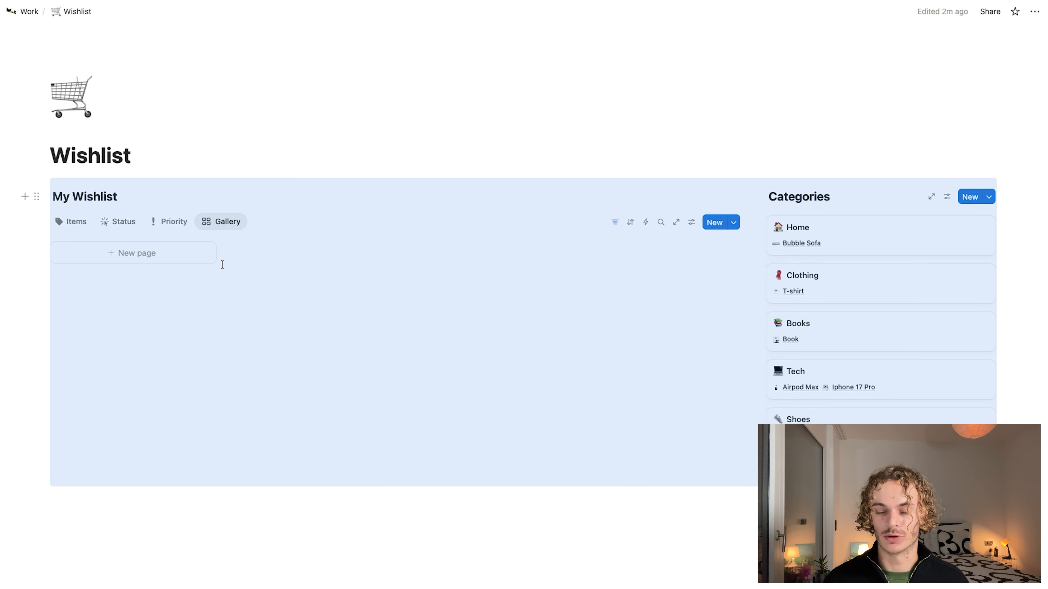
# - Rename the filtered Gallery view as Purchased and give it a checkmark icon
pyautogui.click(170, 221)
pyautogui.click(207, 223)
pyautogui.click(218, 226)
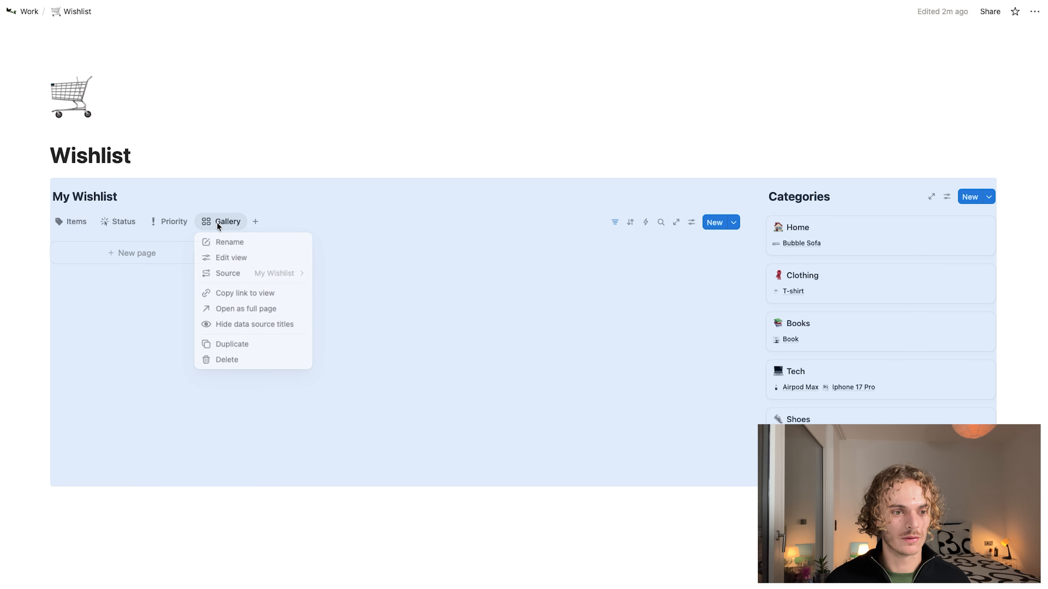
pyautogui.click(232, 248)
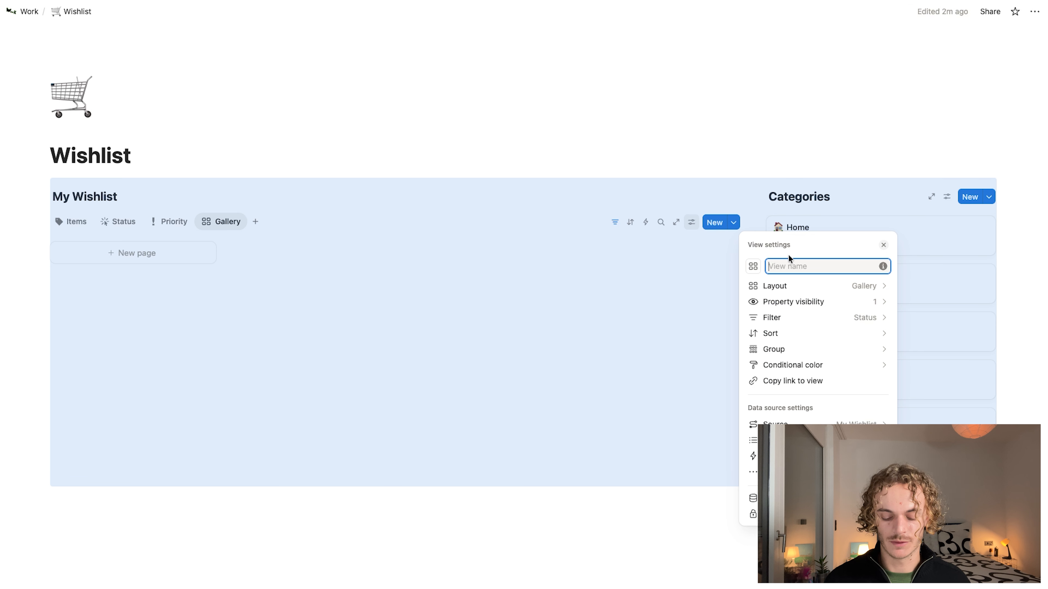
pyautogui.write('Purchased')
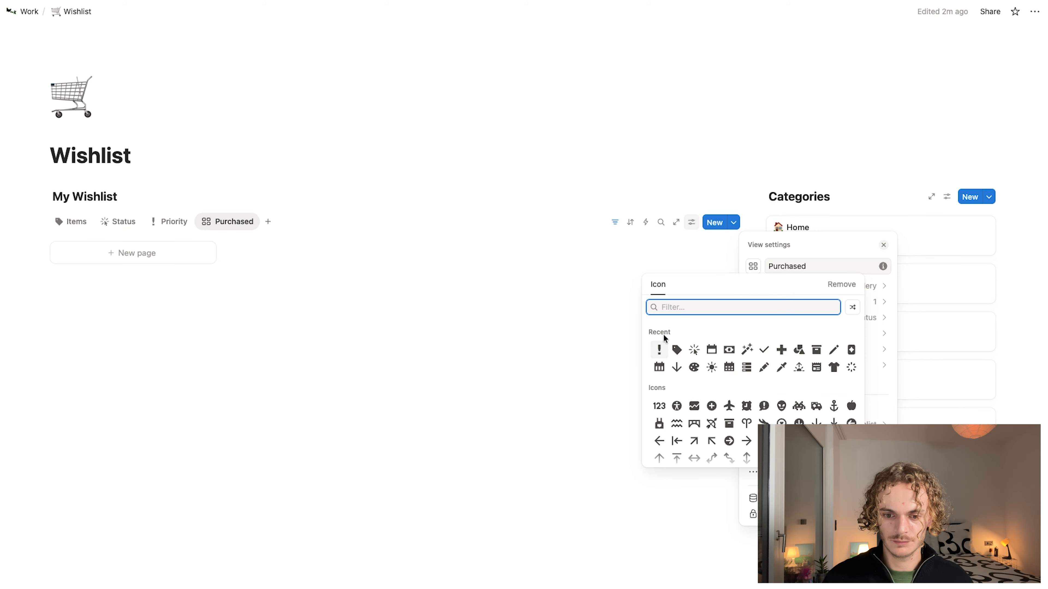
pyautogui.click(764, 350)
pyautogui.click(496, 337)
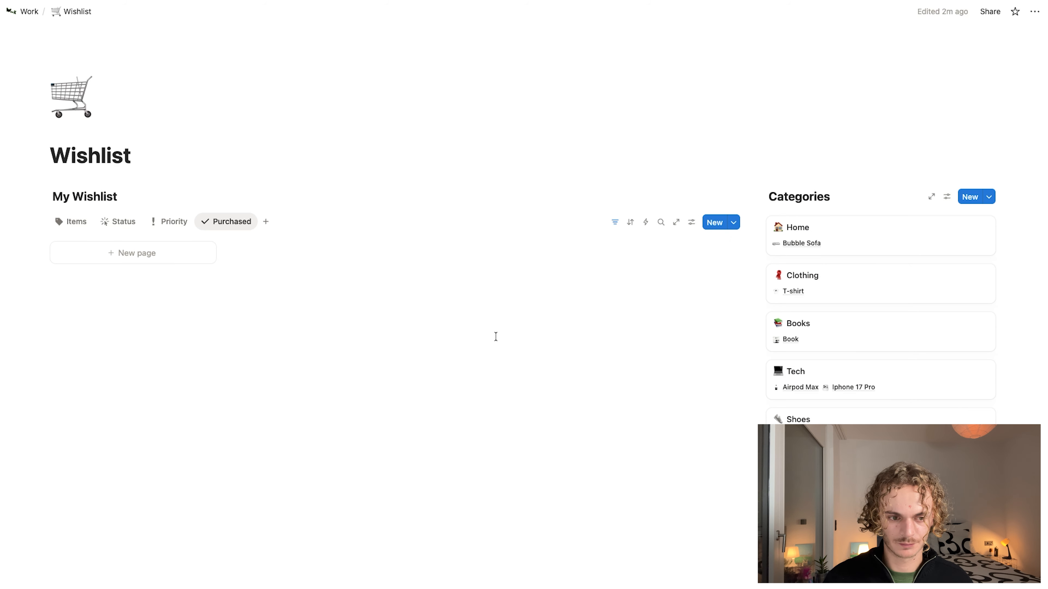
# - Look through the Priority, Status and Purchased views of My Wishlist, and return to the Items view
pyautogui.click(173, 225)
pyautogui.click(216, 224)
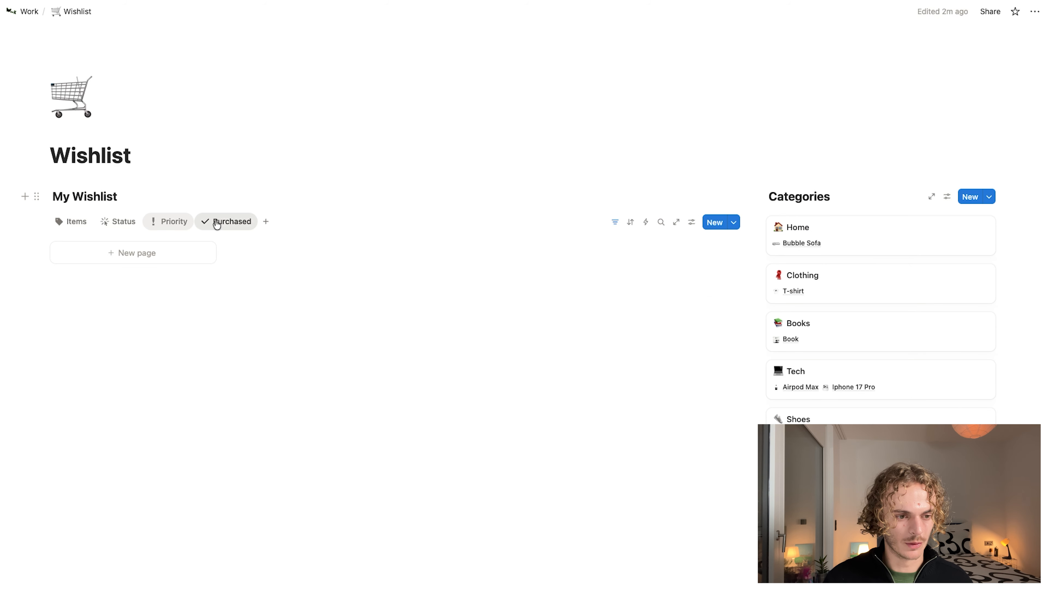
pyautogui.click(112, 226)
pyautogui.click(168, 222)
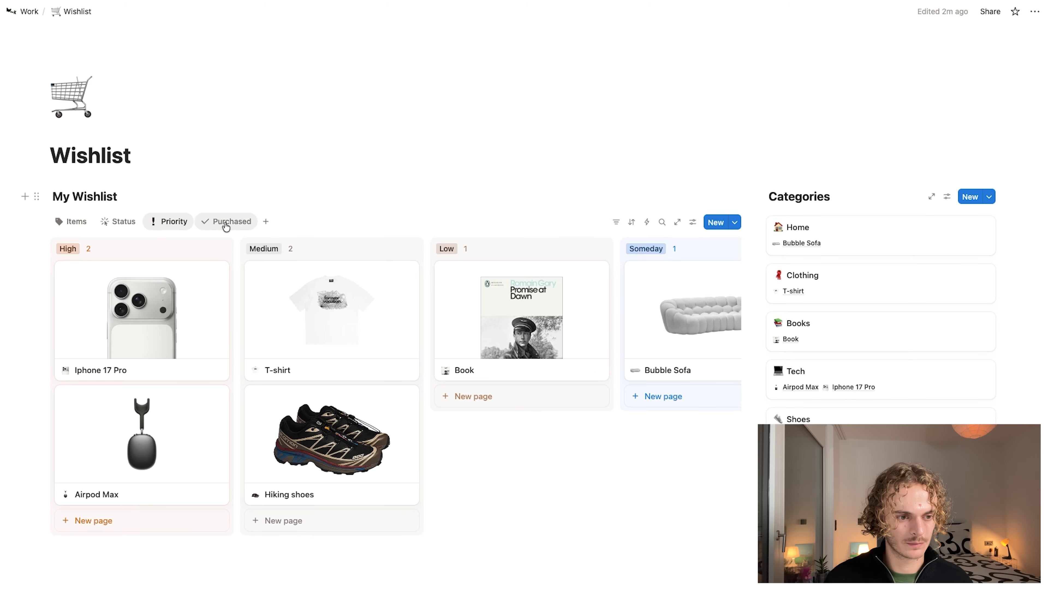
pyautogui.click(219, 224)
pyautogui.click(80, 227)
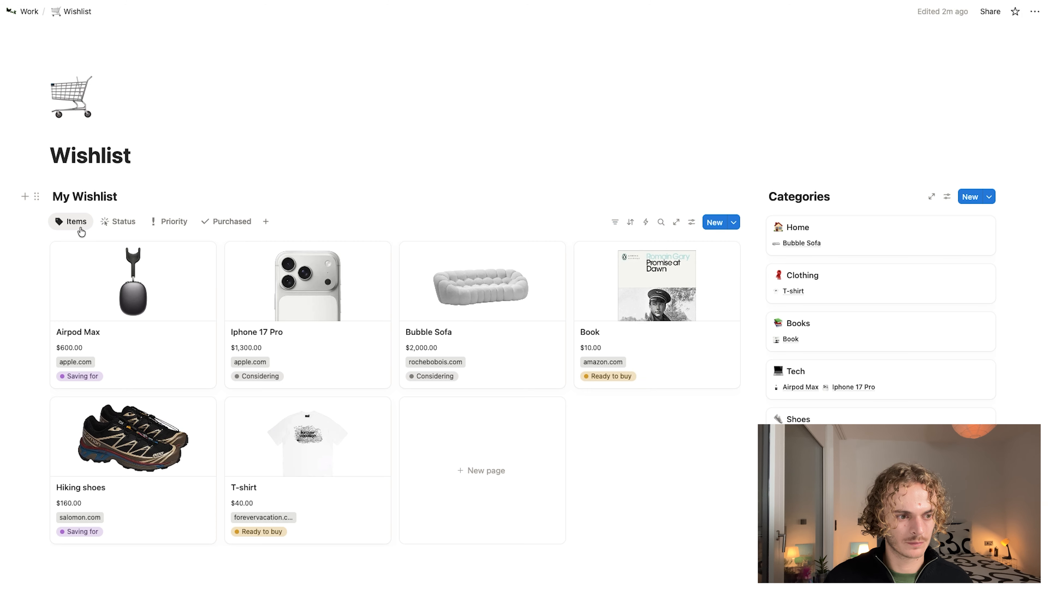
# - Customize the Airpod Max page layout, pinning Status to the heading and unpinning it so it joins the property group
pyautogui.click(160, 361)
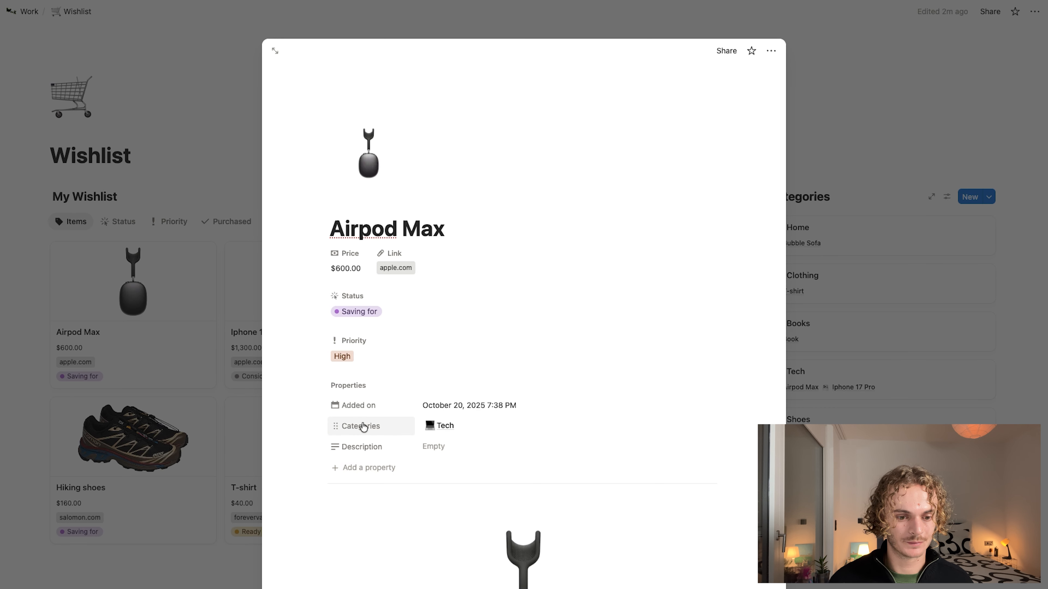
pyautogui.click(770, 51)
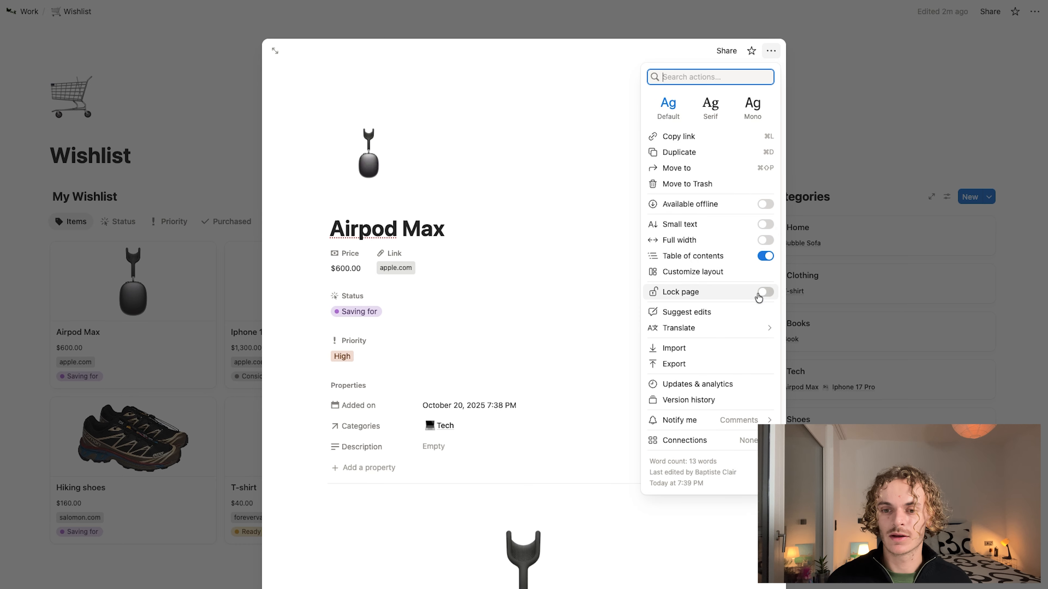
pyautogui.click(718, 273)
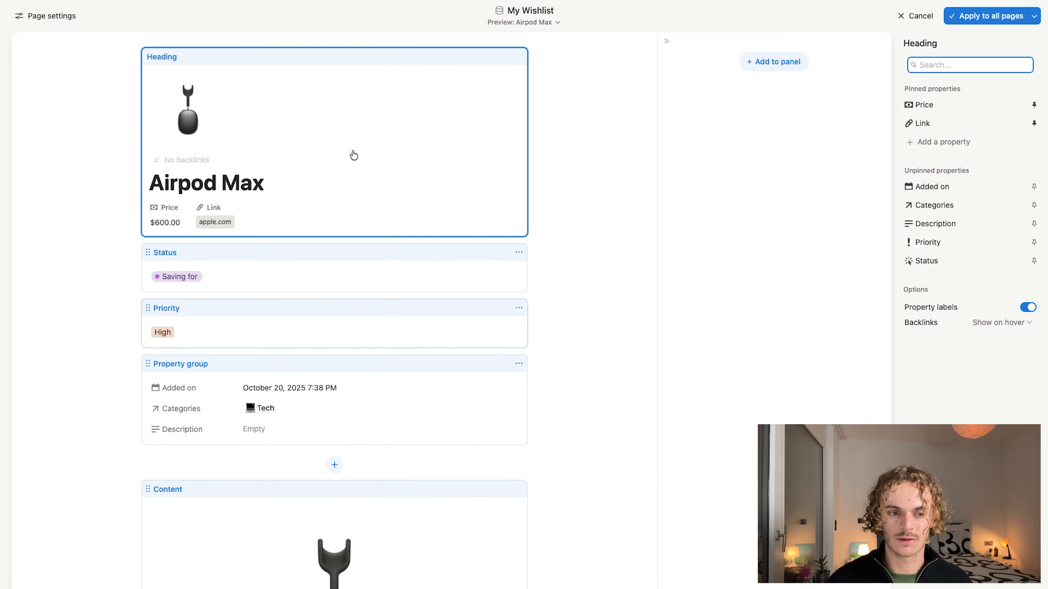
pyautogui.click(1033, 260)
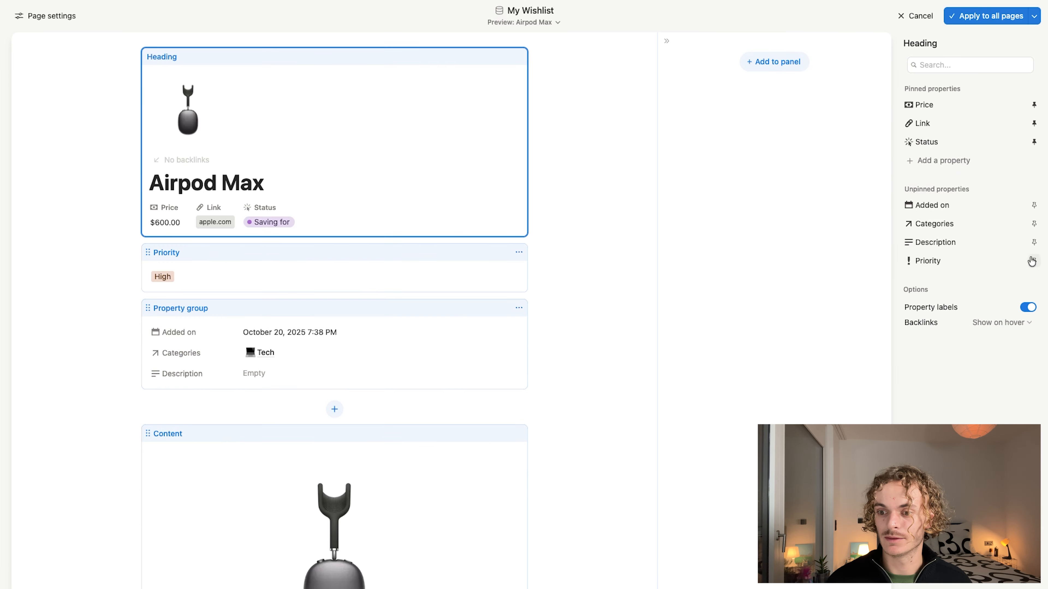
pyautogui.click(1034, 143)
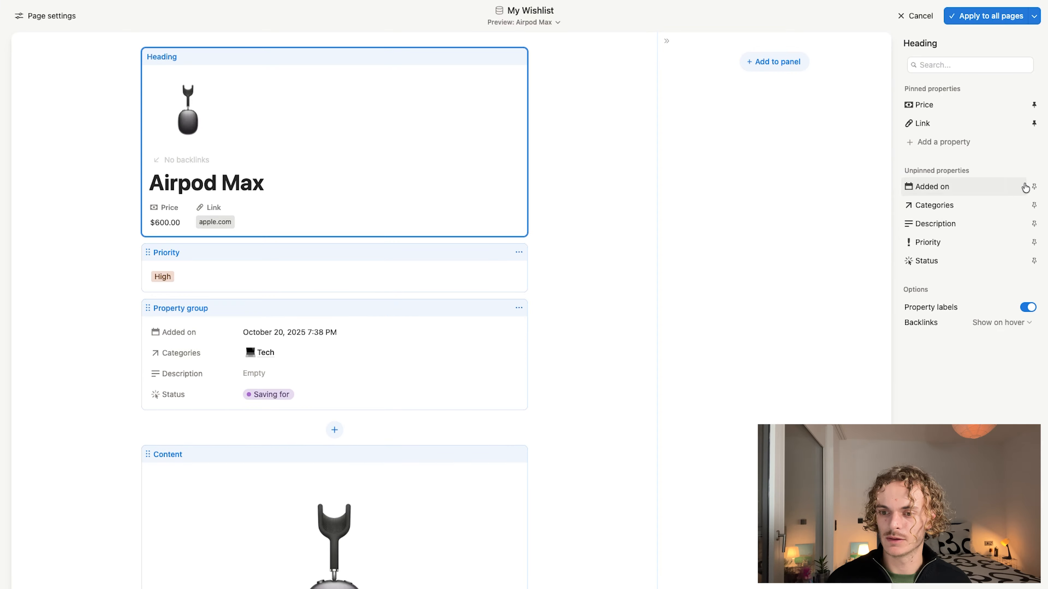
# - Pin Categories to the page heading between Price and Link, and apply the layout to all pages
pyautogui.click(1032, 205)
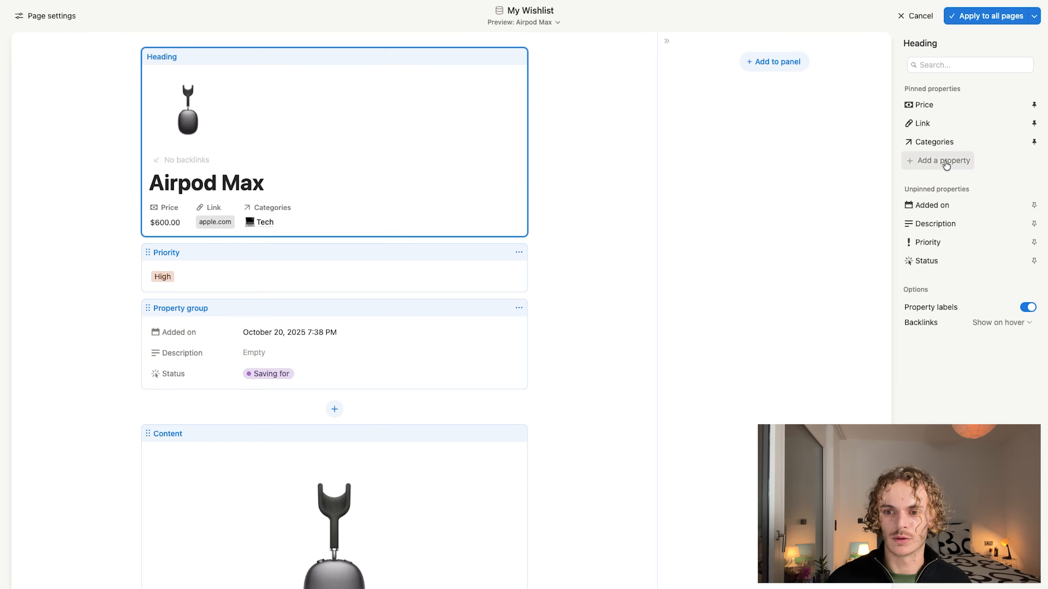
pyautogui.moveTo(951, 143); pyautogui.dragTo(956, 125)
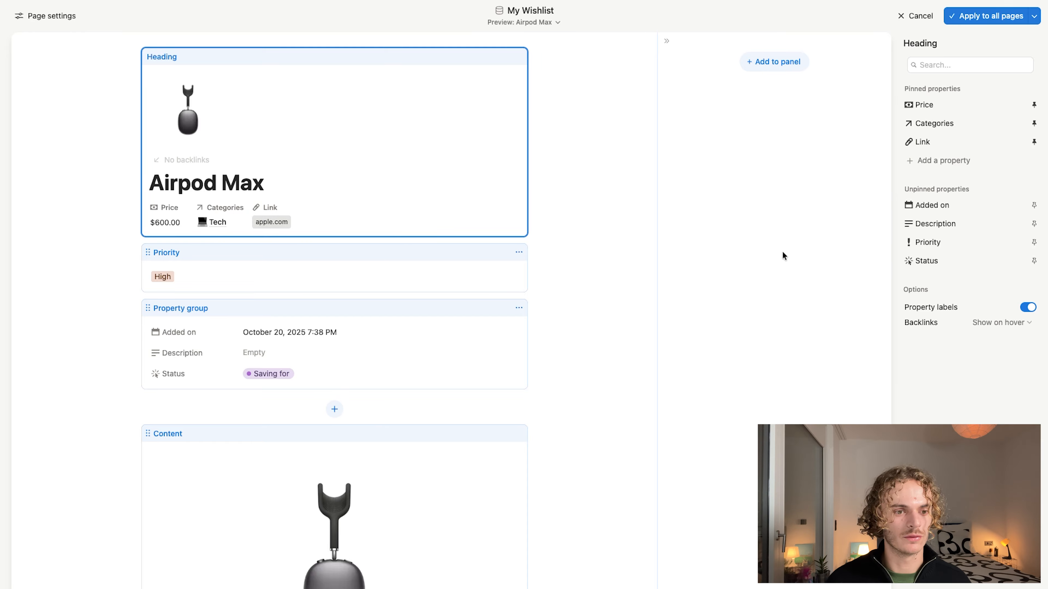
pyautogui.click(956, 15)
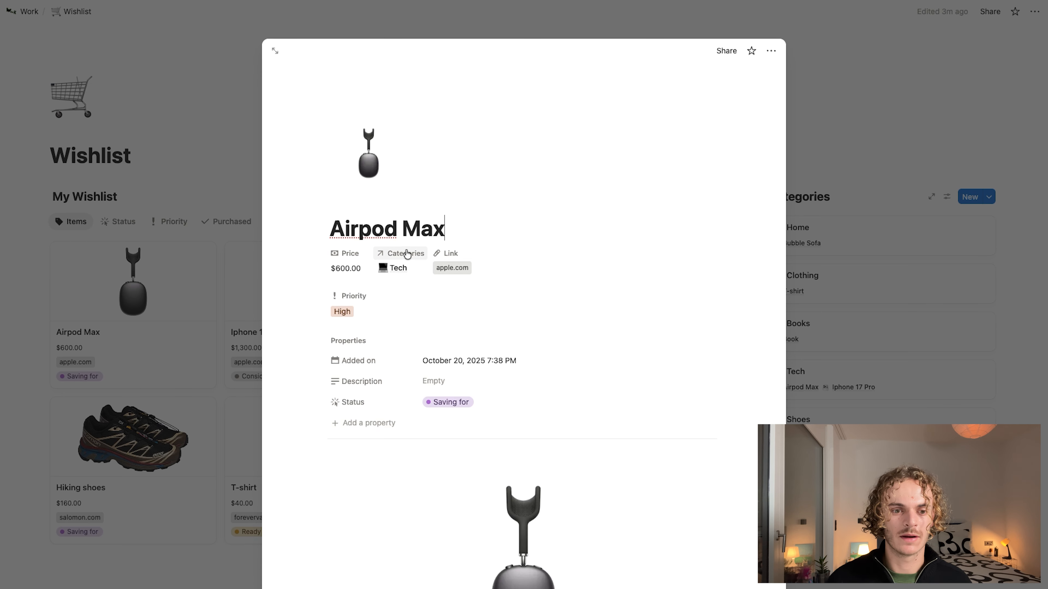
# - Rename the Categories property on the Airpod Max page as Category and give it the shapes icon
pyautogui.click(406, 252)
pyautogui.click(403, 270)
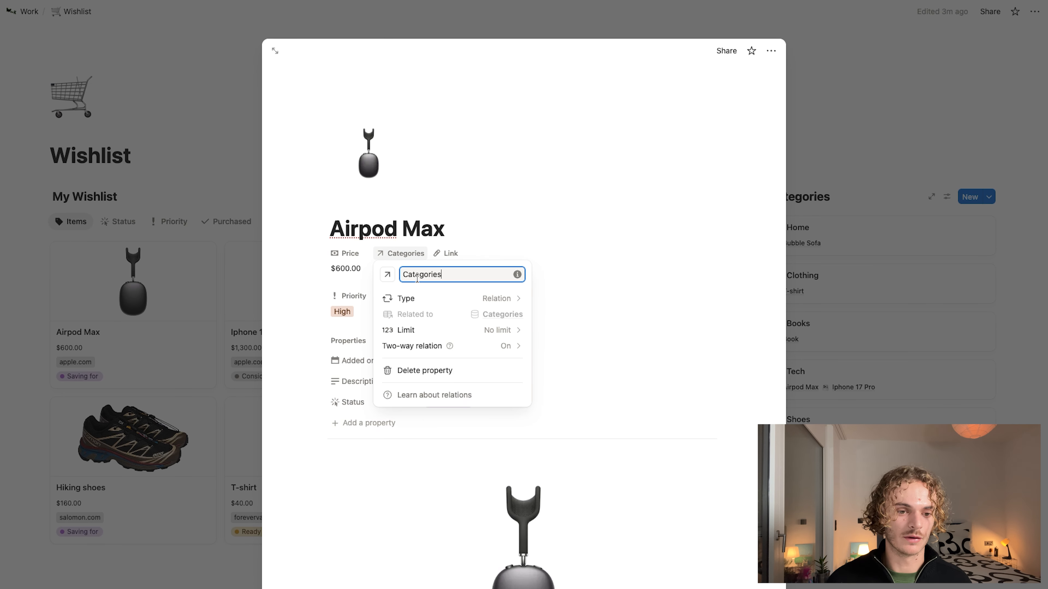
pyautogui.doubleClick(450, 275)
pyautogui.moveTo(449, 276); pyautogui.dragTo(427, 274)
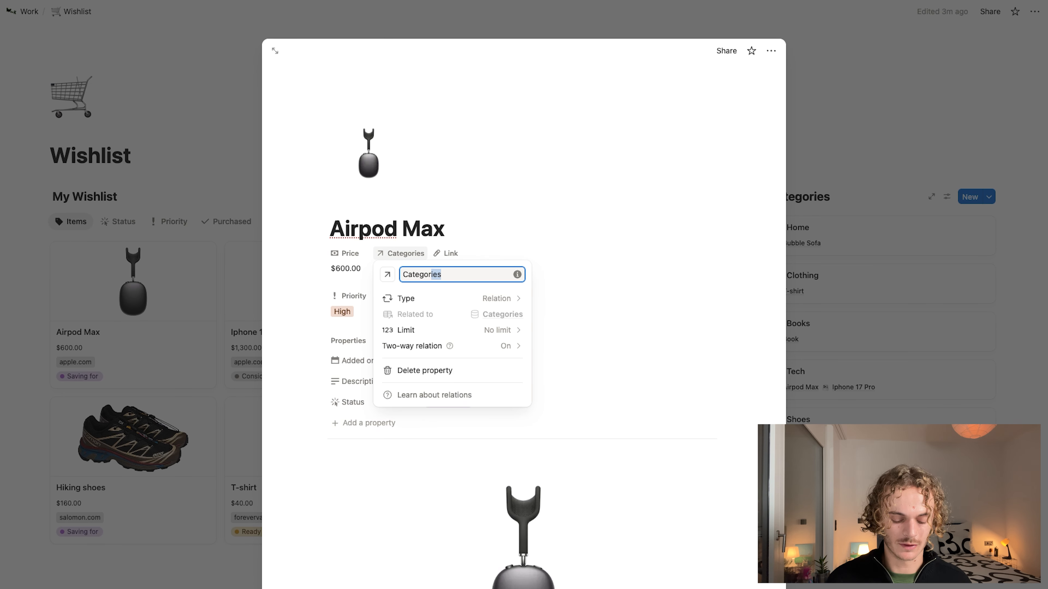
pyautogui.click(389, 275)
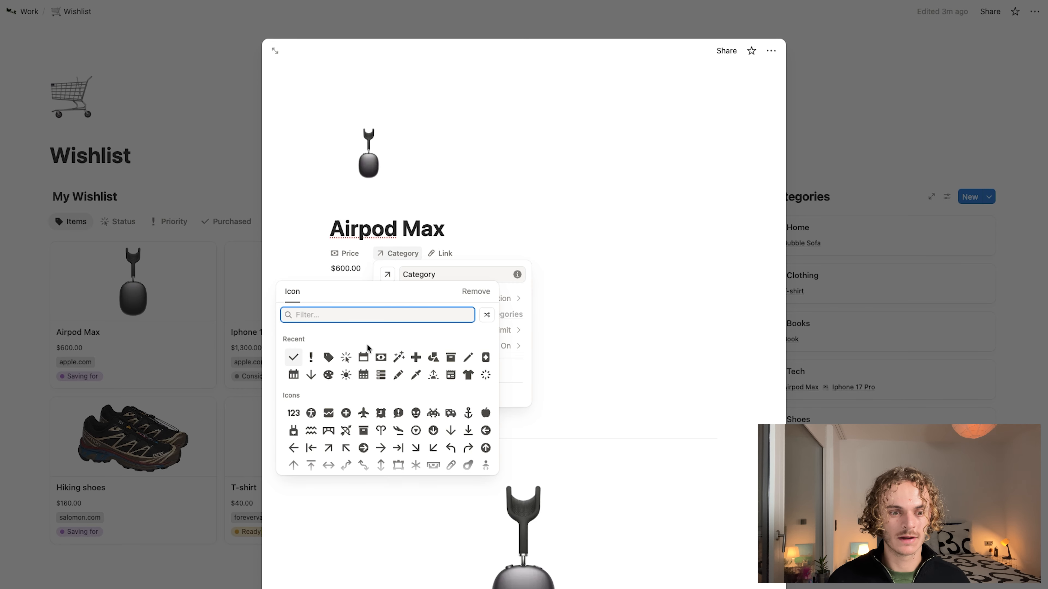
pyautogui.click(433, 357)
pyautogui.click(644, 264)
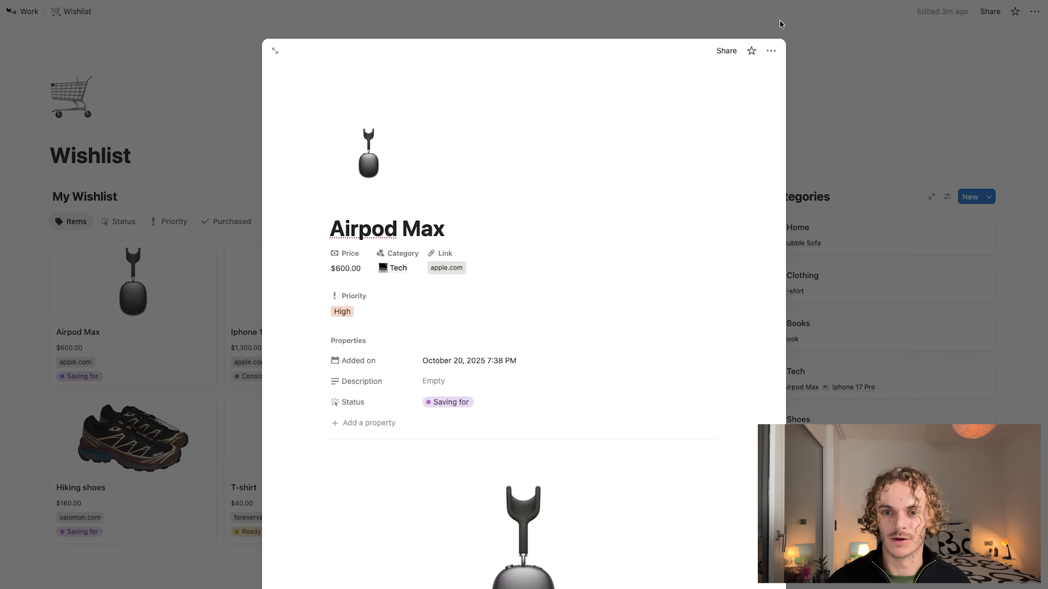
# - Add Status as its own section directly above Priority in the item page layout, and apply the layout to all pages
pyautogui.click(771, 51)
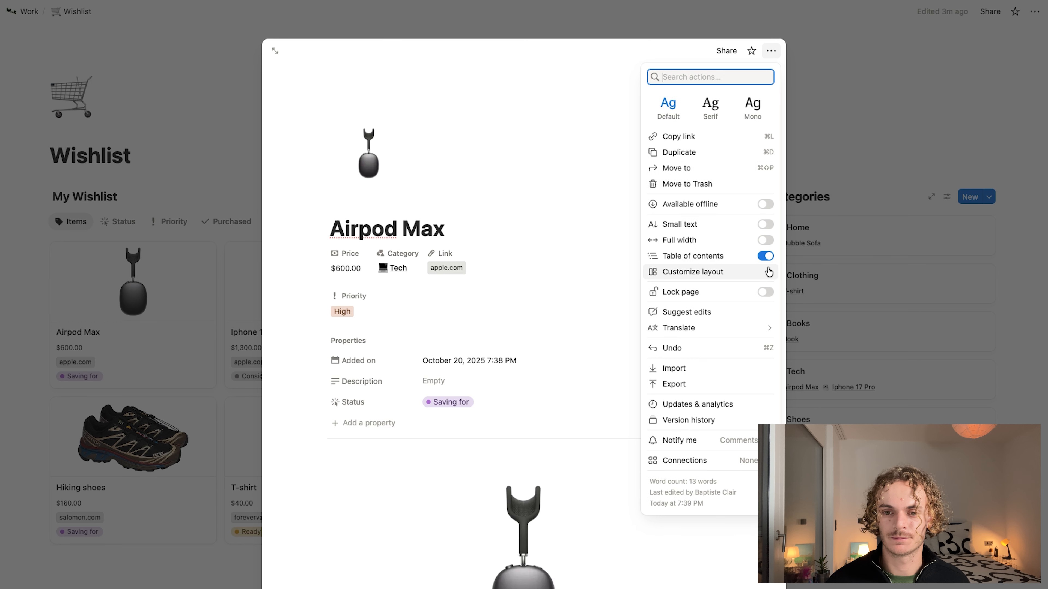
pyautogui.click(747, 272)
pyautogui.click(333, 409)
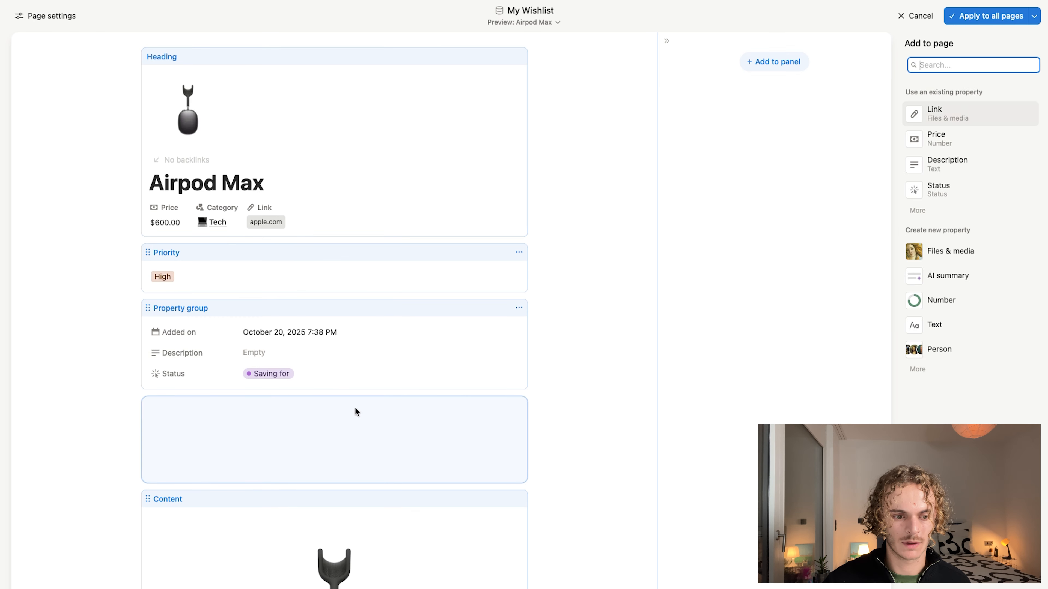
pyautogui.click(944, 189)
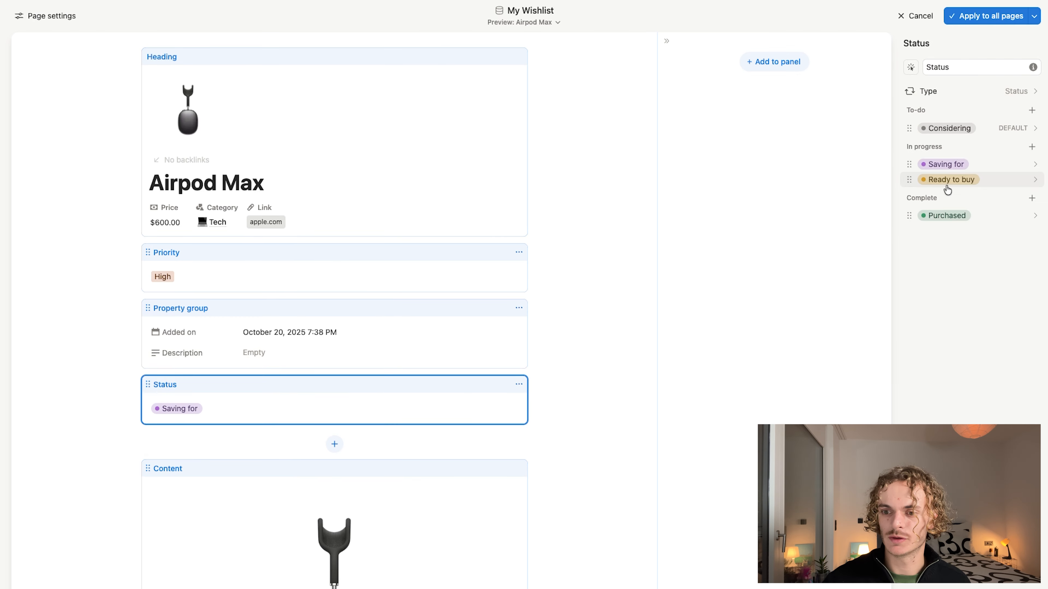
pyautogui.moveTo(286, 403); pyautogui.dragTo(310, 250)
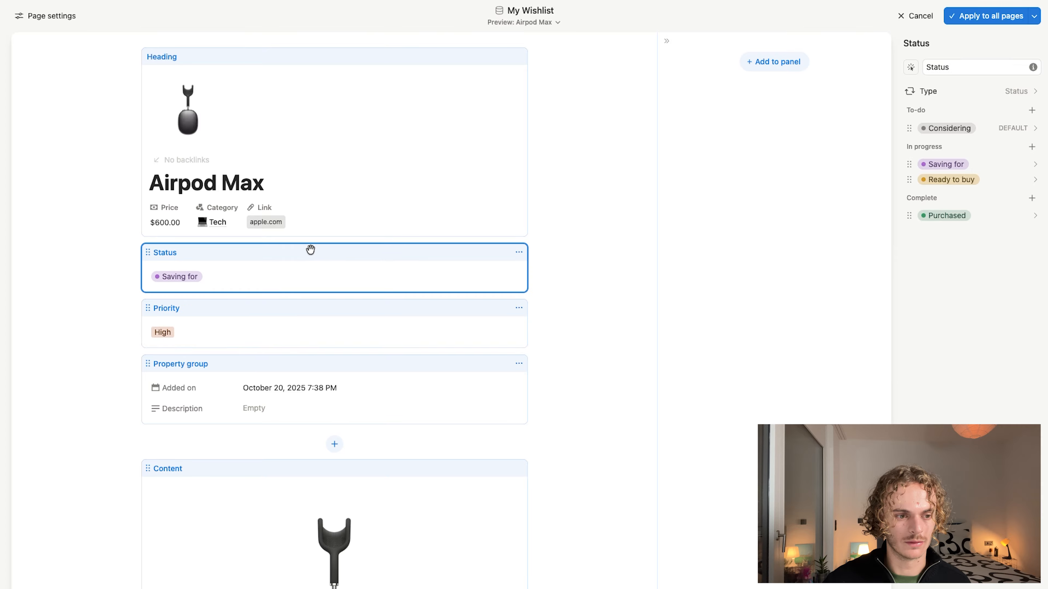
pyautogui.click(970, 20)
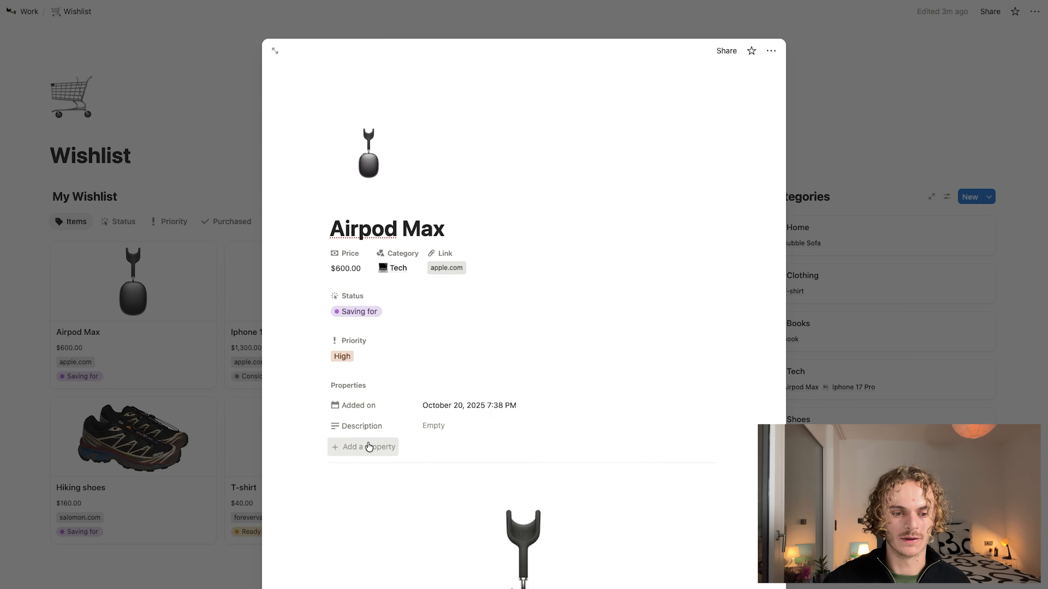
# - Add a button property named "Set as purchased" to the Airpod Max page
pyautogui.click(368, 446)
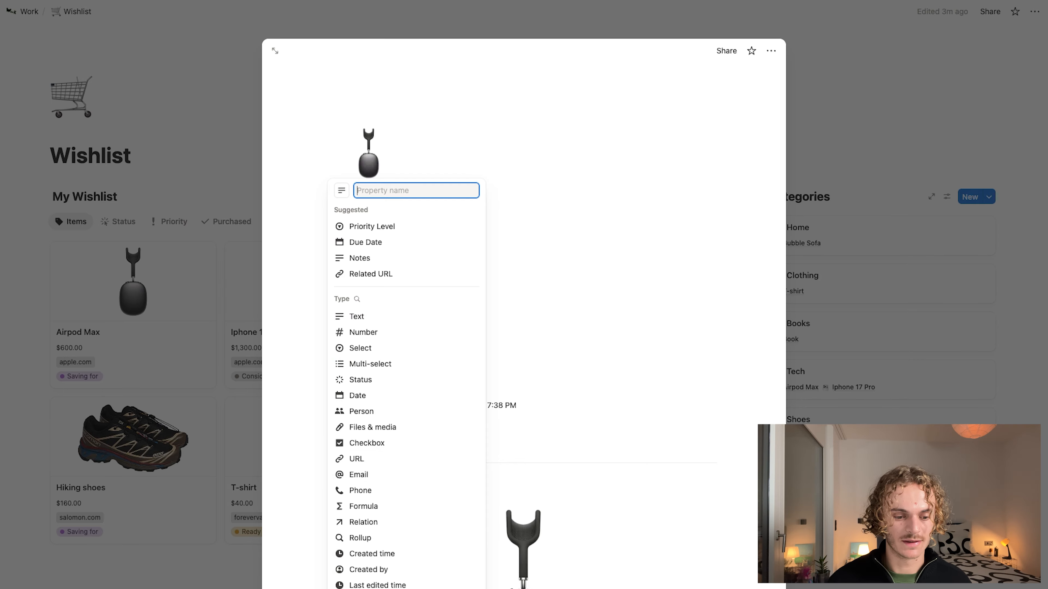
pyautogui.click(363, 588)
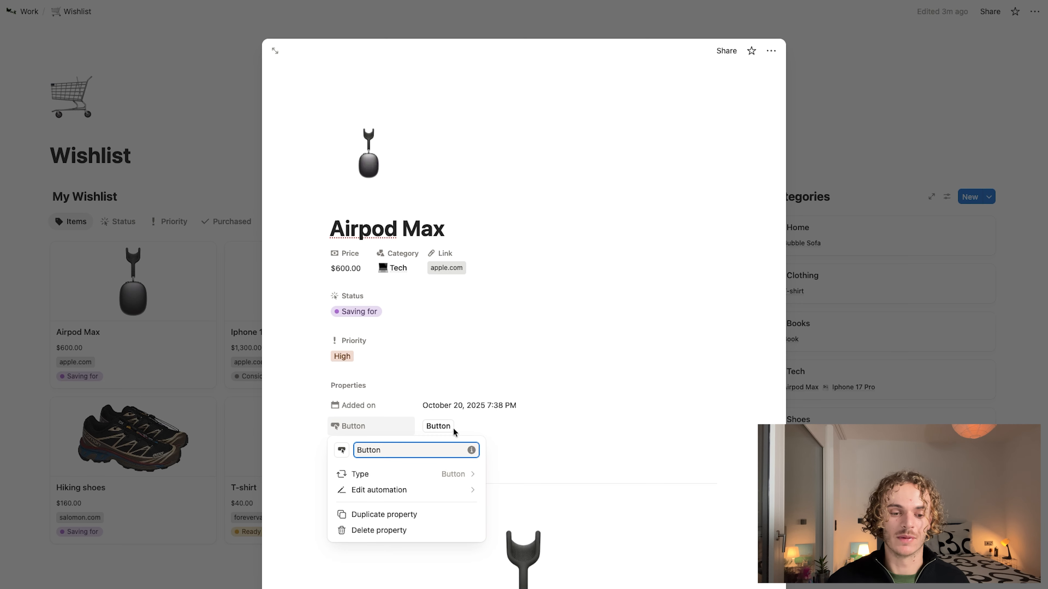
pyautogui.moveTo(381, 450); pyautogui.dragTo(362, 451)
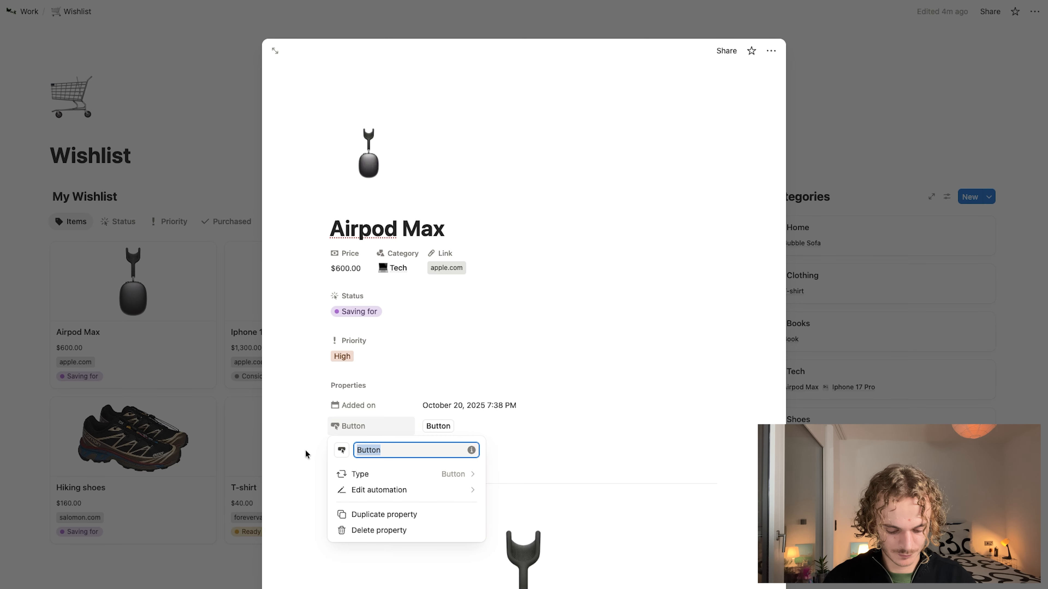
pyautogui.write('Set as purchased')
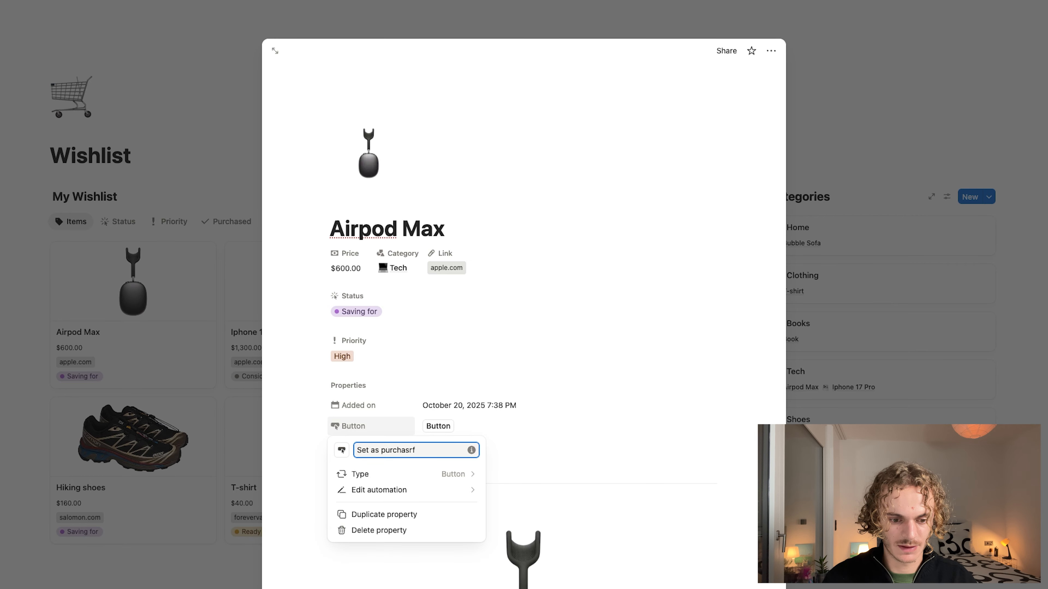
pyautogui.click(279, 460)
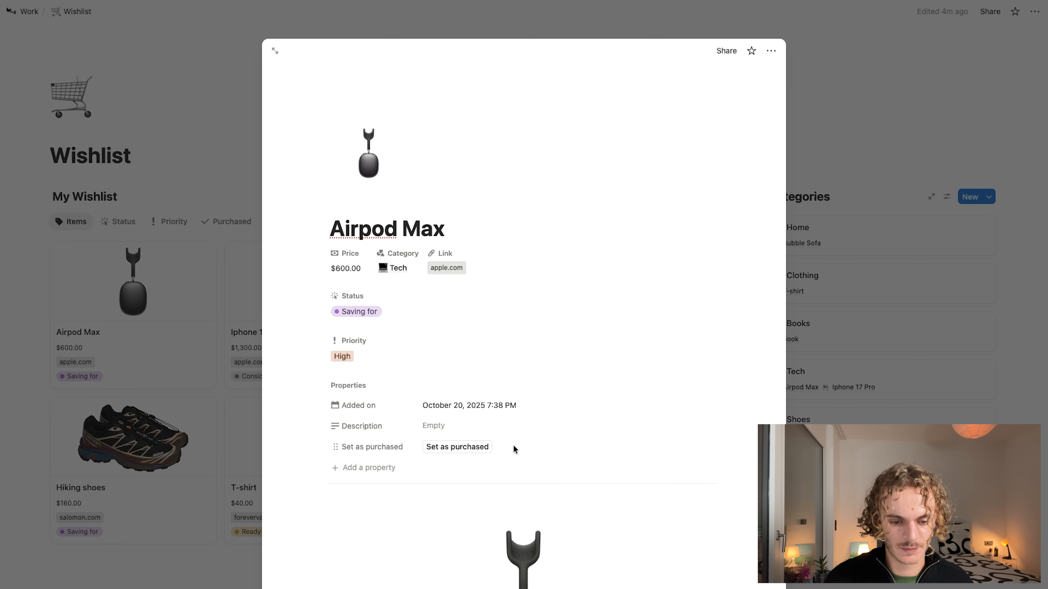
# - Edit the Set as purchased button's automation so it sets Status to Purchased, and save it
pyautogui.click(377, 448)
pyautogui.click(376, 484)
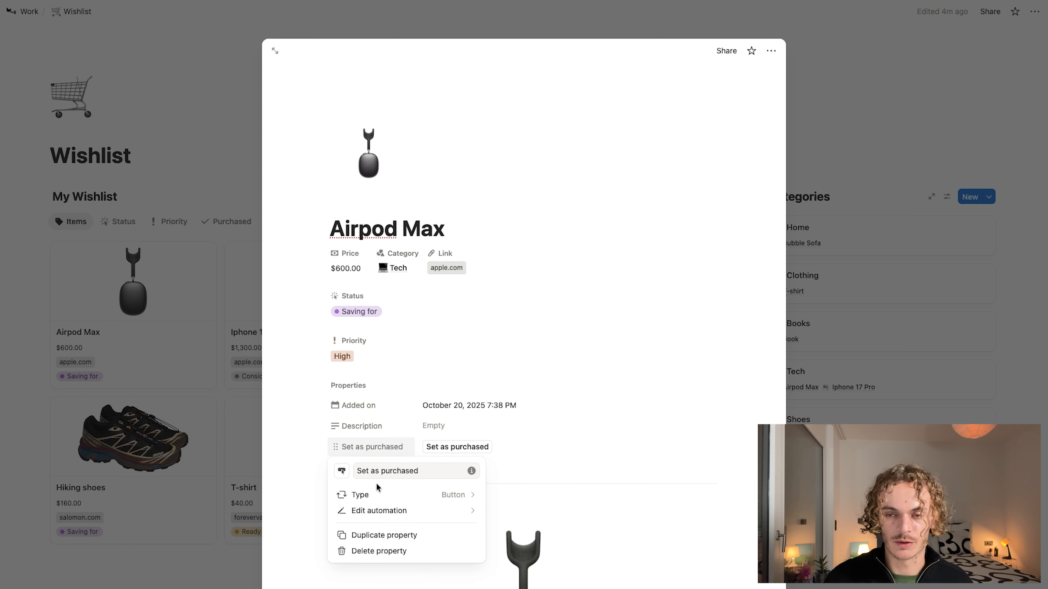
pyautogui.click(405, 511)
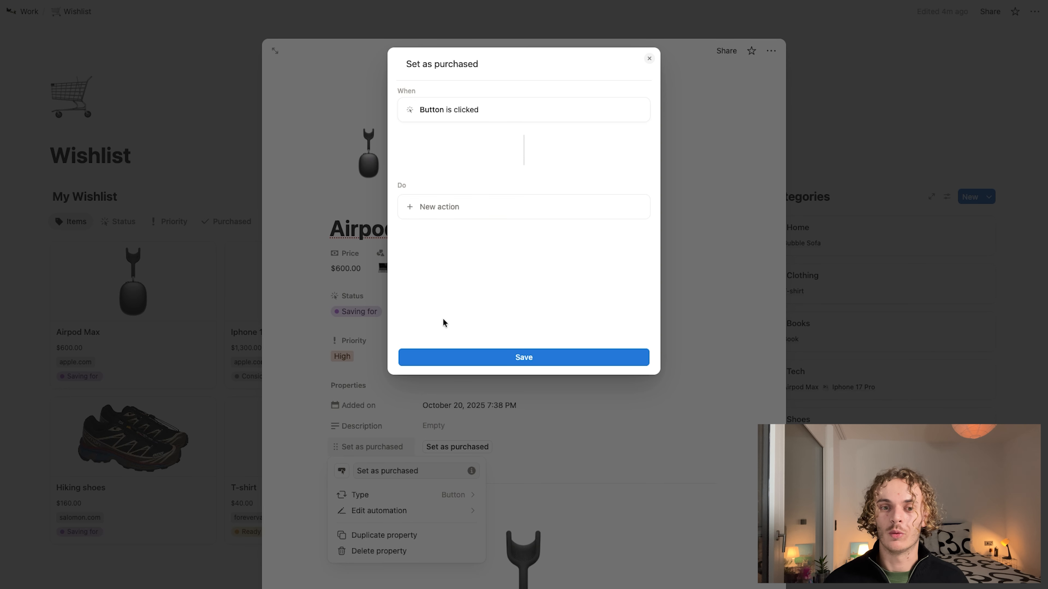
pyautogui.click(444, 212)
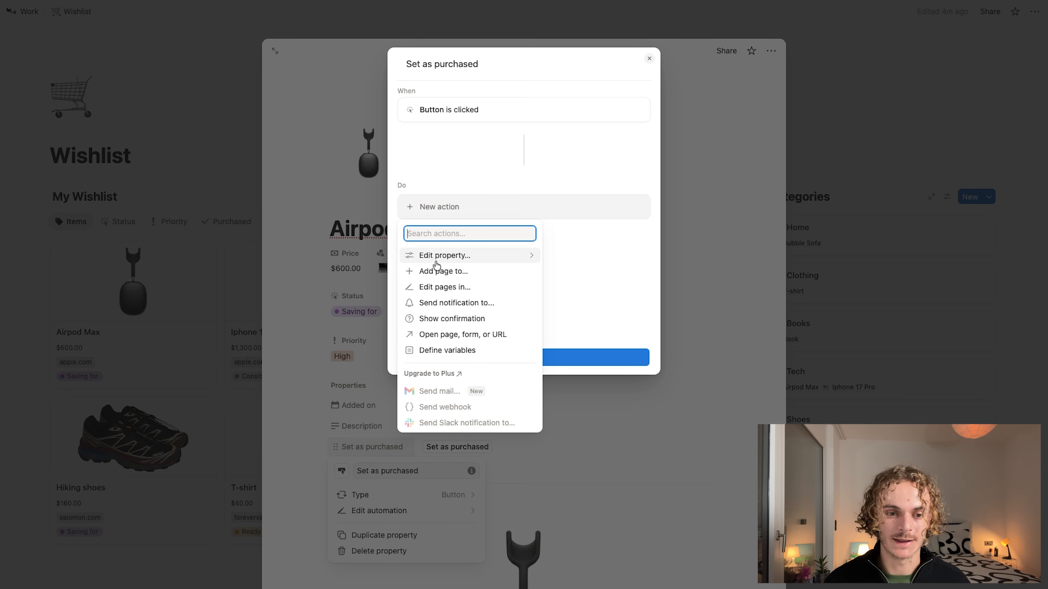
pyautogui.click(471, 259)
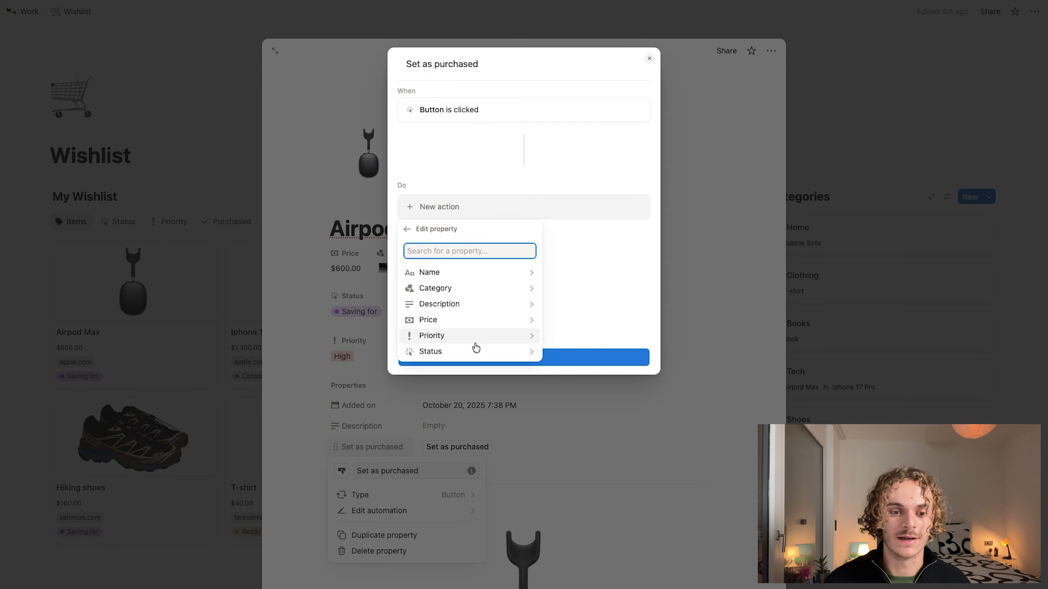
pyautogui.click(483, 352)
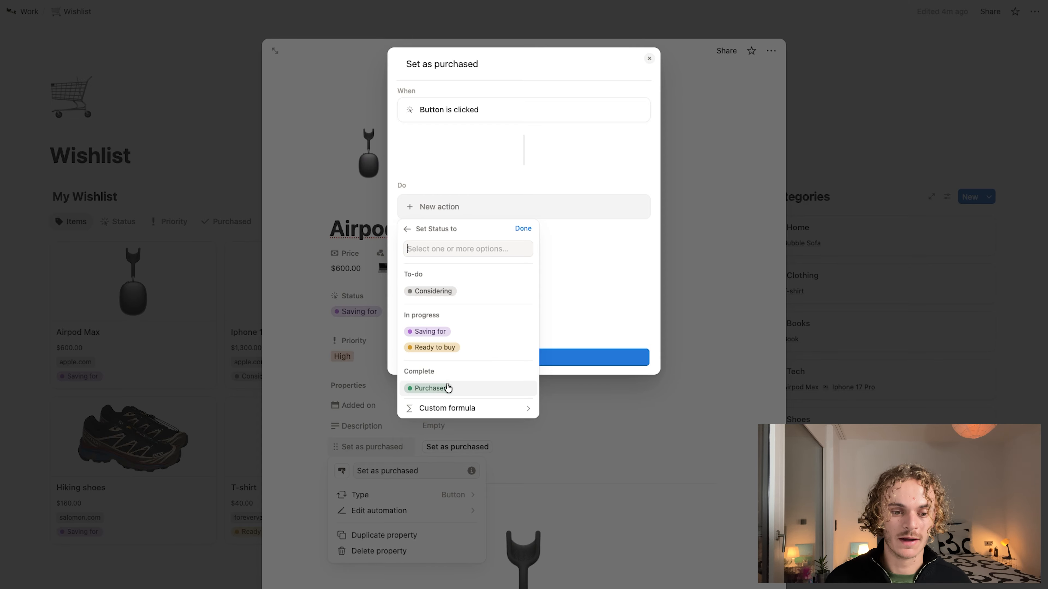
pyautogui.click(438, 389)
pyautogui.click(516, 358)
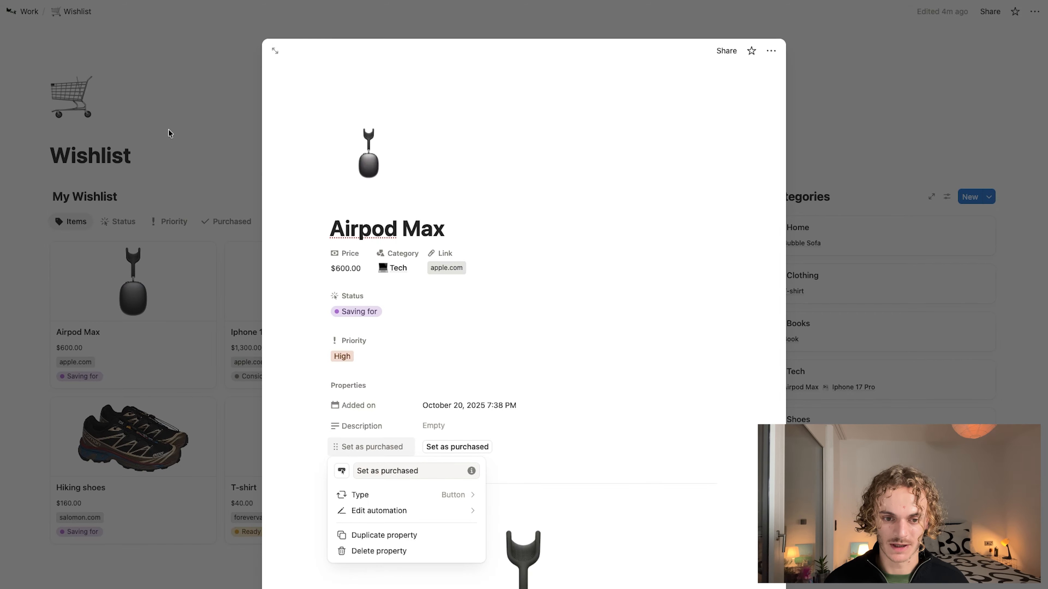
pyautogui.click(193, 141)
pyautogui.click(193, 140)
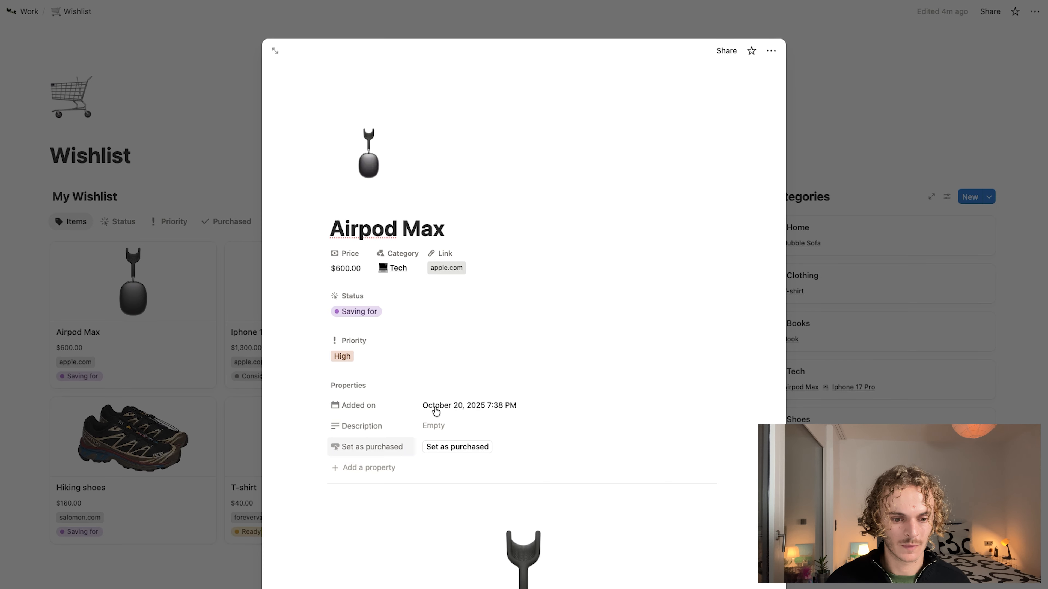
# - Add the Set as purchased button to the side panel of the item layout, apply it to all pages and close the Airpod Max page
pyautogui.click(770, 50)
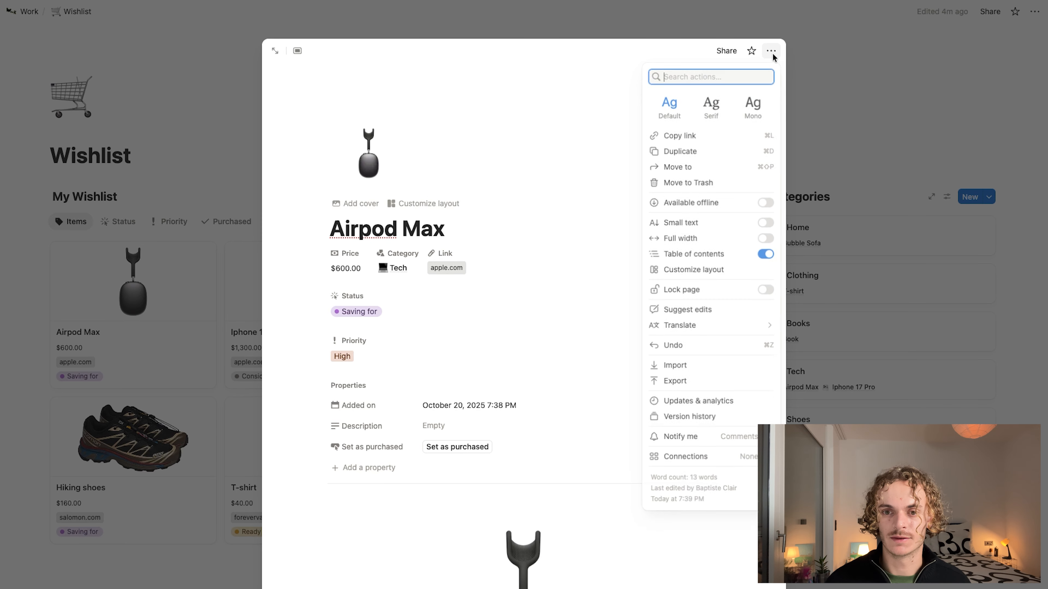
pyautogui.click(705, 273)
pyautogui.click(788, 66)
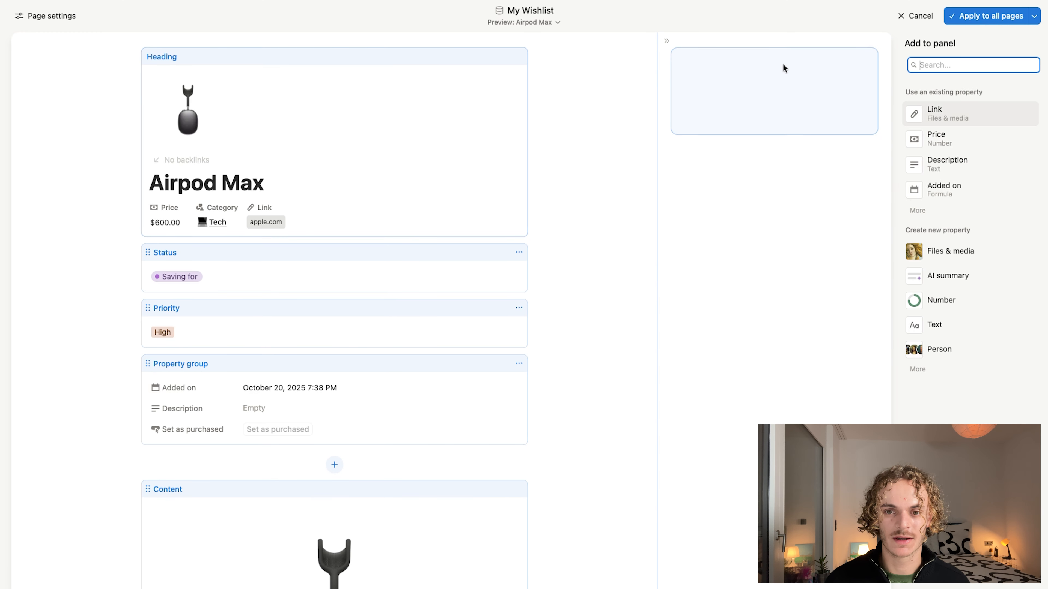
pyautogui.write('set')
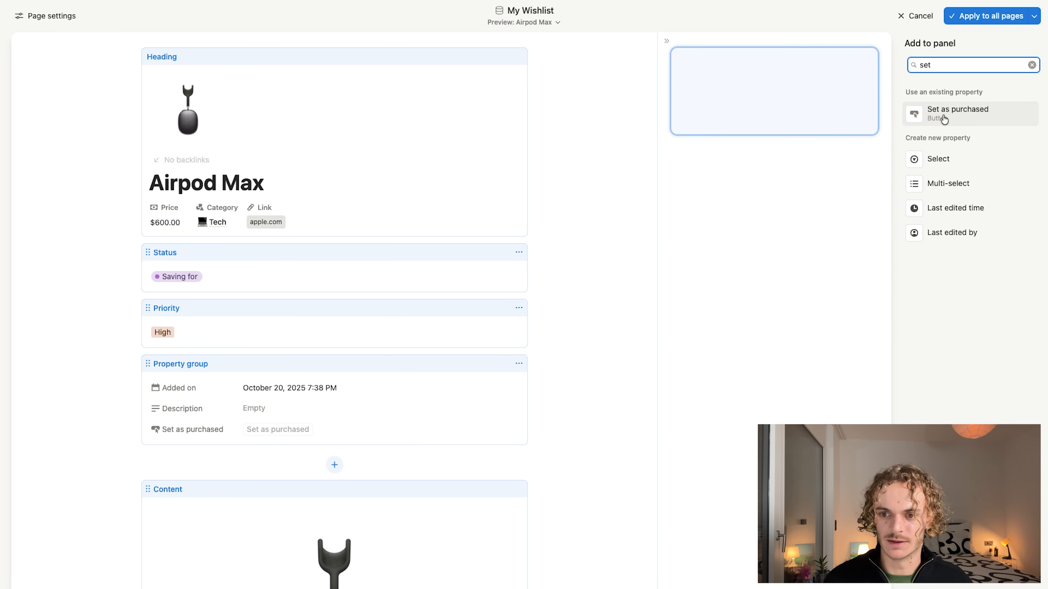
pyautogui.click(945, 120)
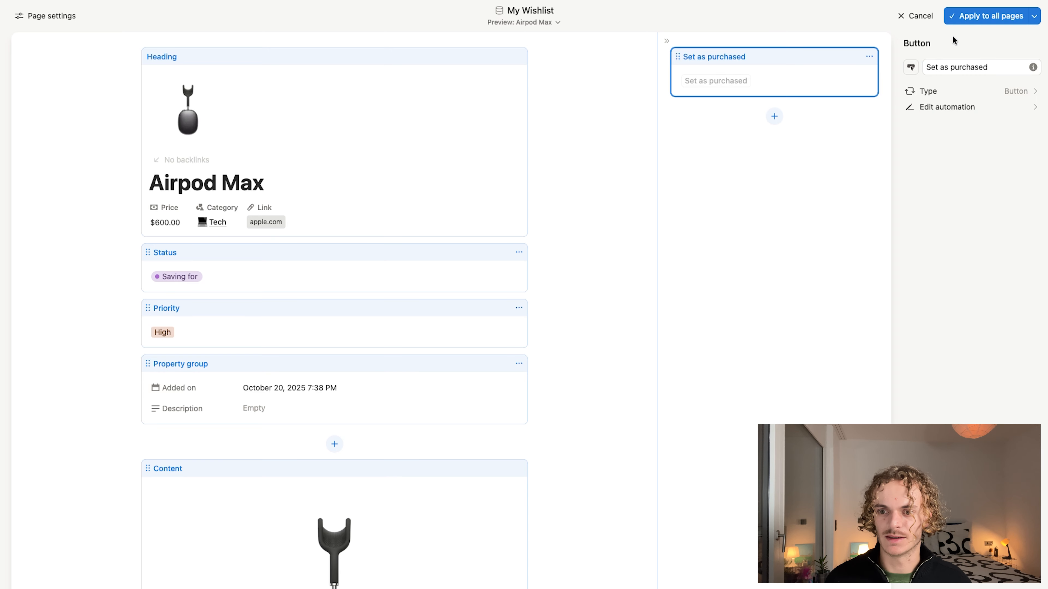
pyautogui.click(970, 19)
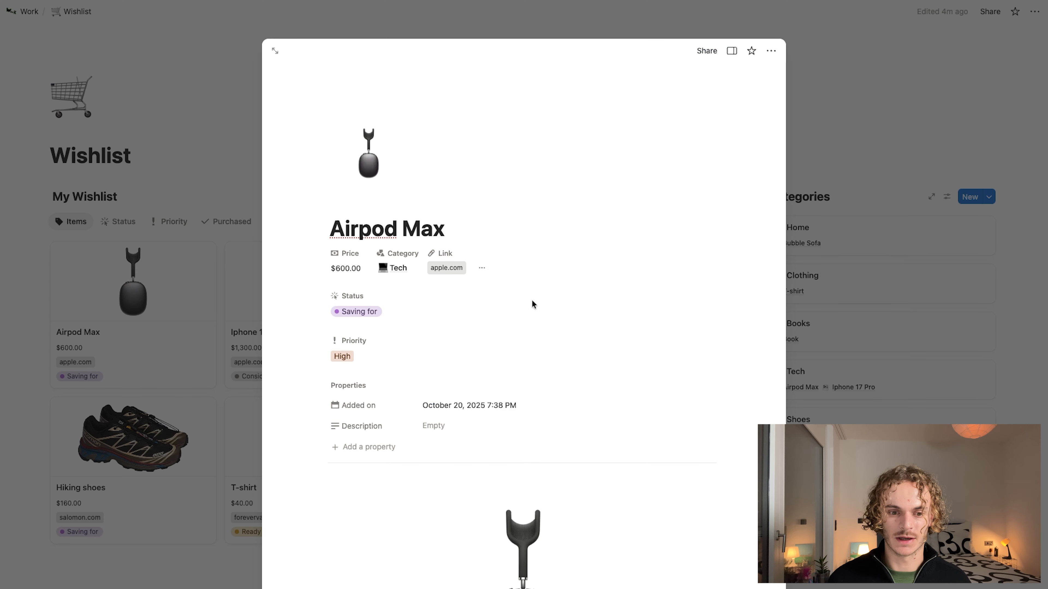
pyautogui.click(819, 155)
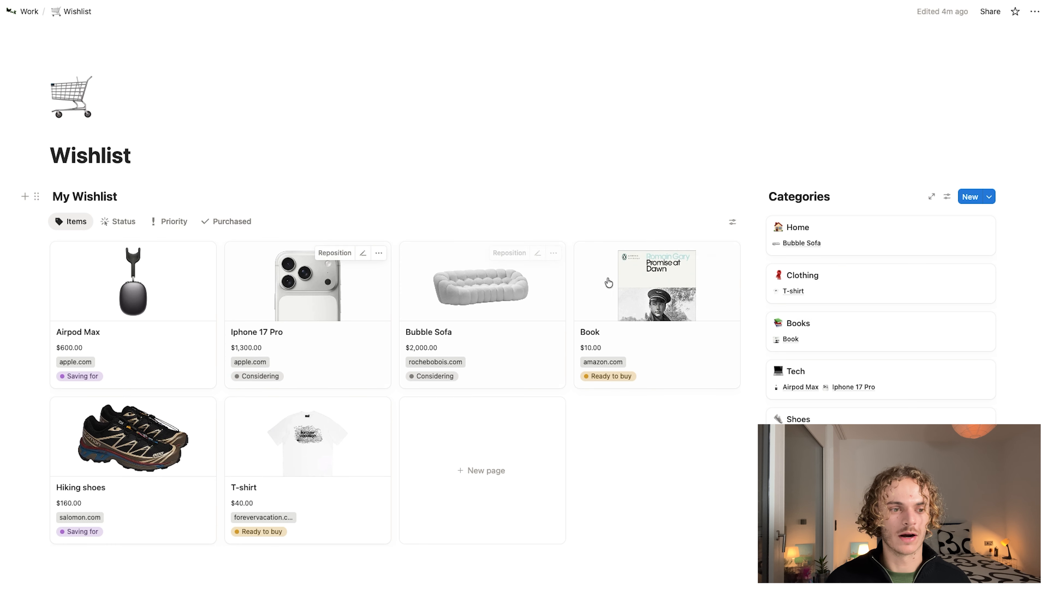
# - Show the Set as purchased property on the cards of the Items gallery
pyautogui.click(729, 227)
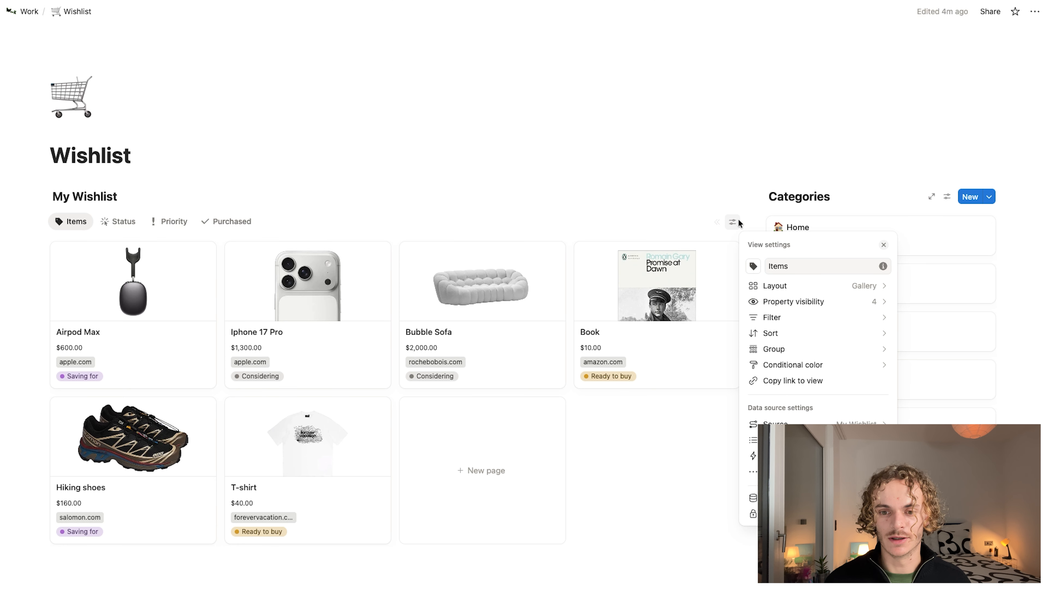
pyautogui.click(774, 290)
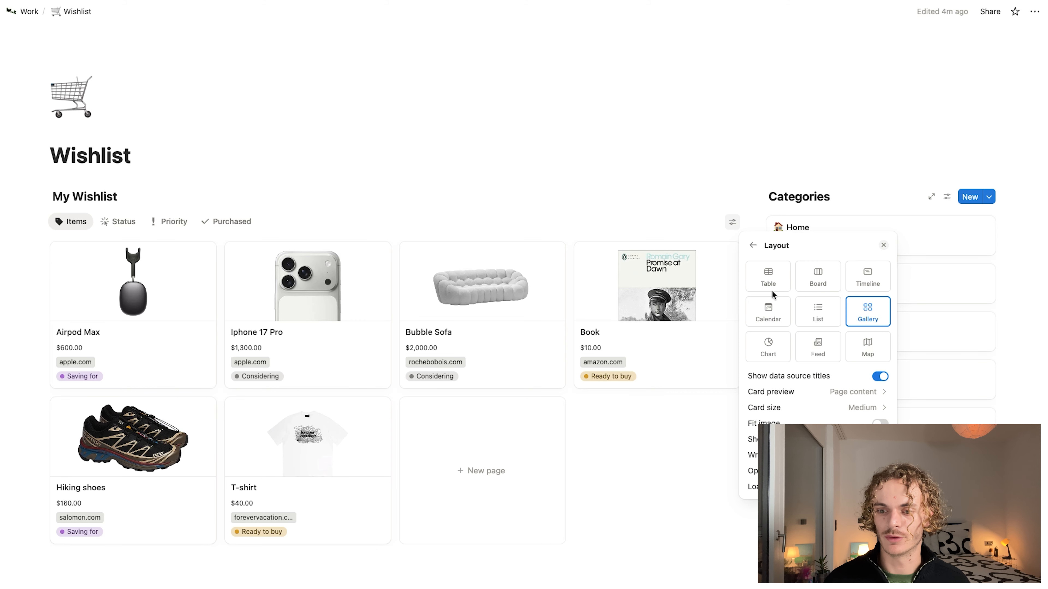
pyautogui.click(753, 247)
pyautogui.click(786, 304)
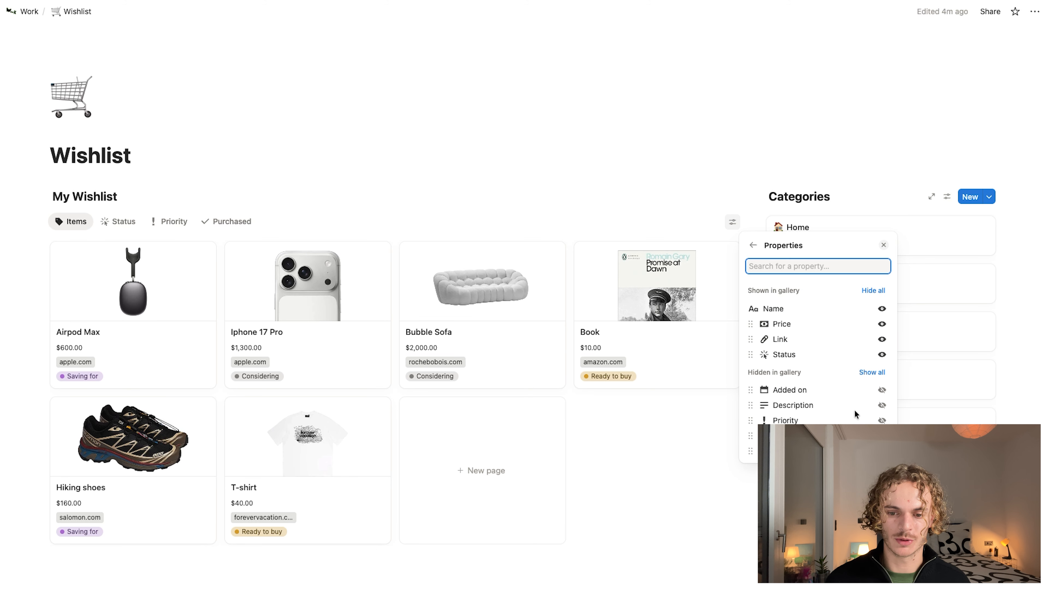
pyautogui.click(881, 436)
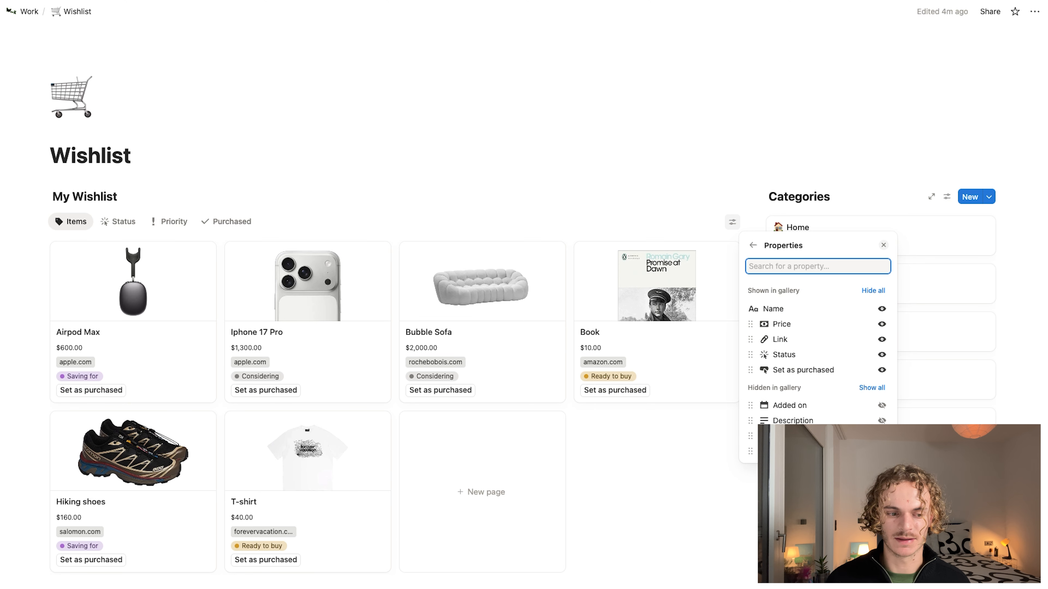
pyautogui.click(720, 546)
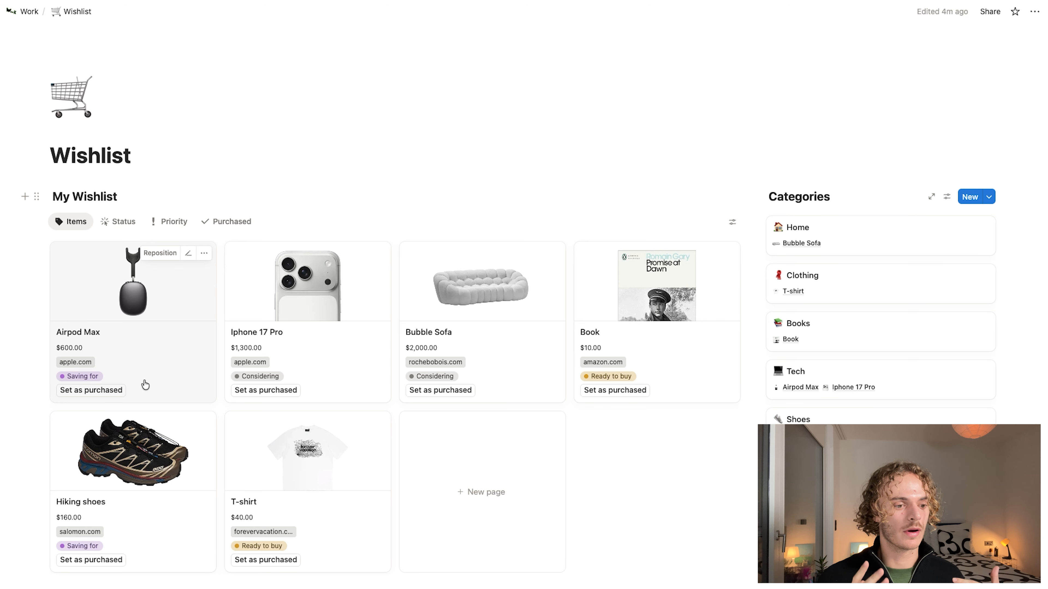
# - Mark Airpod Max as purchased with its card button, check the Purchased view and return to Items
pyautogui.click(103, 389)
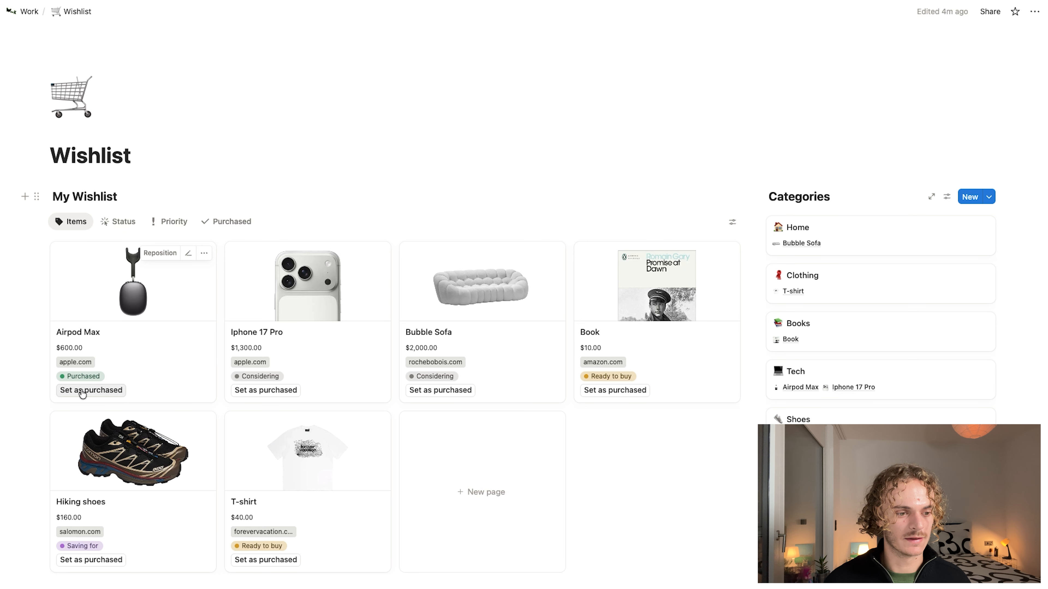
pyautogui.click(233, 221)
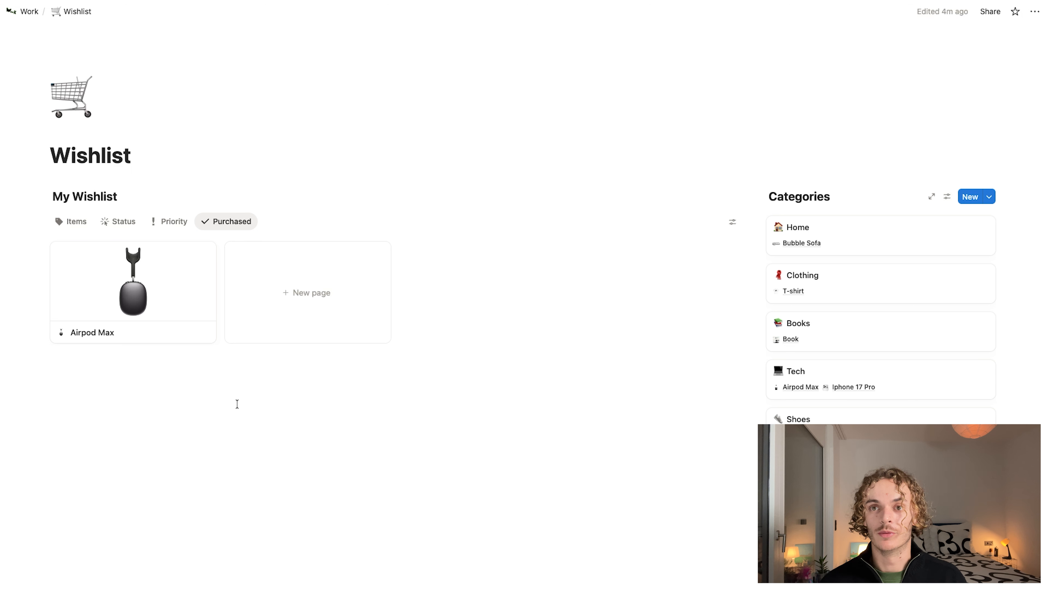
pyautogui.click(73, 221)
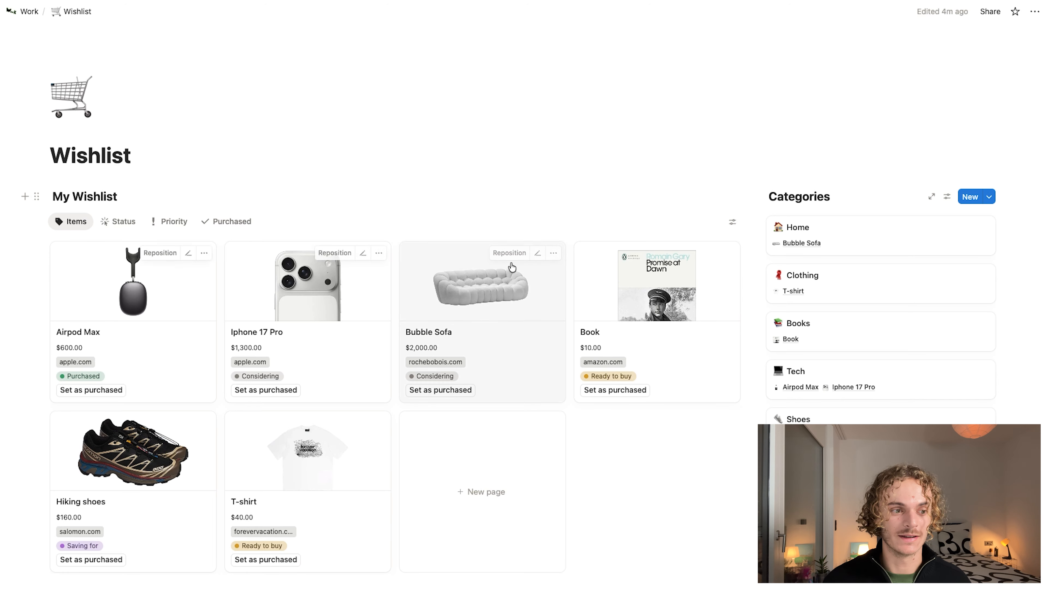
# - Filter the Items view to the To-do and In progress statuses and save the filter for everyone
pyautogui.click(717, 225)
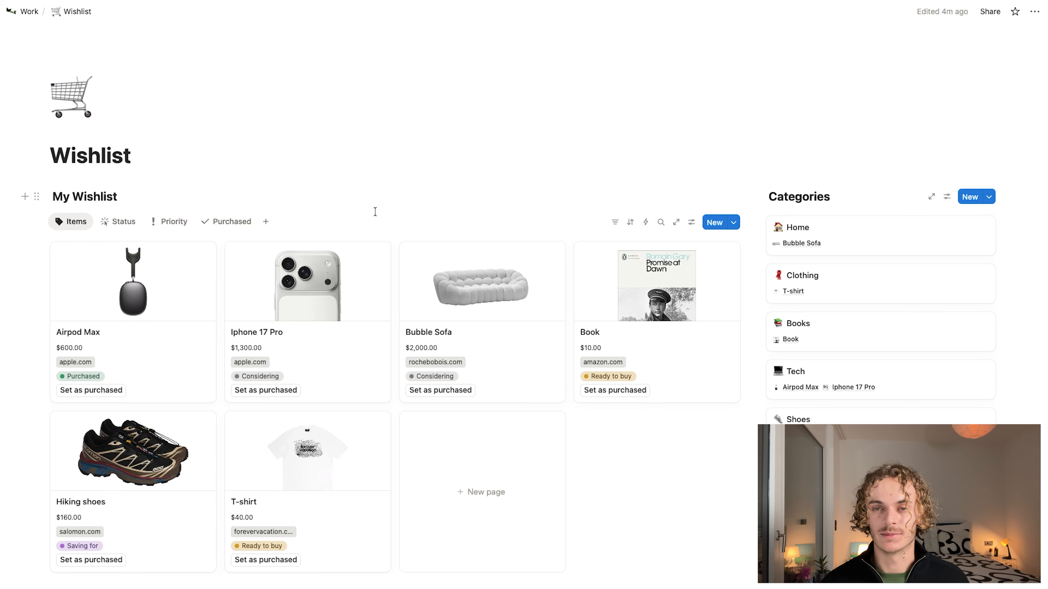
pyautogui.click(614, 222)
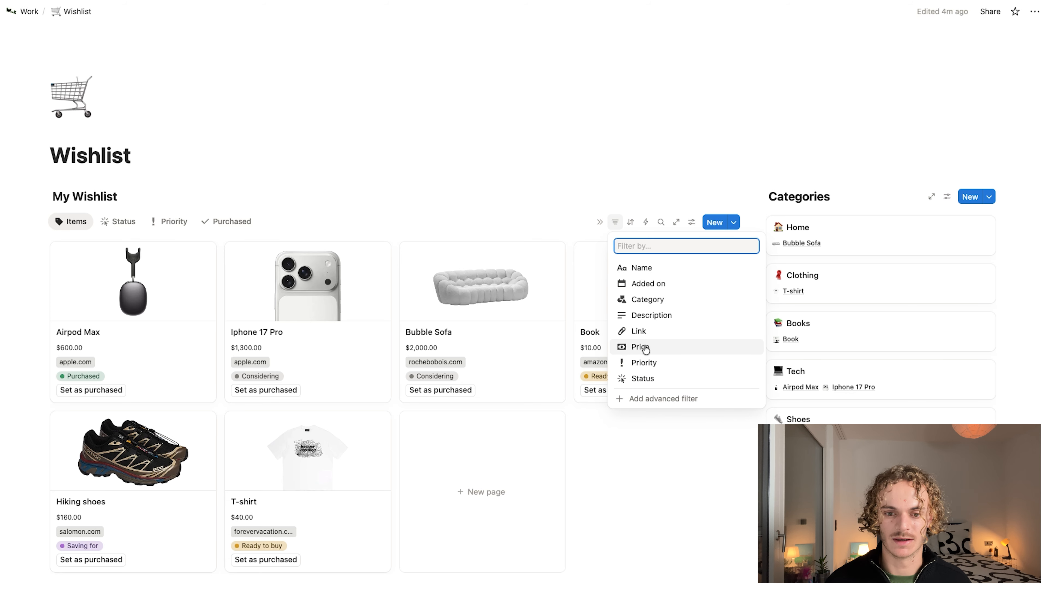
pyautogui.click(642, 378)
pyautogui.click(62, 298)
pyautogui.click(62, 313)
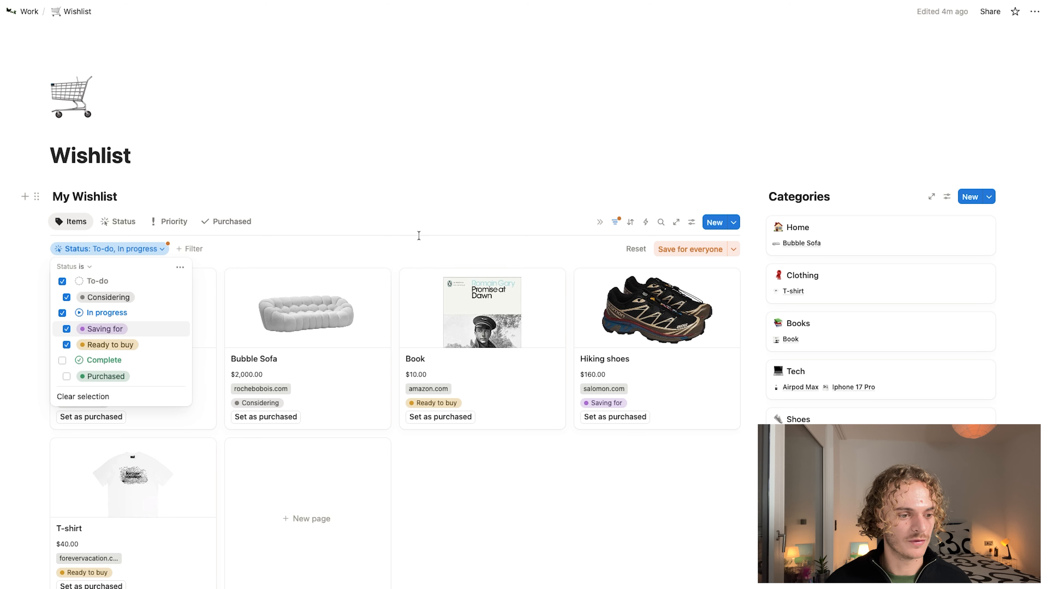
pyautogui.click(676, 248)
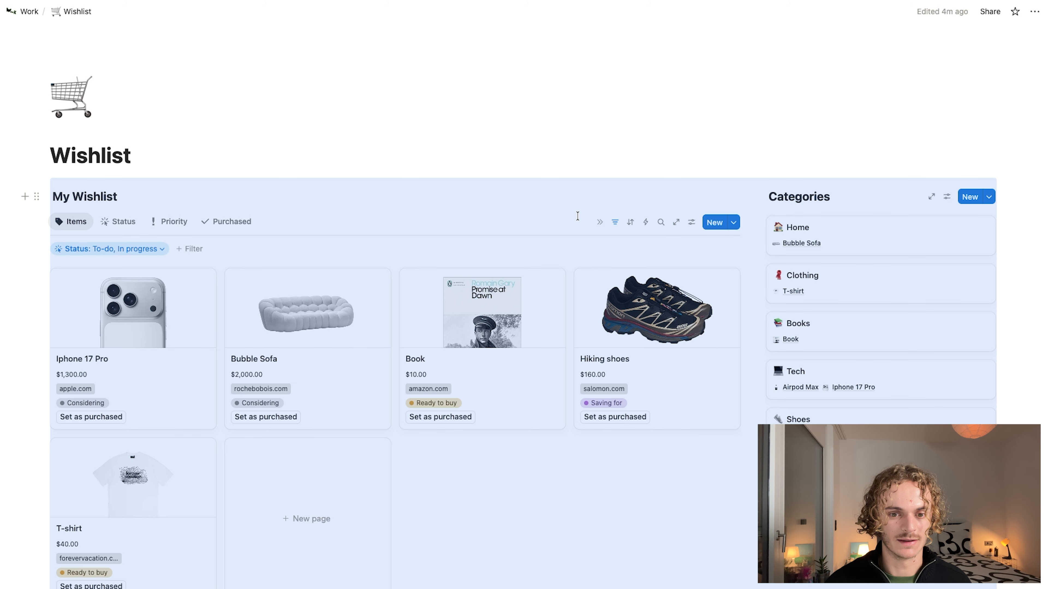
# - Expand the Status view's toolbar and inspect its existing filter bar and the properties available for another filter
pyautogui.click(118, 221)
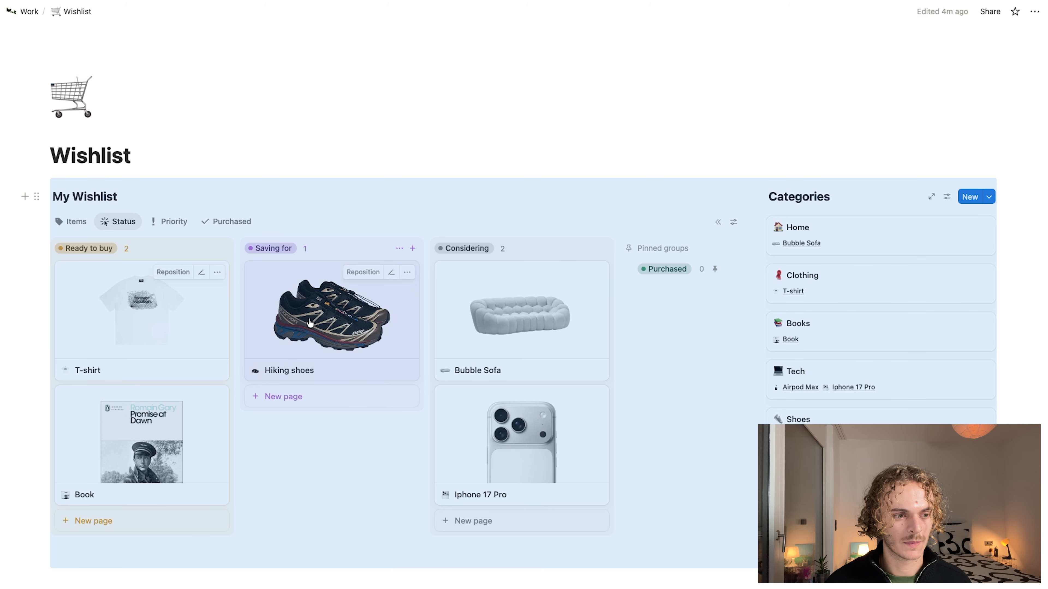
pyautogui.click(718, 222)
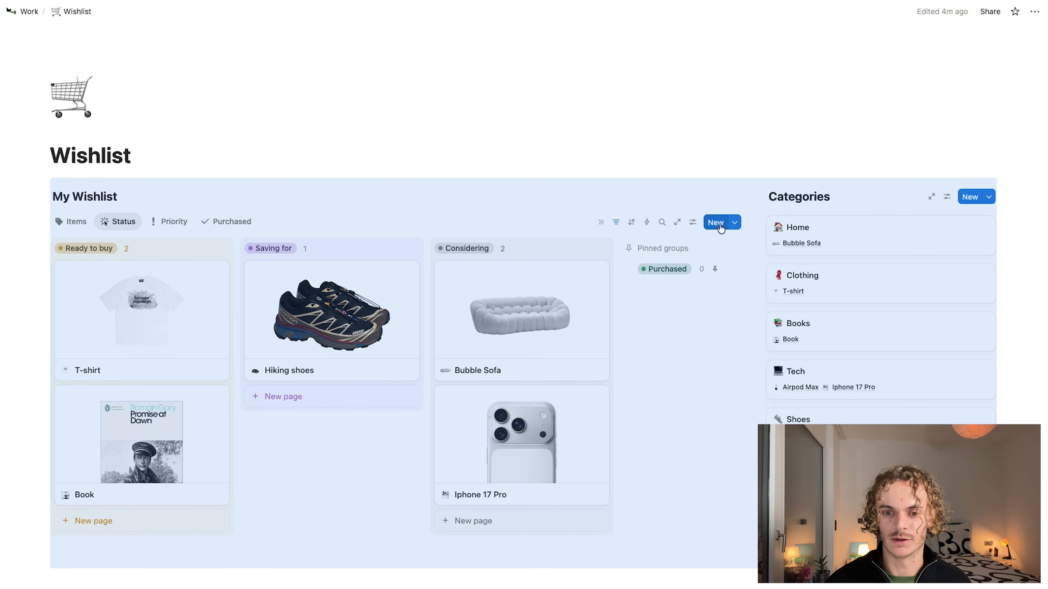
pyautogui.click(616, 222)
pyautogui.click(189, 248)
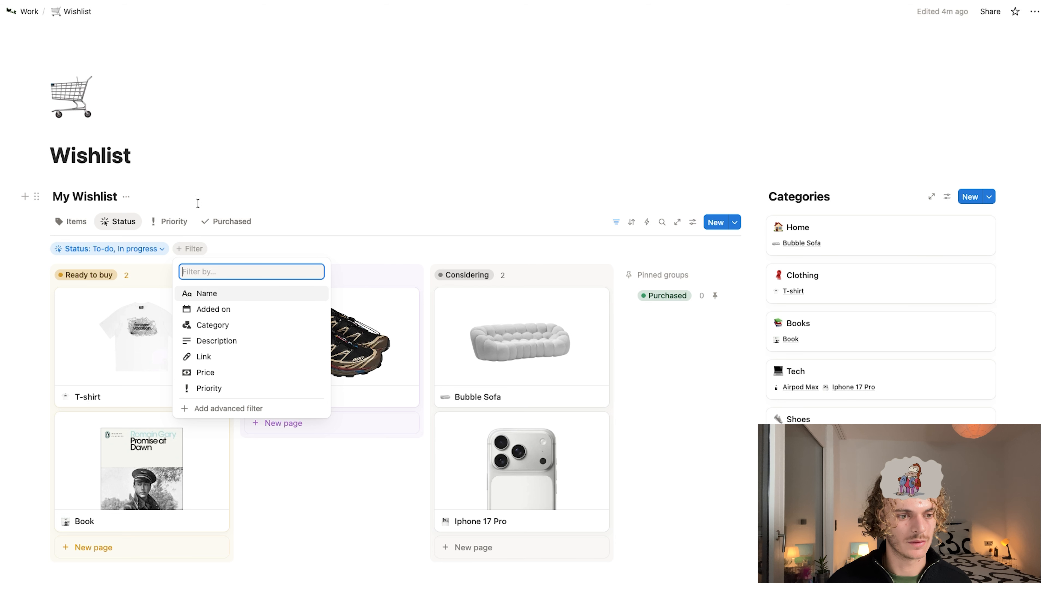
pyautogui.press('Escape')
# - Hide the filter bar in the Items view and check the status filter of the Status view
pyautogui.click(51, 227)
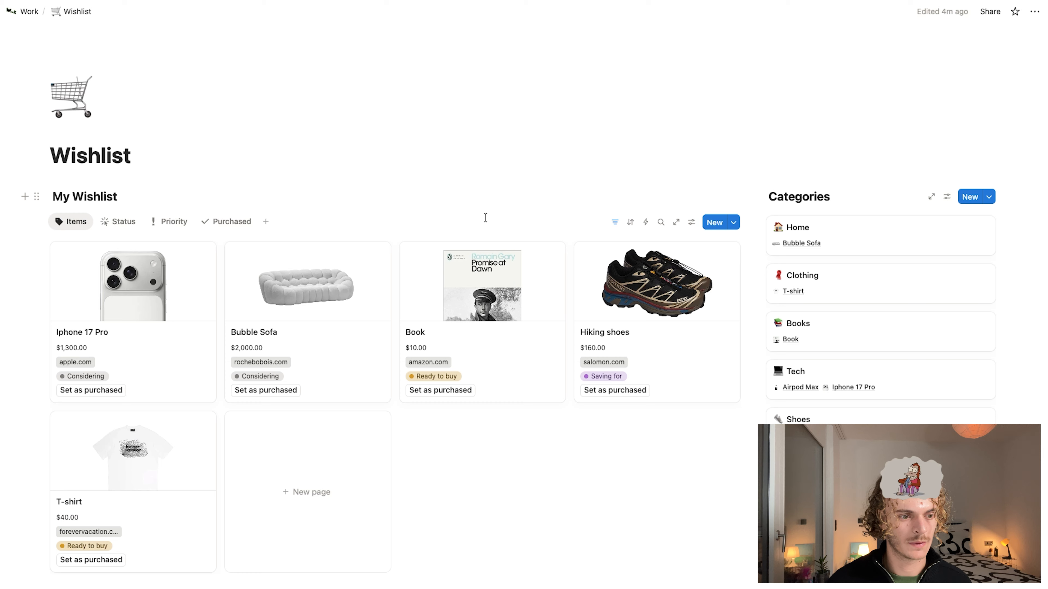
pyautogui.click(616, 223)
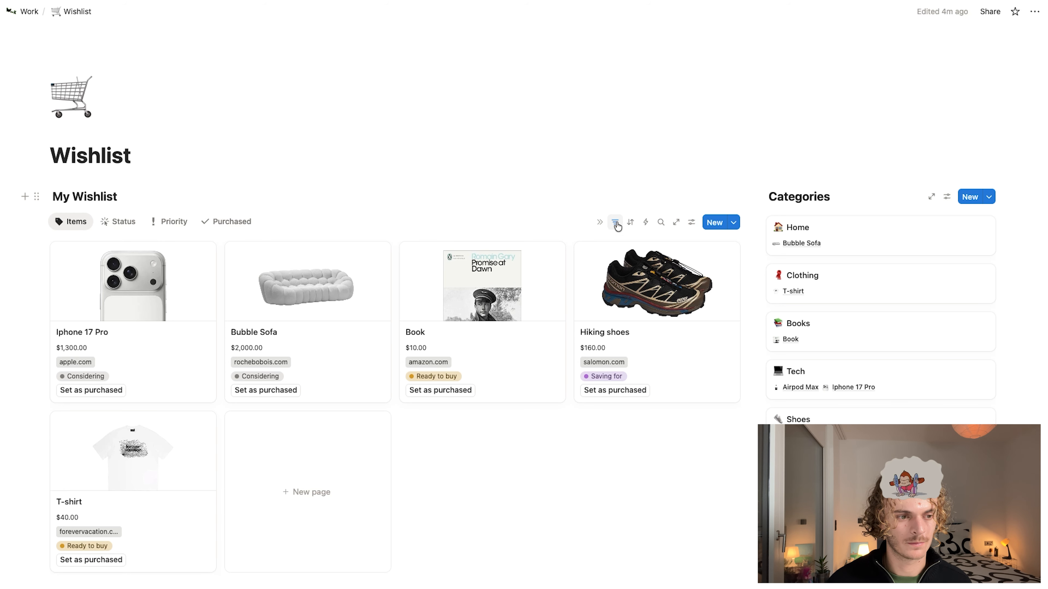
pyautogui.click(116, 222)
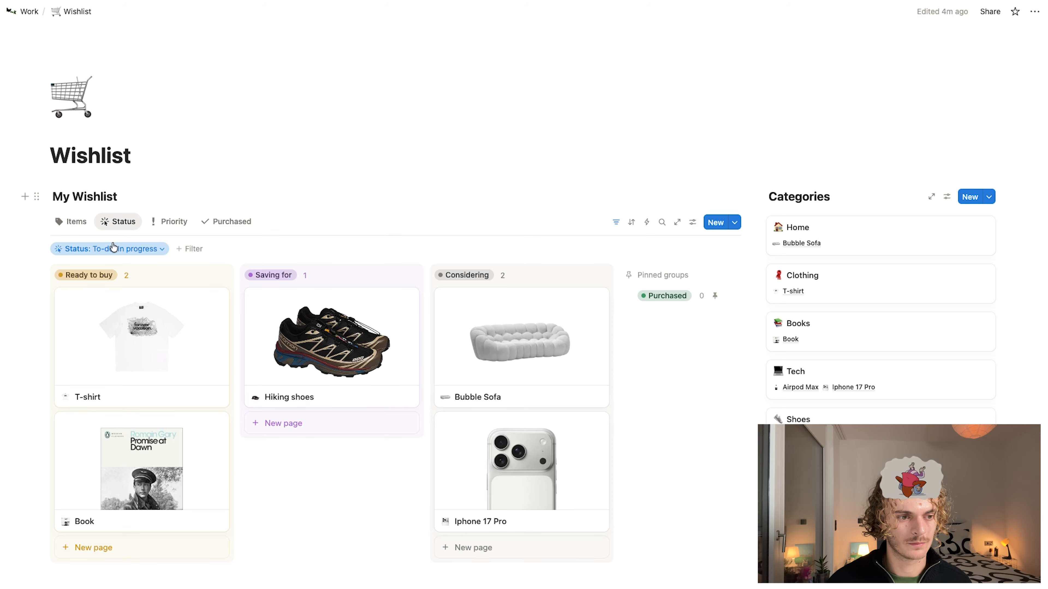
pyautogui.click(152, 252)
pyautogui.press('Escape')
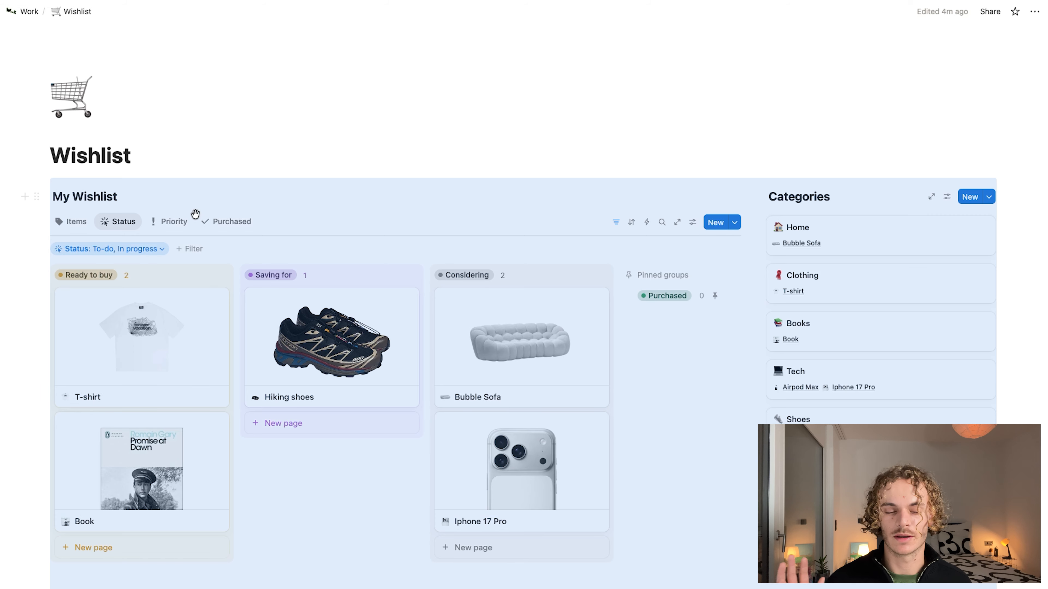
# - Filter the Priority view to the To-do and In progress statuses and save the filter for everyone
pyautogui.click(170, 226)
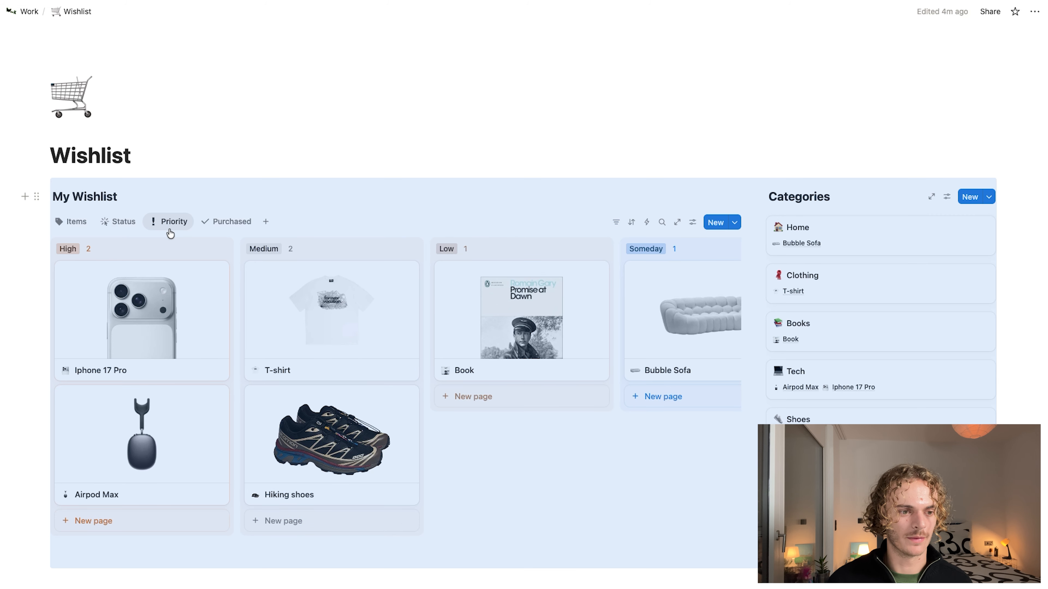
pyautogui.click(615, 223)
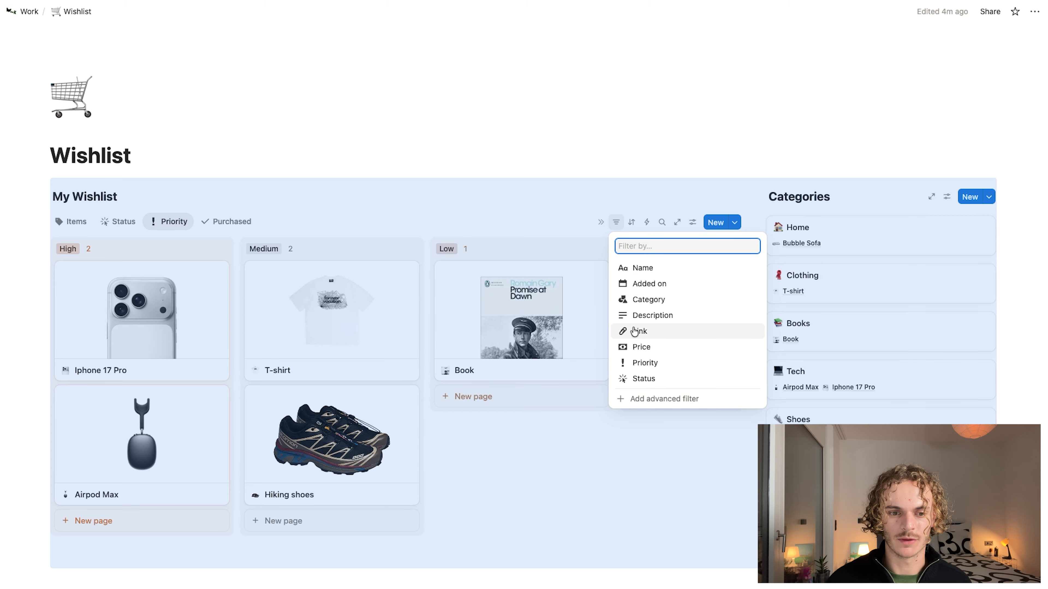
pyautogui.click(650, 377)
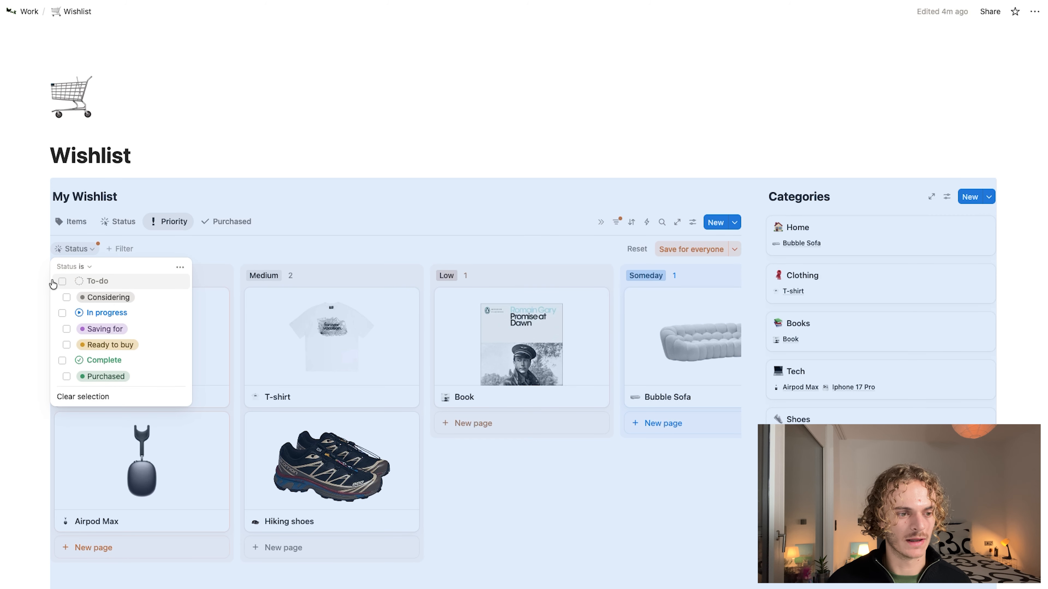
pyautogui.click(62, 281)
pyautogui.click(65, 297)
pyautogui.click(62, 312)
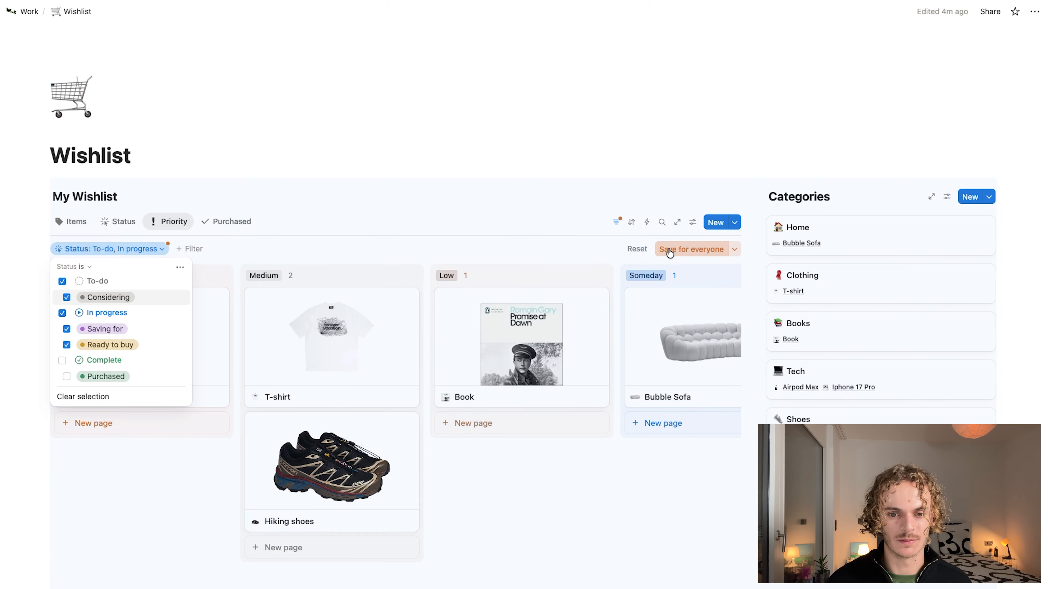
pyautogui.click(690, 249)
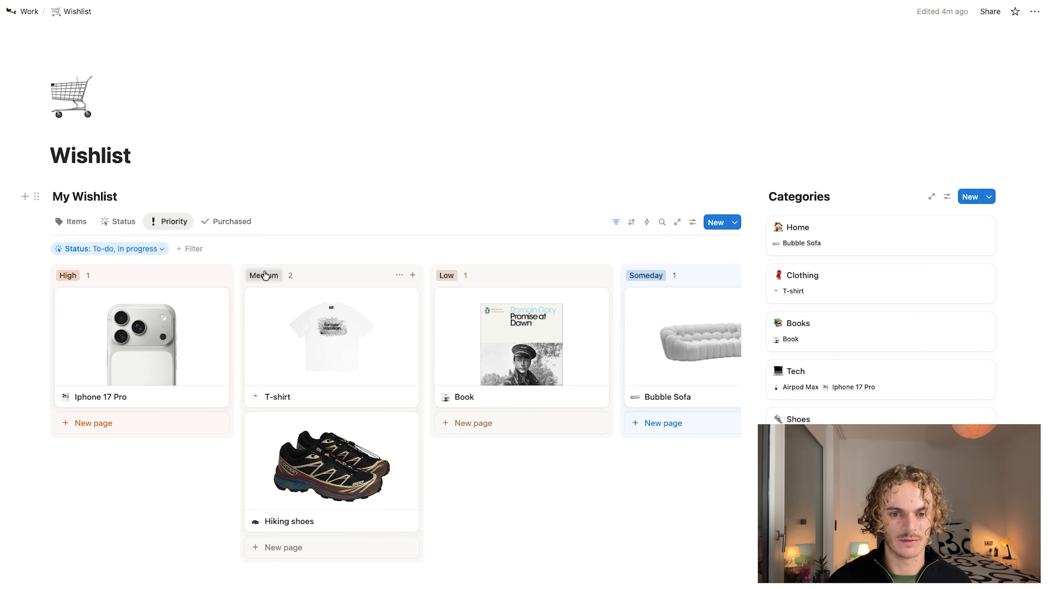
# - Check the status filter of the Purchased view and collapse the view's toolbar
pyautogui.click(216, 222)
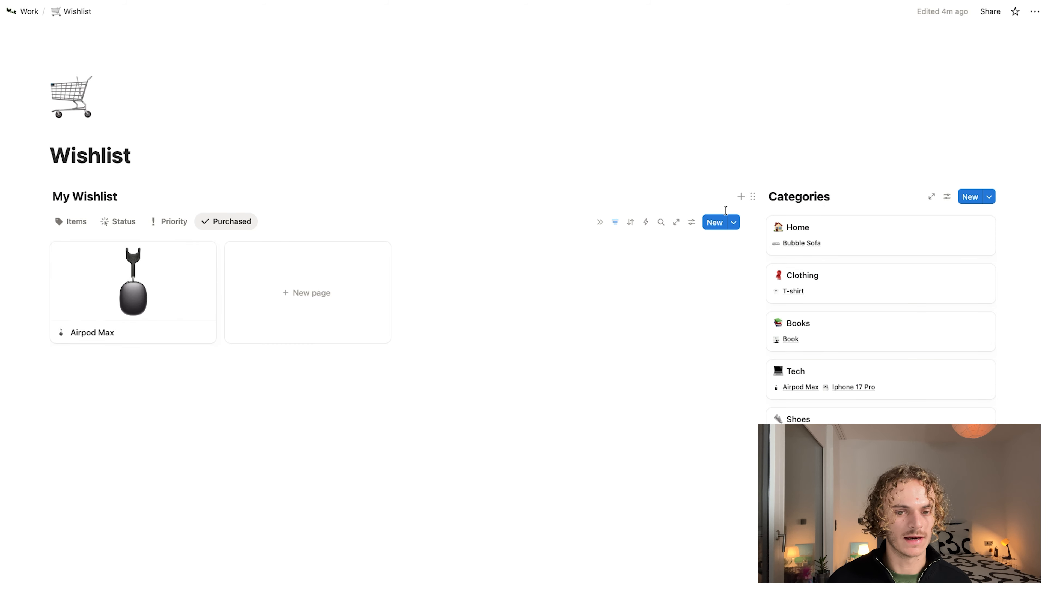
pyautogui.click(614, 222)
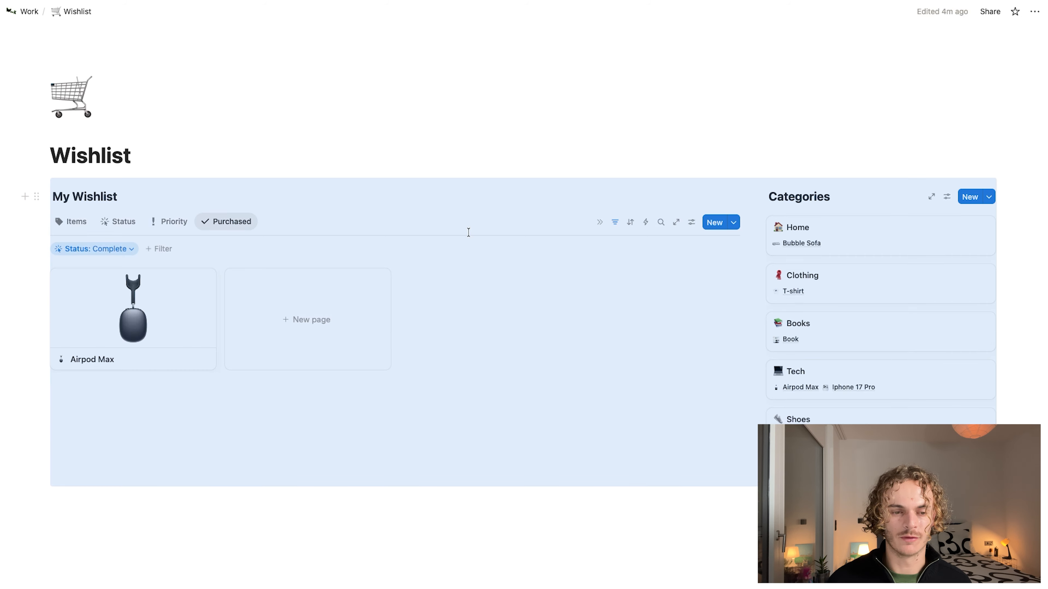
pyautogui.click(111, 249)
pyautogui.click(577, 201)
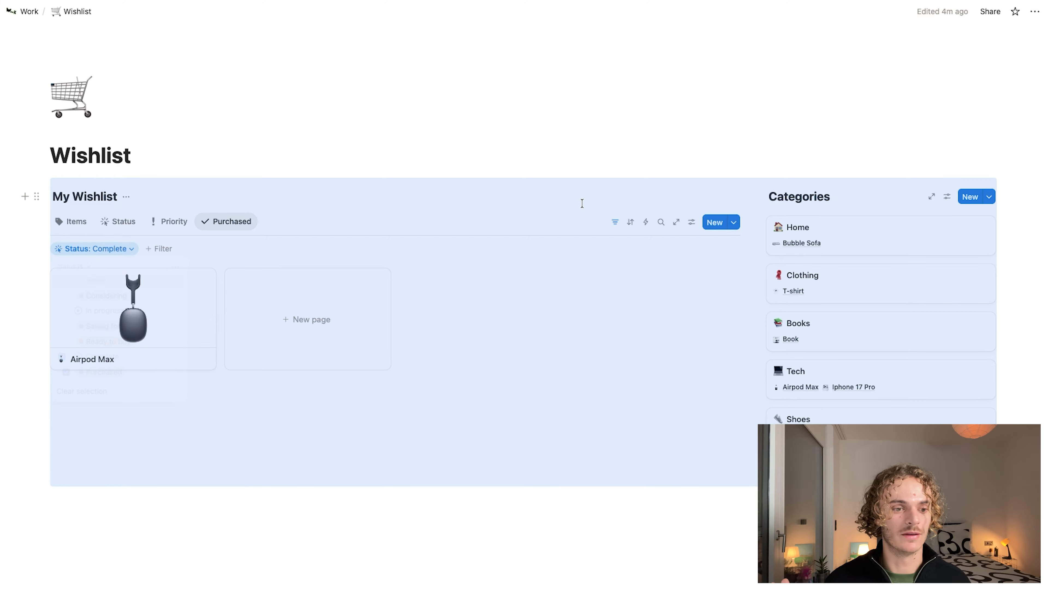
pyautogui.click(599, 222)
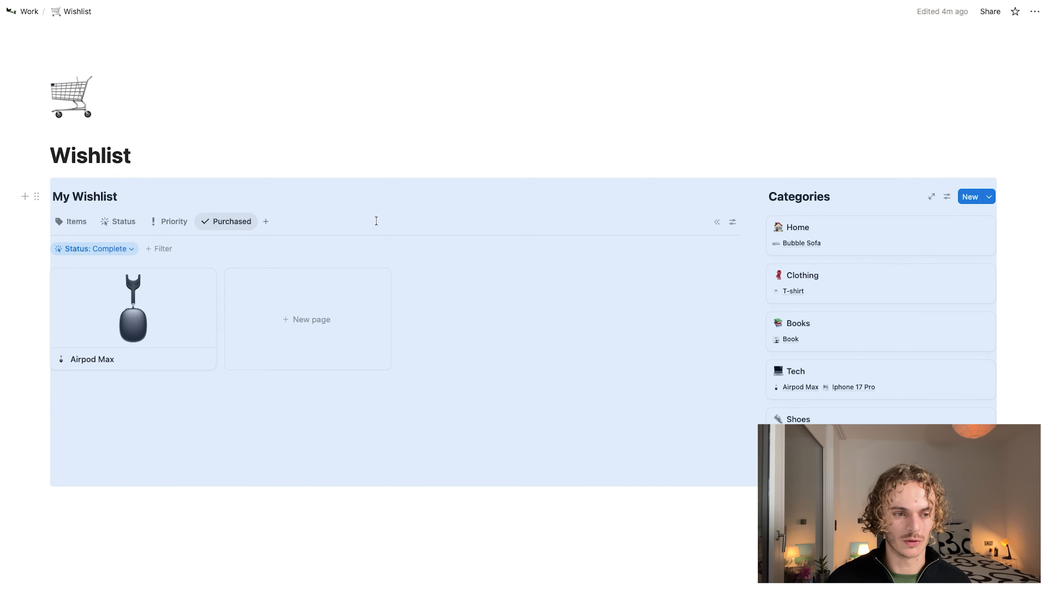
pyautogui.click(358, 116)
# - Move the Bubble Sofa card from Someday to the High group on the Priority board
pyautogui.click(168, 223)
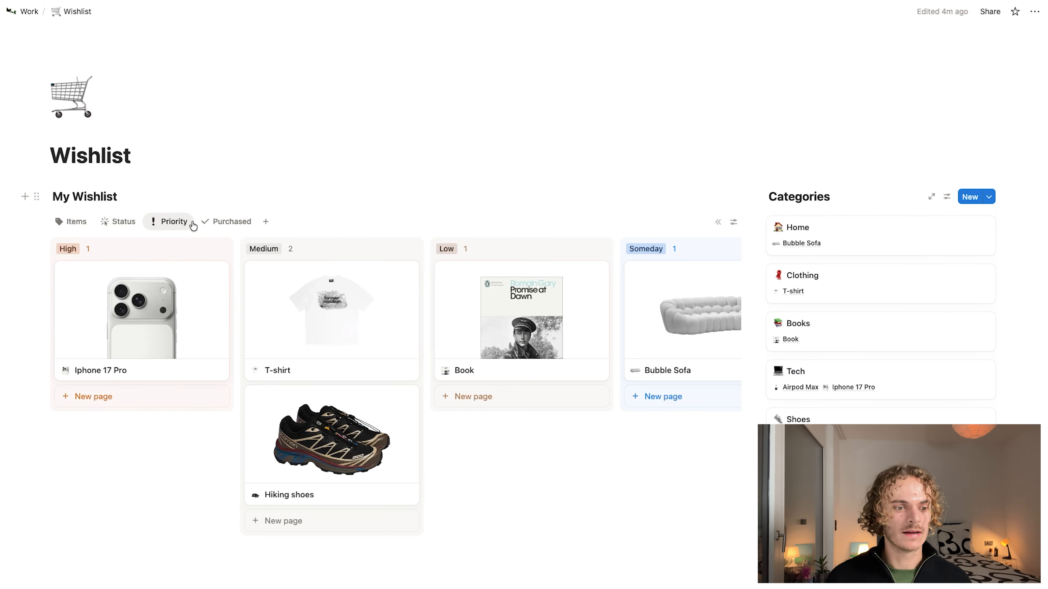
pyautogui.hscroll(3, 567, 349)
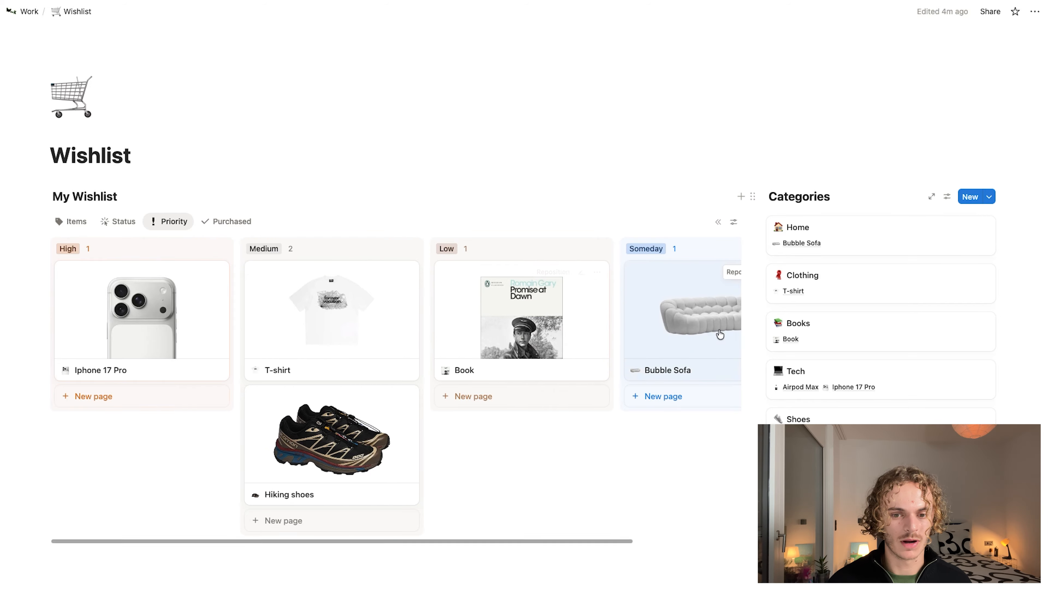
pyautogui.moveTo(716, 335); pyautogui.dragTo(149, 388)
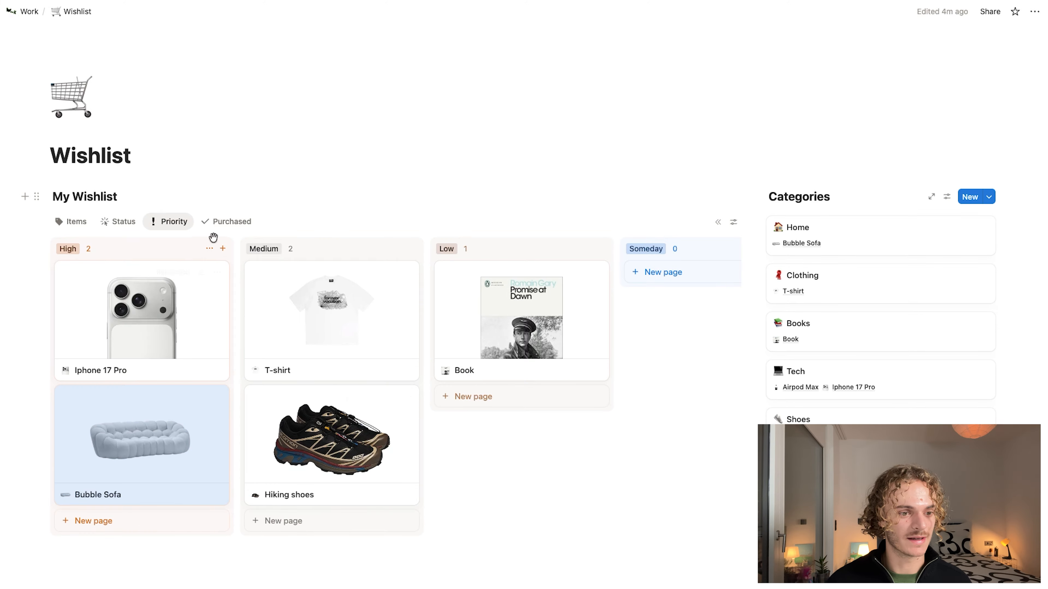
# - Set the card size of the Purchased gallery to Large
pyautogui.click(209, 223)
pyautogui.click(733, 223)
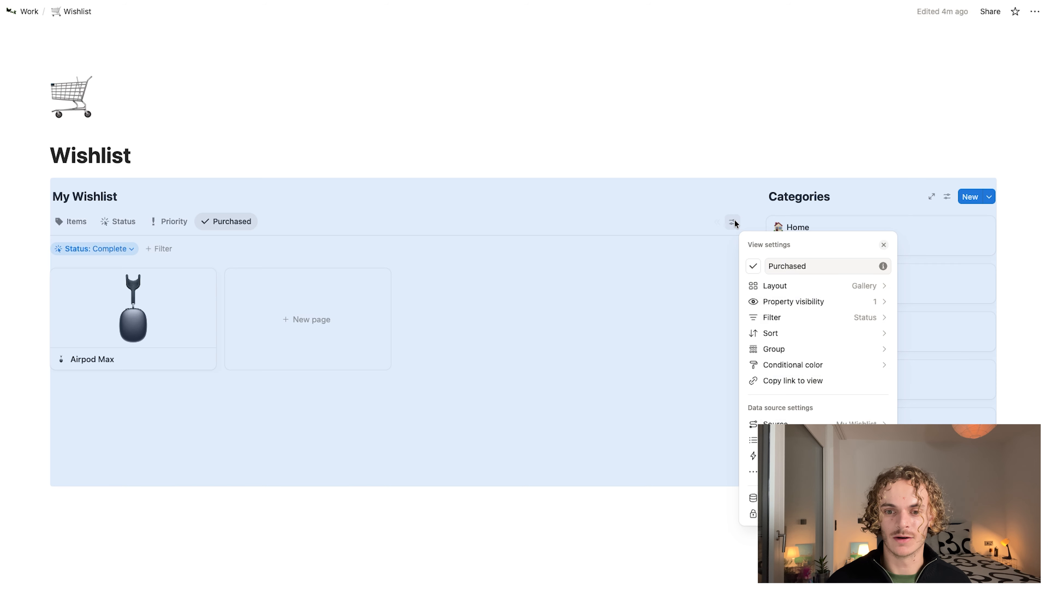
pyautogui.click(769, 286)
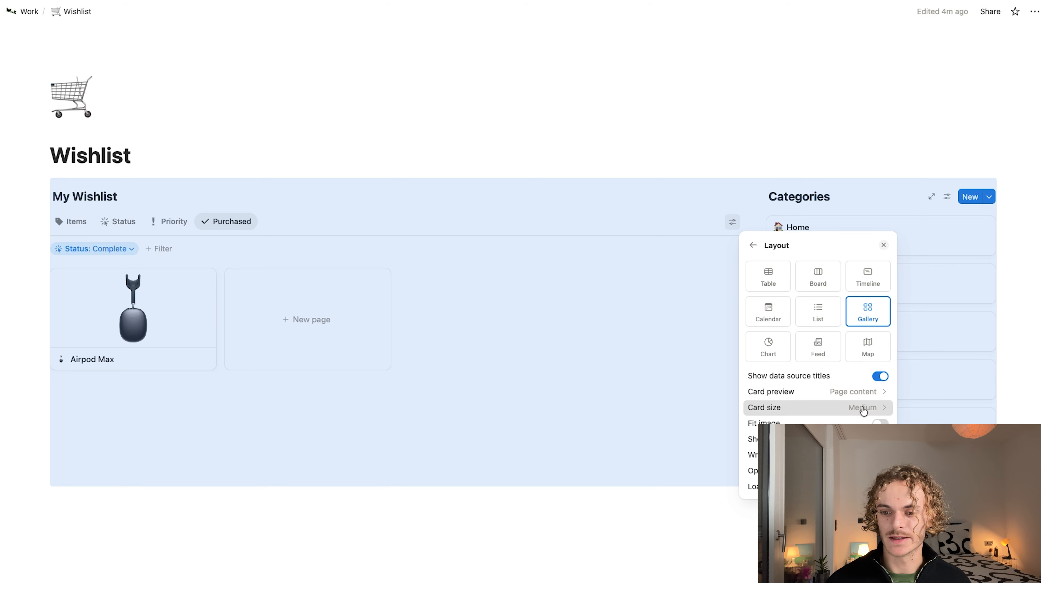
pyautogui.click(861, 408)
pyautogui.click(846, 456)
pyautogui.click(284, 475)
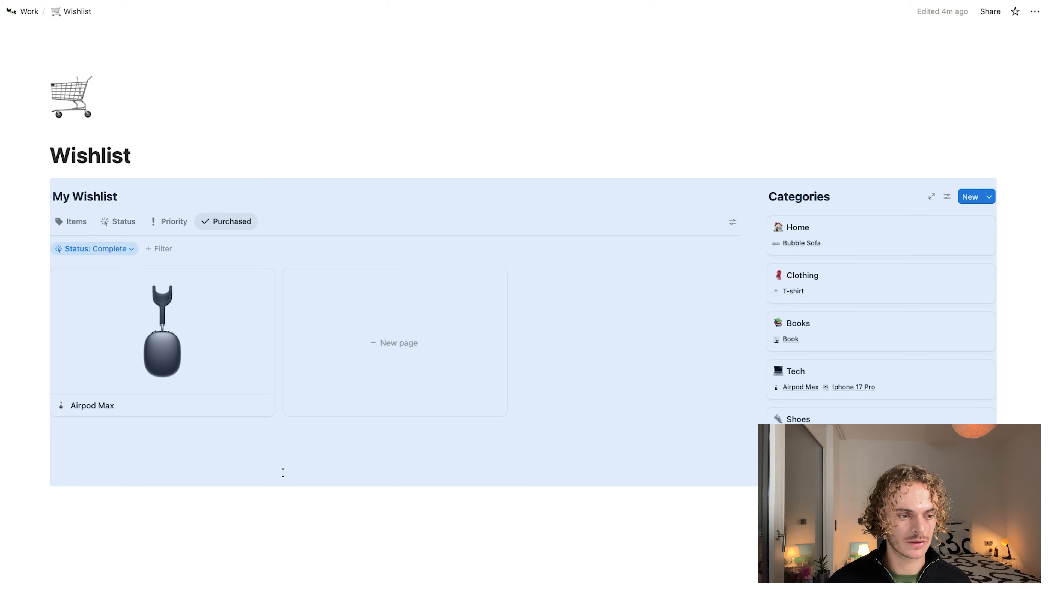
# - Hide the filter bar of the Status view and collapse the toolbar in the Priority view
pyautogui.click(172, 219)
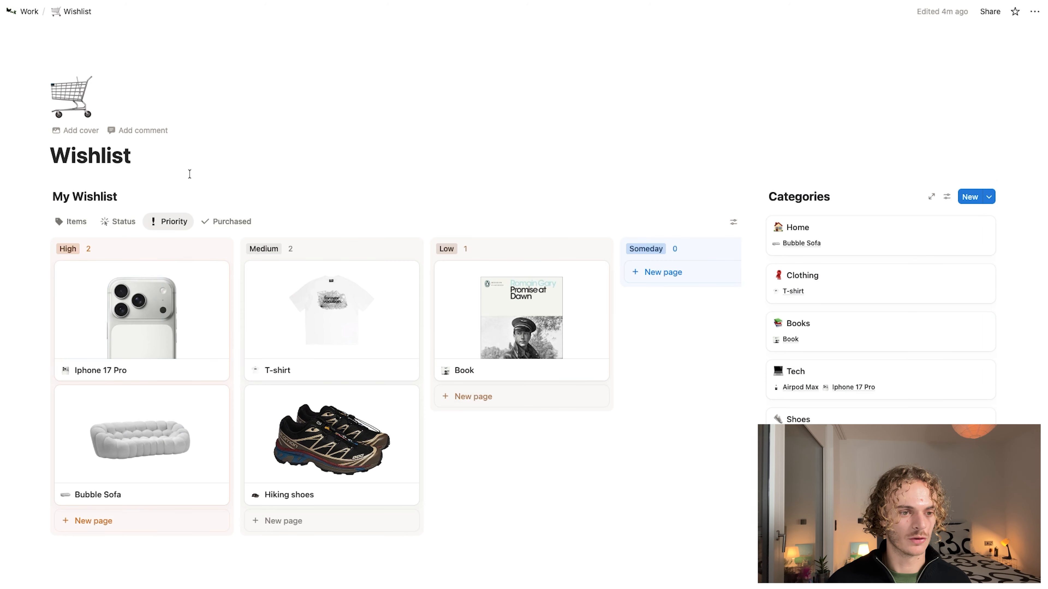
pyautogui.click(75, 227)
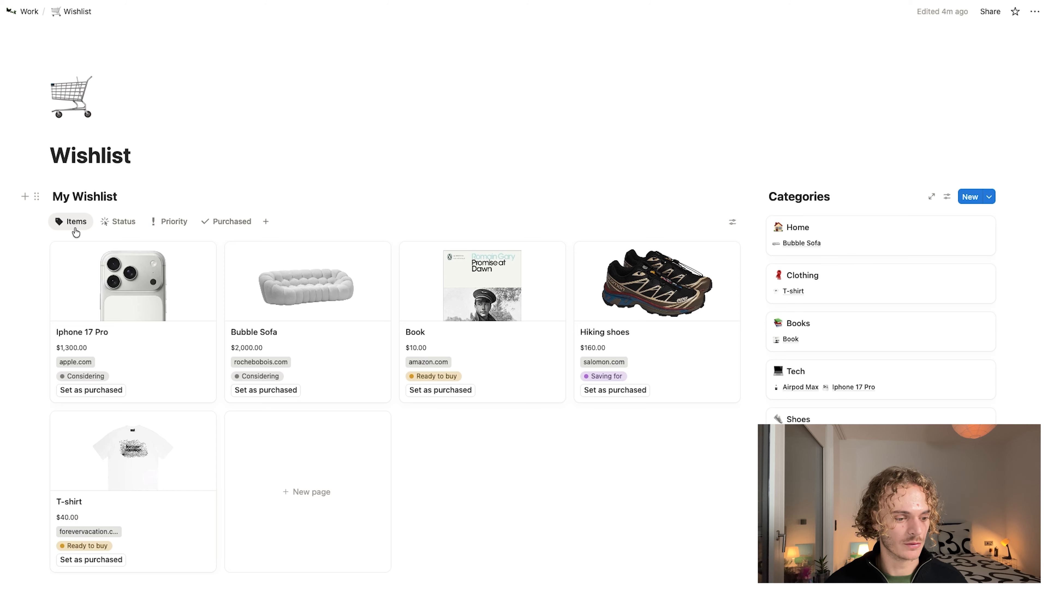
pyautogui.click(112, 228)
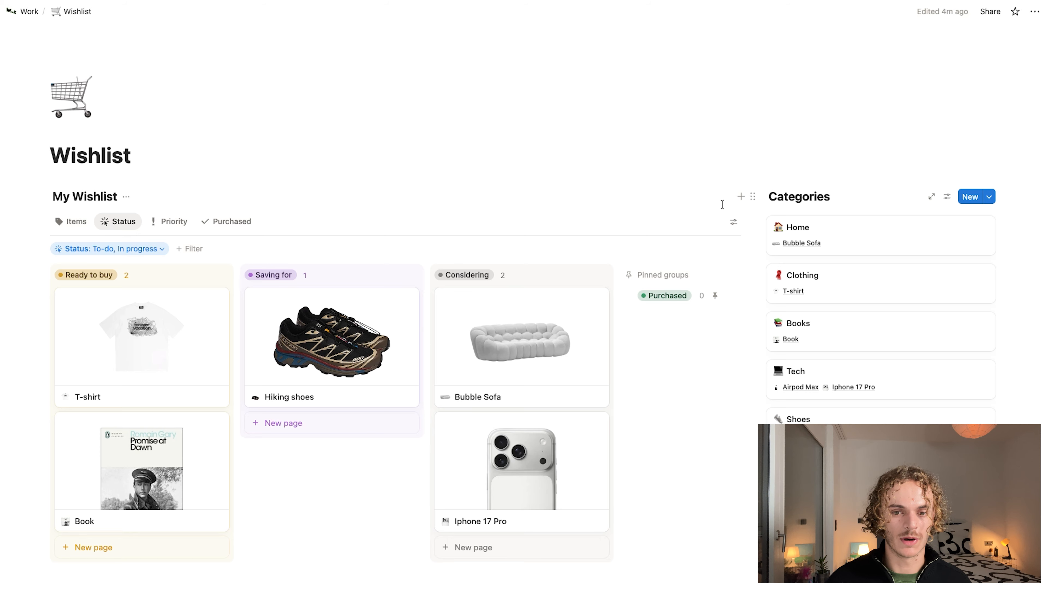
pyautogui.click(617, 223)
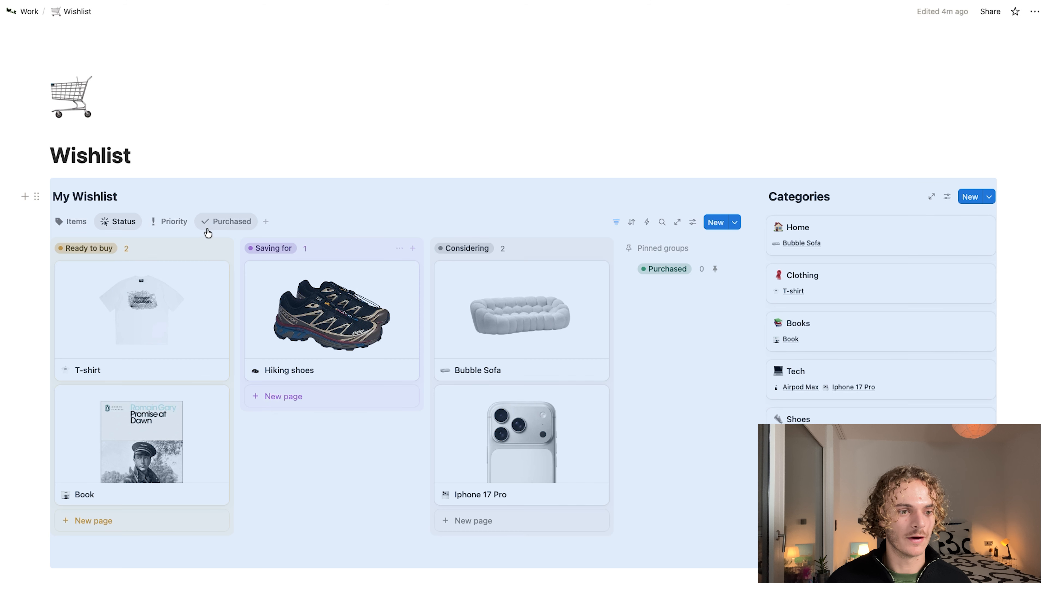
pyautogui.click(174, 223)
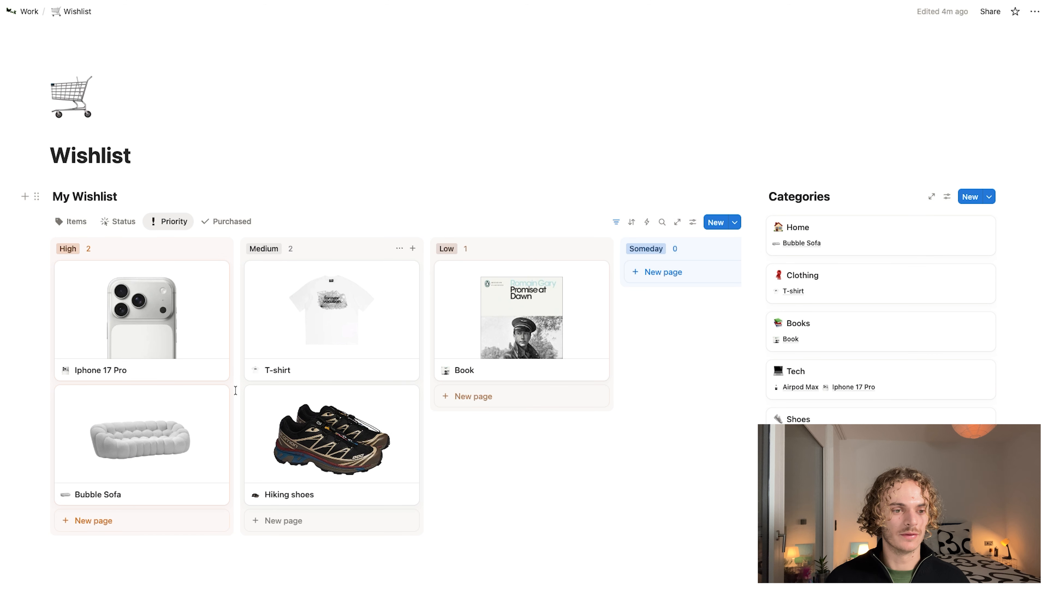
pyautogui.click(601, 223)
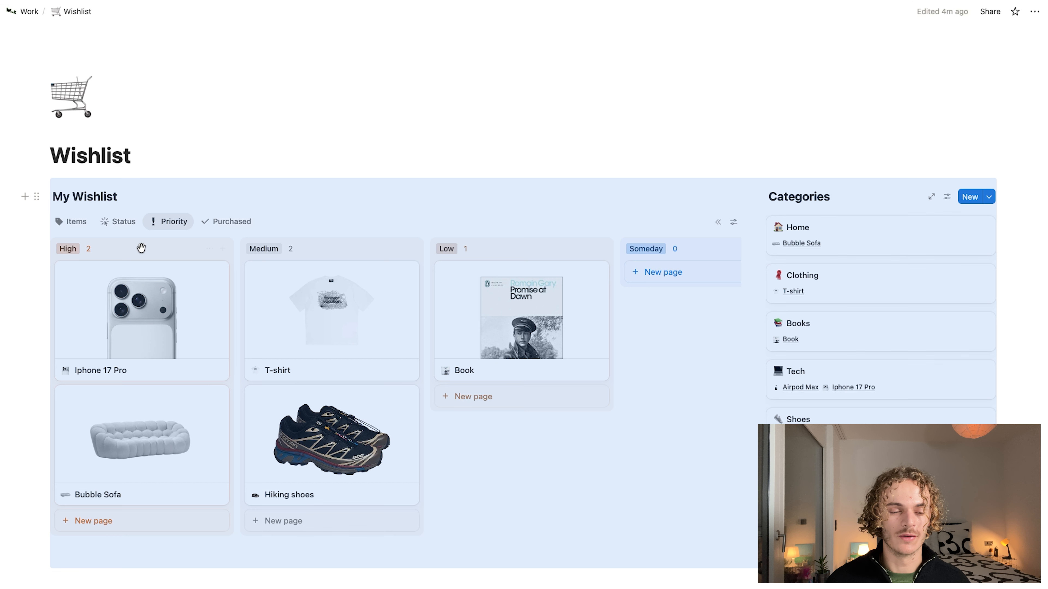
# - Hide the filter bar of the Purchased view and collapse its toolbar again
pyautogui.click(231, 223)
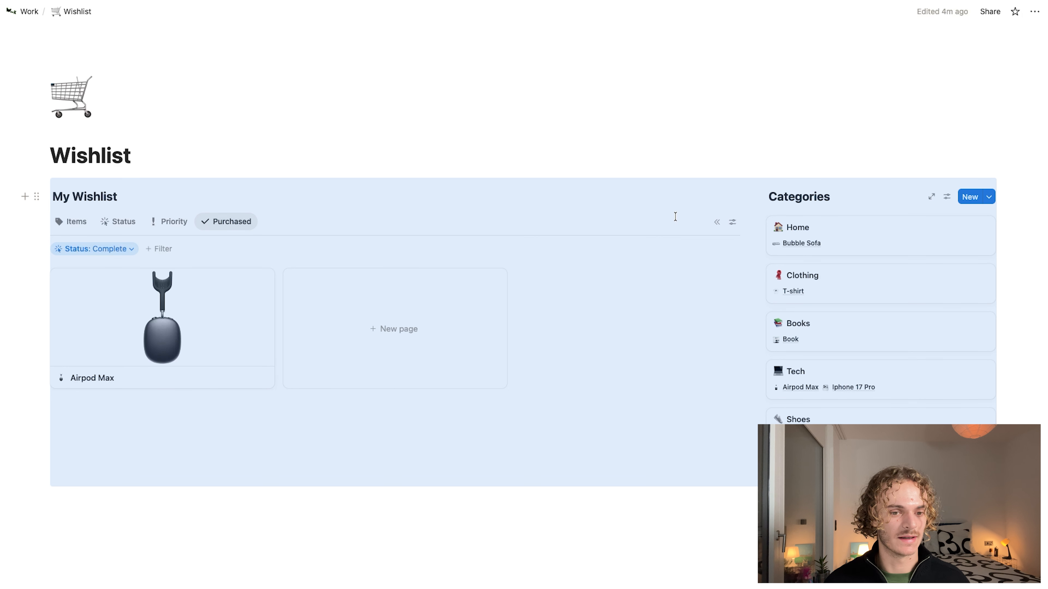
pyautogui.click(717, 222)
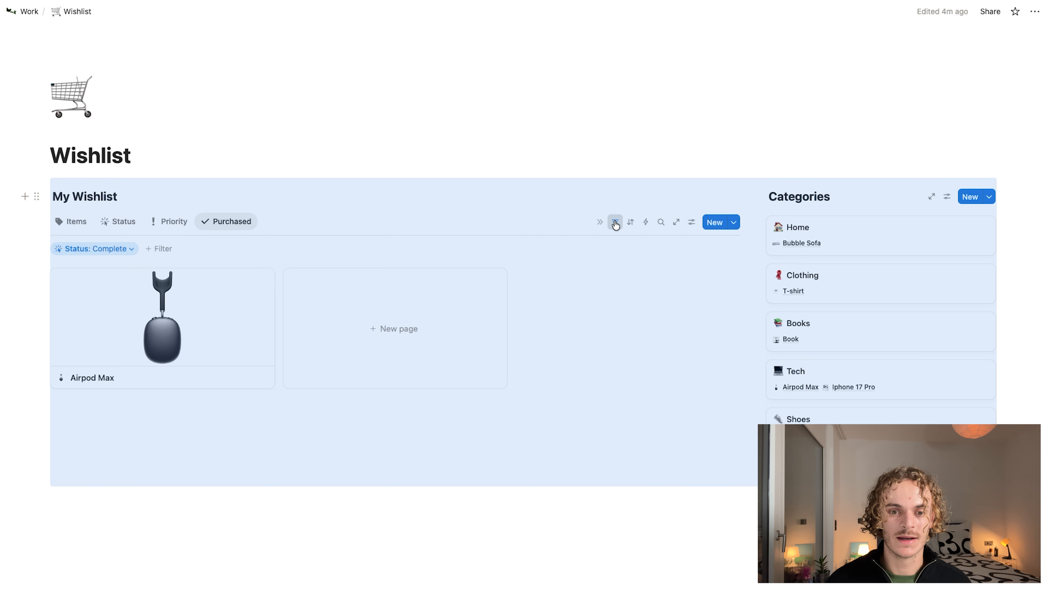
pyautogui.click(616, 224)
pyautogui.click(526, 147)
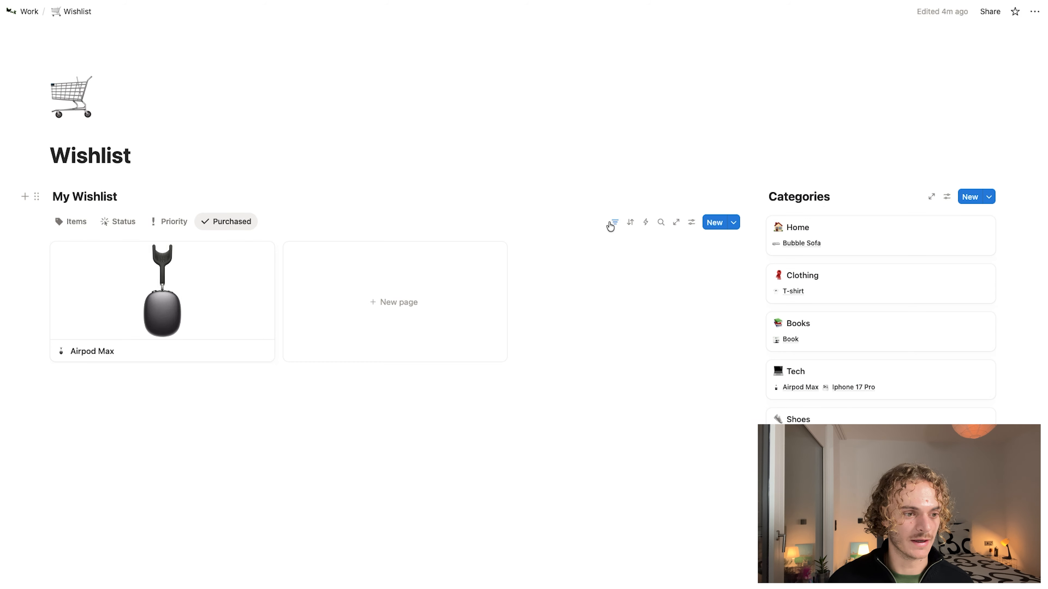
pyautogui.click(599, 222)
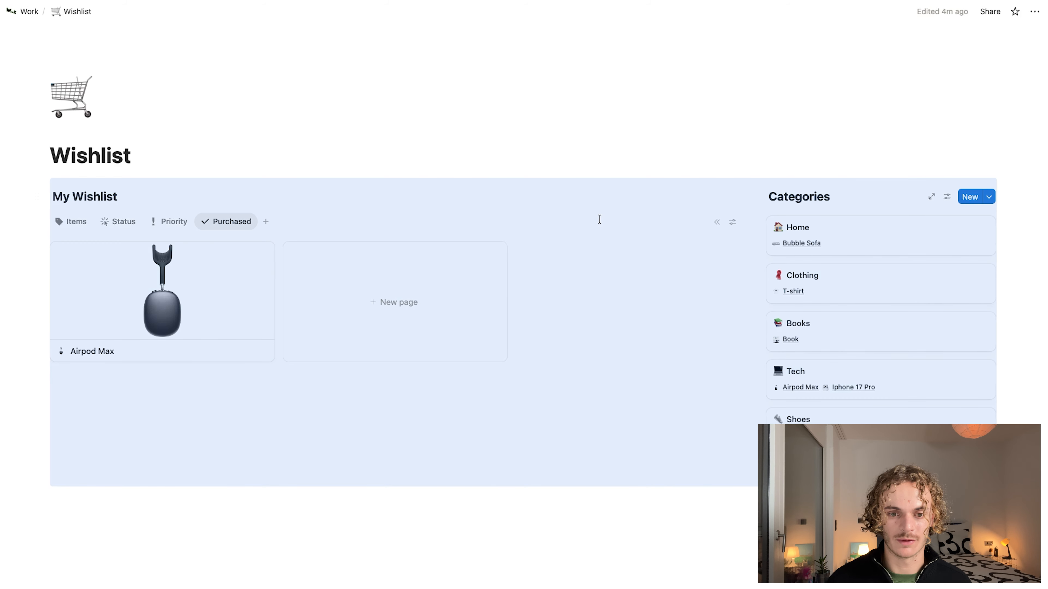
# - Show the Items view and hide the My Wishlist database title
pyautogui.click(86, 222)
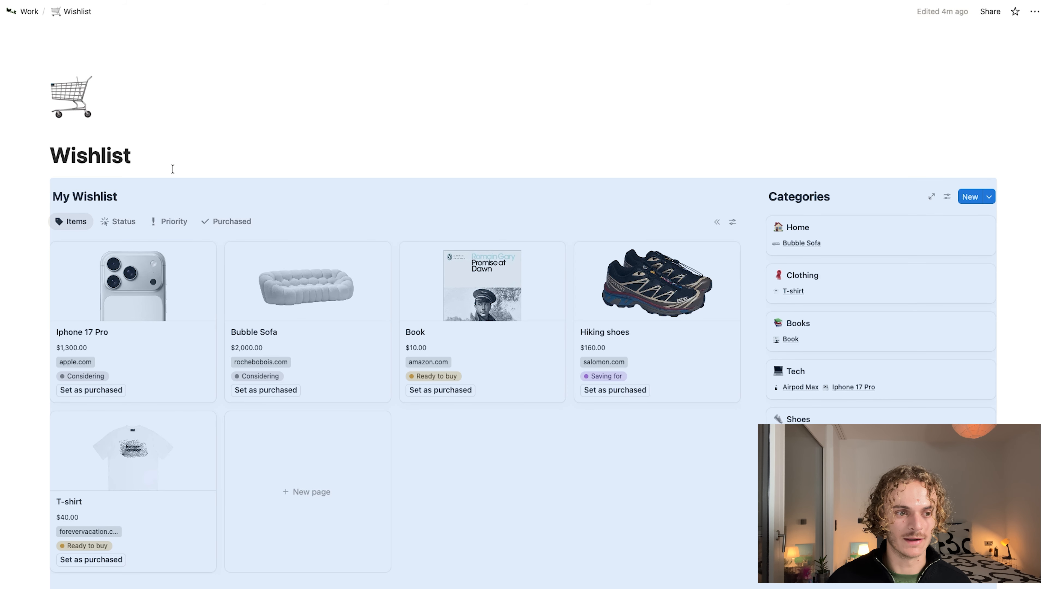
pyautogui.click(181, 160)
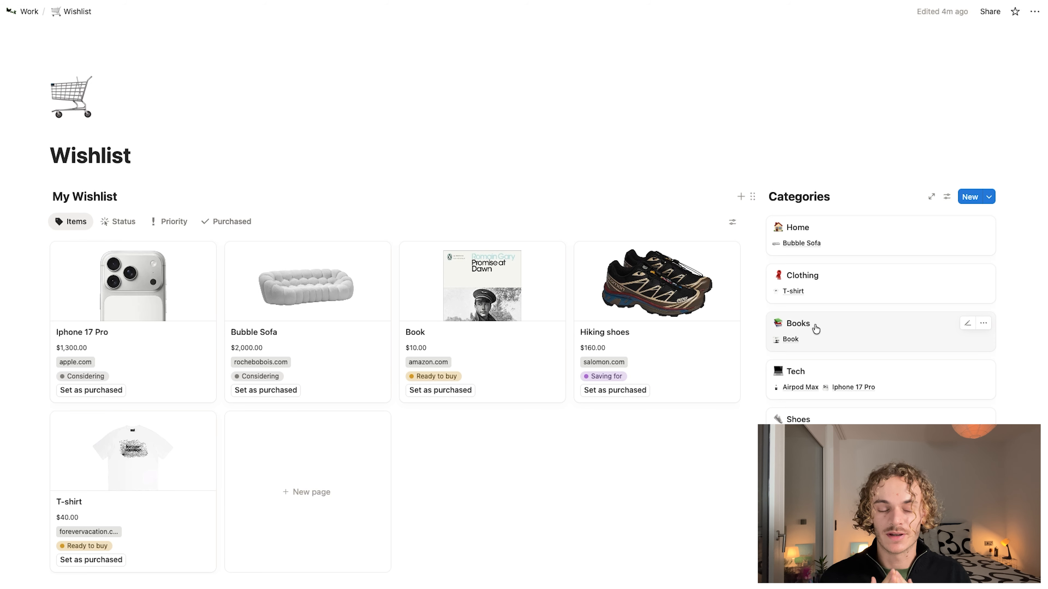
pyautogui.click(126, 197)
pyautogui.click(126, 197)
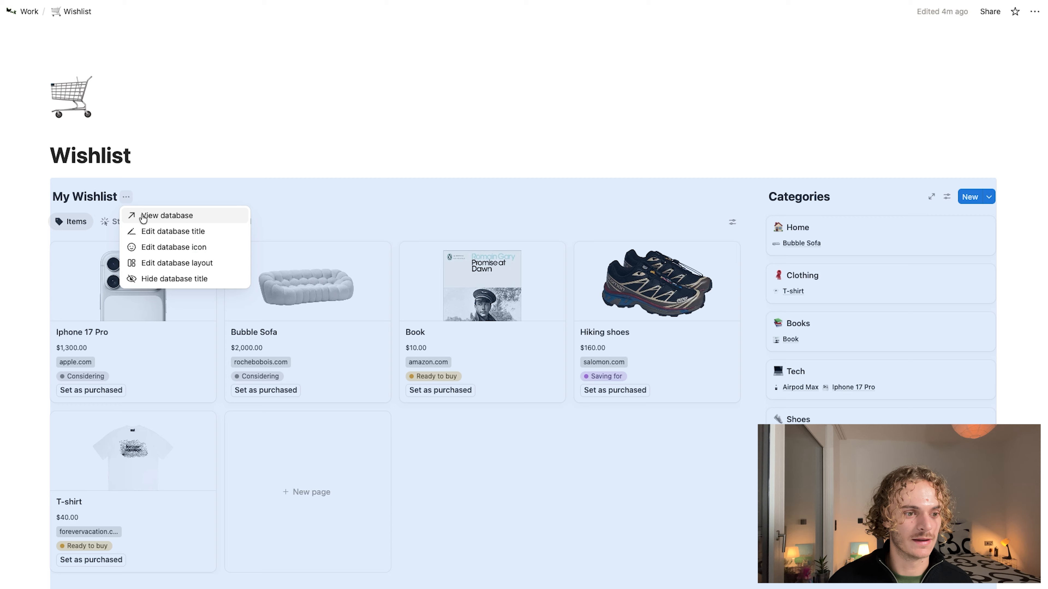
pyautogui.click(183, 279)
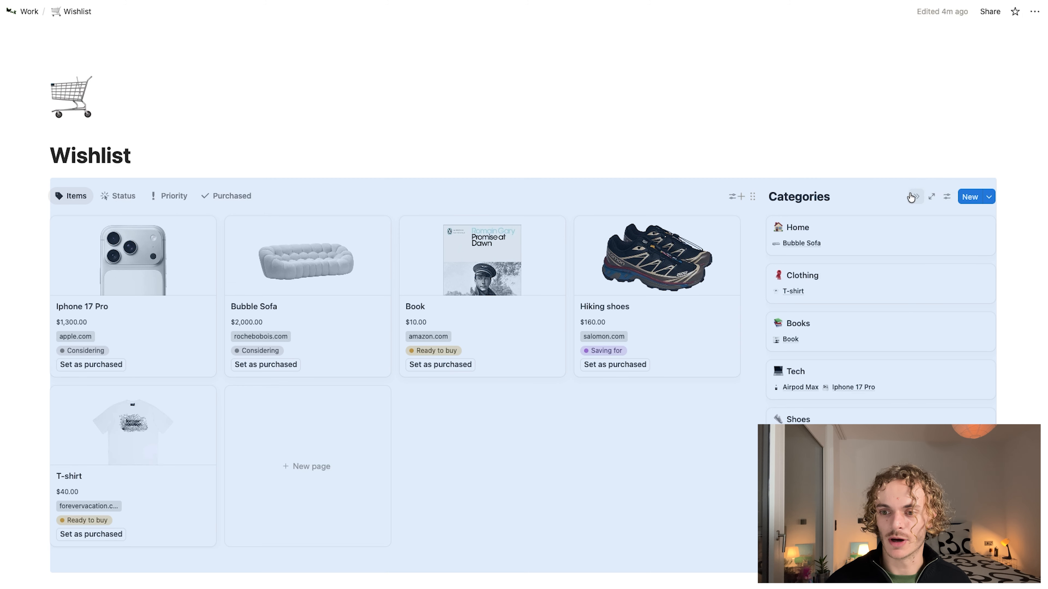
# - Turn off the data source title in the layout of the Categories gallery
pyautogui.click(946, 197)
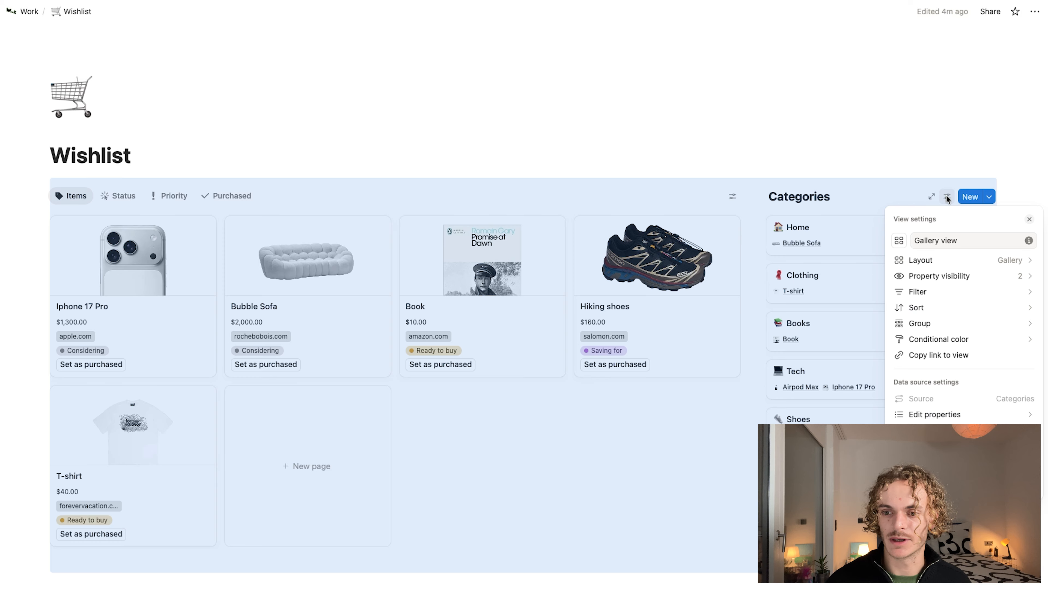
pyautogui.click(914, 260)
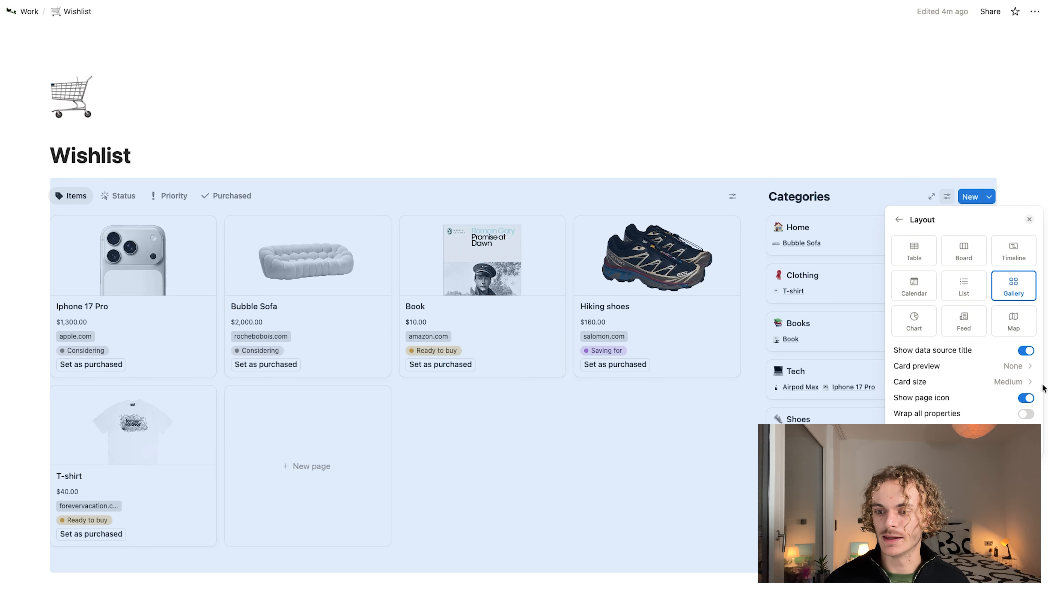
pyautogui.click(1025, 350)
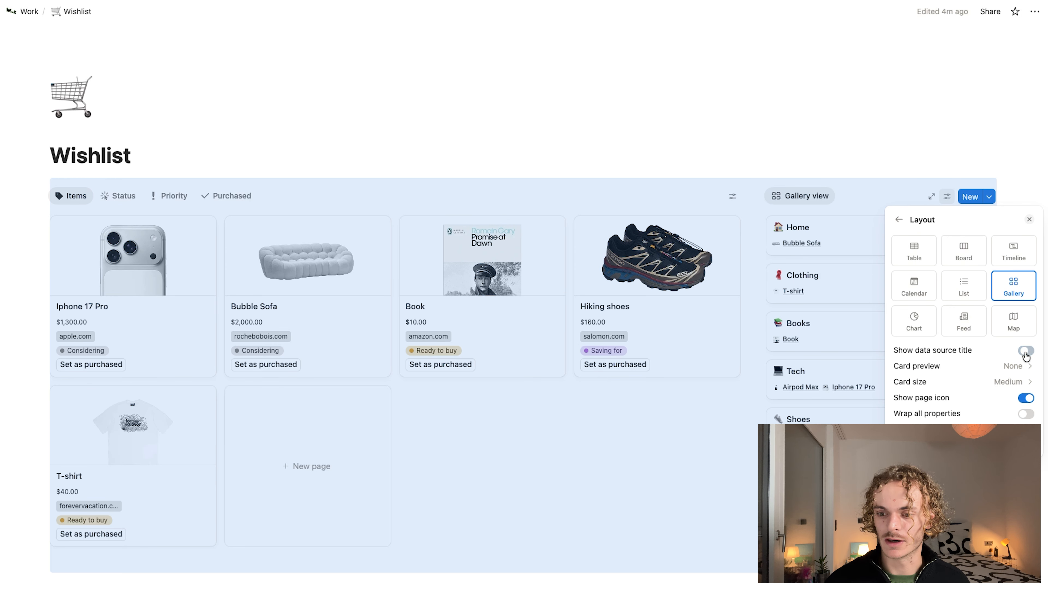
pyautogui.click(757, 156)
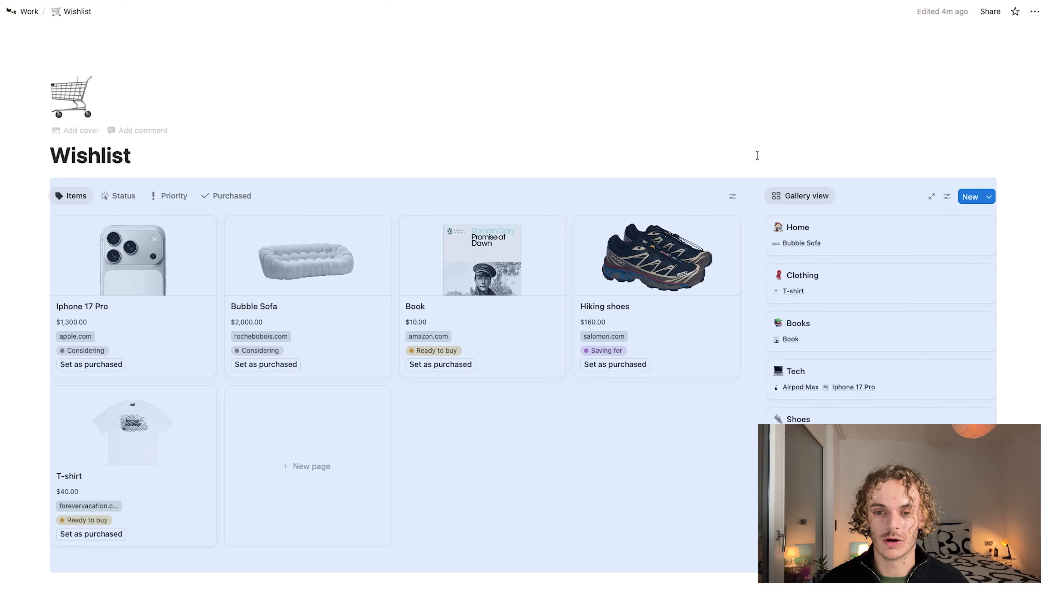
pyautogui.click(120, 196)
pyautogui.click(183, 200)
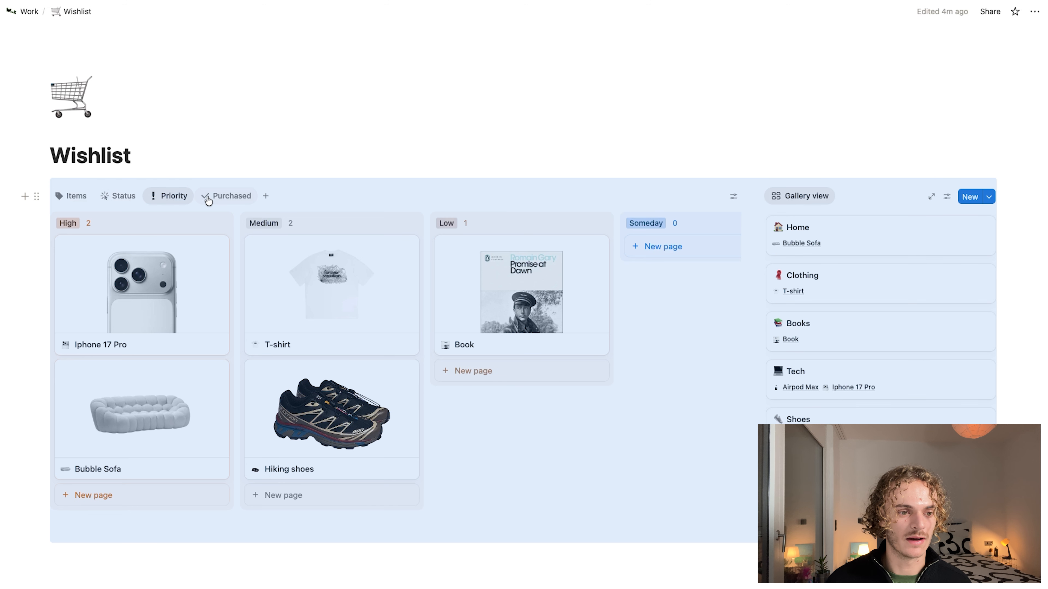
pyautogui.click(219, 196)
# - Insert a callout block directly below the Wishlist page title, above both databases
pyautogui.click(178, 171)
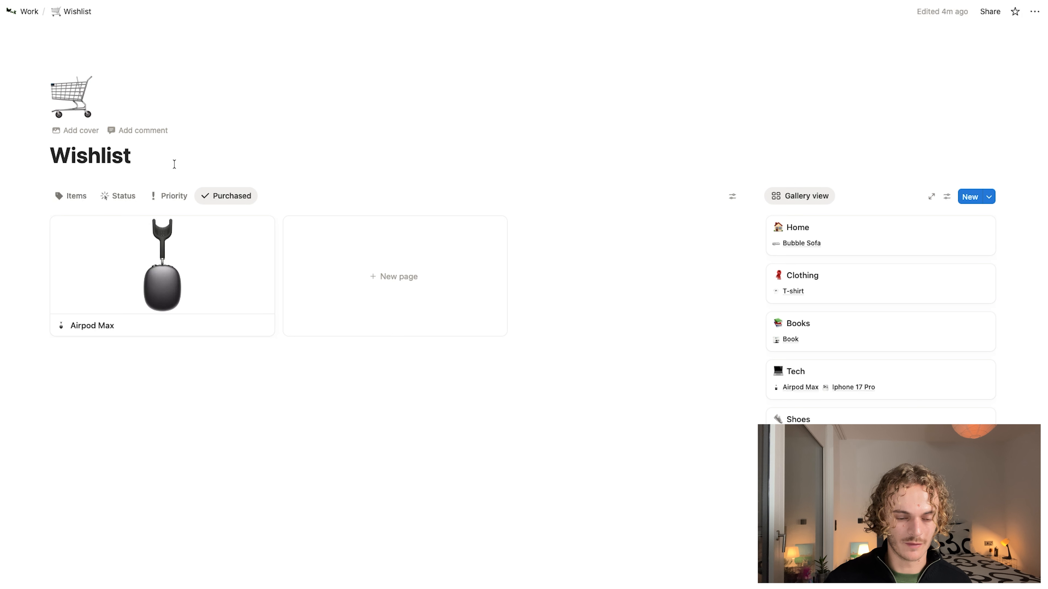
pyautogui.press('Return')
pyautogui.write('/')
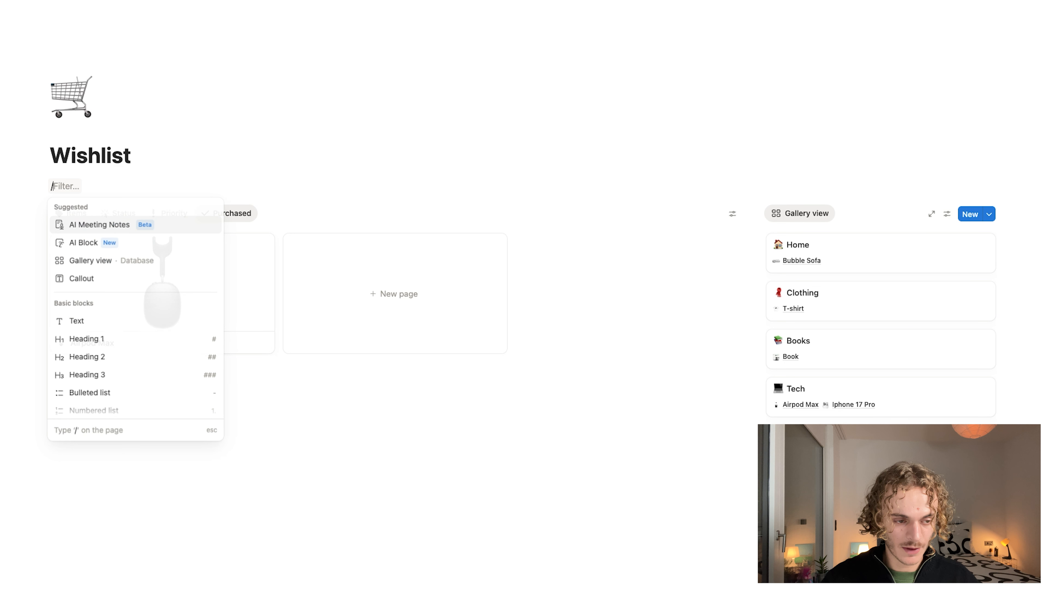
pyautogui.write('callout')
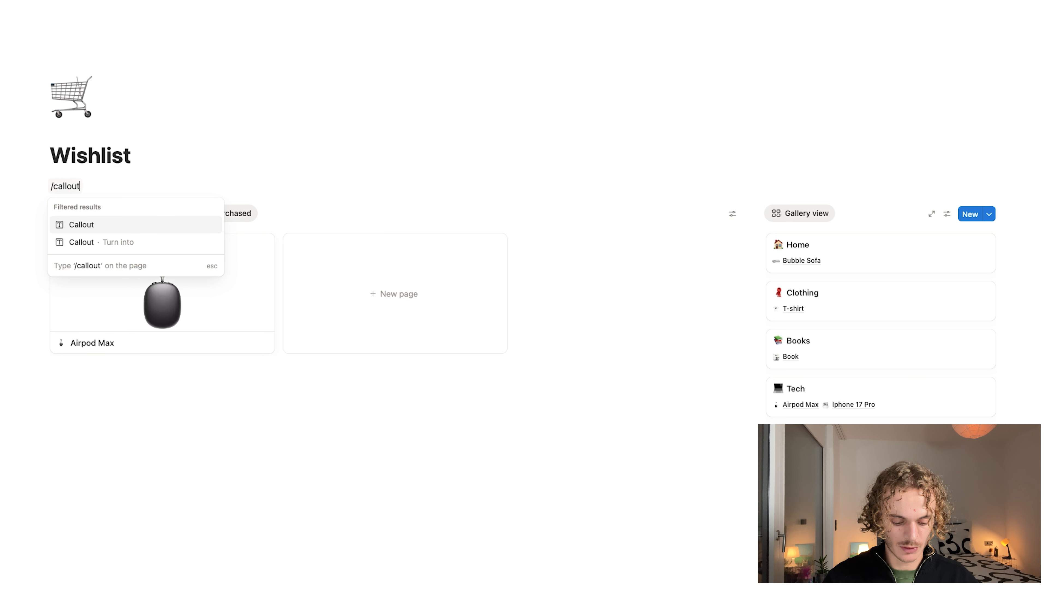
pyautogui.click(164, 223)
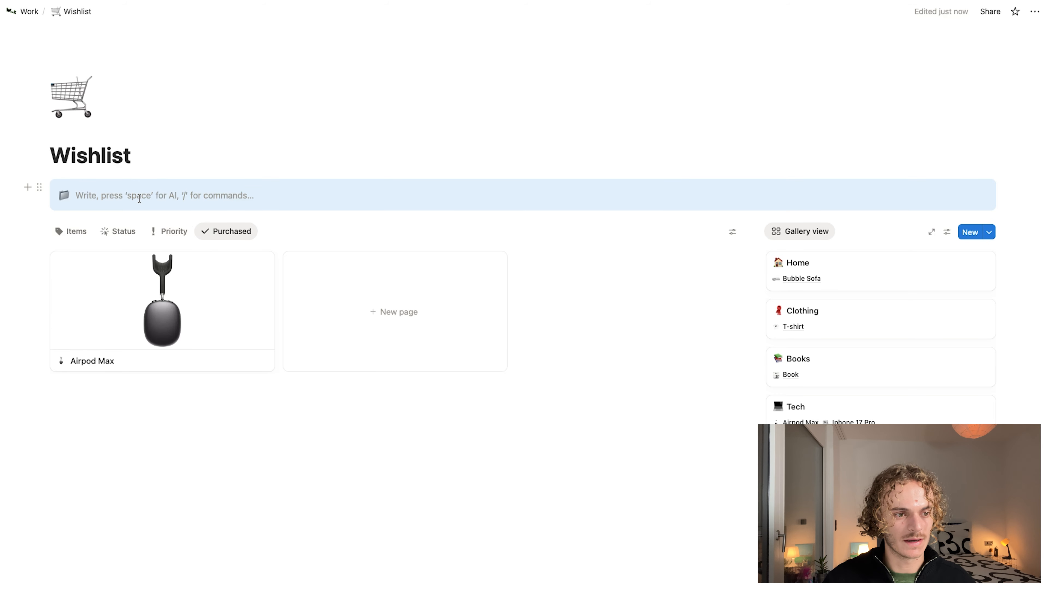
# - Add a Heading 2 reading "My wishlist" inside the callout
pyautogui.write('/h')
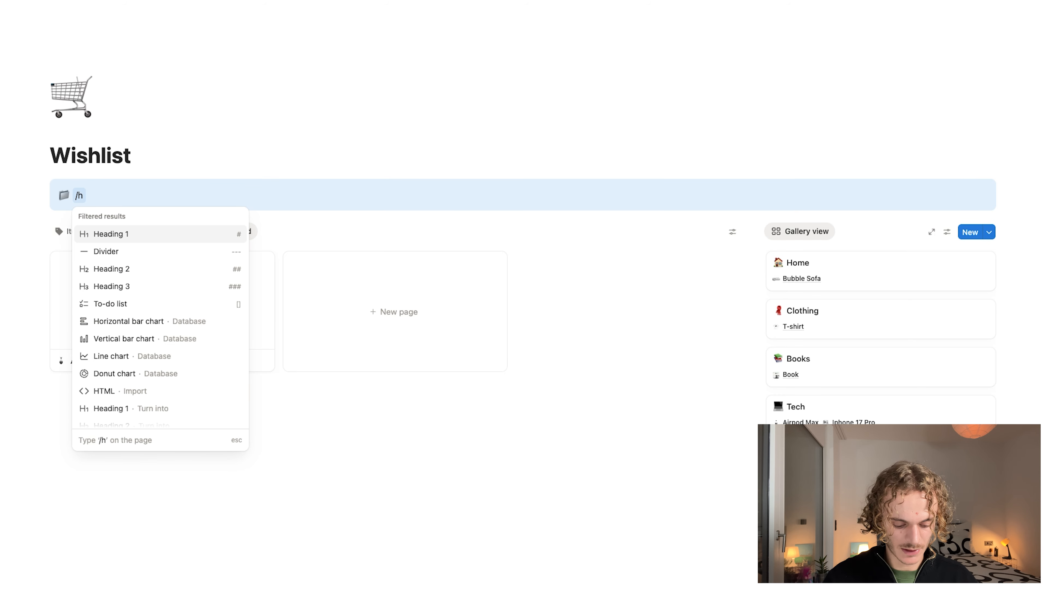
pyautogui.write('2')
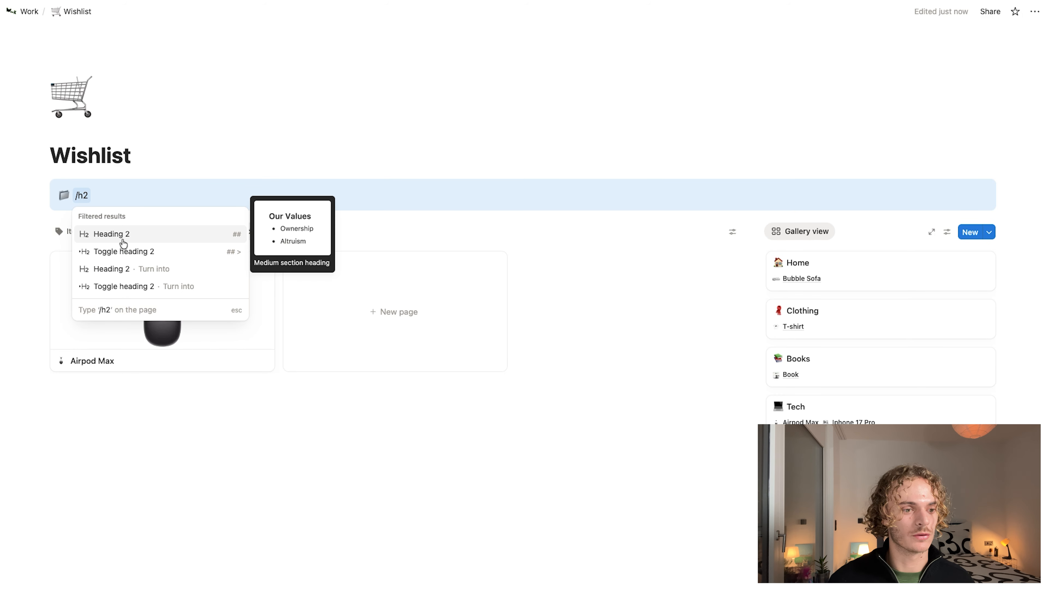
pyautogui.click(124, 243)
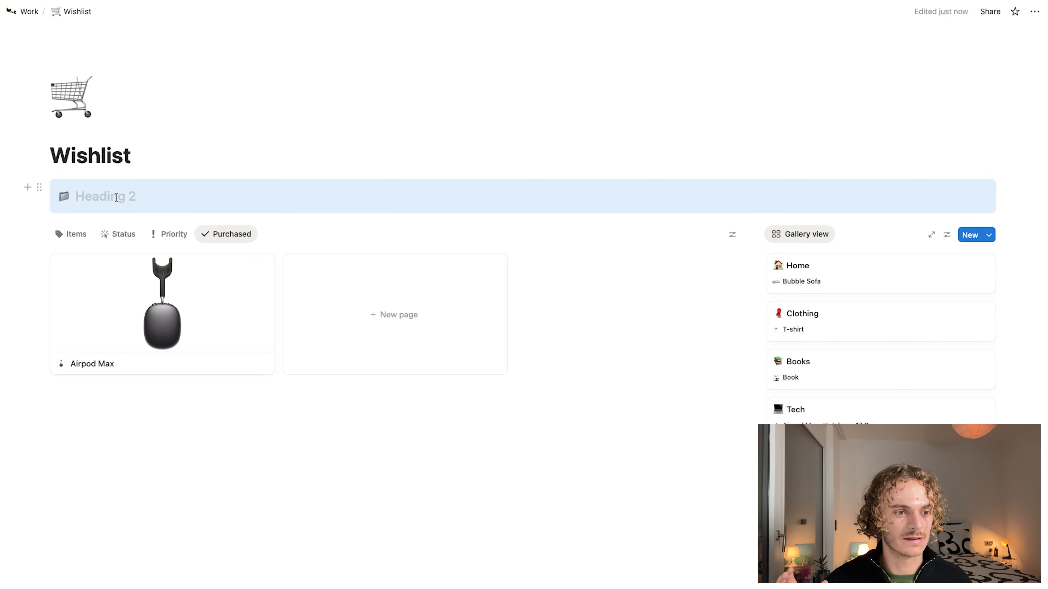
pyautogui.write('My wishlist')
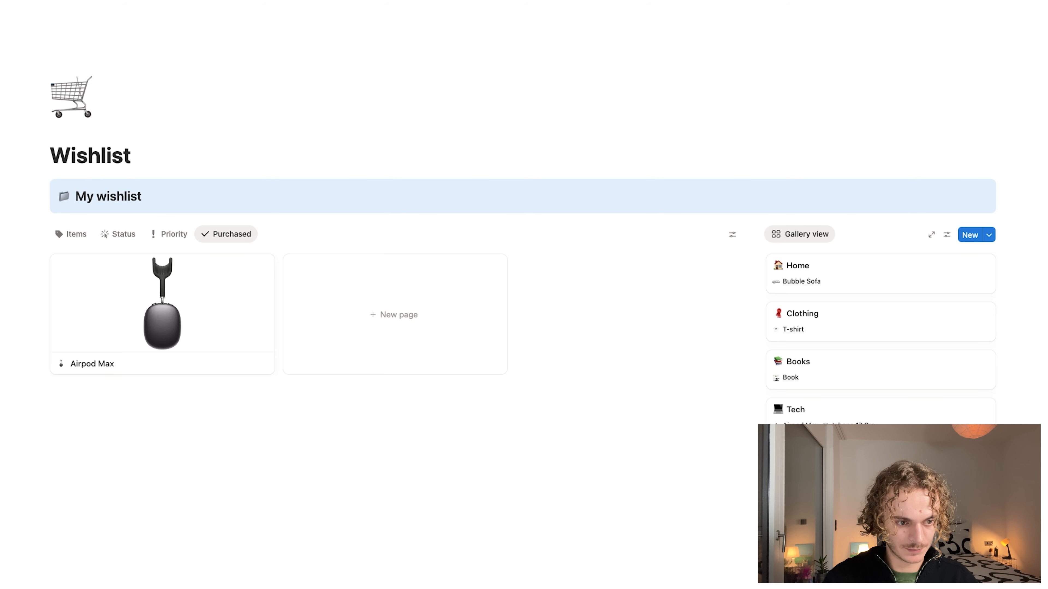
# - Set the callout's icon to the red pushpin emoji and move the callout into the column above the wishlist views
pyautogui.click(63, 197)
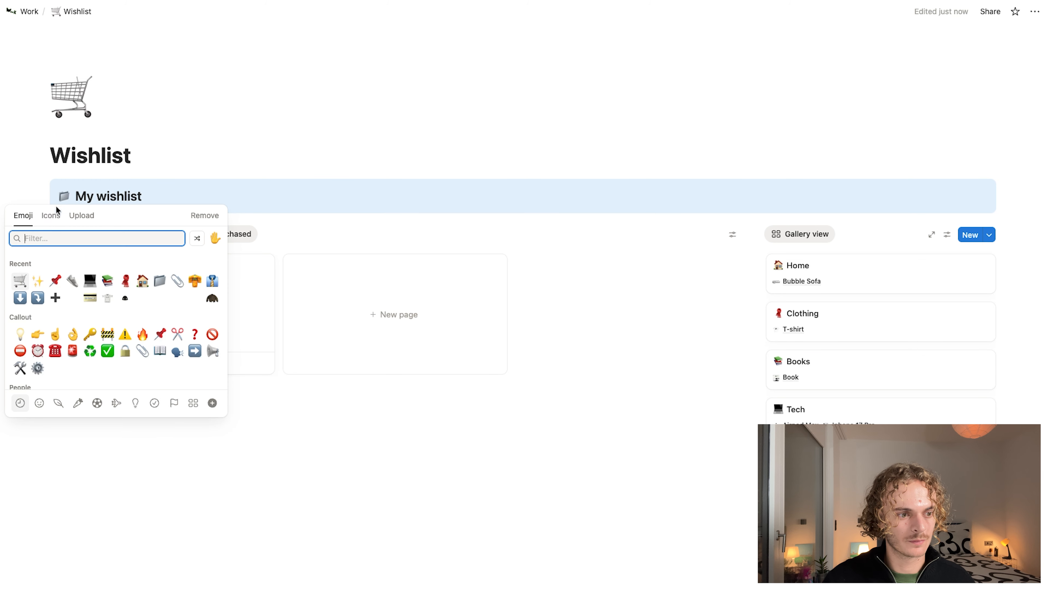
pyautogui.click(52, 280)
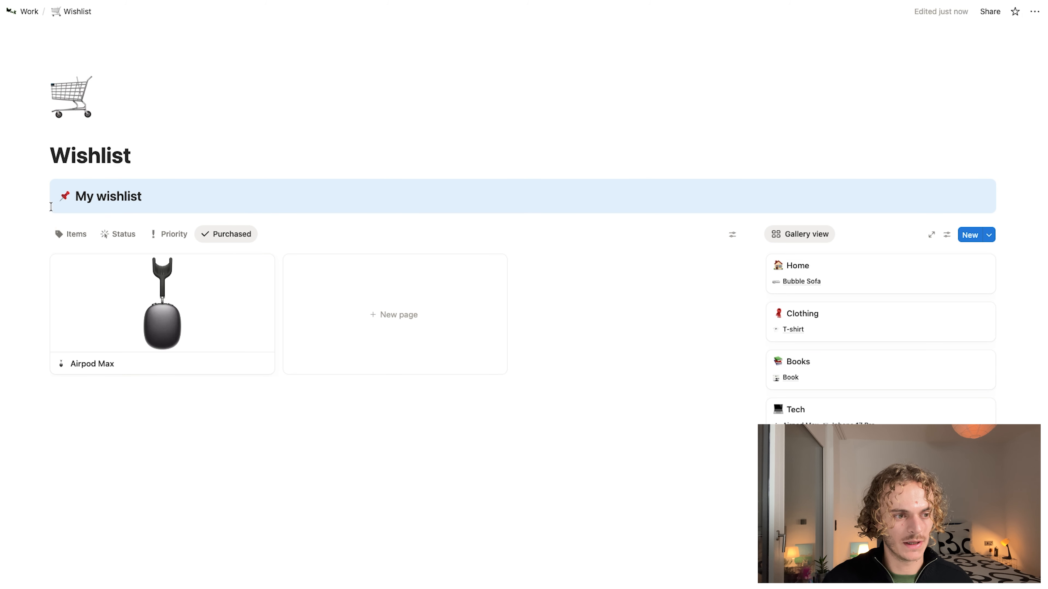
pyautogui.moveTo(41, 187); pyautogui.dragTo(74, 222)
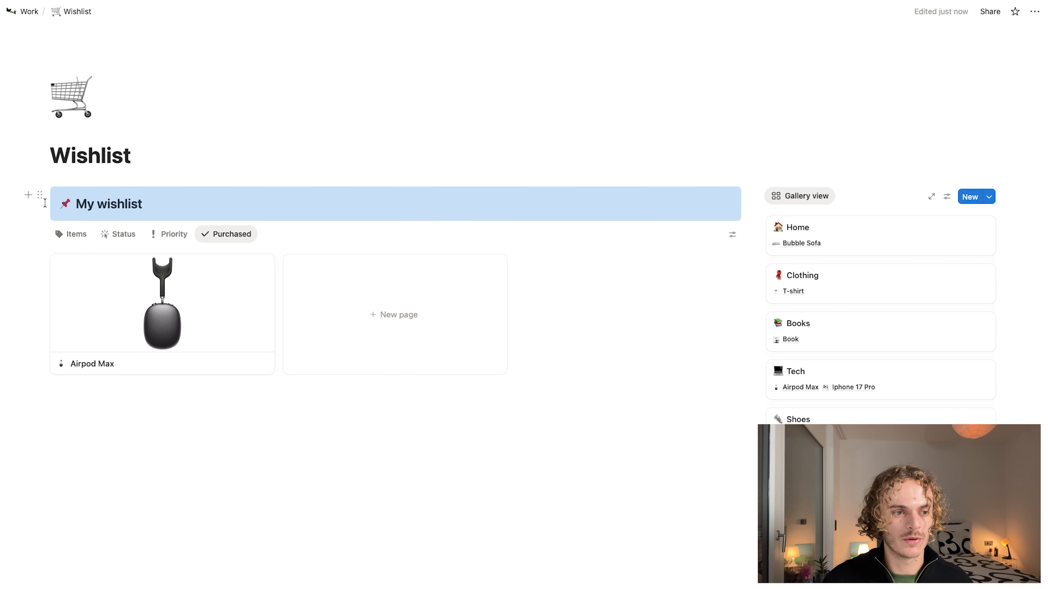
# - Duplicate the "My wishlist" callout and place the copy above the categories gallery
pyautogui.click(41, 194)
pyautogui.press('super+d')
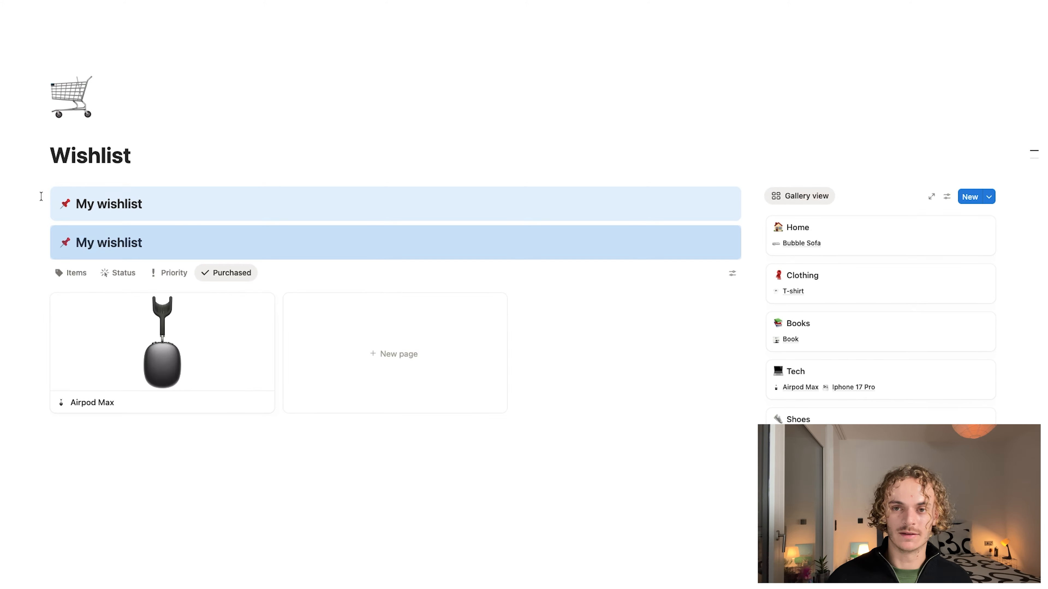
pyautogui.moveTo(38, 235); pyautogui.dragTo(804, 205)
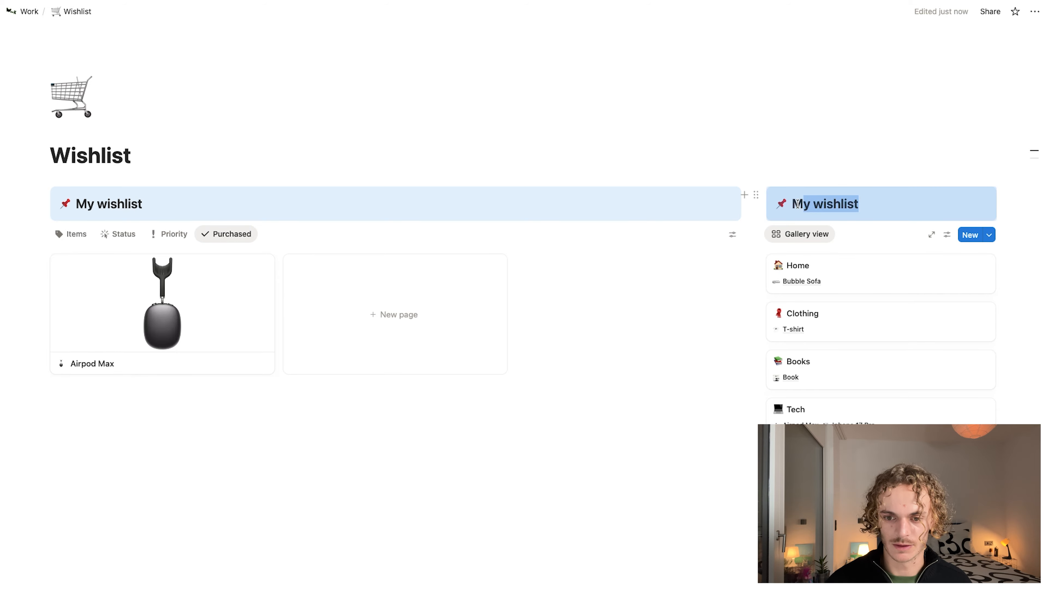
# - Change the copied callout's heading to "Categories" and its icon to the sparkles emoji
pyautogui.write('Cat')
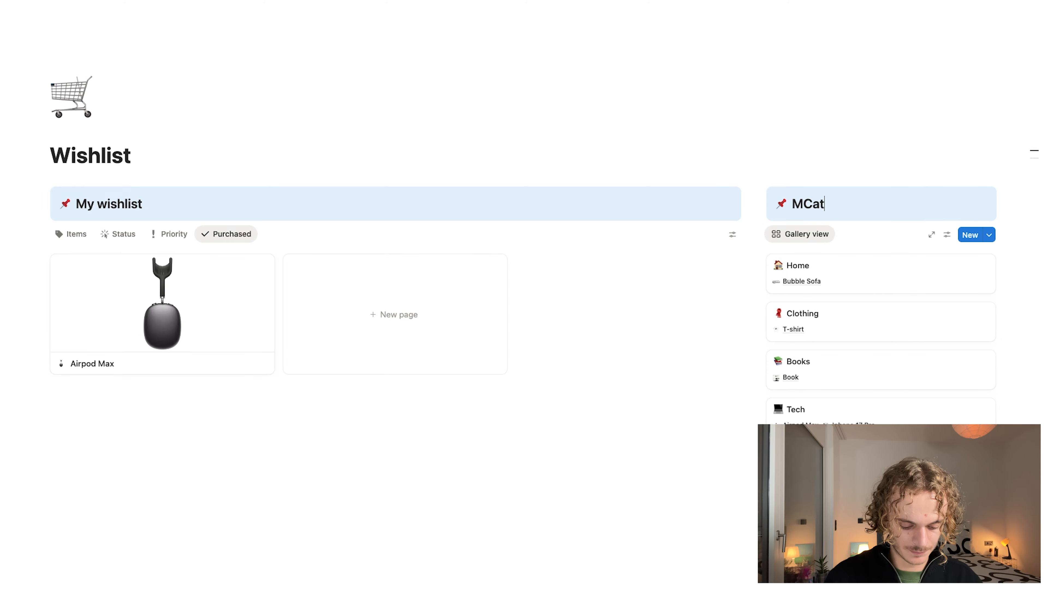
pyautogui.write('egp')
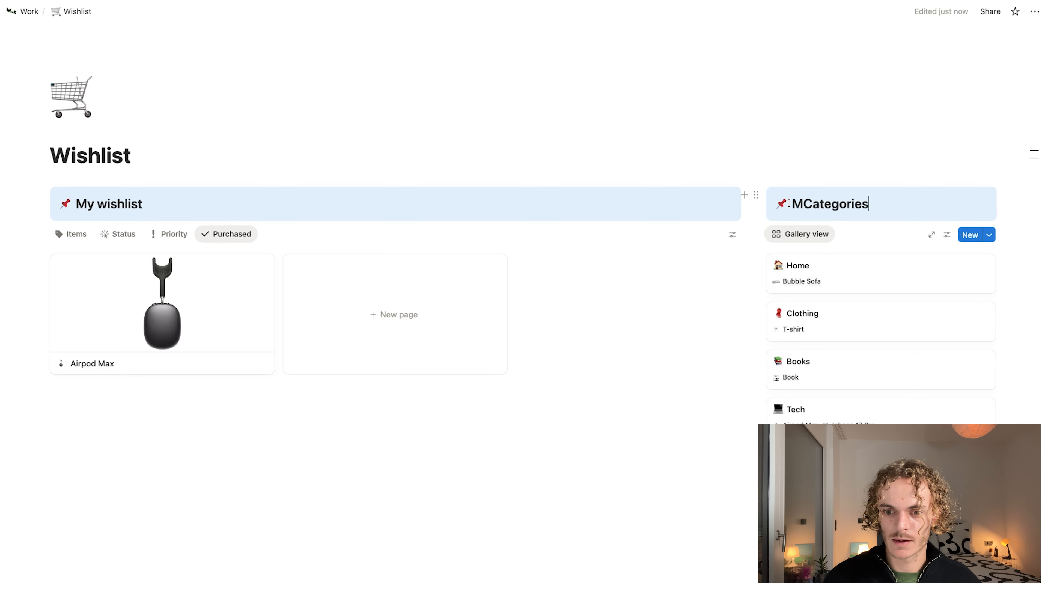
pyautogui.click(803, 203)
pyautogui.press('BackSpace')
pyautogui.click(781, 204)
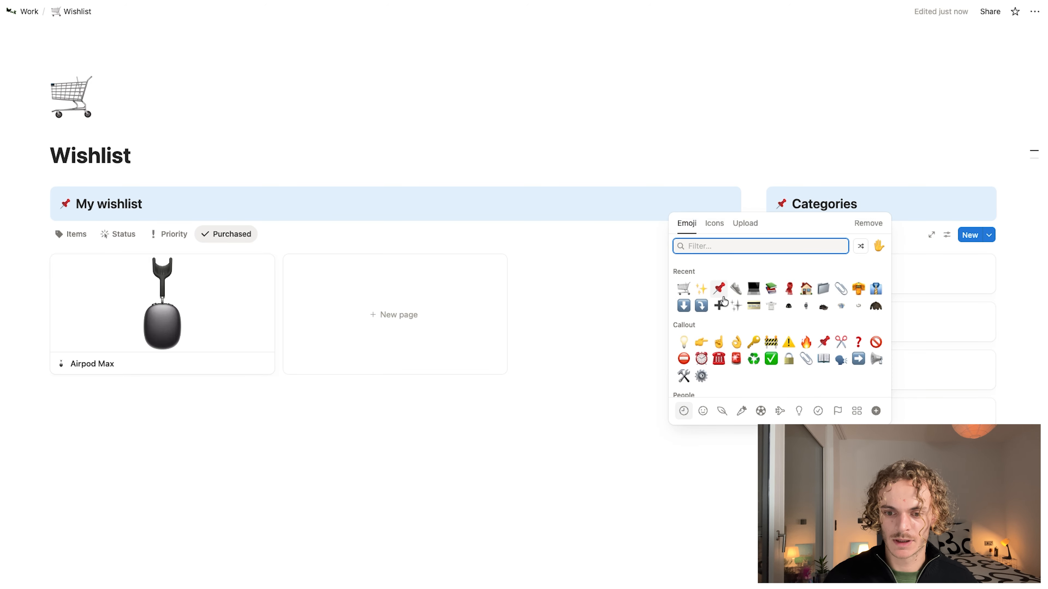
pyautogui.click(701, 288)
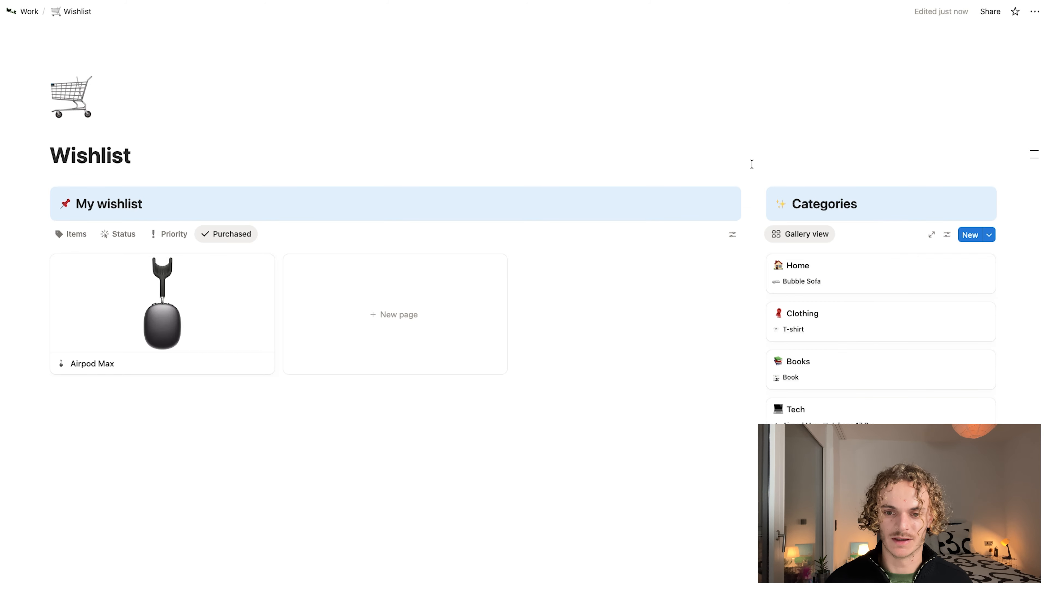
# - Show the Items view of the wishlist and collapse the toolbar of the categories gallery
pyautogui.click(73, 234)
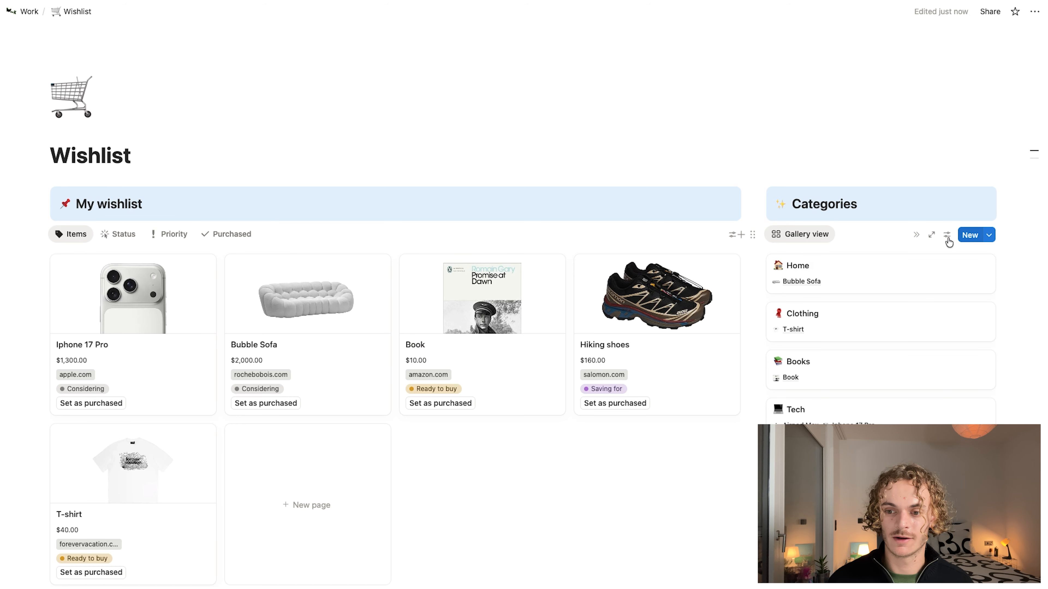
pyautogui.click(912, 235)
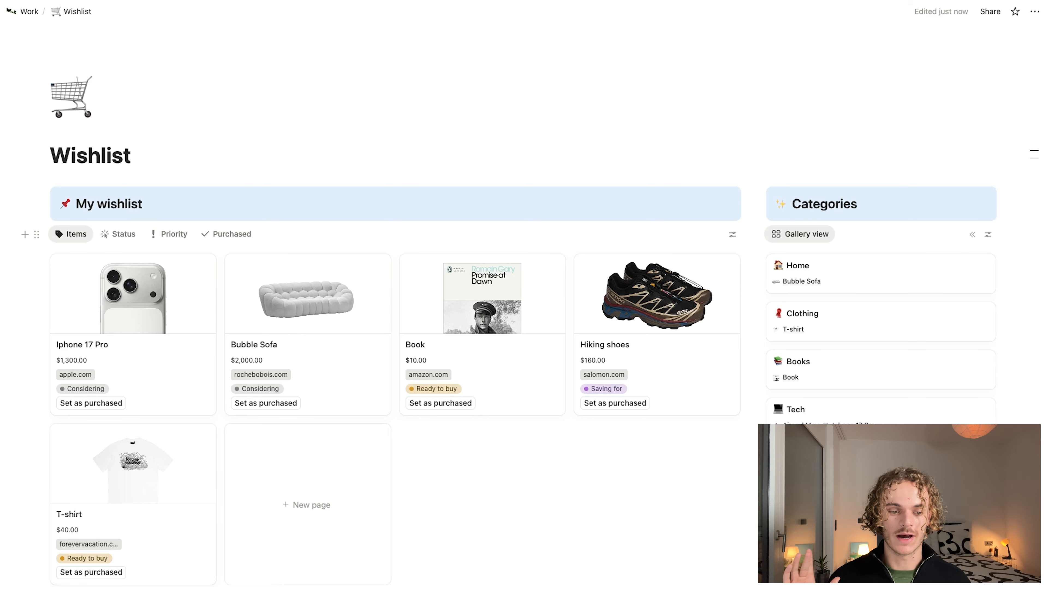